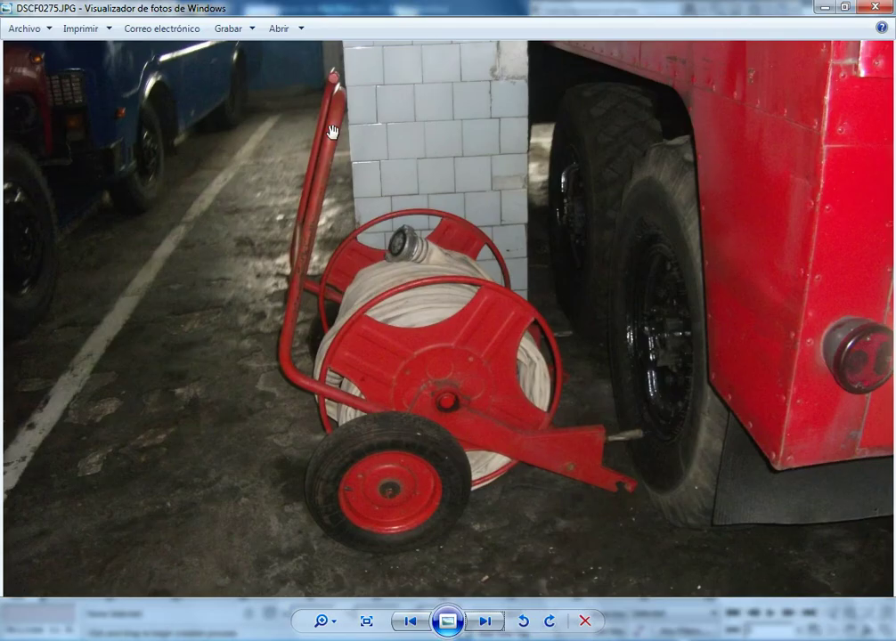
- Browse cart reference photos DSCF0277, DSCF0276 and DSCF0275, zooming in, then return to 3ds Max
{"action": "left_click", "coordinate": [485, 621]}
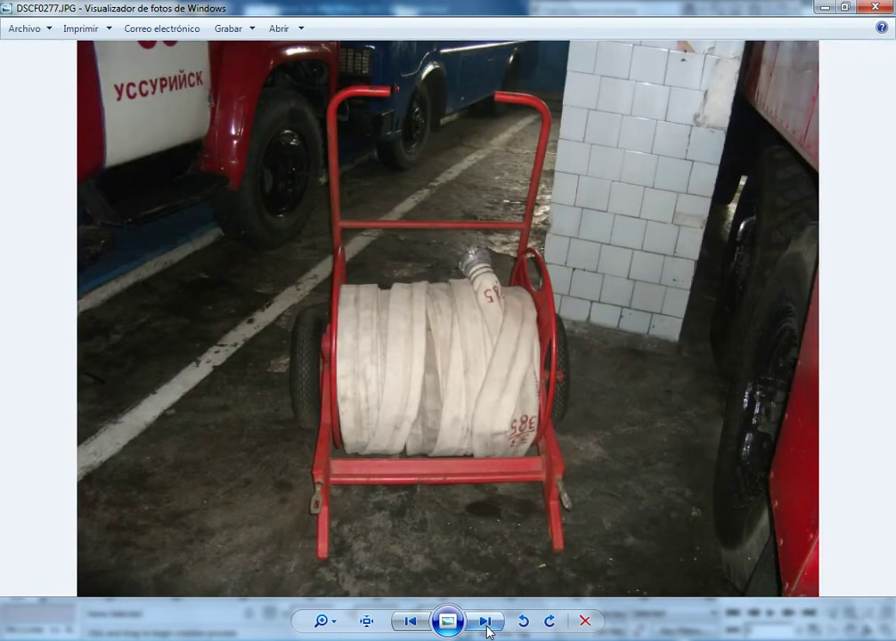
{"action": "left_click", "coordinate": [486, 627]}
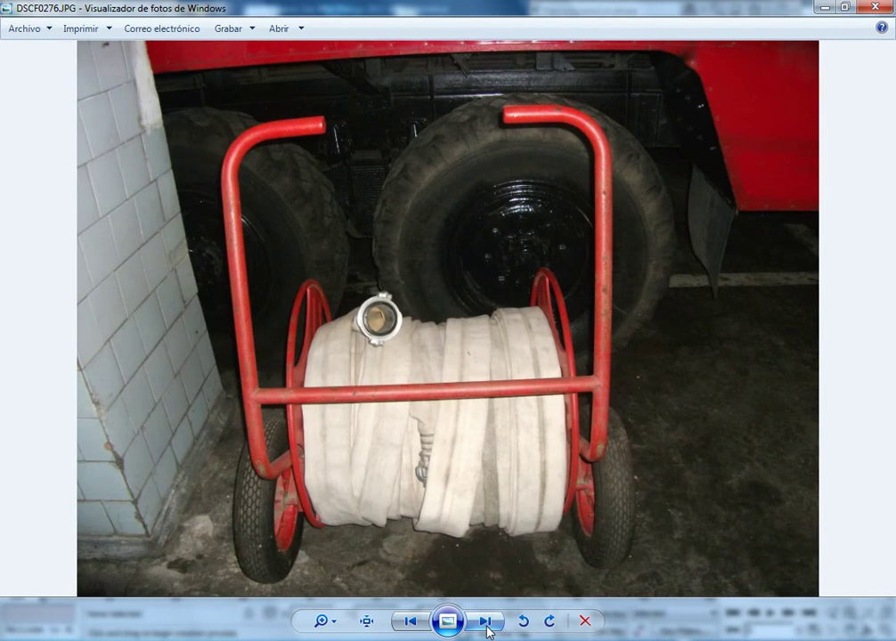
{"action": "left_click", "coordinate": [486, 627]}
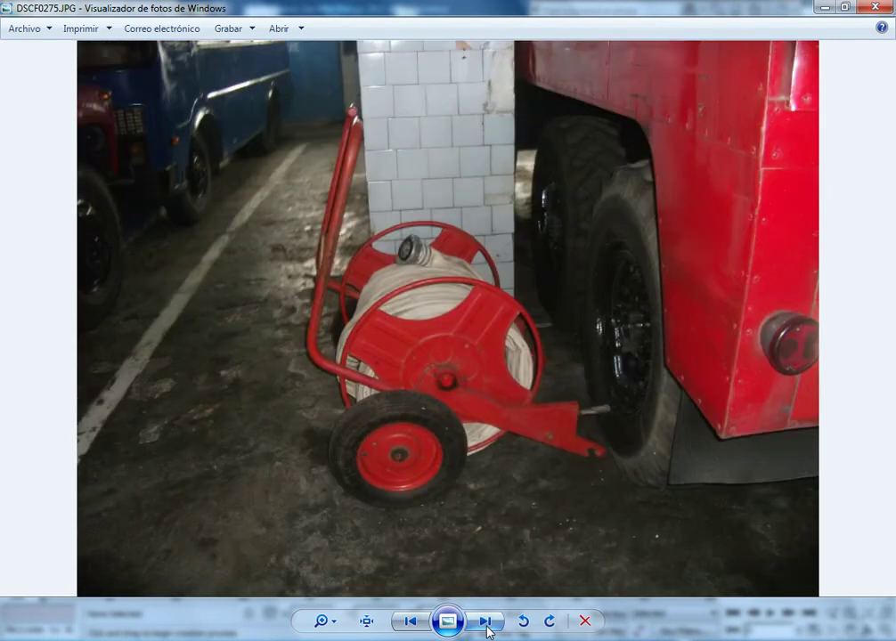
{"action": "scroll", "coordinate": [449, 390], "scroll_direction": "up", "scroll_amount": 1}
{"action": "scroll", "coordinate": [450, 386], "scroll_direction": "up", "scroll_amount": 1}
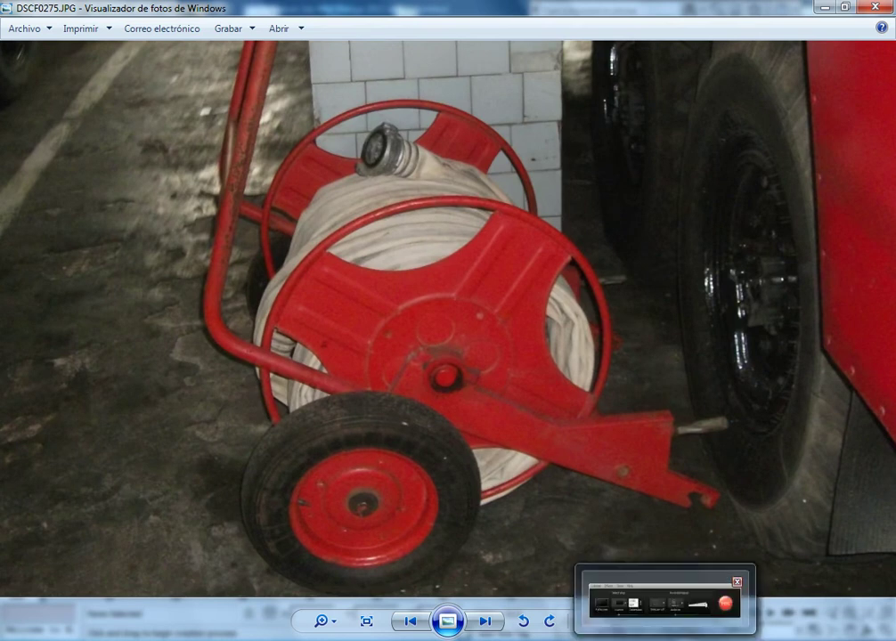
{"action": "left_click", "coordinate": [443, 634]}
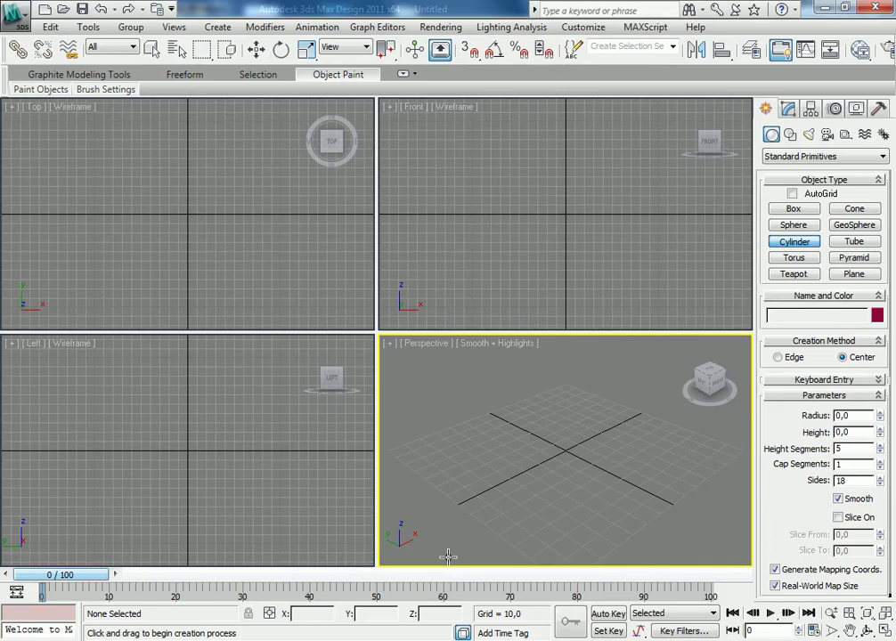
- Draw a cylinder in the Left viewport with radius 34,32 and height -4,184
{"action": "left_click", "coordinate": [205, 366]}
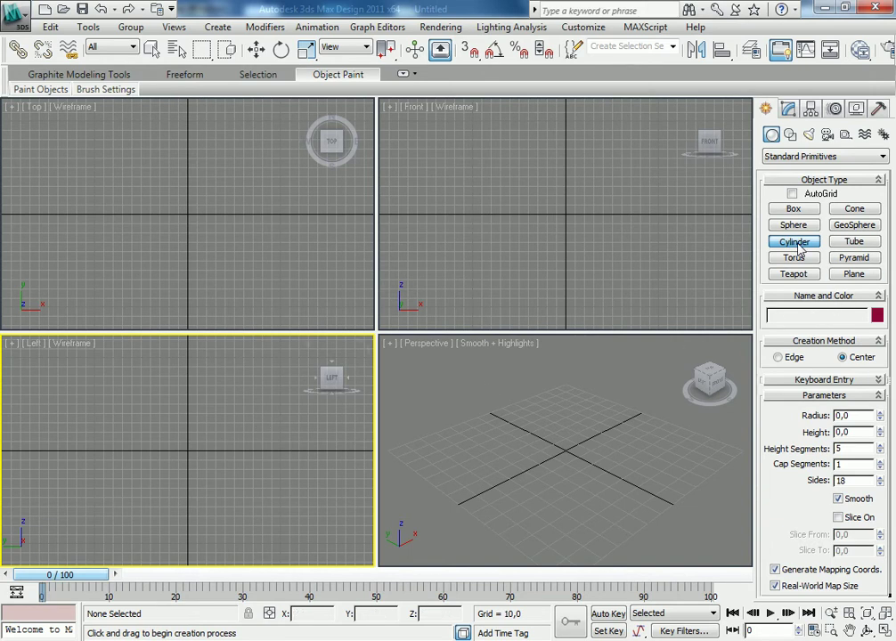
{"action": "left_click_drag", "start_coordinate": [190, 451], "coordinate": [189, 418]}
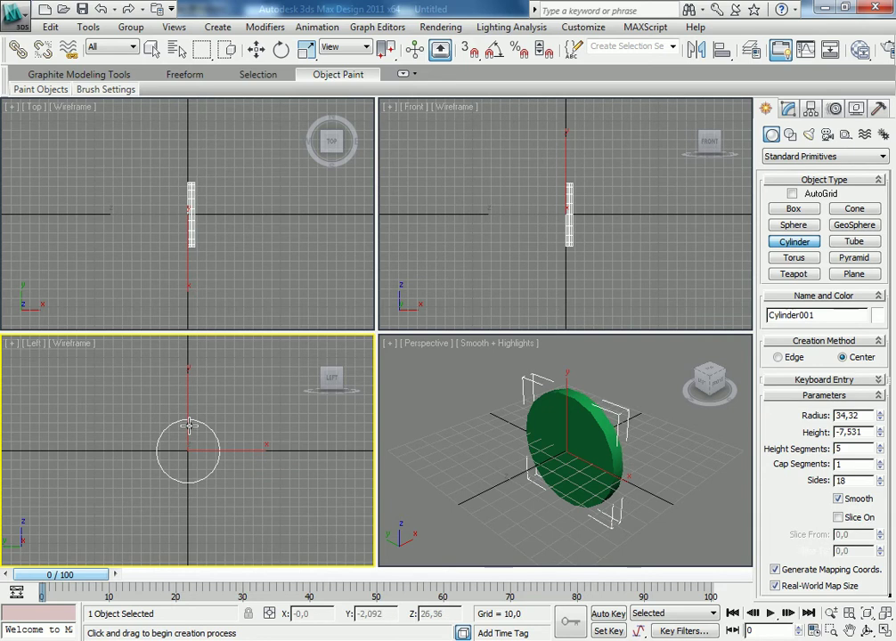
{"action": "left_click", "coordinate": [189, 423]}
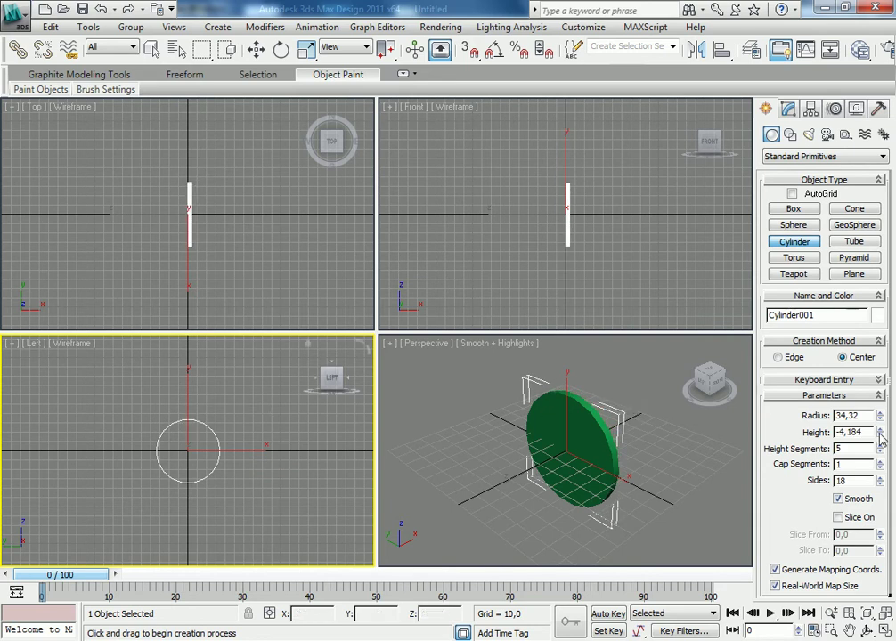
- Reduce the cylinder disc to 10 sides
{"action": "left_click", "coordinate": [879, 484]}
{"action": "left_click", "coordinate": [880, 484]}
{"action": "left_click", "coordinate": [880, 484]}
{"action": "left_click", "coordinate": [880, 485]}
{"action": "left_click", "coordinate": [880, 484]}
{"action": "left_click", "coordinate": [880, 485]}
{"action": "left_click", "coordinate": [880, 485]}
{"action": "left_click", "coordinate": [880, 485]}
{"action": "left_click", "coordinate": [879, 485]}
{"action": "left_click", "coordinate": [879, 478]}
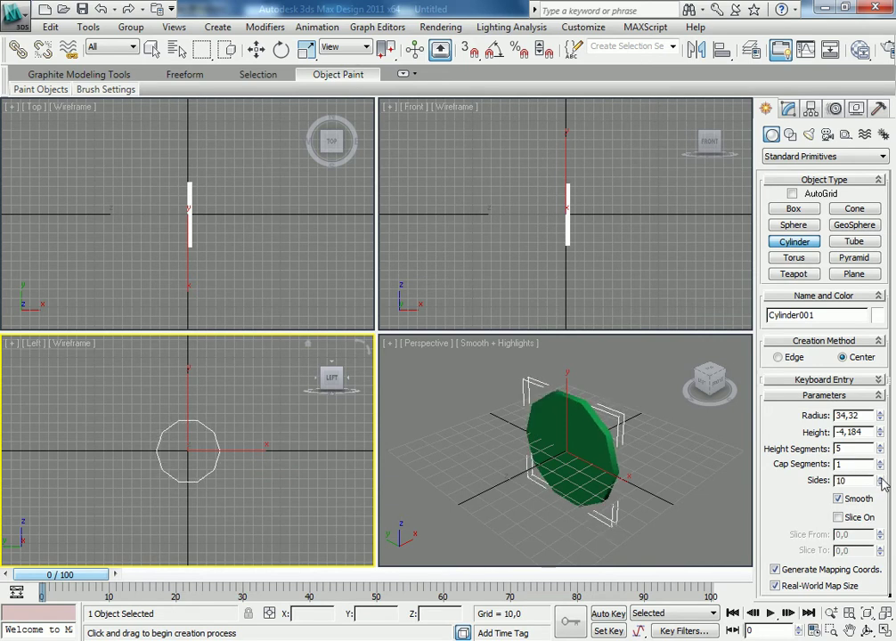
- Convert Cylinder001 to an Editable Poly and frame it in the Left view
{"action": "right_click", "coordinate": [202, 457]}
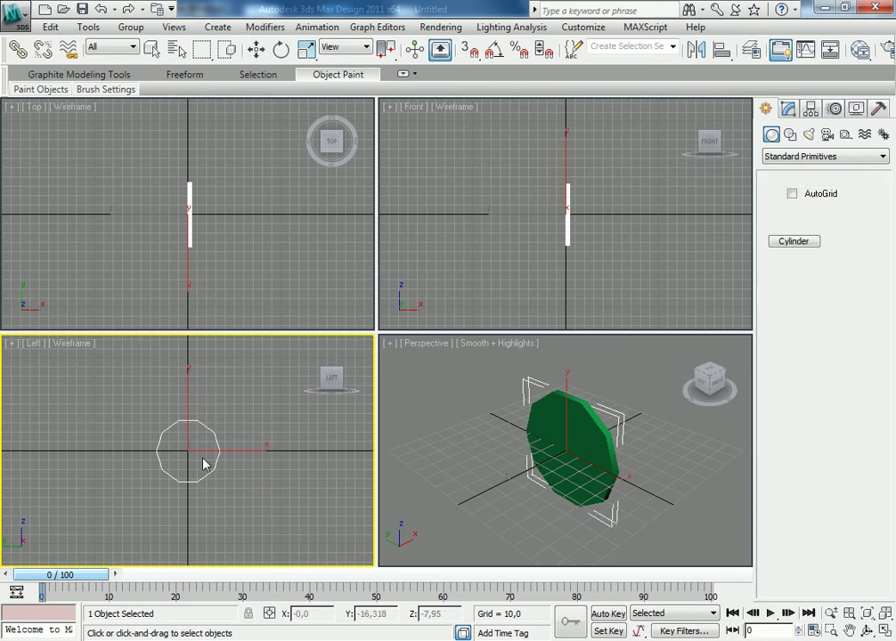
{"action": "right_click", "coordinate": [200, 458]}
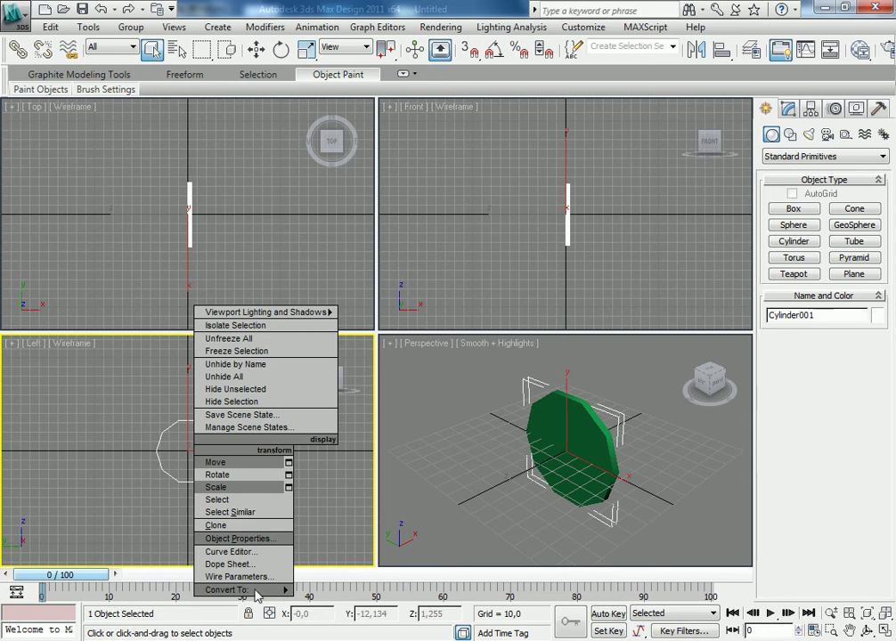
{"action": "mouse_move", "coordinate": [240, 589]}
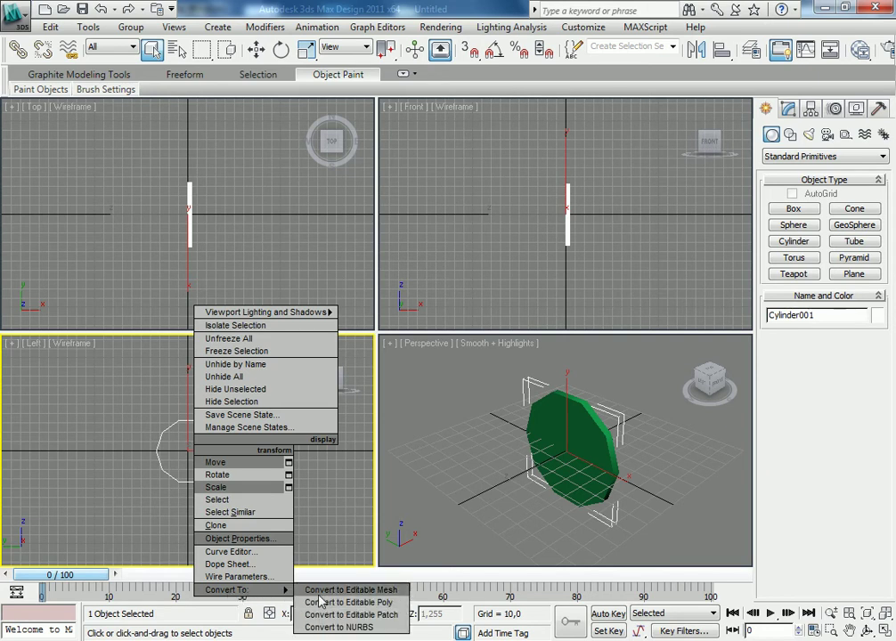
{"action": "left_click", "coordinate": [381, 603]}
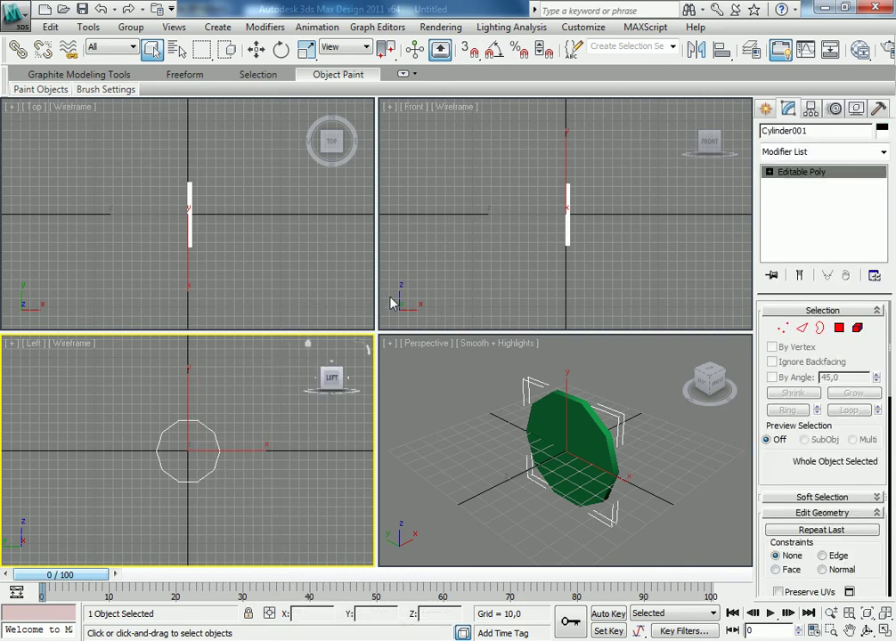
{"action": "middle_click_drag", "start_coordinate": [201, 469], "coordinate": [229, 424]}
{"action": "scroll", "coordinate": [230, 424], "scroll_direction": "up", "scroll_amount": 3}
{"action": "middle_click_drag", "start_coordinate": [208, 464], "coordinate": [185, 480]}
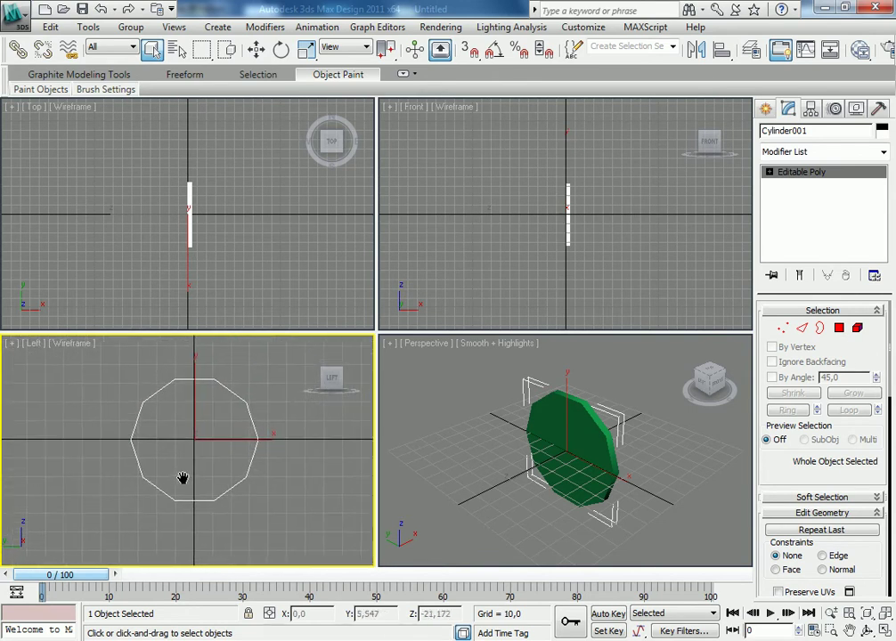
- Test Edge sub-object selection by box-selecting and clearing the disc's edges
{"action": "left_click", "coordinate": [802, 327]}
{"action": "left_click_drag", "start_coordinate": [125, 366], "coordinate": [258, 504]}
{"action": "left_click", "coordinate": [269, 392]}
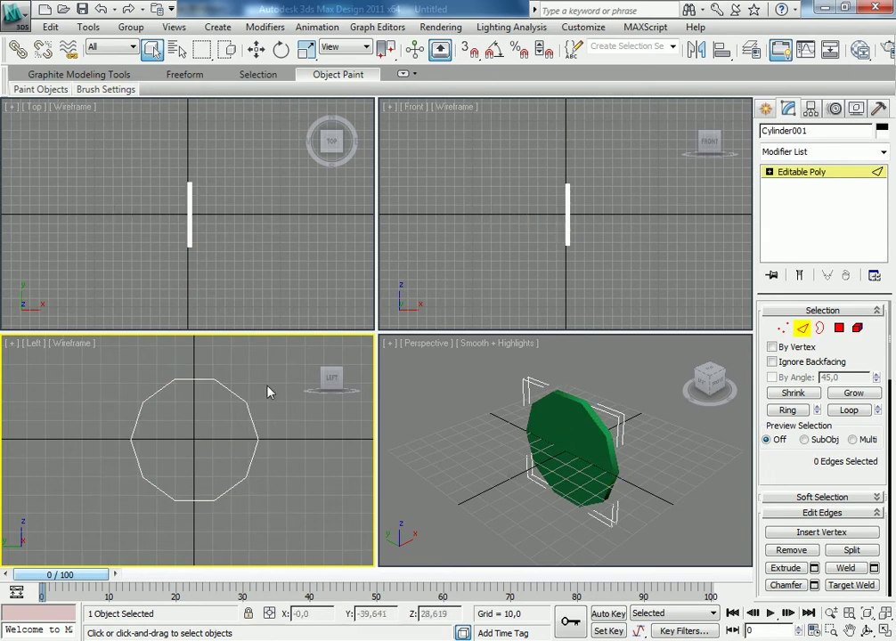
{"action": "left_click_drag", "start_coordinate": [161, 114], "coordinate": [214, 280]}
{"action": "left_click", "coordinate": [256, 51]}
{"action": "left_click", "coordinate": [228, 246]}
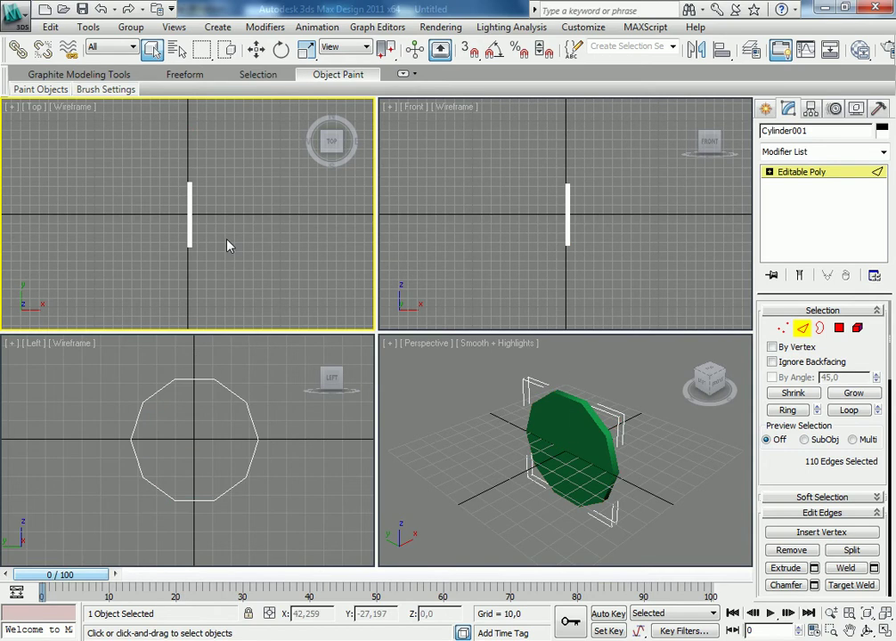
- Test Vertex sub-object selection by box-selecting and clearing the disc's vertices
{"action": "left_click", "coordinate": [783, 327]}
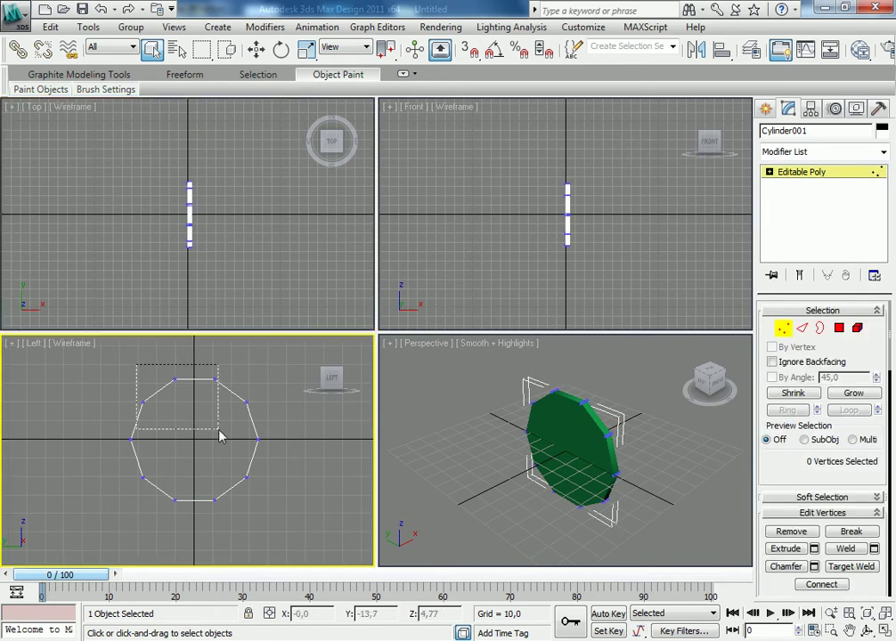
{"action": "left_click_drag", "start_coordinate": [136, 368], "coordinate": [243, 398]}
{"action": "mouse_move", "coordinate": [81, 361]}
{"action": "left_mouse_down"}
{"action": "mouse_move", "coordinate": [301, 524]}
{"action": "mouse_move", "coordinate": [294, 424]}
{"action": "left_mouse_up"}
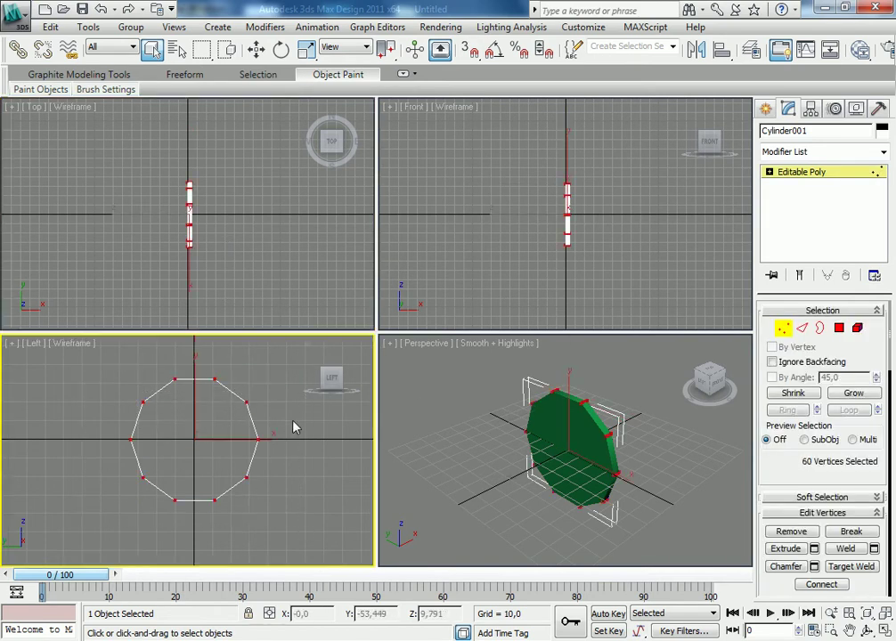
{"action": "left_click_drag", "start_coordinate": [254, 290], "coordinate": [172, 154]}
{"action": "left_click", "coordinate": [240, 267]}
{"action": "left_click", "coordinate": [189, 354]}
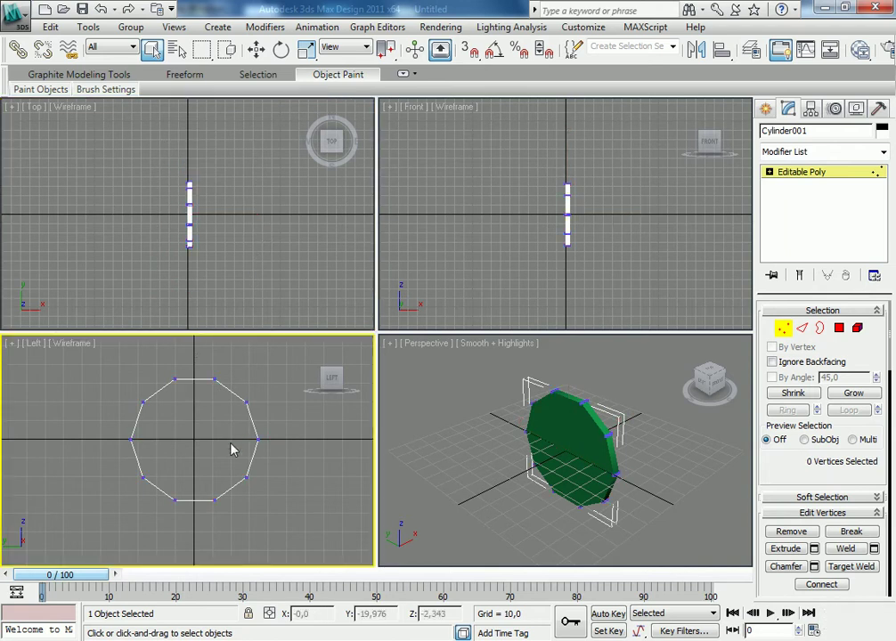
- Leave vertex mode for edge mode and zoom the viewport
{"action": "key", "text": "1"}
{"action": "key", "text": "2"}
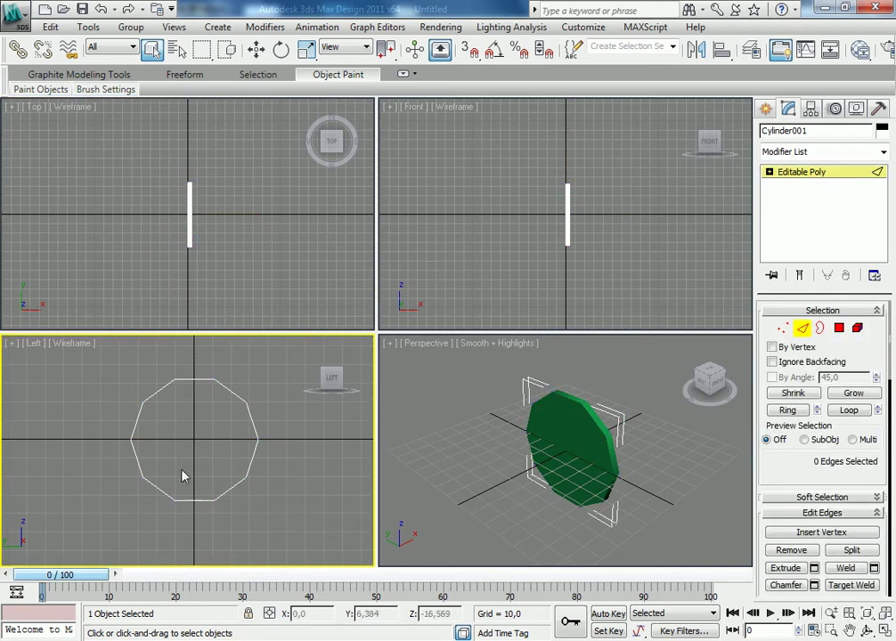
{"action": "scroll", "coordinate": [157, 456], "scroll_direction": "up", "scroll_amount": 1}
{"action": "scroll", "coordinate": [161, 460], "scroll_direction": "up", "scroll_amount": 2}
{"action": "scroll", "coordinate": [170, 454], "scroll_direction": "up", "scroll_amount": 1}
{"action": "scroll", "coordinate": [198, 432], "scroll_direction": "down", "scroll_amount": 1}
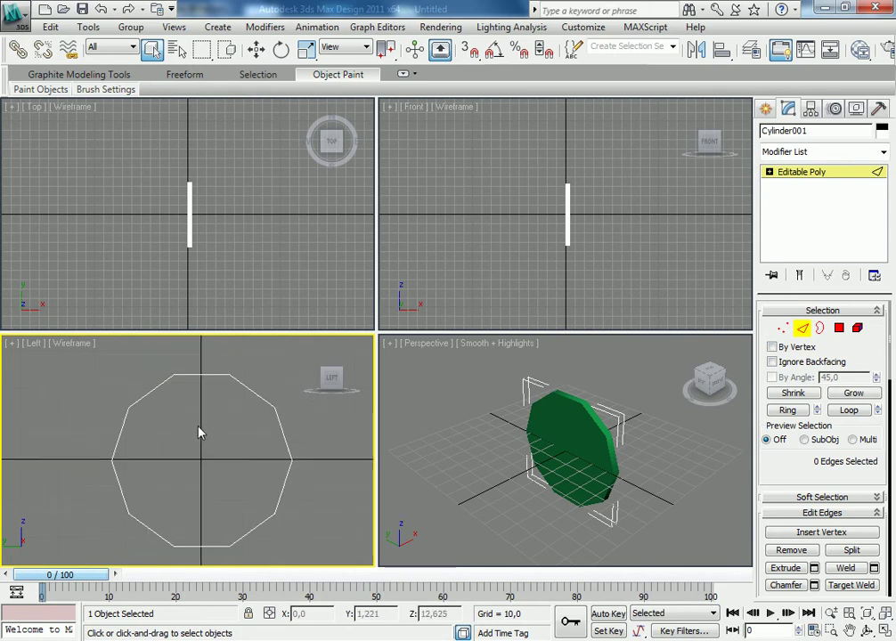
- Shift-move a copy of the disc along X to create Cylinder002 as the second wheel
{"action": "left_click", "coordinate": [806, 333]}
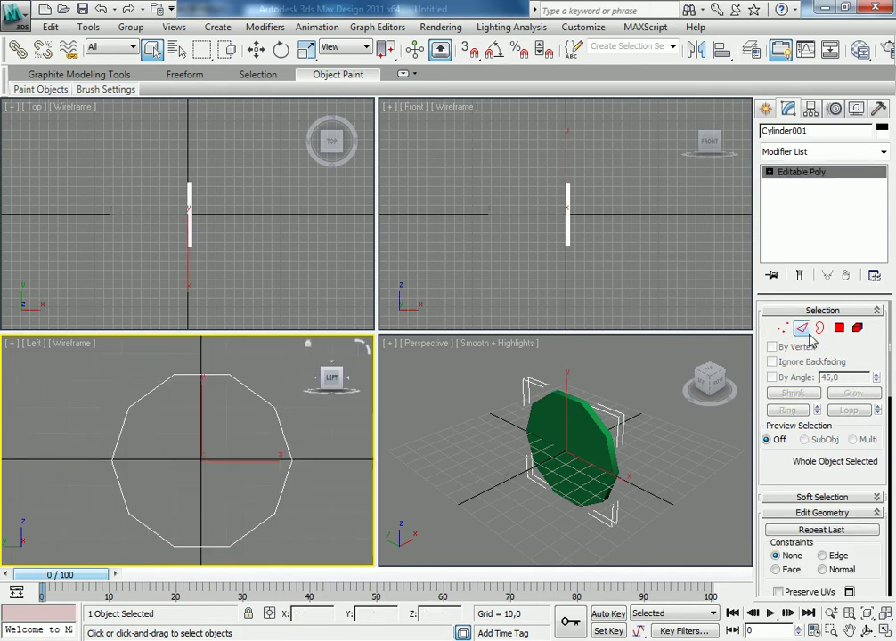
{"action": "left_click", "coordinate": [255, 227]}
{"action": "left_click", "coordinate": [189, 222]}
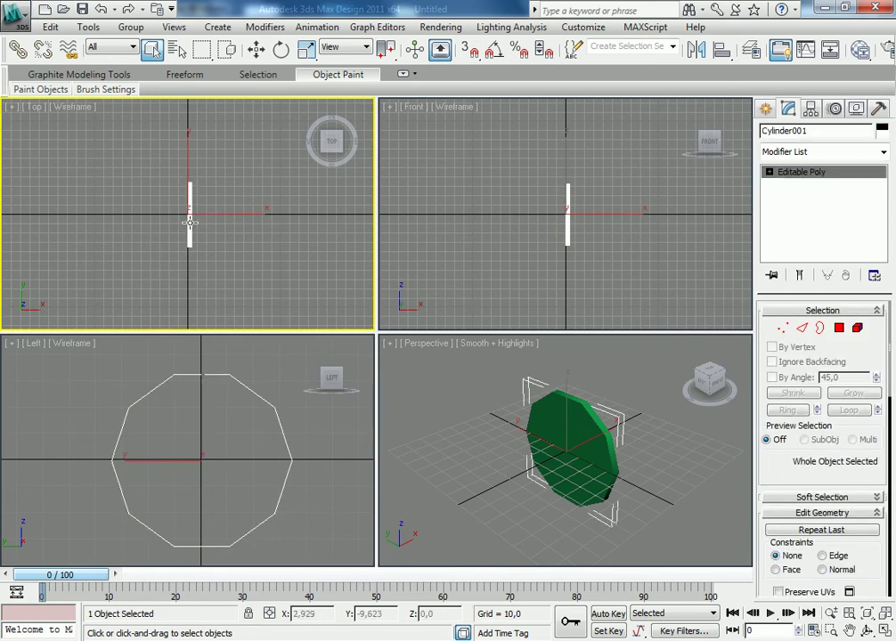
{"action": "key", "text": "w"}
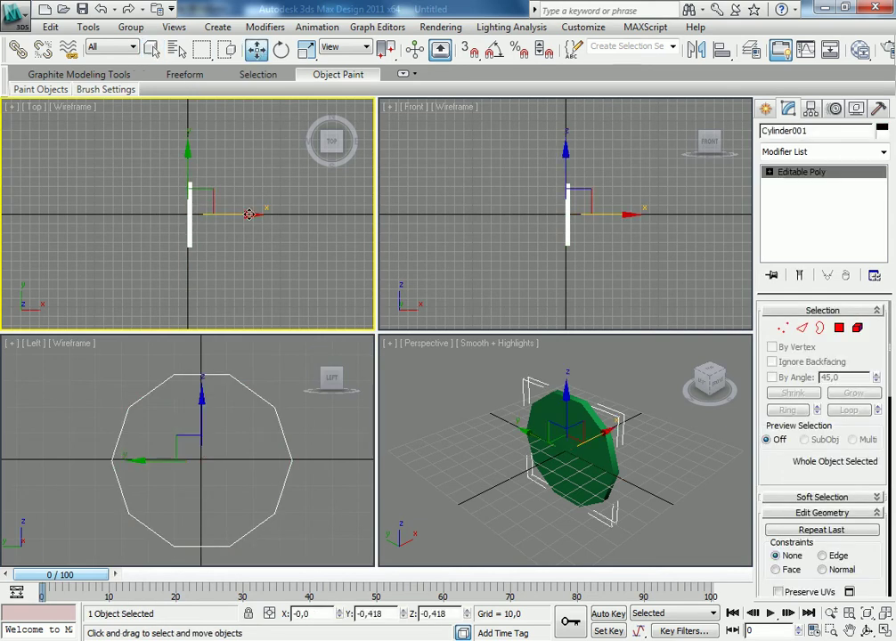
{"action": "mouse_move", "coordinate": [248, 214]}
{"action": "left_mouse_down"}
{"action": "mouse_move", "coordinate": [221, 214]}
{"action": "mouse_move", "coordinate": [268, 219]}
{"action": "left_mouse_up"}
{"action": "left_click", "coordinate": [454, 393]}
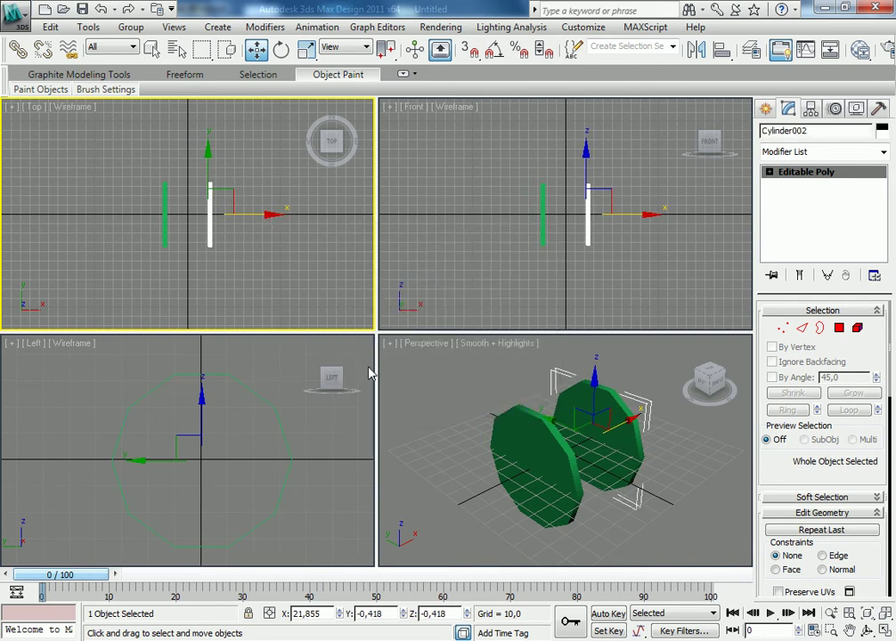
{"action": "left_click", "coordinate": [300, 294]}
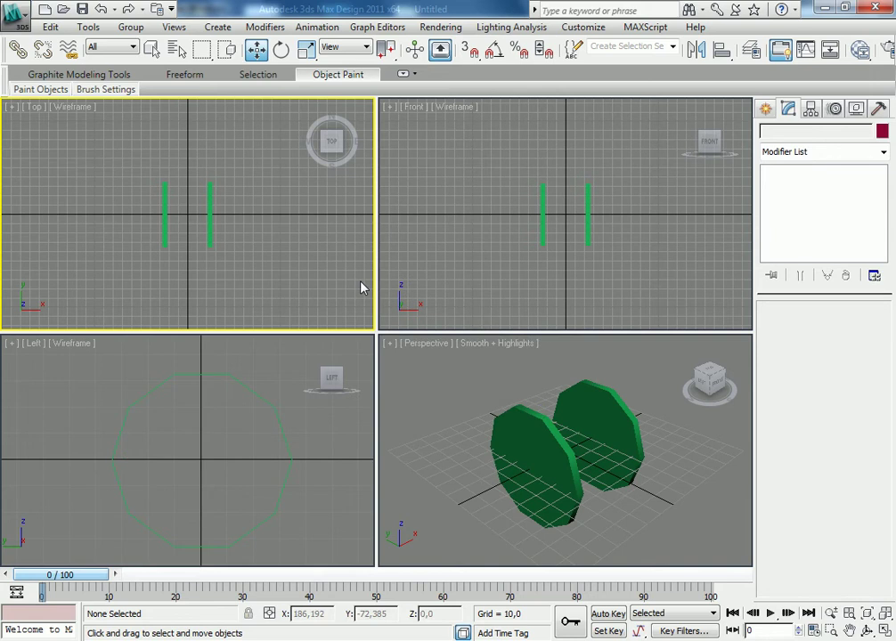
- Draw a smaller hub cylinder, Cylinder003 (radius 24,372, height -9,763), between the wheels
{"action": "left_click", "coordinate": [766, 108]}
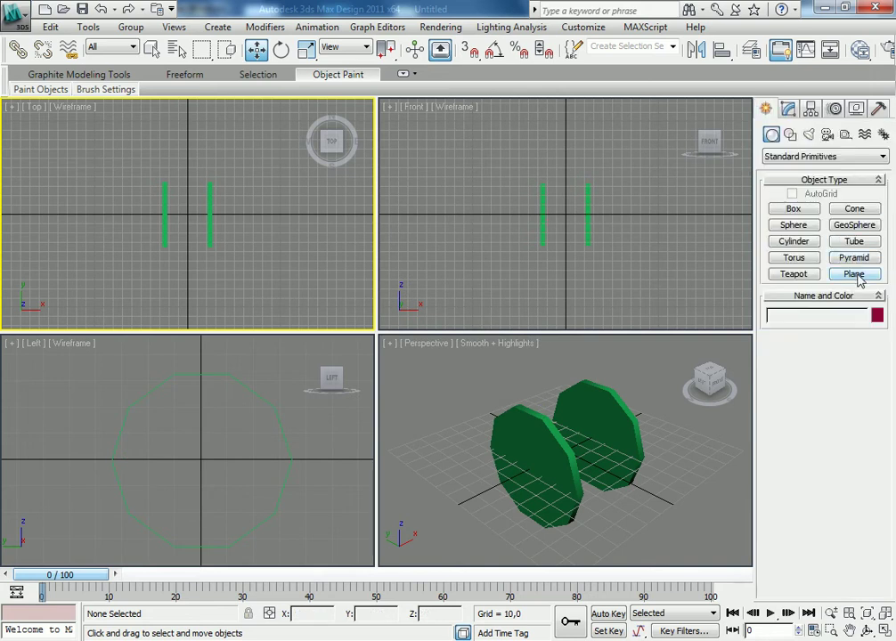
{"action": "left_click", "coordinate": [794, 241]}
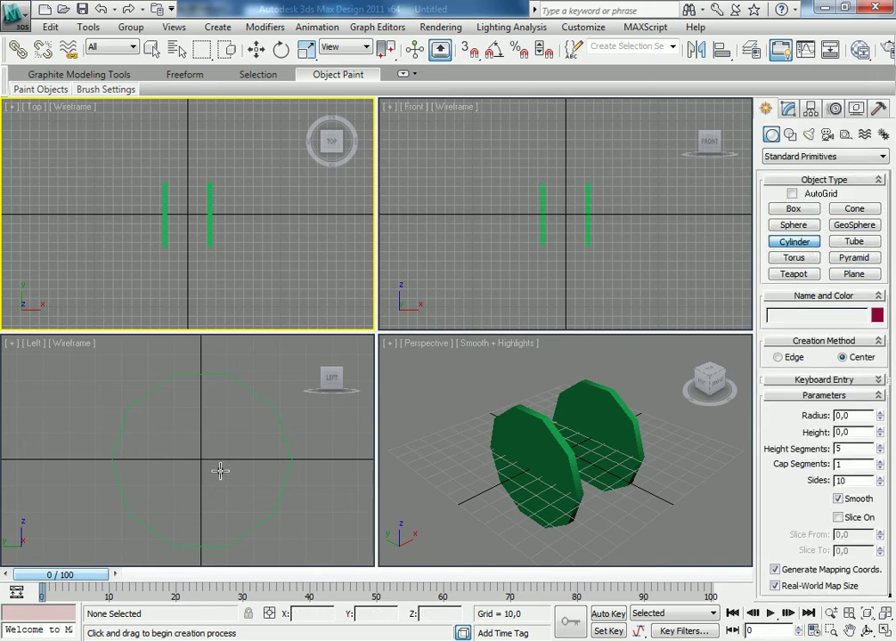
{"action": "left_click_drag", "start_coordinate": [200, 459], "coordinate": [212, 397]}
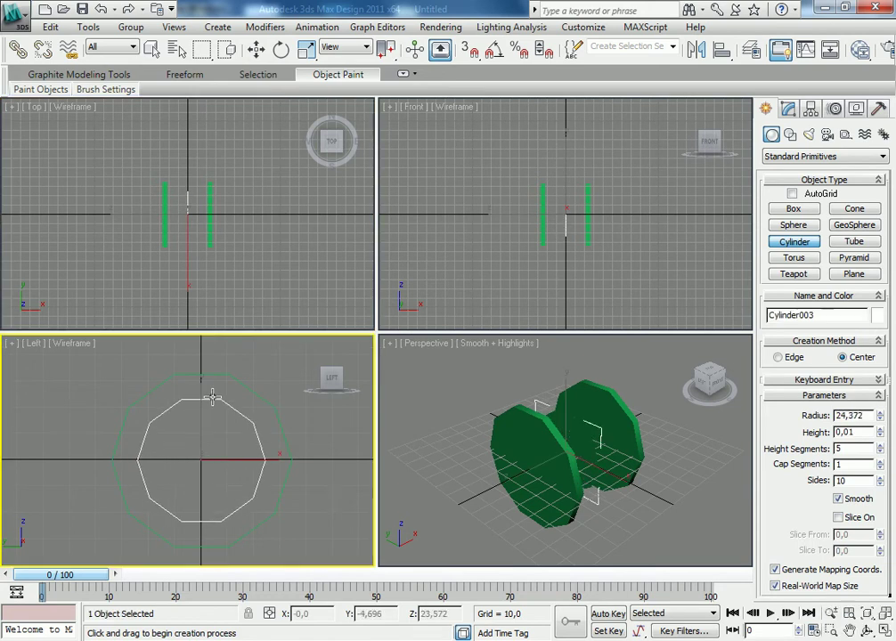
{"action": "left_click", "coordinate": [209, 422]}
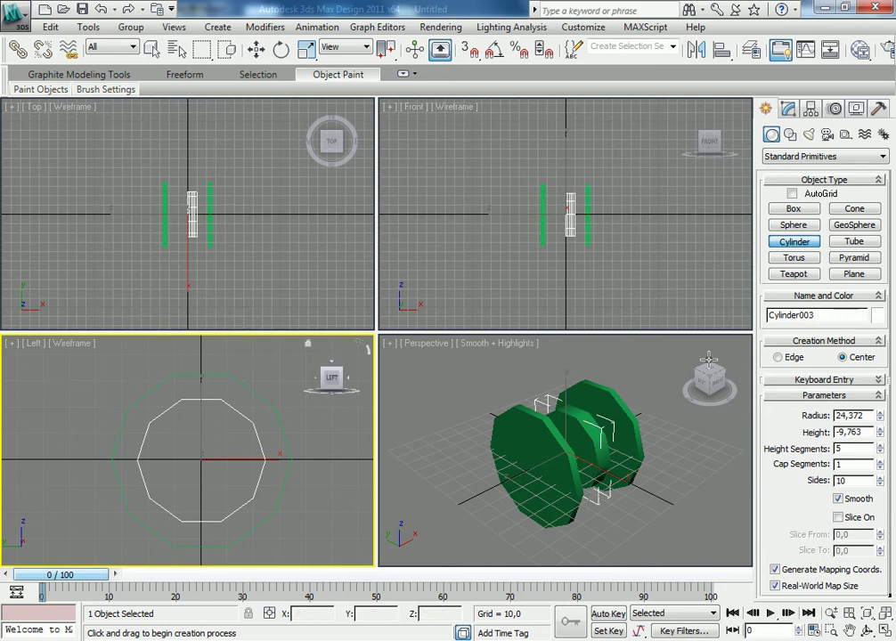
- Set Cylinder003's Height Segments to 1 and re-centre the Front view on the reel
{"action": "left_click", "coordinate": [881, 453]}
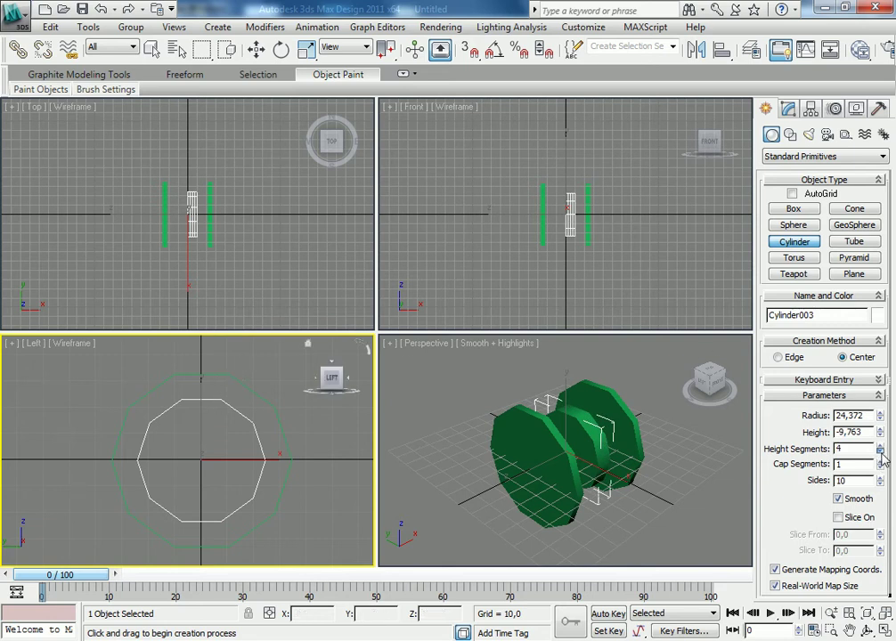
{"action": "scroll", "coordinate": [585, 248], "scroll_direction": "up", "scroll_amount": 1}
{"action": "scroll", "coordinate": [574, 236], "scroll_direction": "up", "scroll_amount": 3}
{"action": "middle_click_drag", "start_coordinate": [575, 236], "coordinate": [564, 236]}
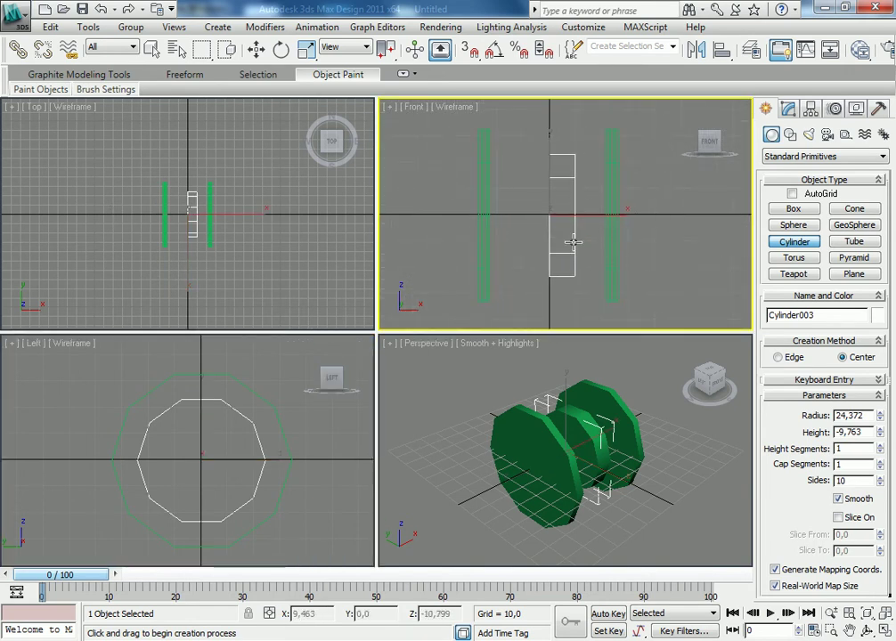
- Convert the hub cylinder Cylinder003 to an Editable Poly
{"action": "key", "text": "w"}
{"action": "right_click", "coordinate": [563, 285]}
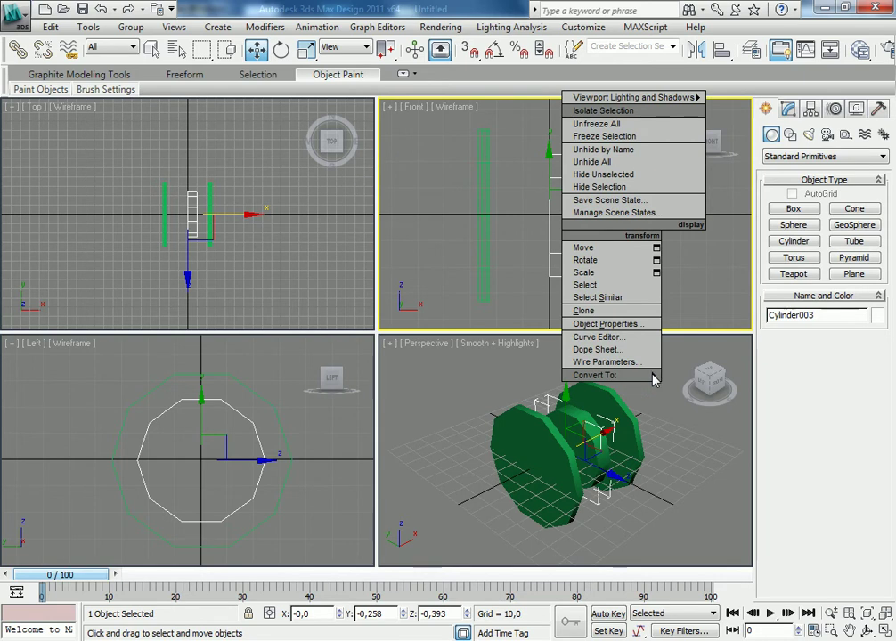
{"action": "mouse_move", "coordinate": [595, 375]}
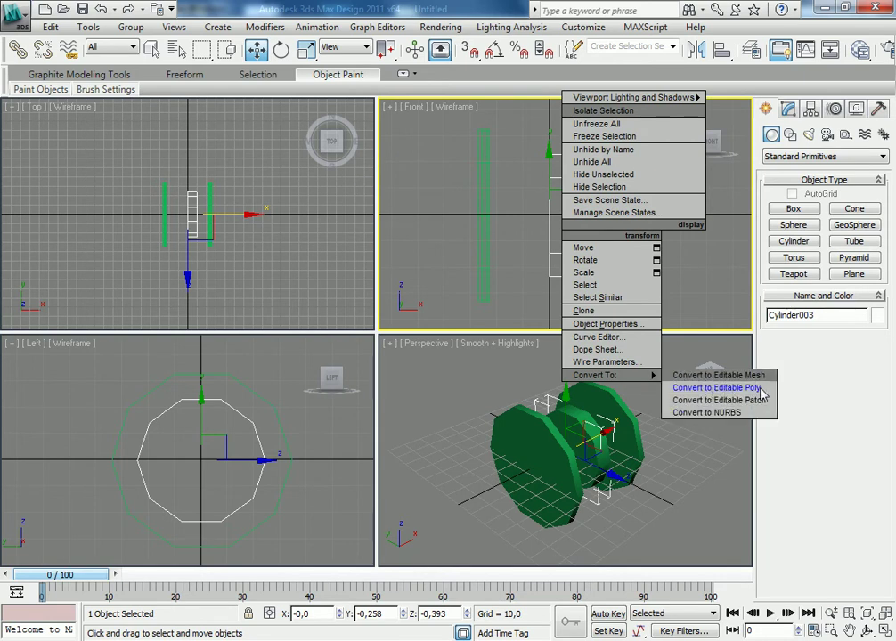
{"action": "left_click", "coordinate": [759, 388]}
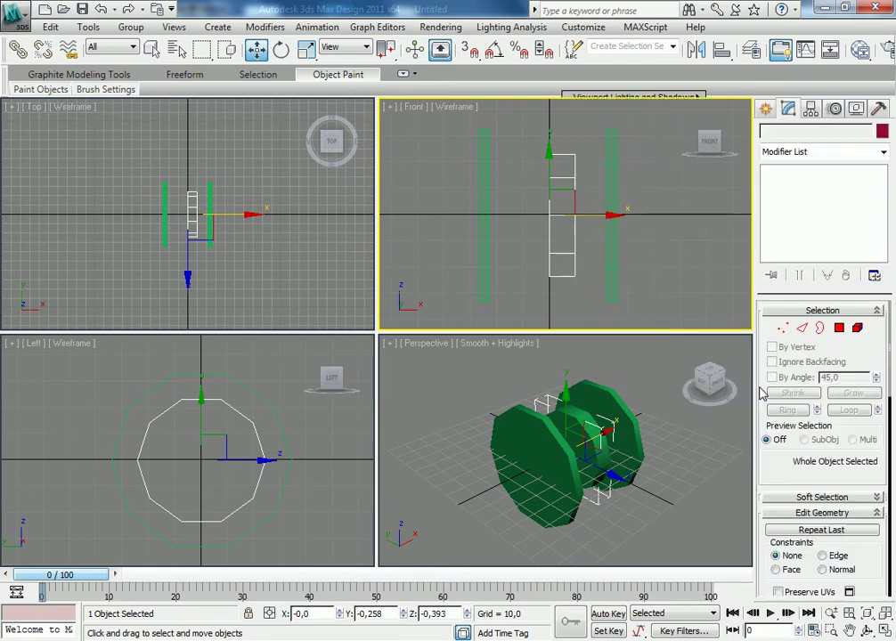
- Move the hub's left and right end edge rings outward to meet both wheels
{"action": "left_click", "coordinate": [802, 330]}
{"action": "mouse_move", "coordinate": [523, 138]}
{"action": "left_mouse_down"}
{"action": "mouse_move", "coordinate": [553, 298]}
{"action": "mouse_move", "coordinate": [567, 143]}
{"action": "left_mouse_up"}
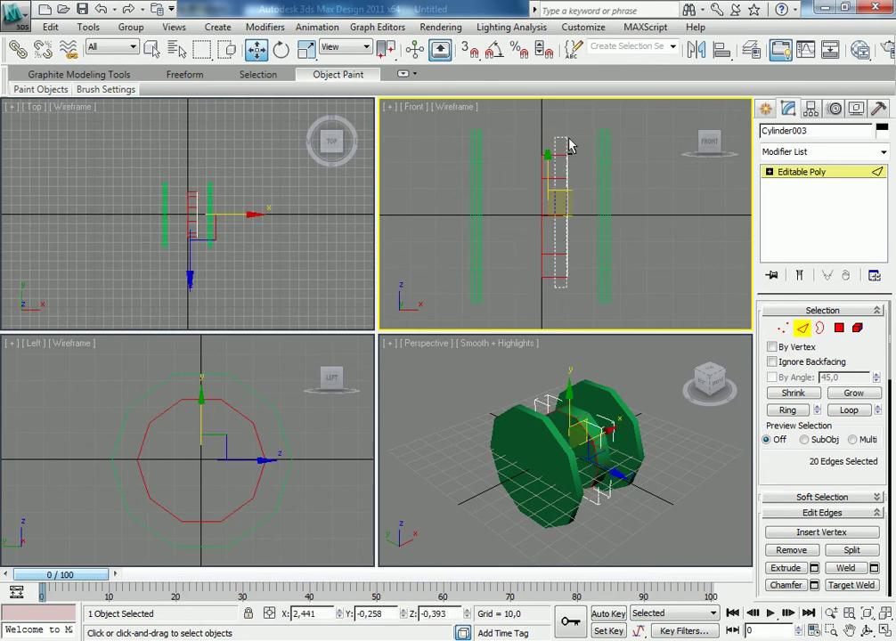
{"action": "left_click_drag", "start_coordinate": [567, 216], "coordinate": [542, 218]}
{"action": "left_click", "coordinate": [559, 248]}
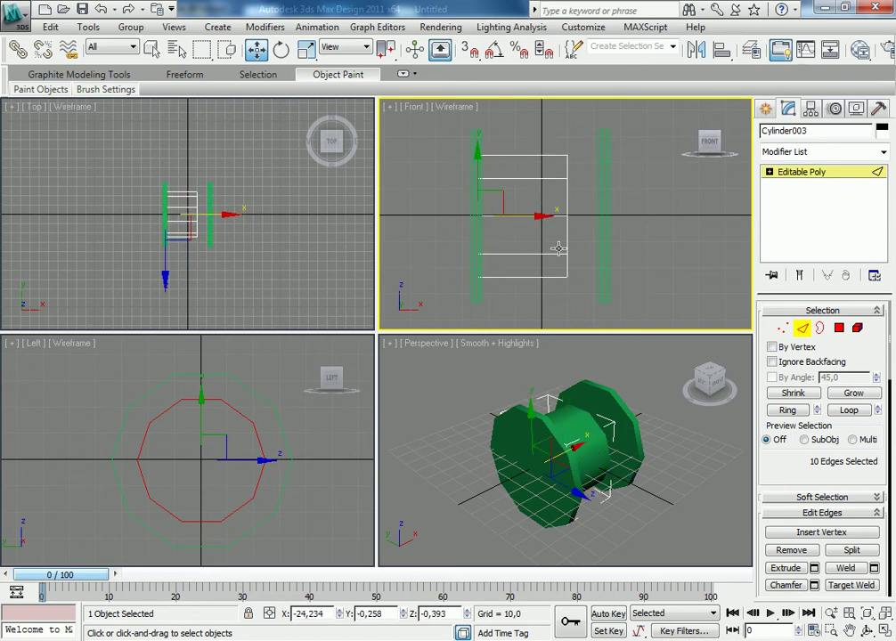
{"action": "mouse_move", "coordinate": [564, 298]}
{"action": "left_mouse_down"}
{"action": "mouse_move", "coordinate": [569, 145]}
{"action": "mouse_move", "coordinate": [531, 228]}
{"action": "mouse_move", "coordinate": [558, 278]}
{"action": "left_mouse_up"}
{"action": "left_click_drag", "start_coordinate": [570, 216], "coordinate": [614, 212]}
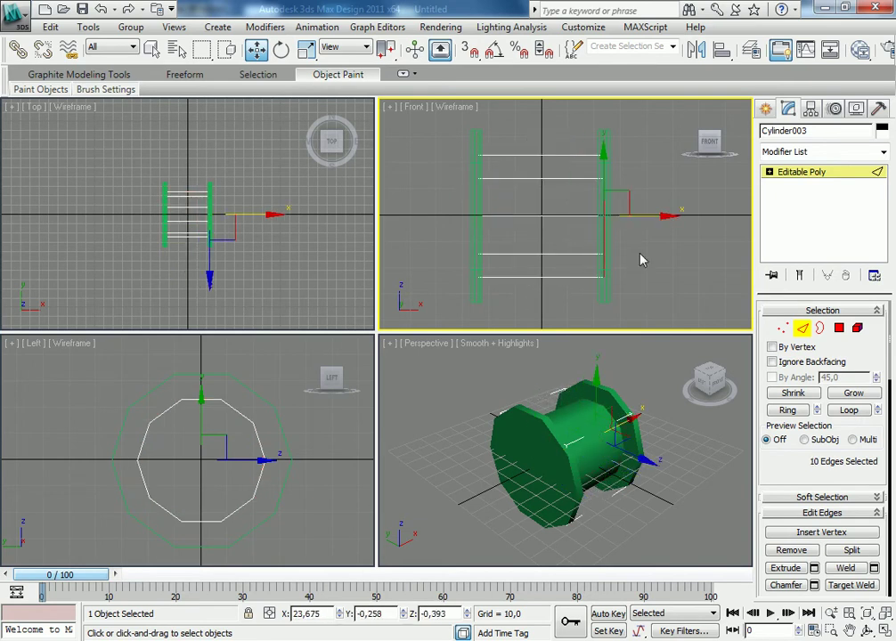
{"action": "left_click", "coordinate": [672, 347]}
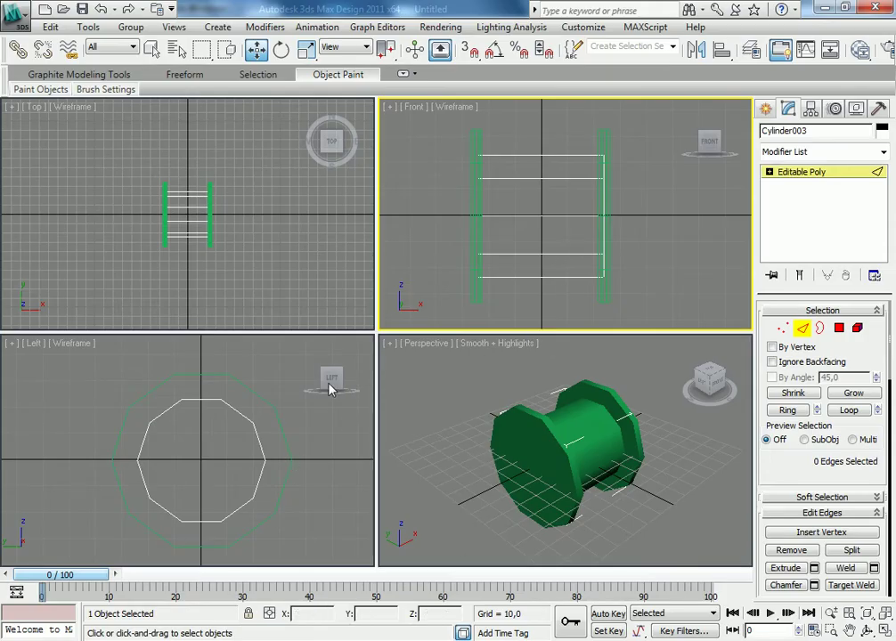
{"action": "left_click", "coordinate": [254, 245]}
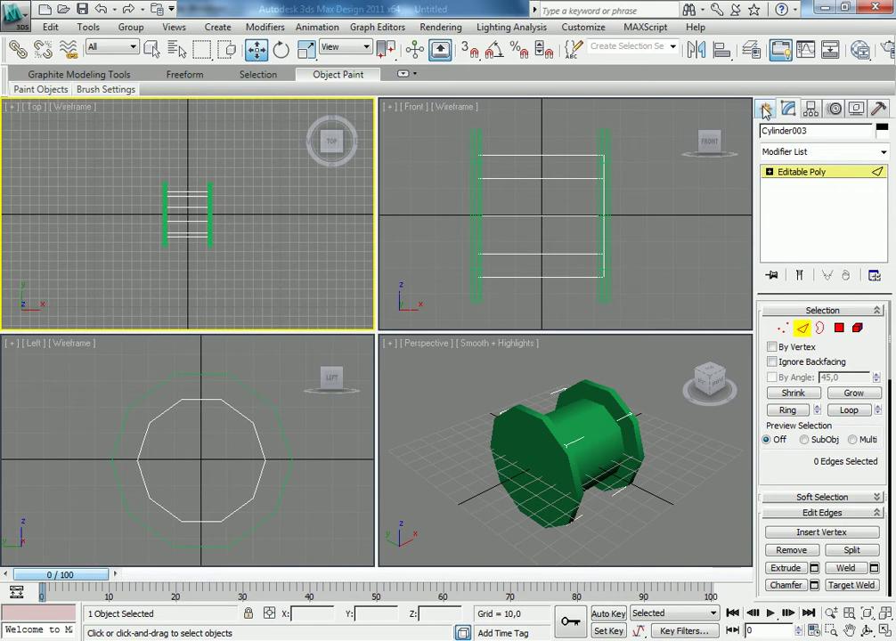
- Start a new Cylinder from the Create panel, adjust the views, and bring up the reference photo
{"action": "left_click", "coordinate": [764, 108]}
{"action": "left_click", "coordinate": [258, 431]}
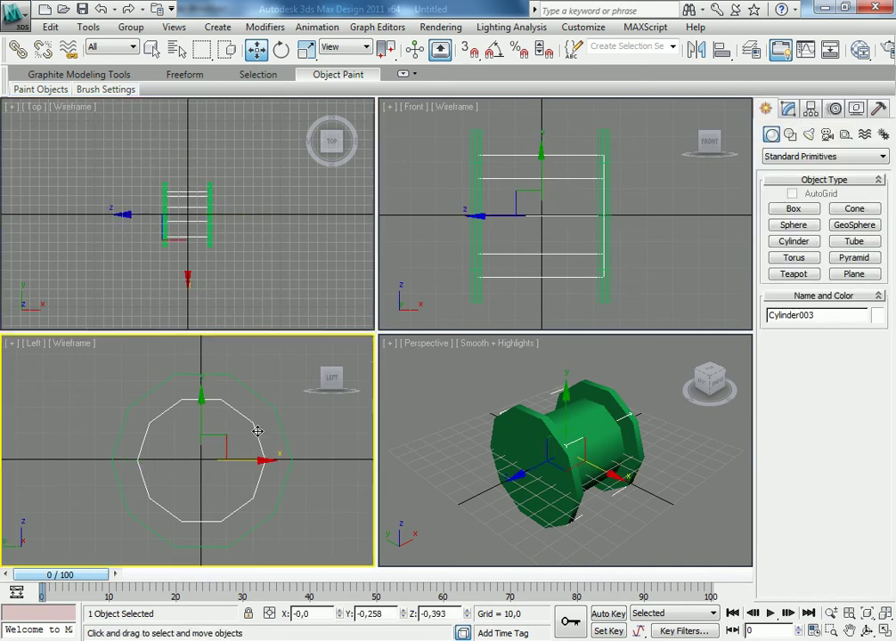
{"action": "middle_click_drag", "start_coordinate": [258, 431], "coordinate": [260, 455]}
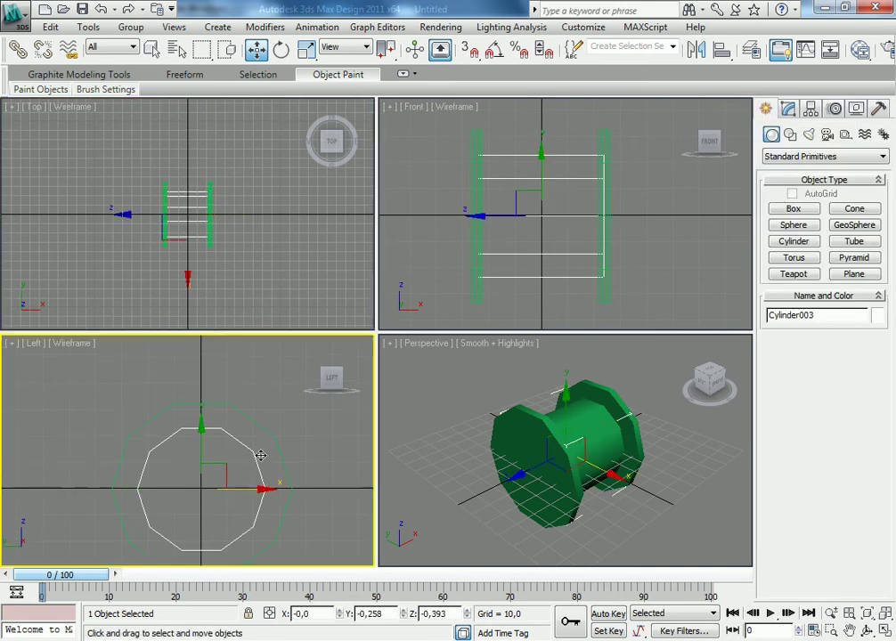
{"action": "left_click", "coordinate": [799, 247]}
{"action": "scroll", "coordinate": [268, 227], "scroll_direction": "up", "scroll_amount": 1}
{"action": "scroll", "coordinate": [244, 222], "scroll_direction": "up", "scroll_amount": 2}
{"action": "scroll", "coordinate": [260, 222], "scroll_direction": "up", "scroll_amount": 2}
{"action": "scroll", "coordinate": [244, 200], "scroll_direction": "up", "scroll_amount": 1}
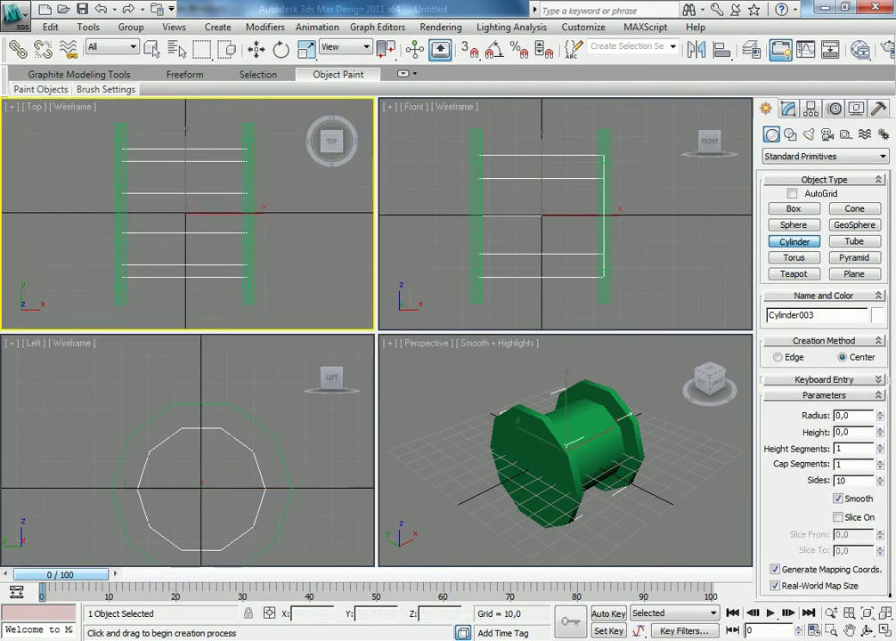
{"action": "key", "text": "alt+Tab"}
- Zoom out and browse reference photos DSCF0276 and DSCF0277
{"action": "scroll", "coordinate": [360, 329], "scroll_direction": "down", "scroll_amount": 1}
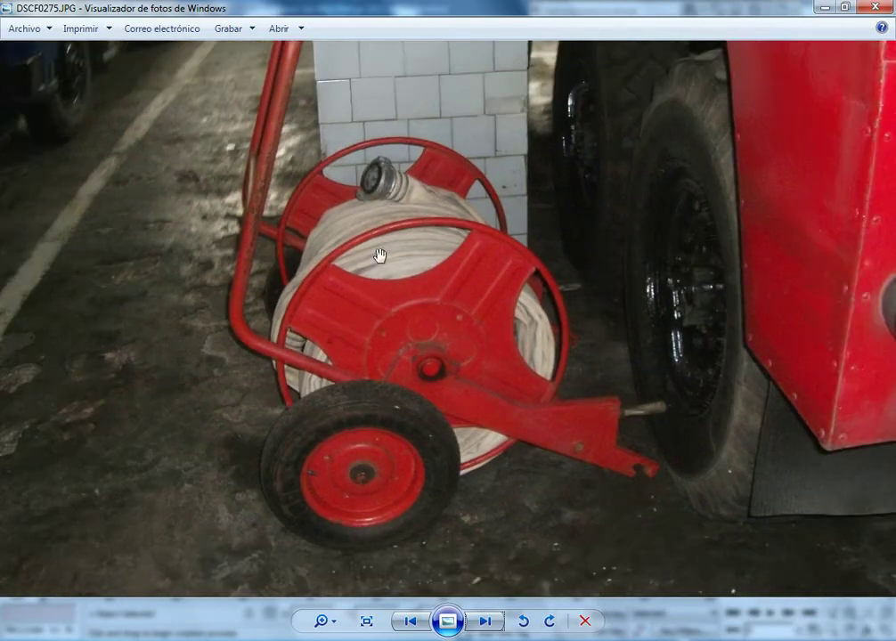
{"action": "scroll", "coordinate": [383, 311], "scroll_direction": "down", "scroll_amount": 2}
{"action": "left_click", "coordinate": [411, 621]}
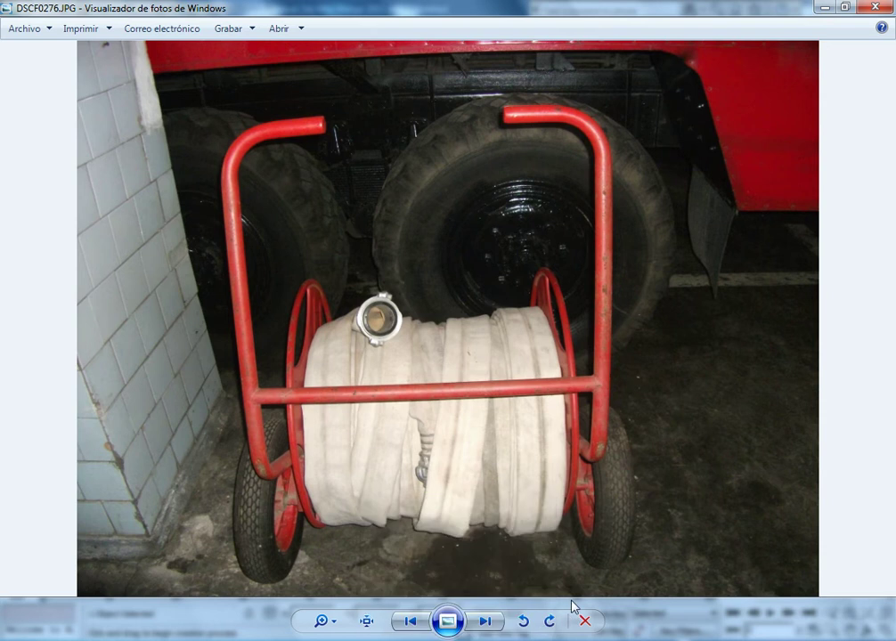
{"action": "left_click", "coordinate": [408, 624]}
{"action": "mouse_move", "coordinate": [445, 626]}
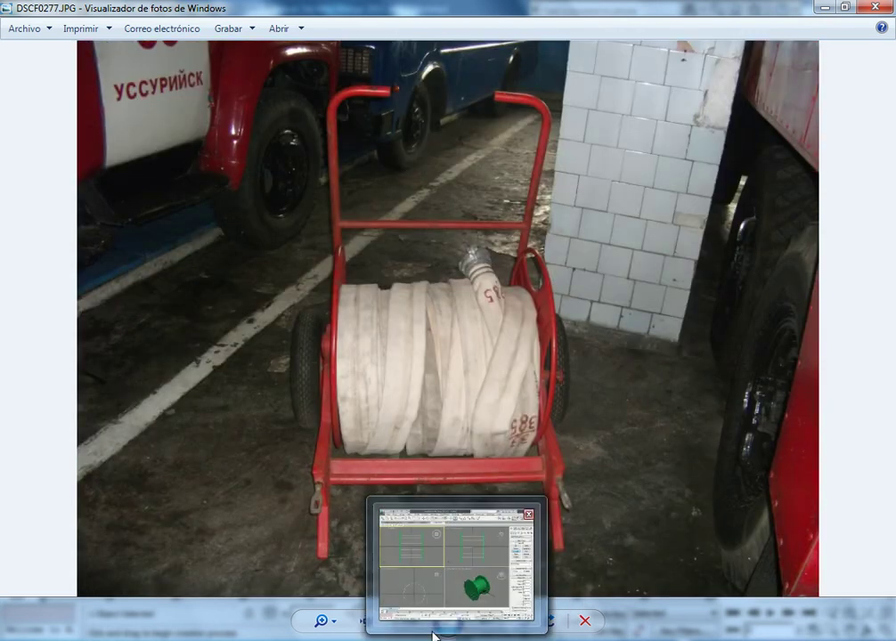
- Back in 3ds Max, draw a thin cylinder of radius 2,367 and height -27,515 in the Top view
{"action": "left_click", "coordinate": [441, 614]}
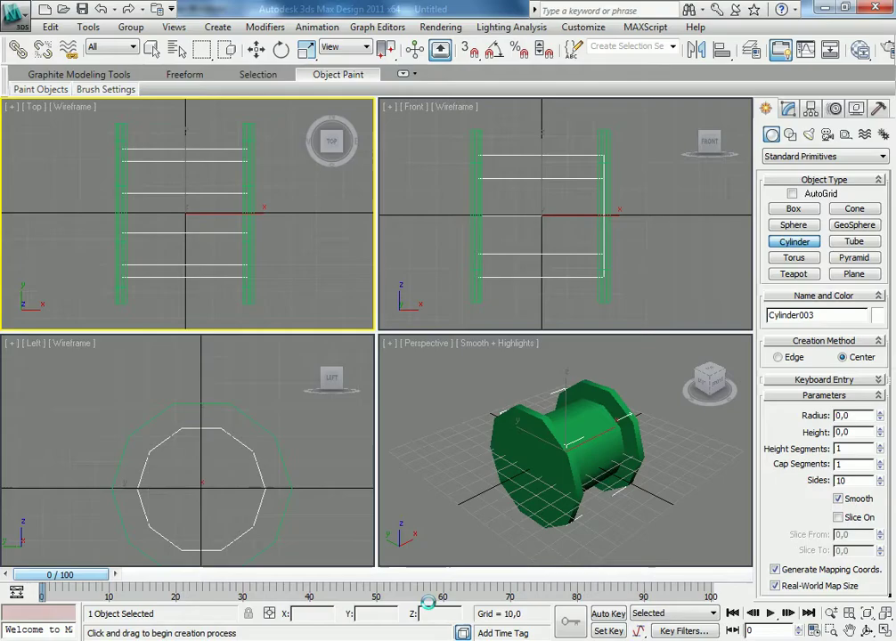
{"action": "middle_click_drag", "start_coordinate": [260, 196], "coordinate": [260, 242]}
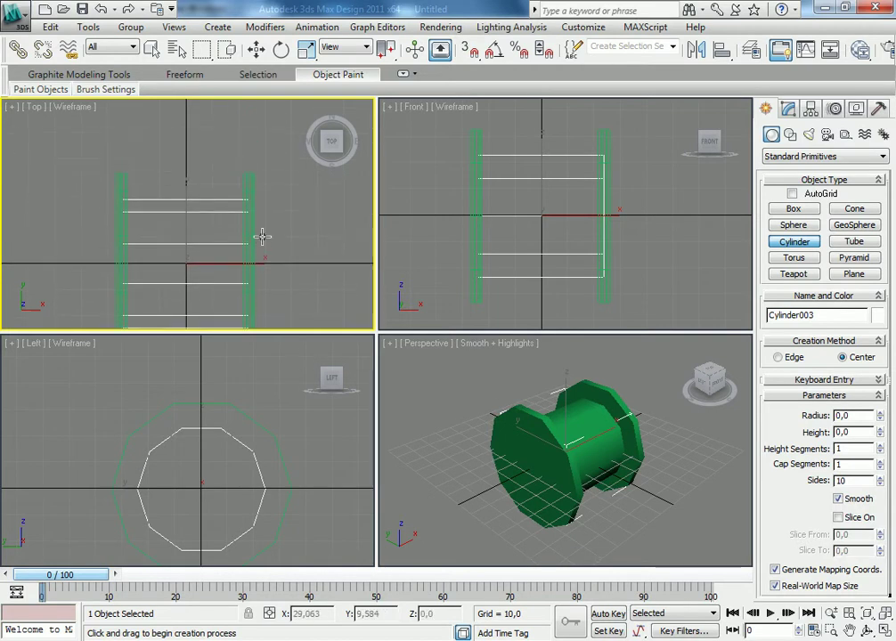
{"action": "left_click_drag", "start_coordinate": [266, 188], "coordinate": [266, 185]}
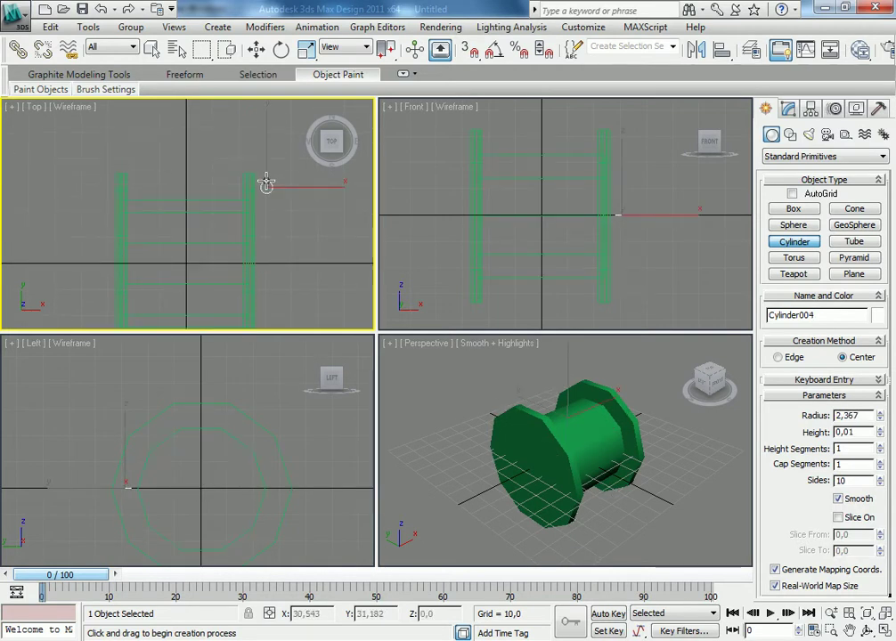
{"action": "left_click", "coordinate": [254, 253]}
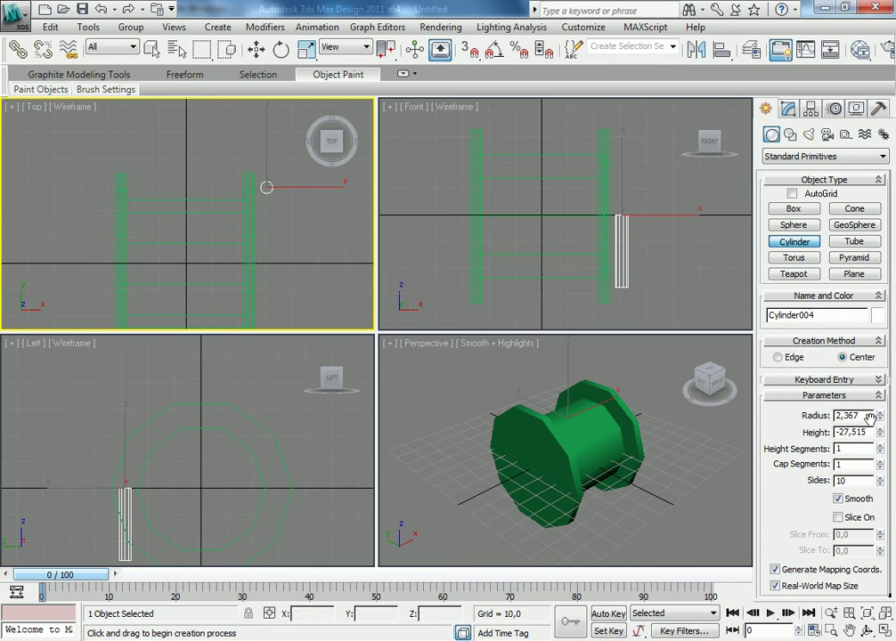
- Reduce the rod Cylinder004 to 6 sides and centre it in the Top view
{"action": "left_click", "coordinate": [880, 484]}
{"action": "left_click", "coordinate": [880, 484]}
{"action": "left_click", "coordinate": [880, 485]}
{"action": "left_click", "coordinate": [880, 485]}
{"action": "left_click", "coordinate": [880, 485]}
{"action": "left_click", "coordinate": [880, 477]}
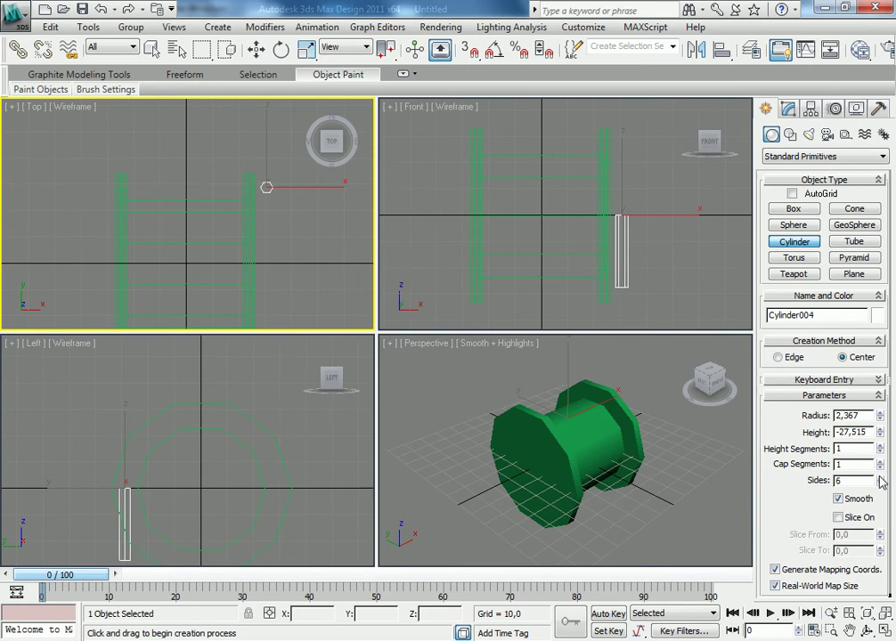
{"action": "scroll", "coordinate": [265, 210], "scroll_direction": "up", "scroll_amount": 1}
{"action": "mouse_move", "coordinate": [264, 209]}
{"action": "middle_mouse_down"}
{"action": "mouse_move", "coordinate": [204, 185]}
{"action": "mouse_move", "coordinate": [194, 216]}
{"action": "middle_mouse_up"}
- Convert the six-sided rod Cylinder004 to an Editable Poly
{"action": "key", "text": "w"}
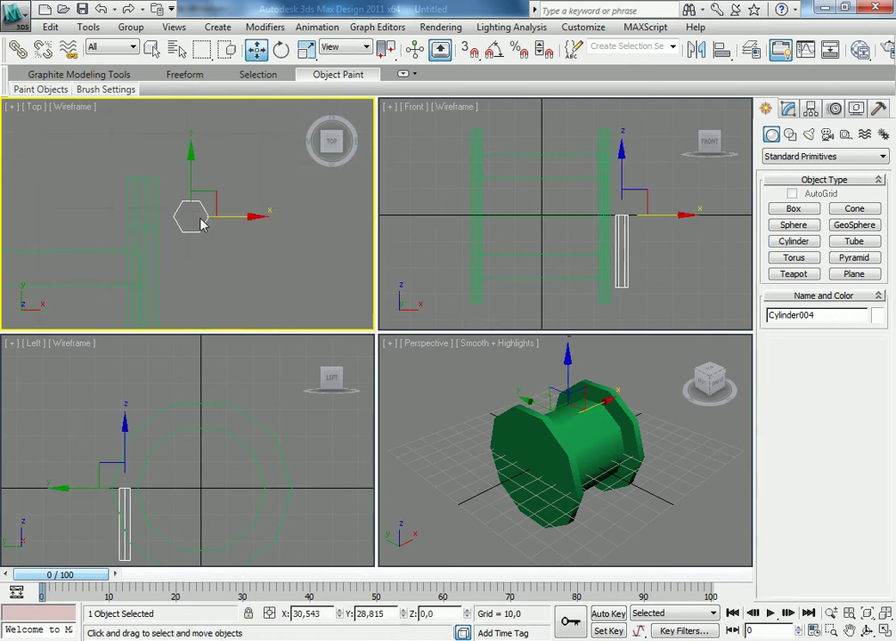
{"action": "right_click", "coordinate": [199, 221]}
{"action": "mouse_move", "coordinate": [233, 358]}
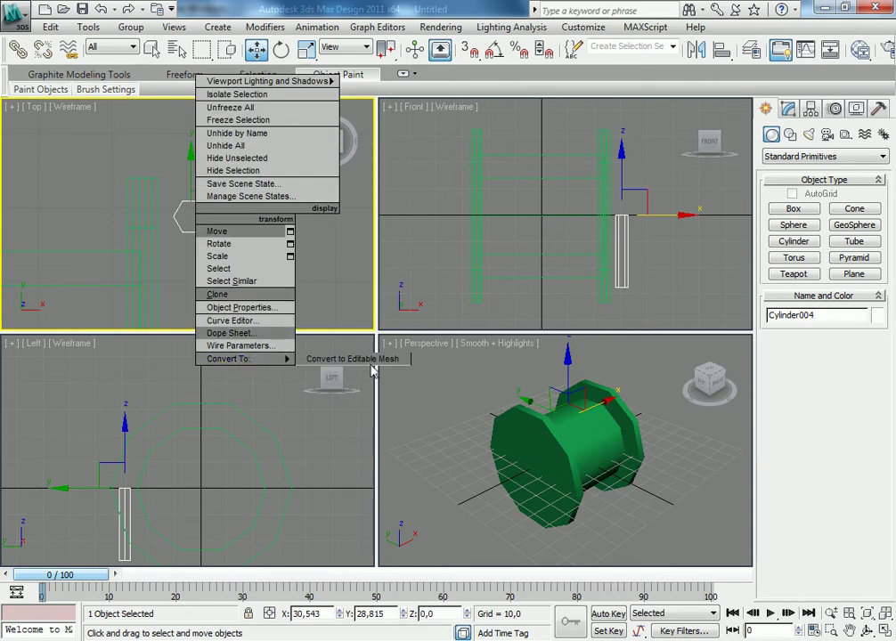
{"action": "left_click", "coordinate": [361, 371]}
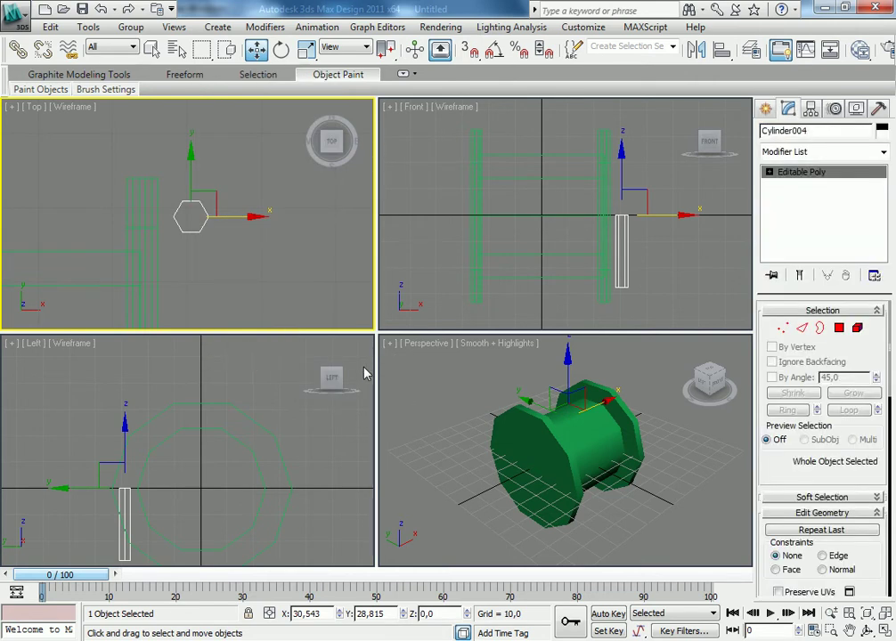
- In Polygon mode, select and inspect the rod's hexagonal top face from several angles
{"action": "left_click", "coordinate": [839, 329]}
{"action": "left_click", "coordinate": [192, 222]}
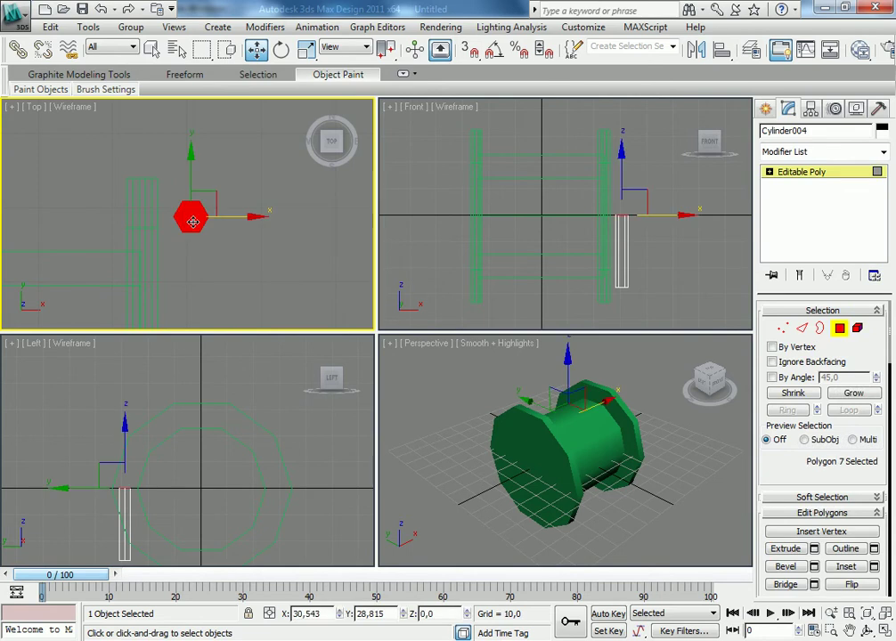
{"action": "mouse_move", "coordinate": [602, 390]}
{"action": "middle_mouse_down", "text": "alt"}
{"action": "mouse_move", "coordinate": [594, 420]}
{"action": "mouse_move", "coordinate": [622, 424]}
{"action": "mouse_move", "coordinate": [485, 472]}
{"action": "mouse_move", "coordinate": [546, 419]}
{"action": "mouse_move", "coordinate": [510, 405]}
{"action": "mouse_move", "coordinate": [555, 432]}
{"action": "mouse_move", "coordinate": [526, 396]}
{"action": "middle_mouse_up", "text": "alt"}
{"action": "scroll", "coordinate": [546, 419], "scroll_direction": "up", "scroll_amount": 5}
{"action": "left_click", "coordinate": [526, 396], "text": "alt"}
{"action": "mouse_move", "coordinate": [596, 476]}
{"action": "middle_mouse_down", "text": "alt"}
{"action": "mouse_move", "coordinate": [597, 486]}
{"action": "mouse_move", "coordinate": [580, 367]}
{"action": "mouse_move", "coordinate": [580, 262]}
{"action": "mouse_move", "coordinate": [587, 393]}
{"action": "middle_mouse_up", "text": "alt"}
{"action": "scroll", "coordinate": [588, 394], "scroll_direction": "down", "scroll_amount": 3}
{"action": "left_click", "coordinate": [565, 436]}
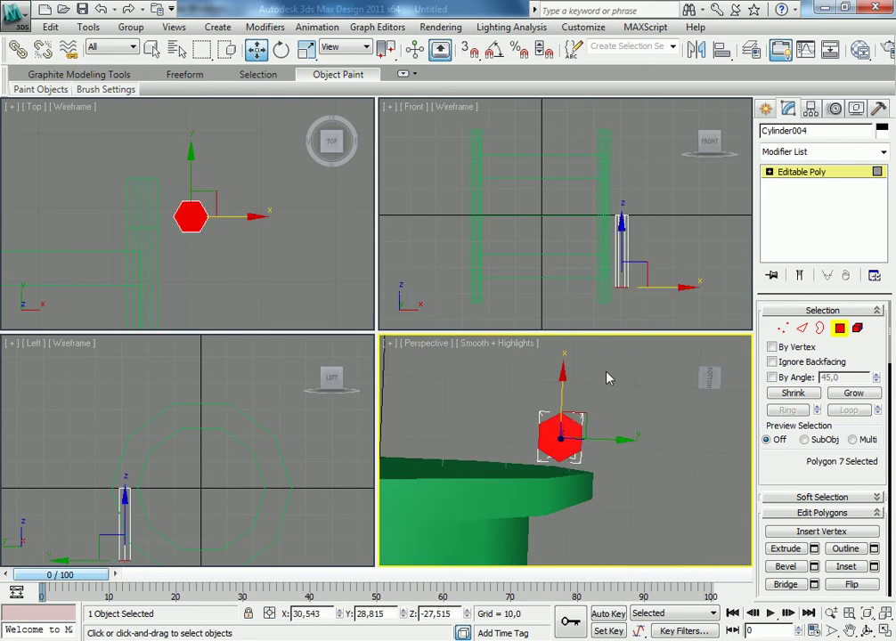
{"action": "left_click", "coordinate": [569, 463]}
- Orbit the Perspective view back to the whole reel and enter Edge sub-object mode
{"action": "mouse_move", "coordinate": [584, 434]}
{"action": "middle_mouse_down", "text": "alt"}
{"action": "mouse_move", "coordinate": [610, 362]}
{"action": "mouse_move", "coordinate": [578, 478]}
{"action": "mouse_move", "coordinate": [552, 481]}
{"action": "mouse_move", "coordinate": [526, 555]}
{"action": "middle_mouse_up", "text": "alt"}
{"action": "scroll", "coordinate": [578, 478], "scroll_direction": "up", "scroll_amount": 5}
{"action": "scroll", "coordinate": [552, 481], "scroll_direction": "down", "scroll_amount": 6}
{"action": "scroll", "coordinate": [630, 475], "scroll_direction": "up", "scroll_amount": 5}
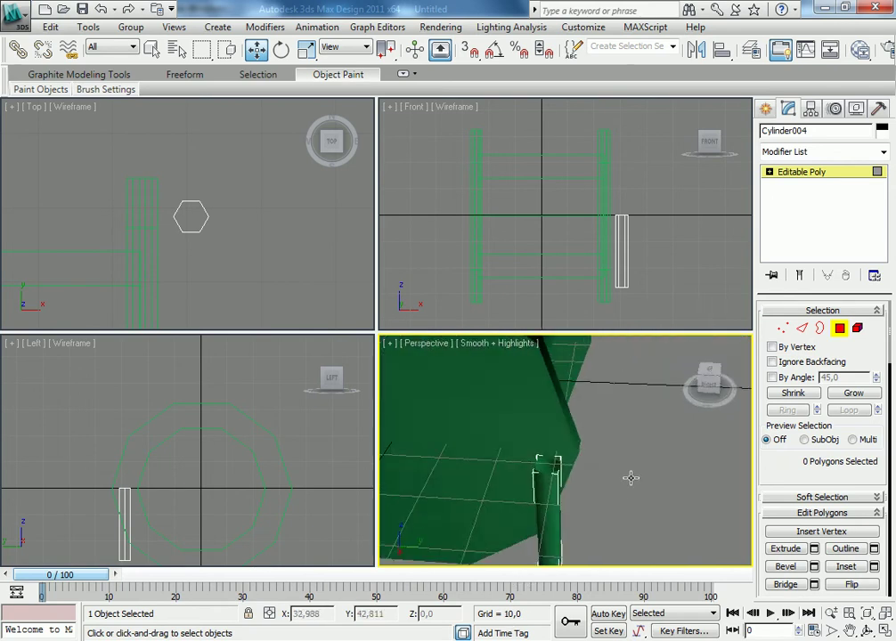
{"action": "middle_click_drag", "start_coordinate": [630, 476], "coordinate": [622, 541], "text": "alt"}
{"action": "scroll", "coordinate": [577, 472], "scroll_direction": "down", "scroll_amount": 6}
{"action": "middle_click_drag", "start_coordinate": [577, 472], "coordinate": [586, 465], "text": "alt"}
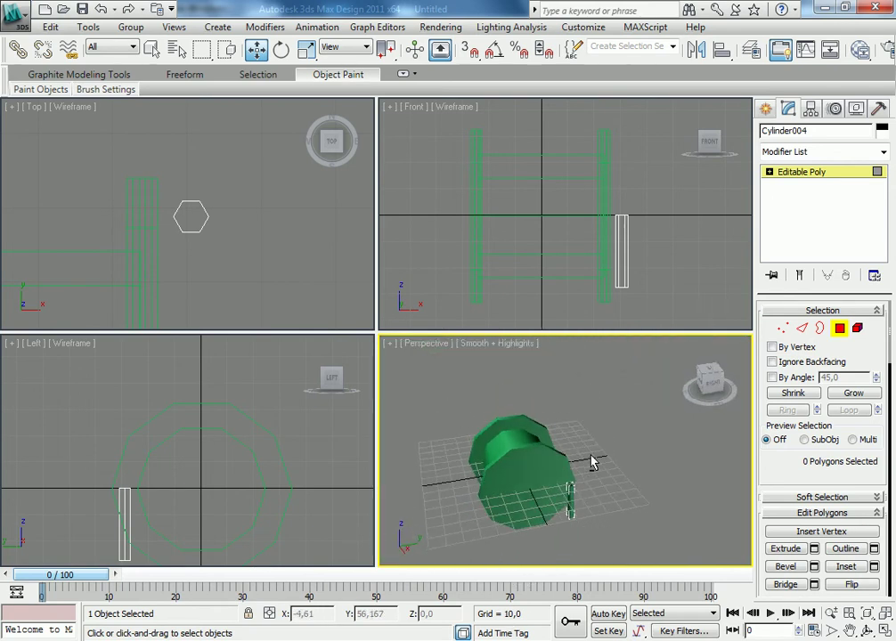
{"action": "left_click", "coordinate": [801, 328]}
- Select the hexagonal cylinder's end edges and stretch the small tube taller
{"action": "left_click", "coordinate": [219, 223]}
{"action": "left_click_drag", "start_coordinate": [229, 243], "coordinate": [173, 196]}
{"action": "mouse_move", "coordinate": [193, 482]}
{"action": "middle_mouse_down"}
{"action": "mouse_move", "coordinate": [196, 455]}
{"action": "mouse_move", "coordinate": [204, 468]}
{"action": "middle_mouse_up"}
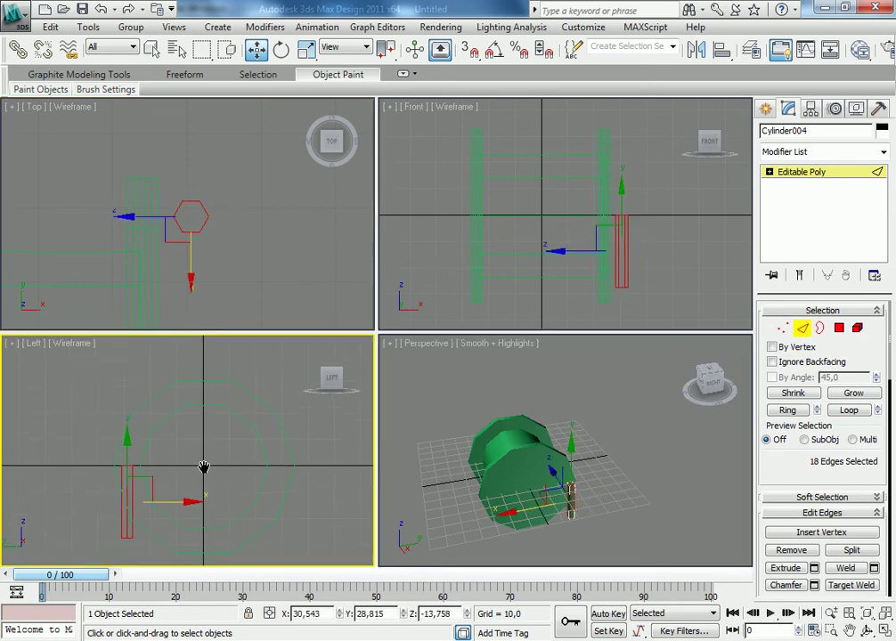
{"action": "left_click_drag", "start_coordinate": [130, 436], "coordinate": [125, 386]}
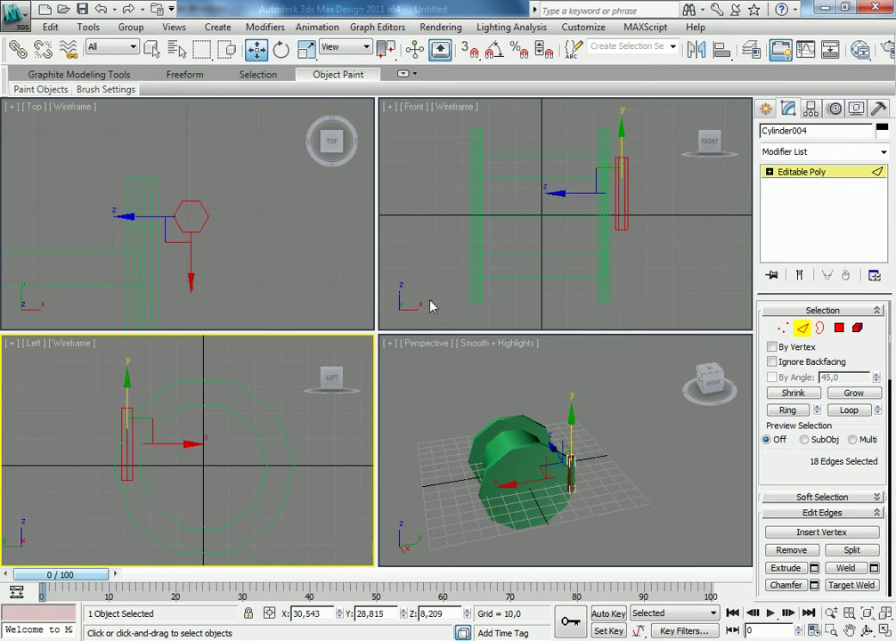
{"action": "middle_click_drag", "start_coordinate": [634, 226], "coordinate": [634, 233]}
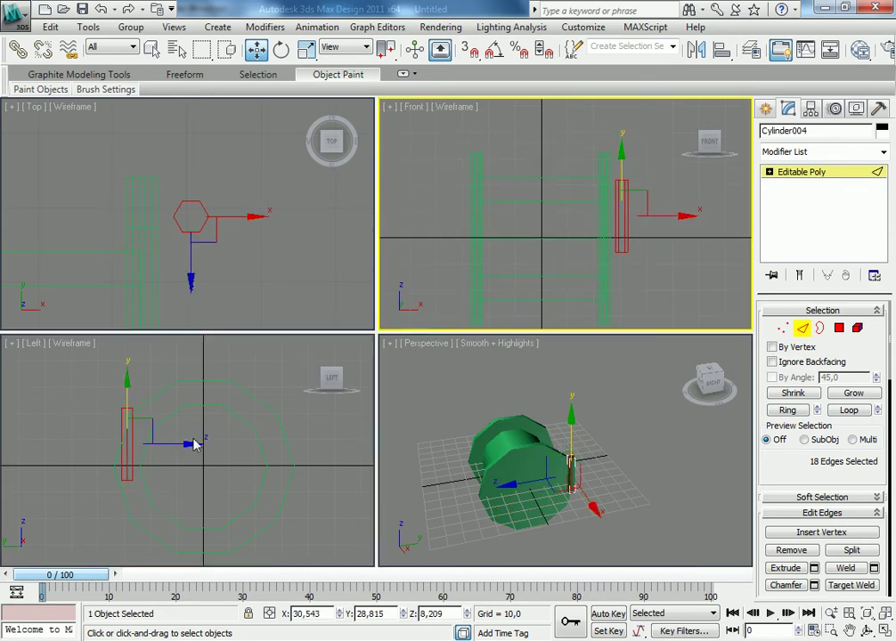
{"action": "mouse_move", "coordinate": [101, 385]}
{"action": "left_mouse_down"}
{"action": "mouse_move", "coordinate": [143, 411]}
{"action": "mouse_move", "coordinate": [116, 410]}
{"action": "left_mouse_up"}
{"action": "middle_click_drag", "start_coordinate": [129, 357], "coordinate": [141, 403]}
{"action": "left_click_drag", "start_coordinate": [140, 403], "coordinate": [149, 319]}
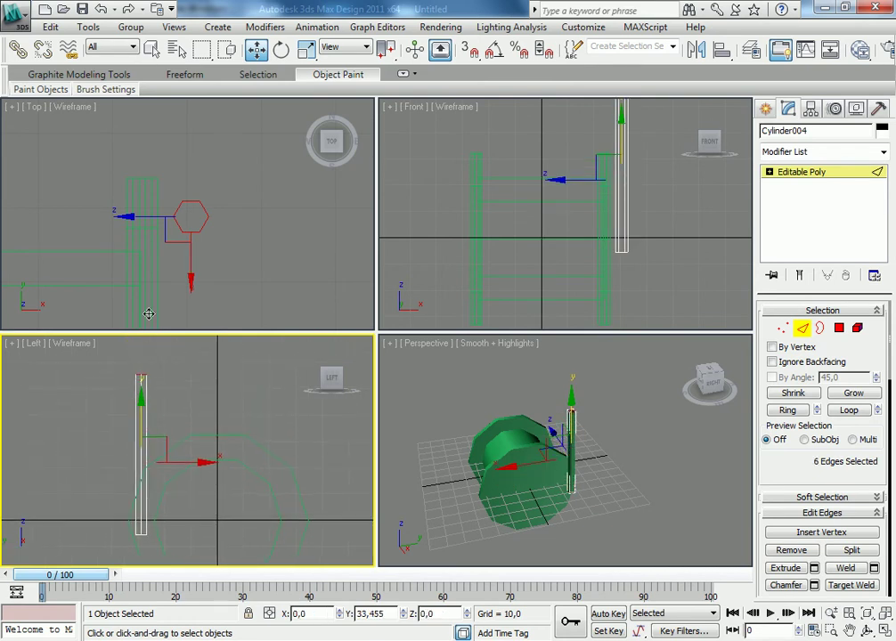
{"action": "key", "text": "shift+z"}
- Select the edge ring at the tube's base and nudge it slightly out of line
{"action": "left_click_drag", "start_coordinate": [125, 465], "coordinate": [162, 490]}
{"action": "scroll", "coordinate": [170, 454], "scroll_direction": "up", "scroll_amount": 1}
{"action": "scroll", "coordinate": [147, 465], "scroll_direction": "up", "scroll_amount": 1}
{"action": "scroll", "coordinate": [122, 475], "scroll_direction": "up", "scroll_amount": 2}
{"action": "middle_click_drag", "start_coordinate": [122, 475], "coordinate": [258, 464]}
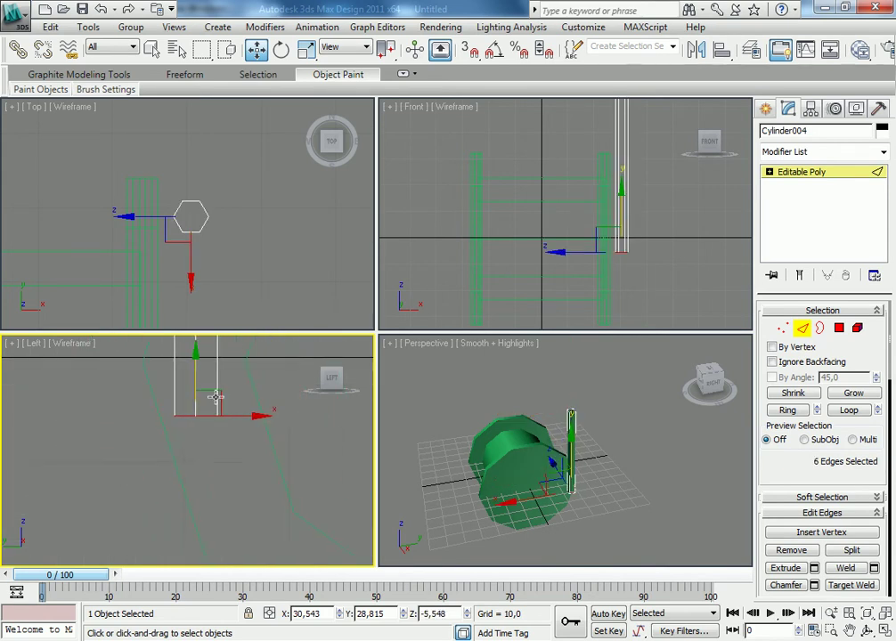
{"action": "left_click_drag", "start_coordinate": [216, 394], "coordinate": [233, 407]}
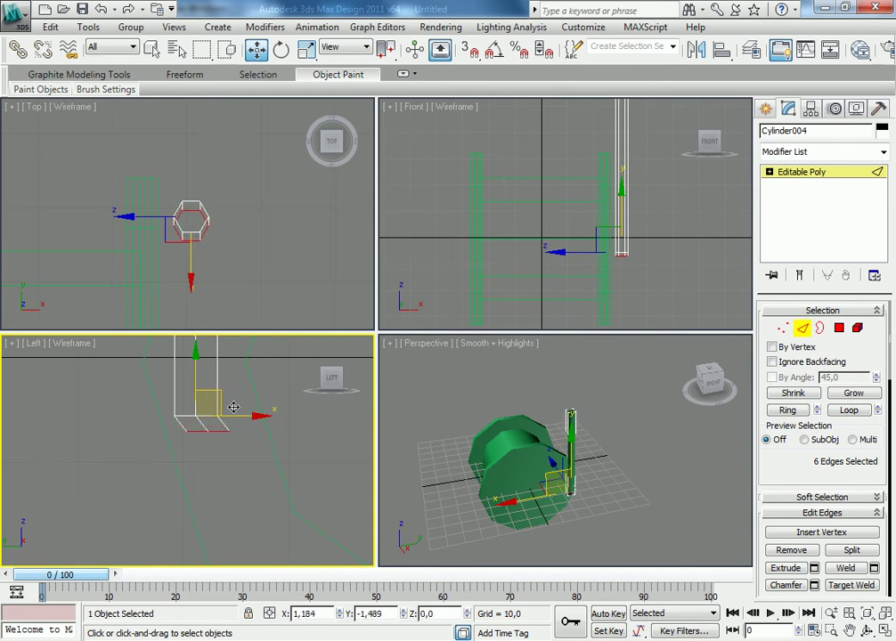
{"action": "key", "text": "e"}
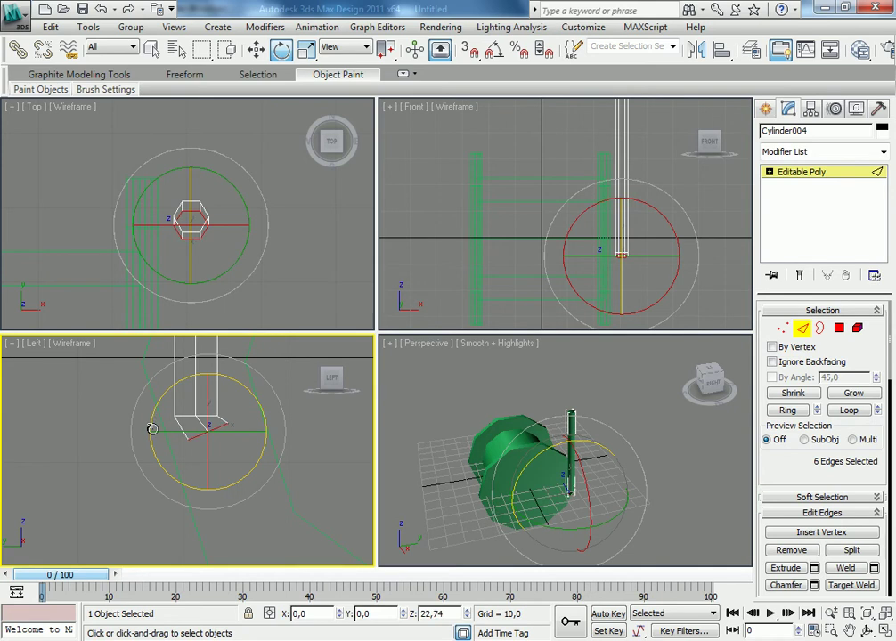
- Shift the base edges slightly and tilt them to angle the tube end
{"action": "left_click", "coordinate": [253, 51]}
{"action": "left_click_drag", "start_coordinate": [232, 412], "coordinate": [259, 434]}
{"action": "left_click", "coordinate": [283, 51]}
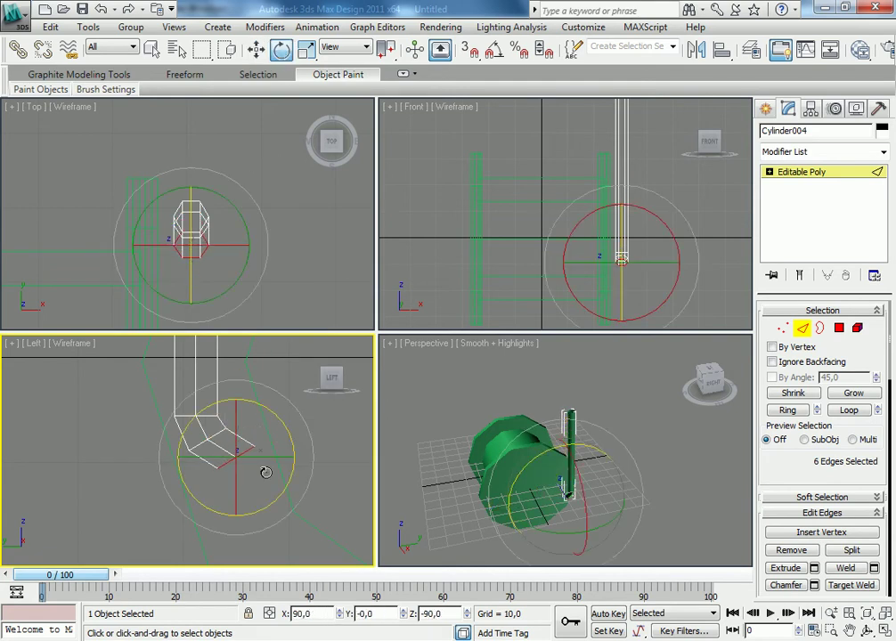
{"action": "left_click_drag", "start_coordinate": [187, 425], "coordinate": [181, 507]}
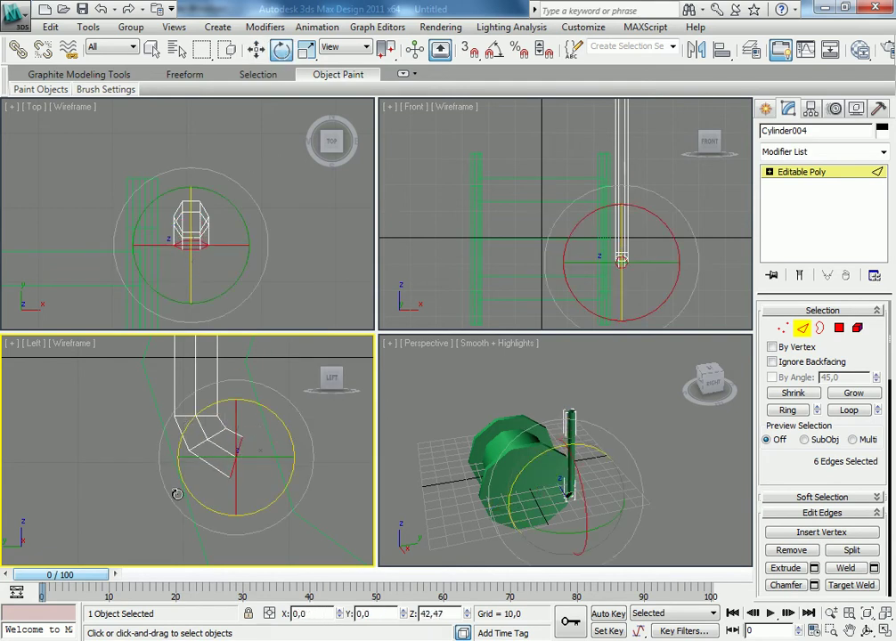
- Extrude a new bent segment from the base edges and rotate its end to vertical
{"action": "left_click", "coordinate": [255, 49]}
{"action": "middle_click_drag", "start_coordinate": [205, 441], "coordinate": [159, 441]}
{"action": "left_click_drag", "start_coordinate": [160, 436], "coordinate": [274, 438], "text": "shift"}
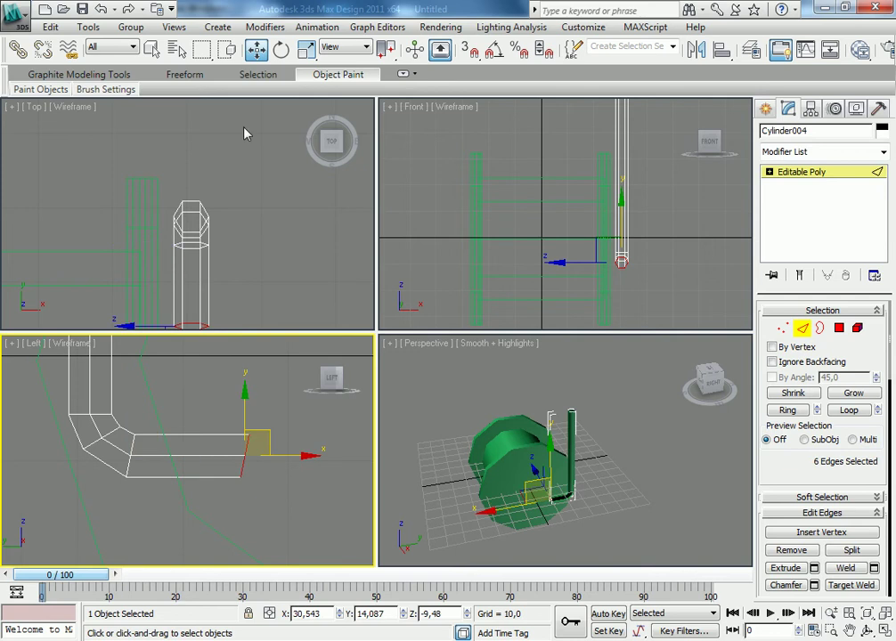
{"action": "left_click", "coordinate": [281, 50]}
{"action": "left_click_drag", "start_coordinate": [194, 424], "coordinate": [193, 437]}
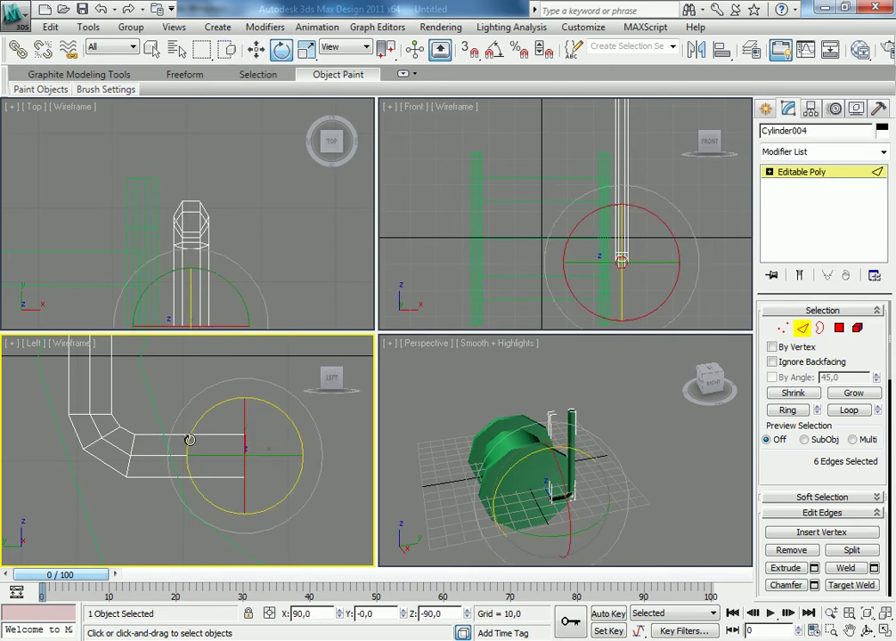
- Push the end edges right to lengthen the horizontal foot, then check the elbow in Perspective
{"action": "left_click", "coordinate": [256, 50]}
{"action": "scroll", "coordinate": [154, 419], "scroll_direction": "down", "scroll_amount": 3}
{"action": "scroll", "coordinate": [144, 456], "scroll_direction": "down", "scroll_amount": 2}
{"action": "scroll", "coordinate": [136, 479], "scroll_direction": "down", "scroll_amount": 2}
{"action": "scroll", "coordinate": [136, 479], "scroll_direction": "down", "scroll_amount": 1}
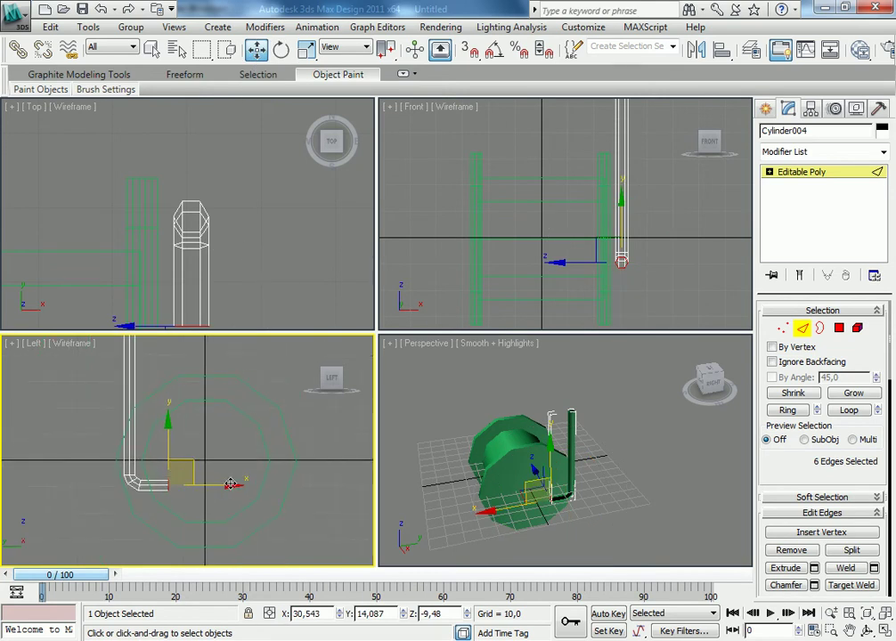
{"action": "left_click_drag", "start_coordinate": [229, 488], "coordinate": [239, 486]}
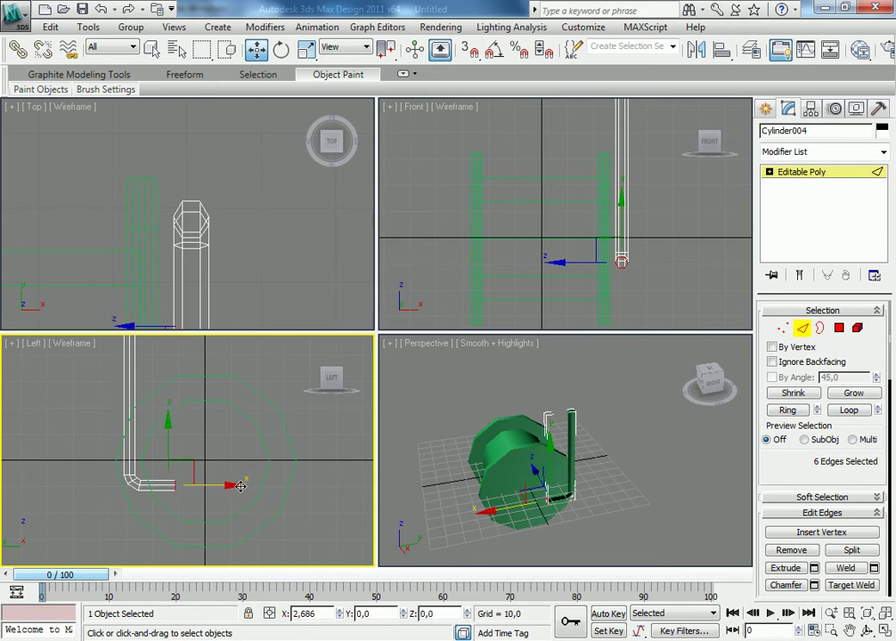
{"action": "scroll", "coordinate": [164, 455], "scroll_direction": "up", "scroll_amount": 4}
{"action": "scroll", "coordinate": [117, 444], "scroll_direction": "up", "scroll_amount": 2}
{"action": "scroll", "coordinate": [286, 503], "scroll_direction": "up", "scroll_amount": 2}
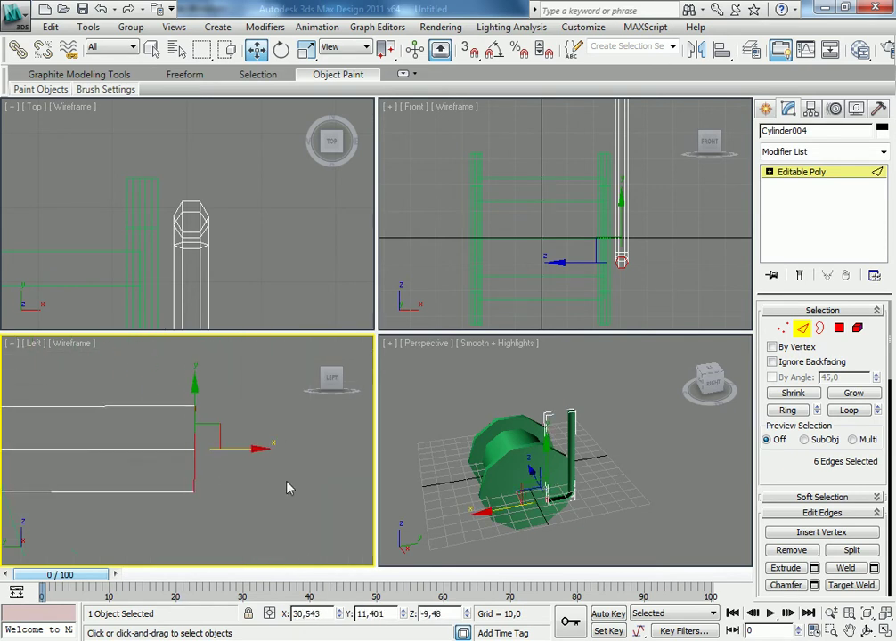
{"action": "mouse_move", "coordinate": [578, 472]}
{"action": "middle_mouse_down", "text": "alt"}
{"action": "mouse_move", "coordinate": [533, 457]}
{"action": "mouse_move", "coordinate": [549, 460]}
{"action": "mouse_move", "coordinate": [503, 397]}
{"action": "mouse_move", "coordinate": [556, 464]}
{"action": "middle_mouse_up", "text": "alt"}
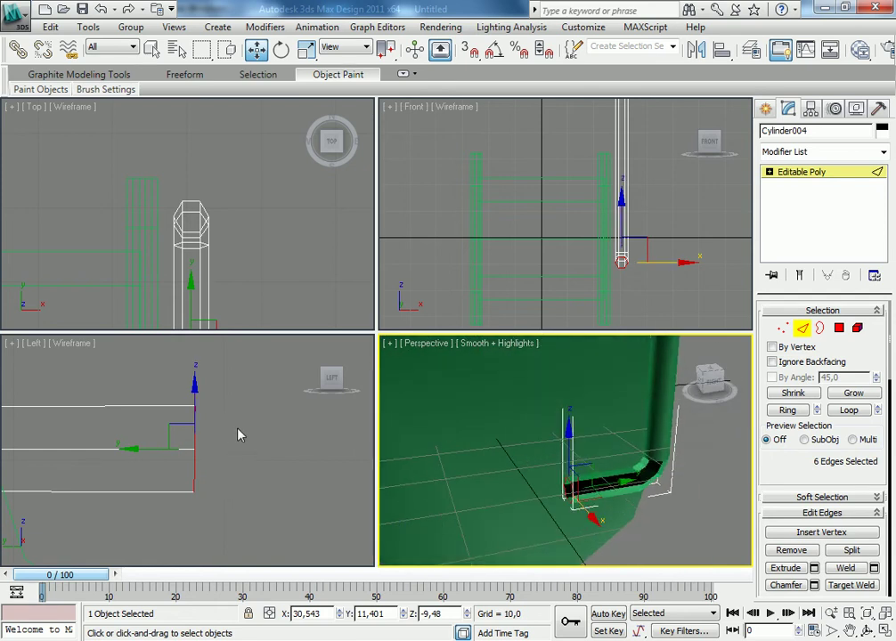
- Shift the tube's end edges further right and select all edges at the end
{"action": "mouse_move", "coordinate": [507, 459]}
{"action": "middle_mouse_down", "text": "alt"}
{"action": "mouse_move", "coordinate": [643, 473]}
{"action": "mouse_move", "coordinate": [517, 383]}
{"action": "mouse_move", "coordinate": [647, 462]}
{"action": "mouse_move", "coordinate": [628, 487]}
{"action": "middle_mouse_up", "text": "alt"}
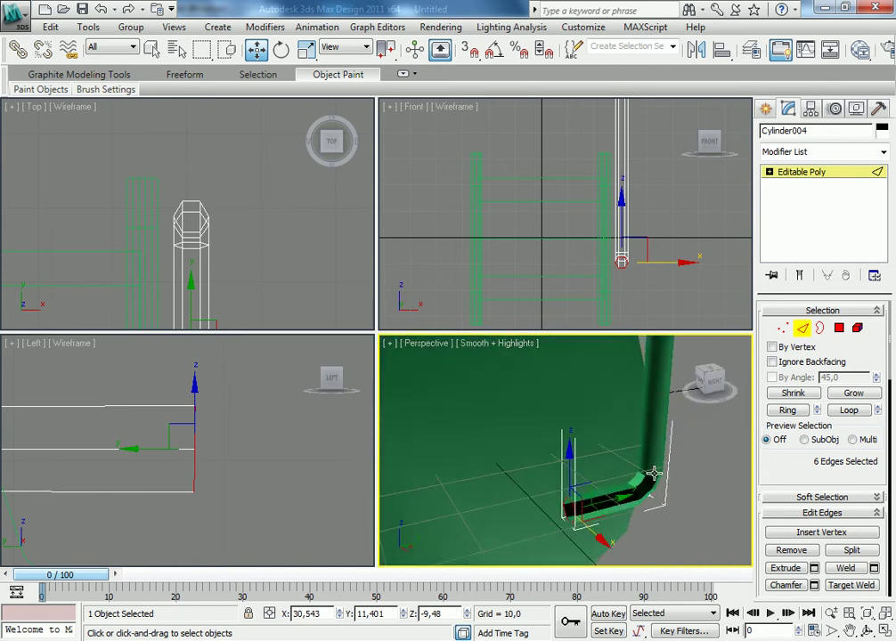
{"action": "middle_click", "coordinate": [209, 458]}
{"action": "left_click_drag", "start_coordinate": [255, 452], "coordinate": [315, 449]}
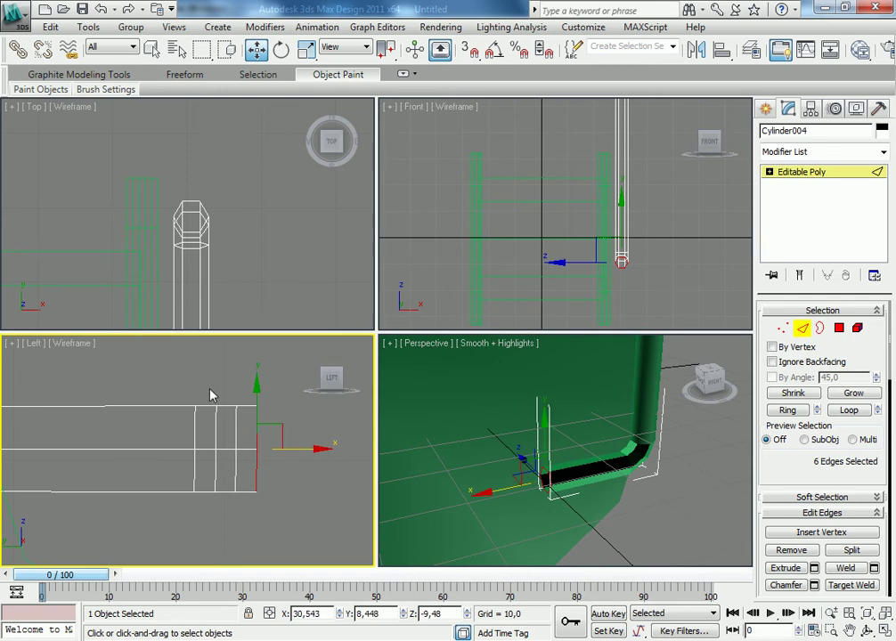
{"action": "left_click_drag", "start_coordinate": [243, 439], "coordinate": [272, 505]}
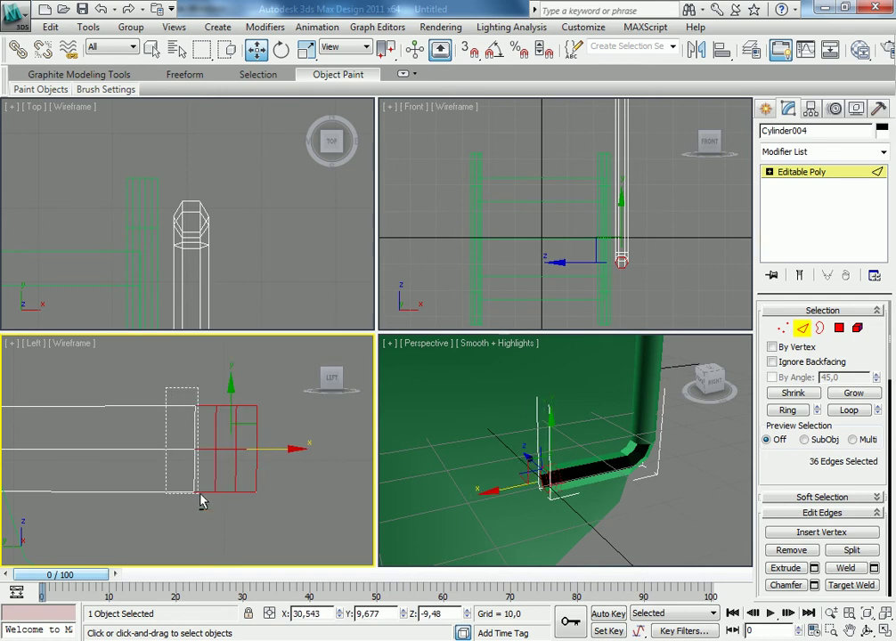
- Orbit the Perspective view to a new angle and hide its grid
{"action": "left_click", "coordinate": [306, 51]}
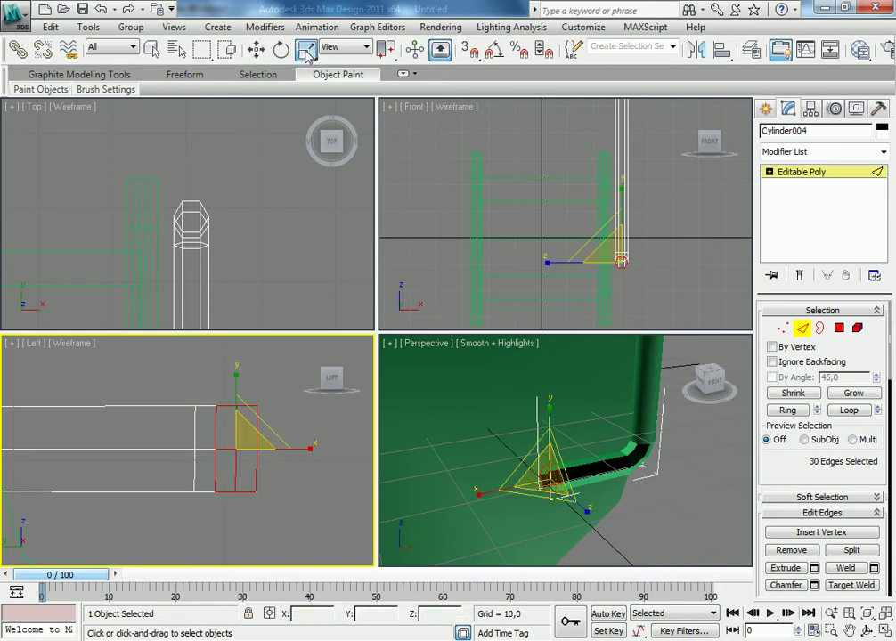
{"action": "middle_click", "coordinate": [596, 500]}
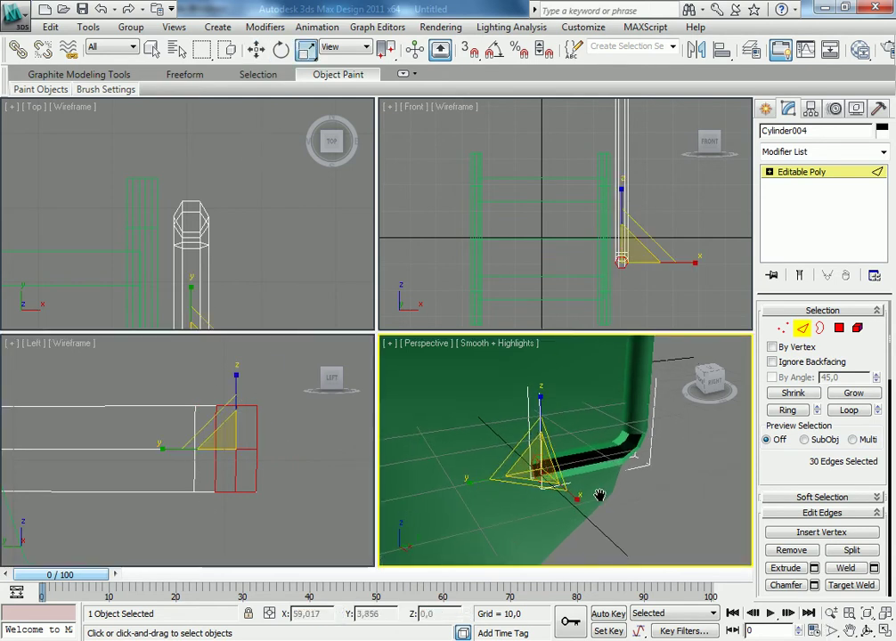
{"action": "middle_click_drag", "start_coordinate": [585, 496], "coordinate": [397, 356], "text": "alt"}
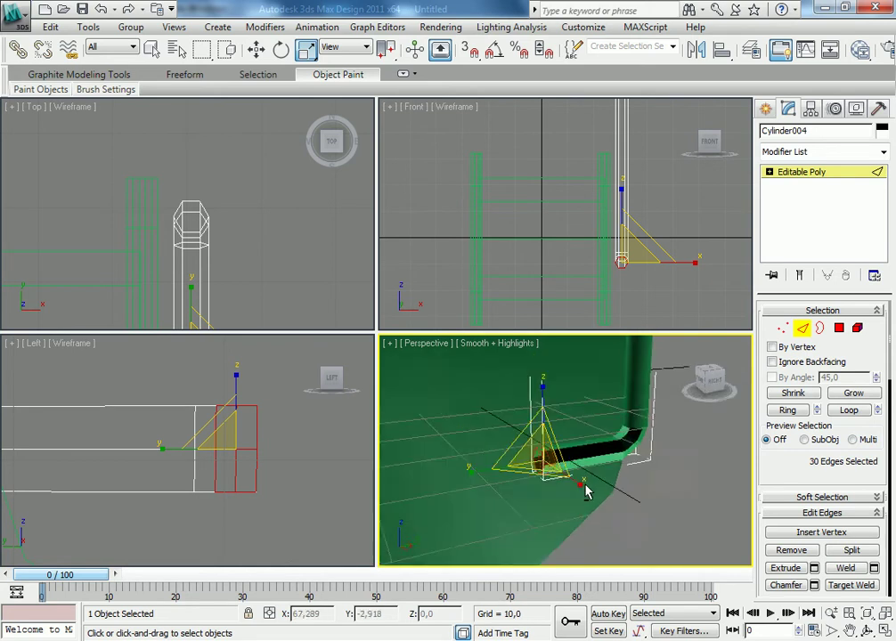
{"action": "left_click", "coordinate": [389, 344]}
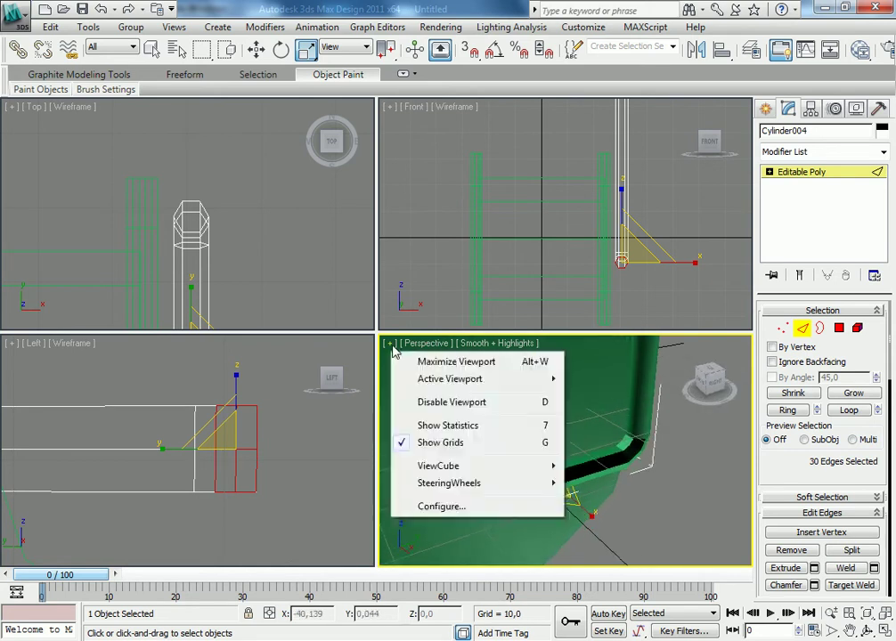
{"action": "left_click", "coordinate": [440, 443]}
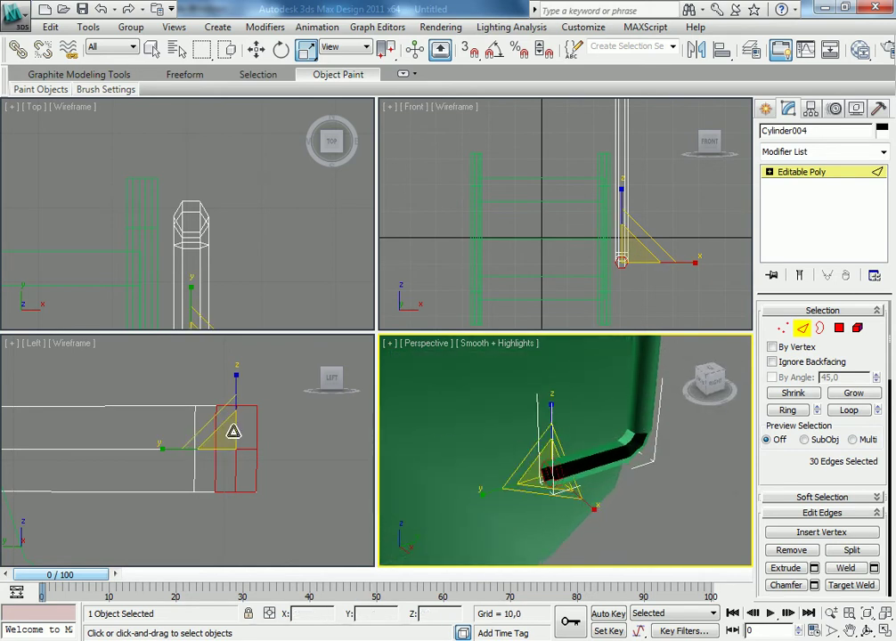
- Select the tube's end-cap edges and scale them down, squashing along one axis
{"action": "left_click", "coordinate": [228, 443]}
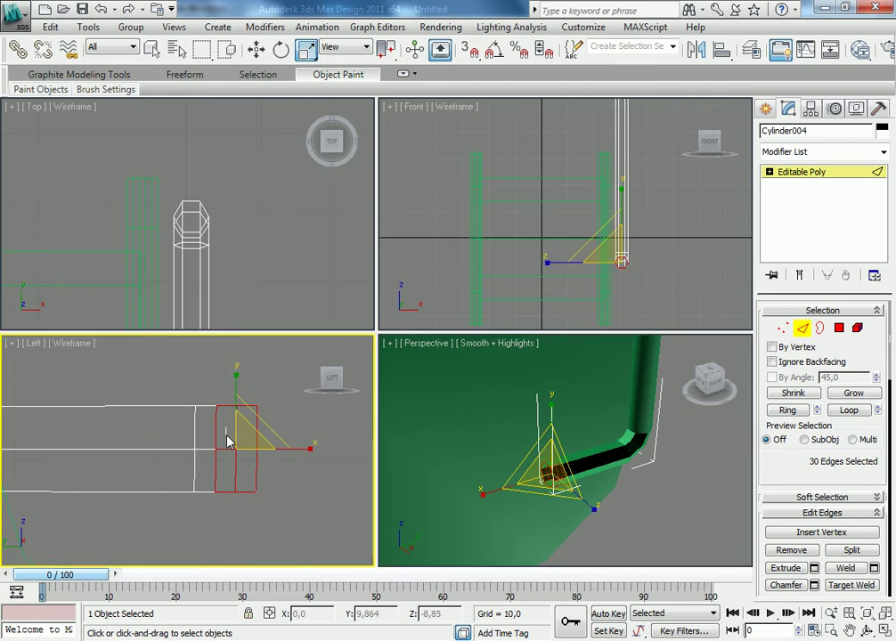
{"action": "left_click_drag", "start_coordinate": [255, 472], "coordinate": [273, 512]}
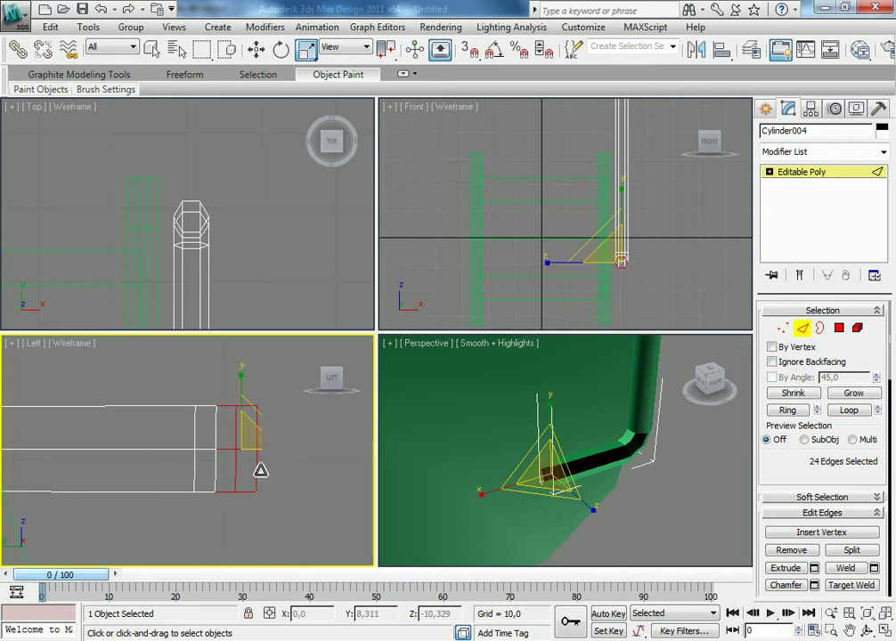
{"action": "left_click_drag", "start_coordinate": [250, 444], "coordinate": [251, 447]}
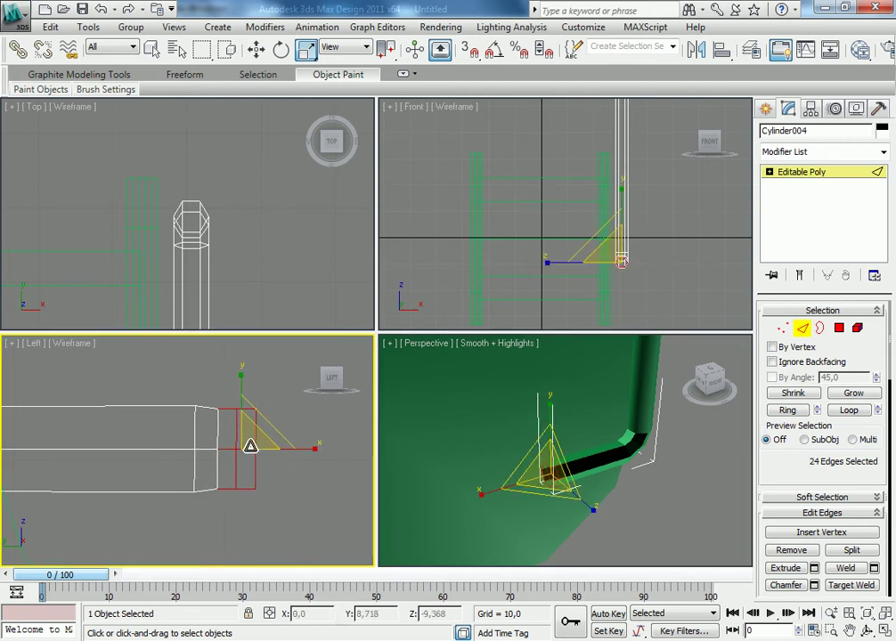
{"action": "left_click_drag", "start_coordinate": [251, 400], "coordinate": [252, 407]}
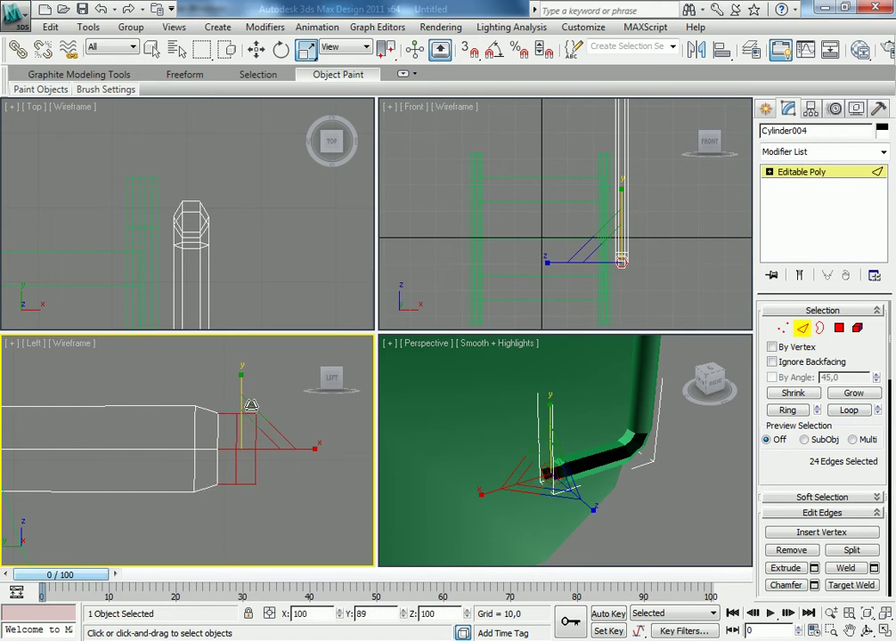
{"action": "scroll", "coordinate": [253, 372], "scroll_direction": "up", "scroll_amount": 1}
{"action": "scroll", "coordinate": [249, 363], "scroll_direction": "up", "scroll_amount": 1}
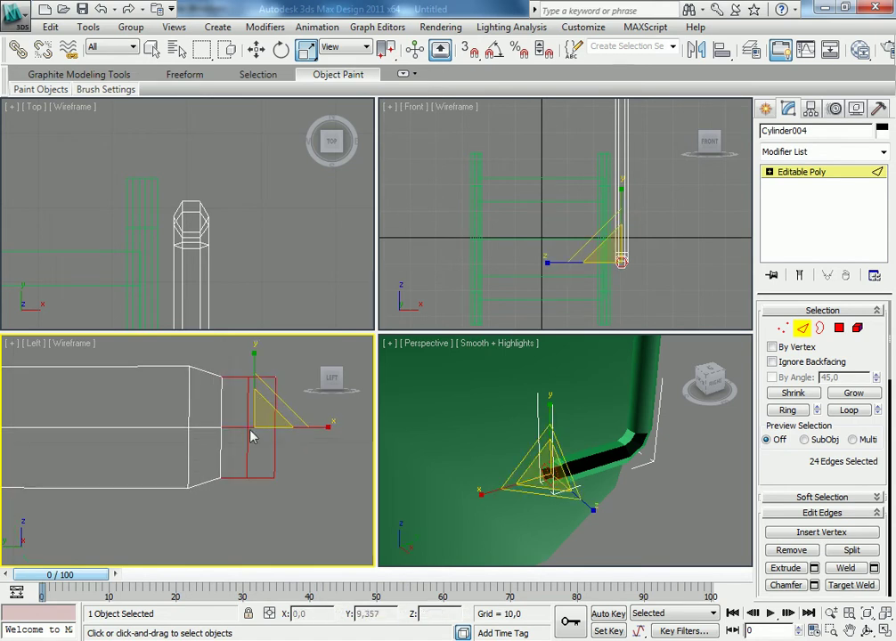
- Reselect the outermost end-cap edges and taper the tube end down to 58 percent
{"action": "left_click", "coordinate": [289, 481]}
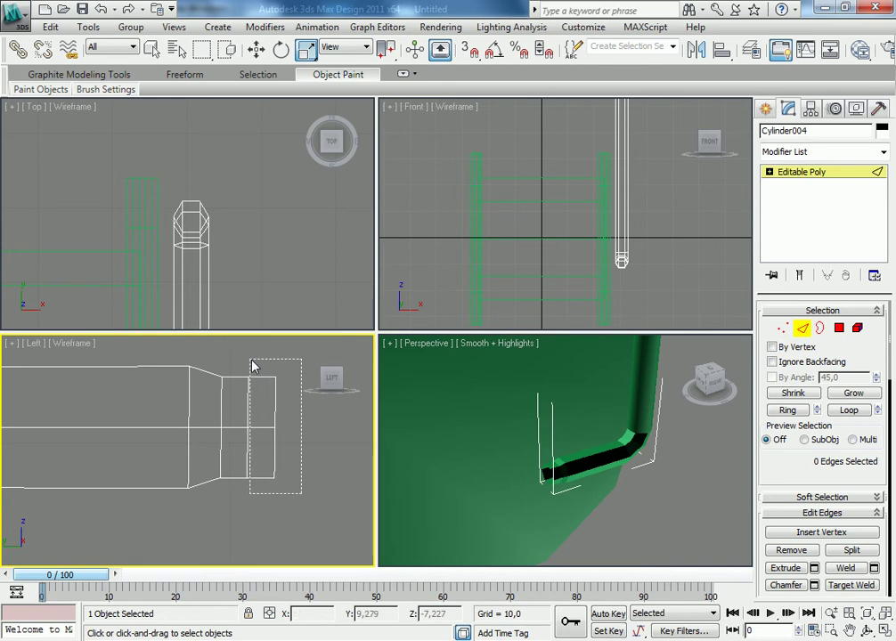
{"action": "left_click_drag", "start_coordinate": [289, 480], "coordinate": [240, 365]}
{"action": "mouse_move", "coordinate": [248, 553]}
{"action": "left_mouse_down", "text": "alt"}
{"action": "mouse_move", "coordinate": [260, 414]}
{"action": "mouse_move", "coordinate": [270, 468]}
{"action": "left_mouse_up", "text": "alt"}
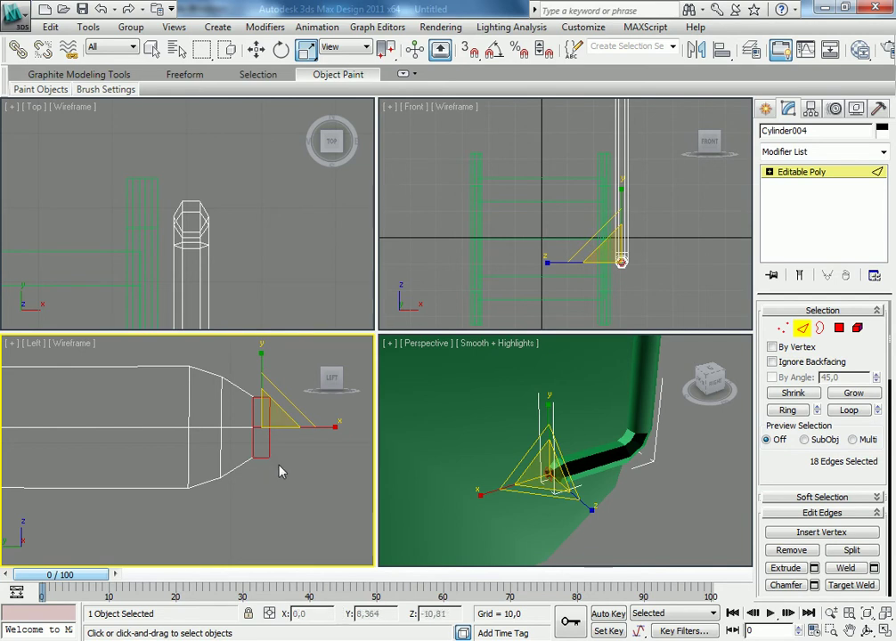
{"action": "left_click", "coordinate": [280, 480]}
{"action": "left_click_drag", "start_coordinate": [274, 395], "coordinate": [269, 353]}
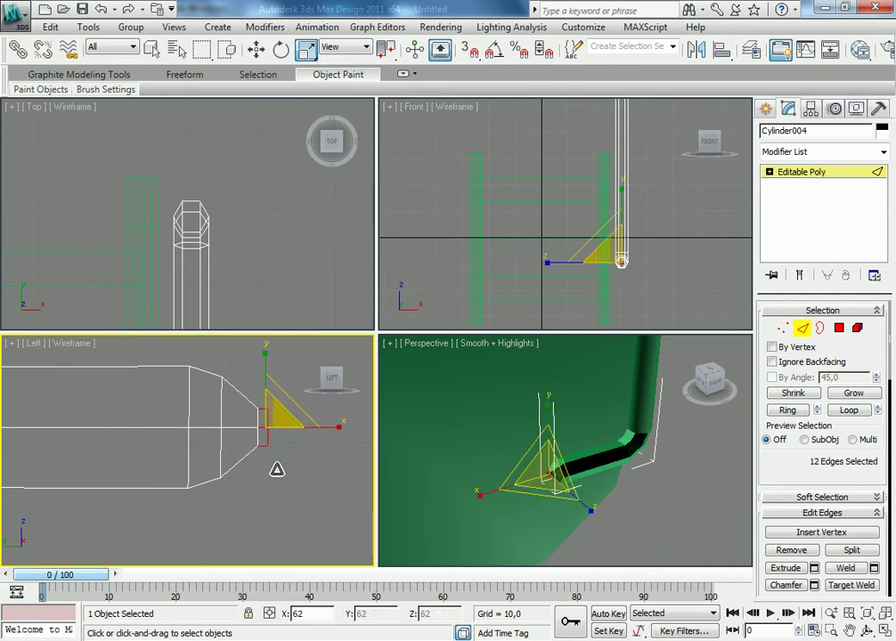
{"action": "left_click_drag", "start_coordinate": [271, 451], "coordinate": [240, 387]}
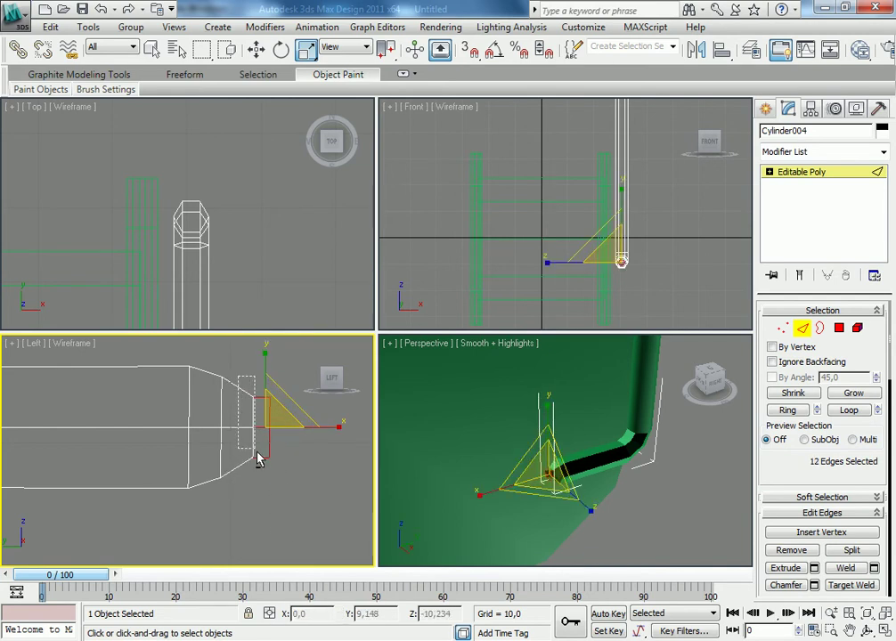
{"action": "mouse_move", "coordinate": [263, 475]}
{"action": "left_mouse_down"}
{"action": "mouse_move", "coordinate": [283, 366]}
{"action": "mouse_move", "coordinate": [279, 554]}
{"action": "left_mouse_up"}
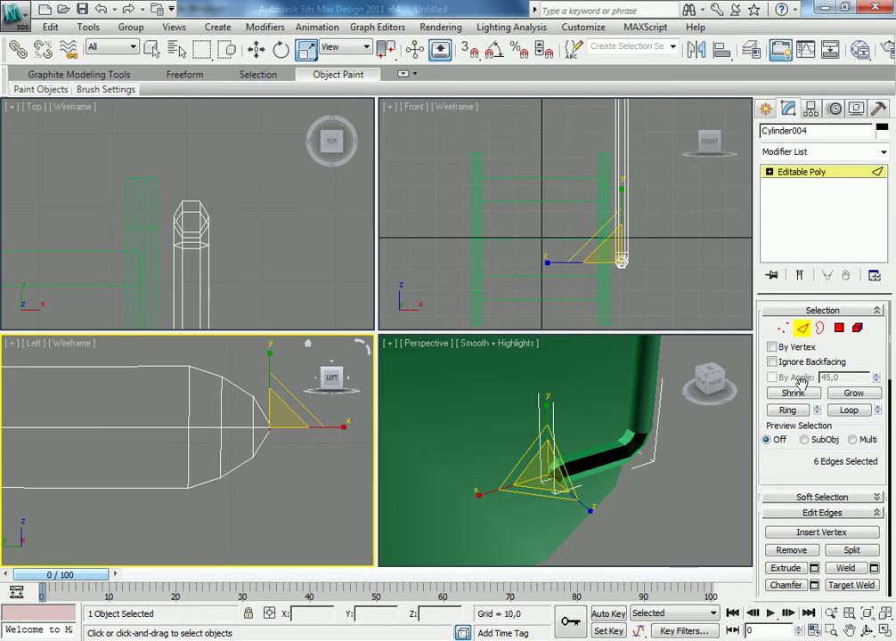
- Collapse the selected tip edges of the tube into a single point
{"action": "key", "text": "w"}
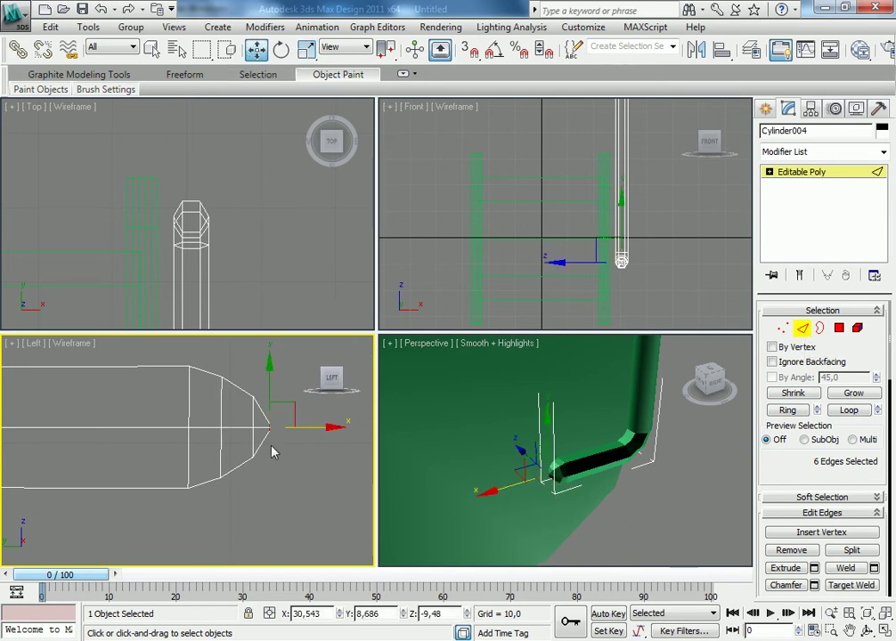
{"action": "mouse_move", "coordinate": [583, 438]}
{"action": "middle_mouse_down", "text": "alt"}
{"action": "mouse_move", "coordinate": [548, 521]}
{"action": "mouse_move", "coordinate": [562, 420]}
{"action": "mouse_move", "coordinate": [536, 480]}
{"action": "mouse_move", "coordinate": [527, 462]}
{"action": "mouse_move", "coordinate": [613, 419]}
{"action": "mouse_move", "coordinate": [660, 414]}
{"action": "mouse_move", "coordinate": [617, 447]}
{"action": "middle_mouse_up", "text": "alt"}
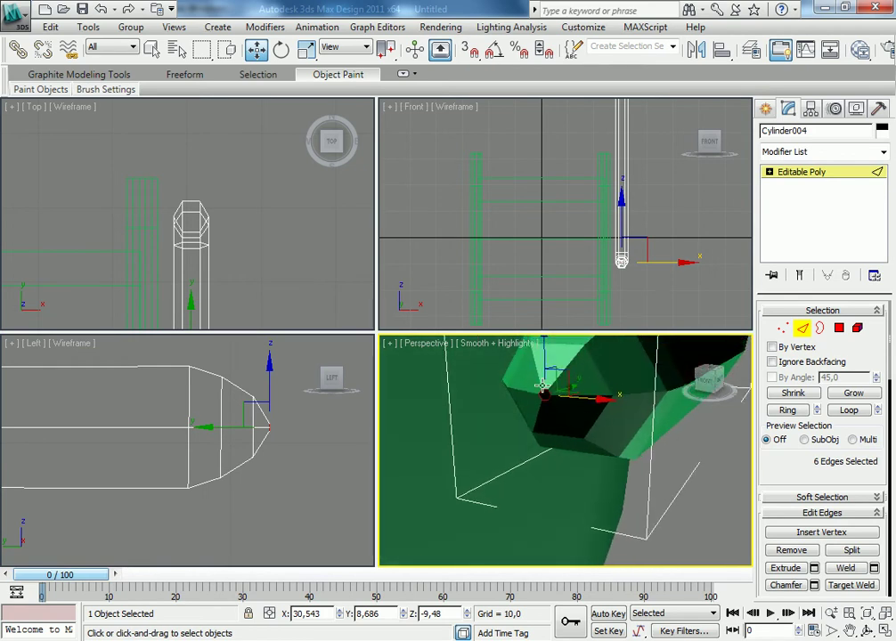
{"action": "scroll", "coordinate": [788, 470], "scroll_direction": "down", "scroll_amount": 3}
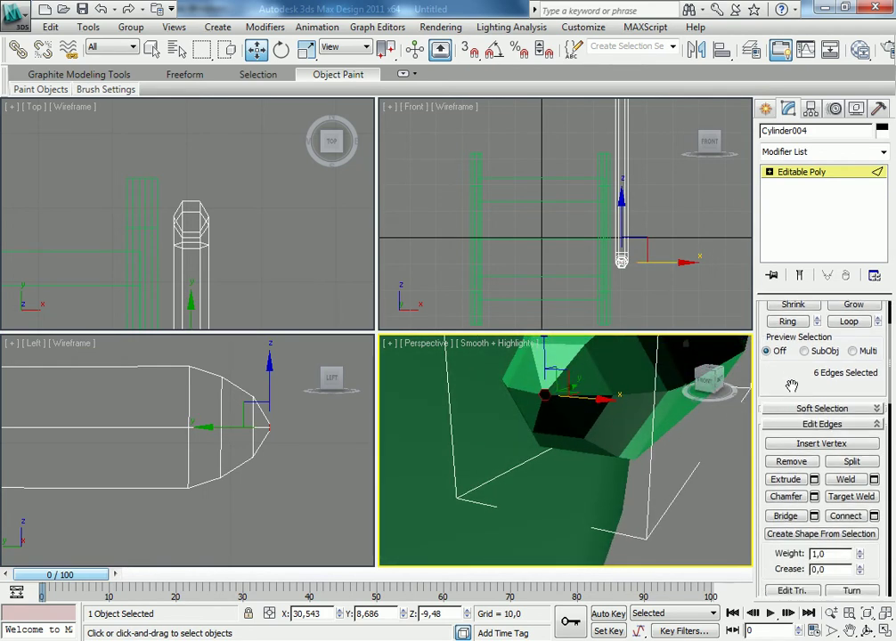
{"action": "scroll", "coordinate": [842, 475], "scroll_direction": "down", "scroll_amount": 2}
{"action": "scroll", "coordinate": [844, 470], "scroll_direction": "down", "scroll_amount": 1}
{"action": "scroll", "coordinate": [844, 465], "scroll_direction": "down", "scroll_amount": 1}
{"action": "scroll", "coordinate": [845, 460], "scroll_direction": "down", "scroll_amount": 2}
{"action": "scroll", "coordinate": [845, 456], "scroll_direction": "down", "scroll_amount": 3}
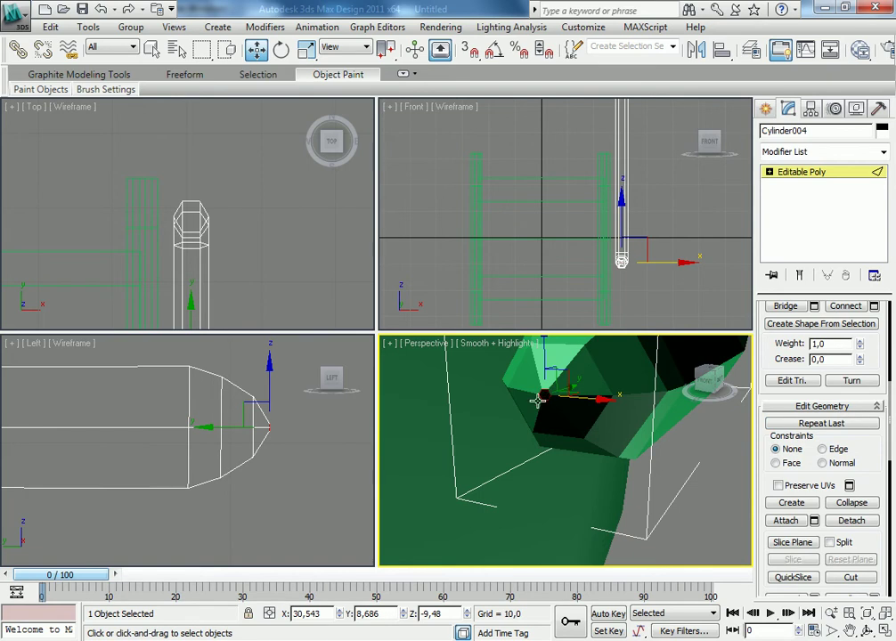
{"action": "left_click", "coordinate": [852, 503]}
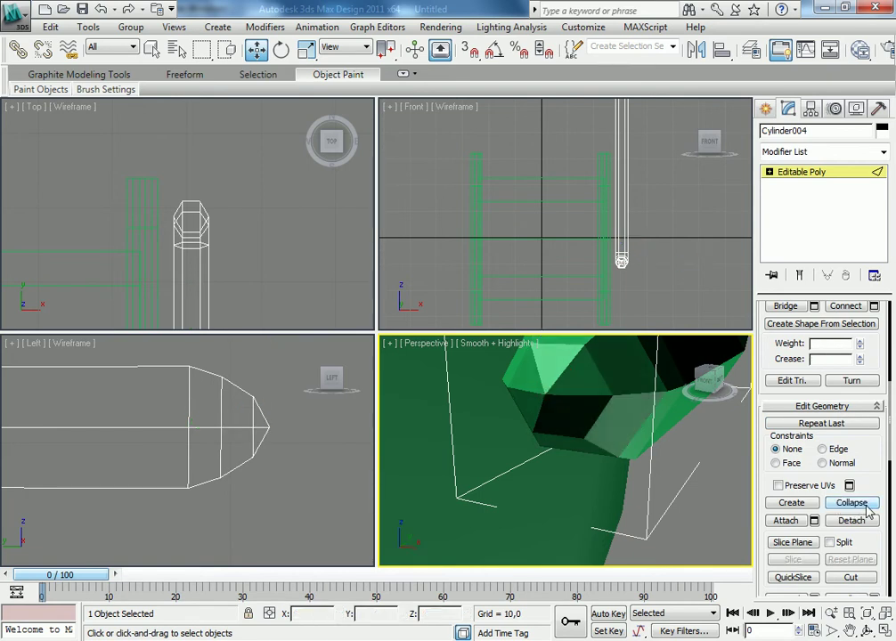
{"action": "key", "text": "BackSpace"}
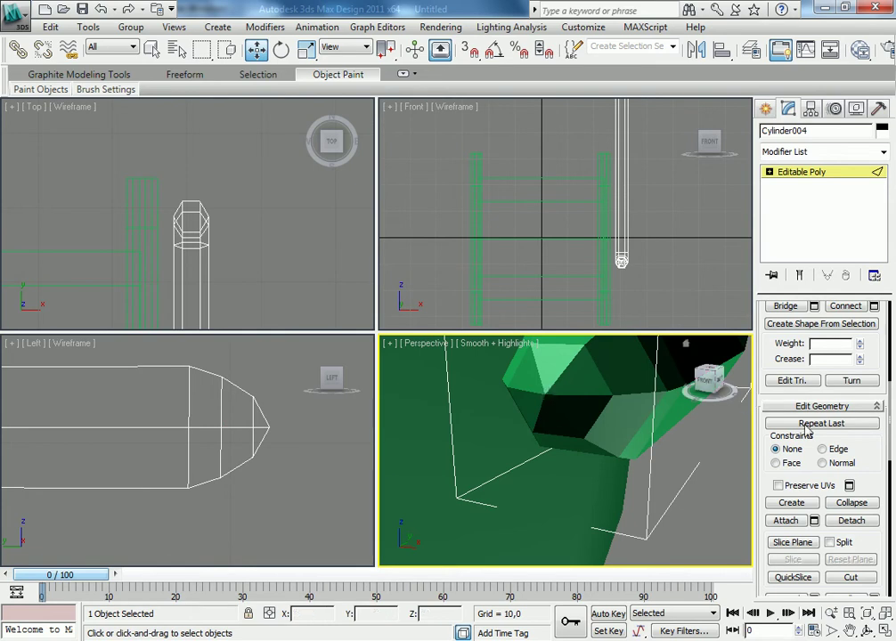
- Leave edge sub-object mode and make the Left view active
{"action": "scroll", "coordinate": [862, 450], "scroll_direction": "up", "scroll_amount": 3}
{"action": "scroll", "coordinate": [837, 410], "scroll_direction": "up", "scroll_amount": 3}
{"action": "scroll", "coordinate": [810, 365], "scroll_direction": "up", "scroll_amount": 2}
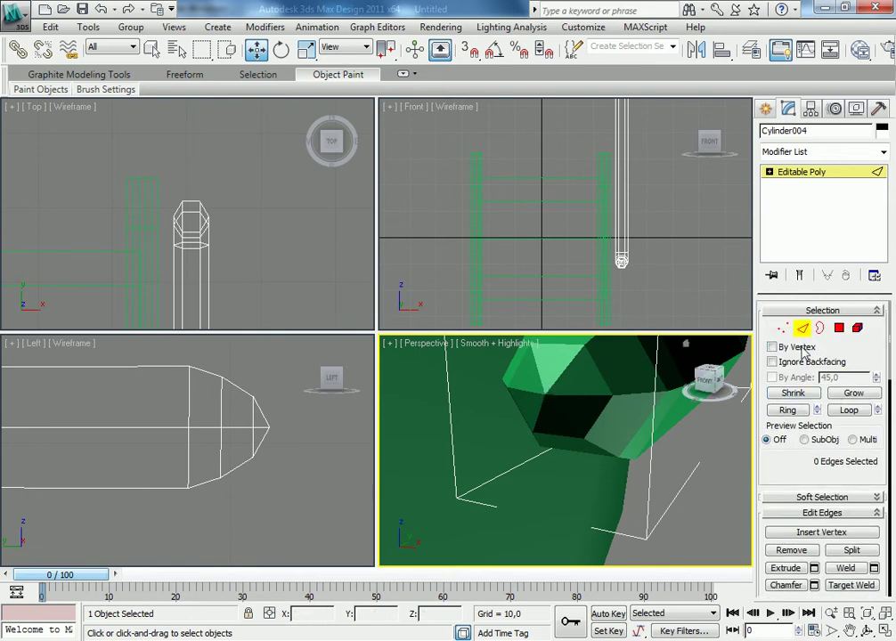
{"action": "left_click", "coordinate": [801, 328]}
{"action": "left_click", "coordinate": [251, 416]}
- Select the edges around the tube's pointed tip and pull them in to flatten the point
{"action": "mouse_move", "coordinate": [275, 473]}
{"action": "left_mouse_down"}
{"action": "mouse_move", "coordinate": [236, 375]}
{"action": "mouse_move", "coordinate": [256, 394]}
{"action": "left_mouse_up"}
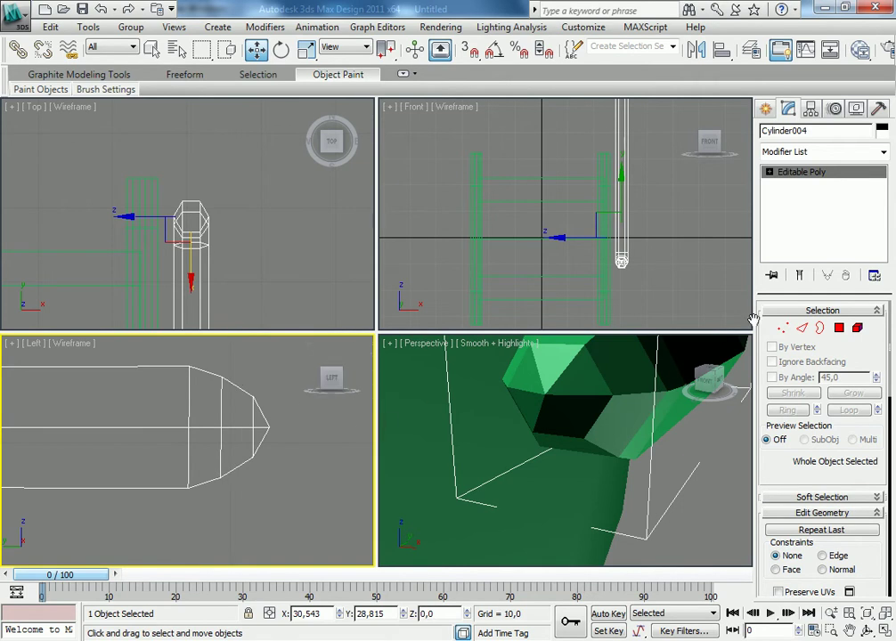
{"action": "left_click", "coordinate": [802, 330]}
{"action": "mouse_move", "coordinate": [291, 483]}
{"action": "left_mouse_down"}
{"action": "mouse_move", "coordinate": [218, 371]}
{"action": "mouse_move", "coordinate": [215, 531]}
{"action": "left_mouse_up"}
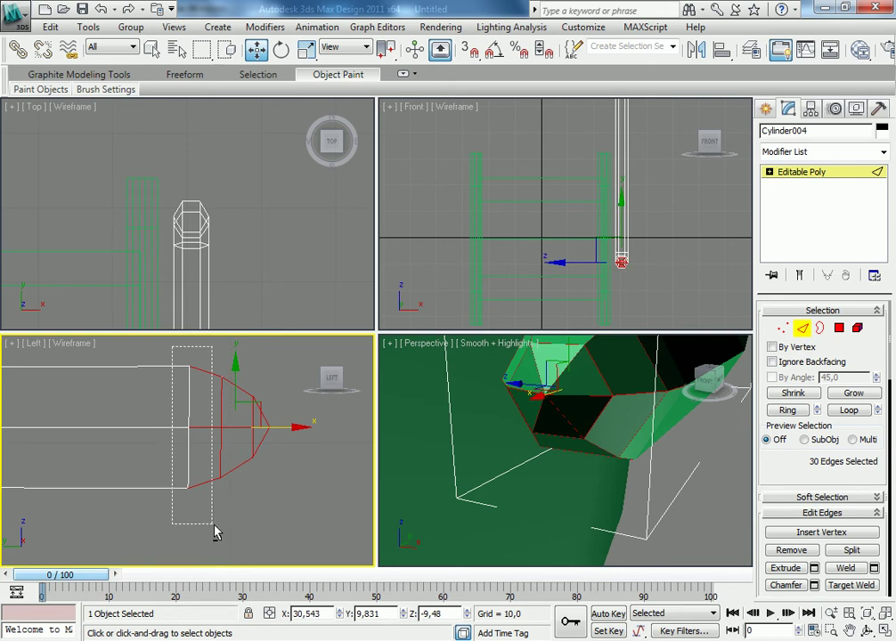
{"action": "left_click_drag", "start_coordinate": [295, 429], "coordinate": [218, 366]}
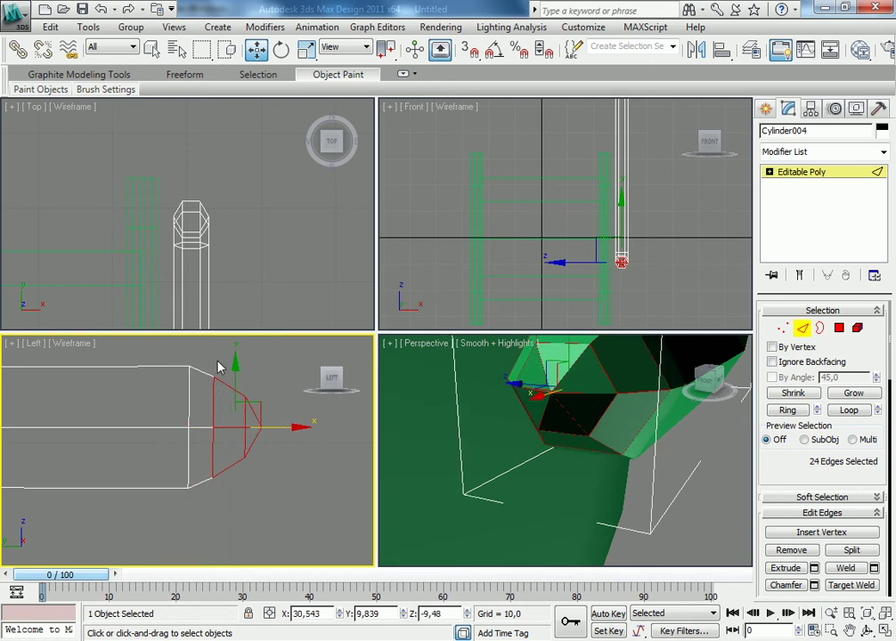
{"action": "mouse_move", "coordinate": [231, 501]}
{"action": "left_mouse_down", "text": "alt"}
{"action": "mouse_move", "coordinate": [269, 445]}
{"action": "mouse_move", "coordinate": [254, 396]}
{"action": "mouse_move", "coordinate": [241, 392]}
{"action": "left_mouse_up", "text": "alt"}
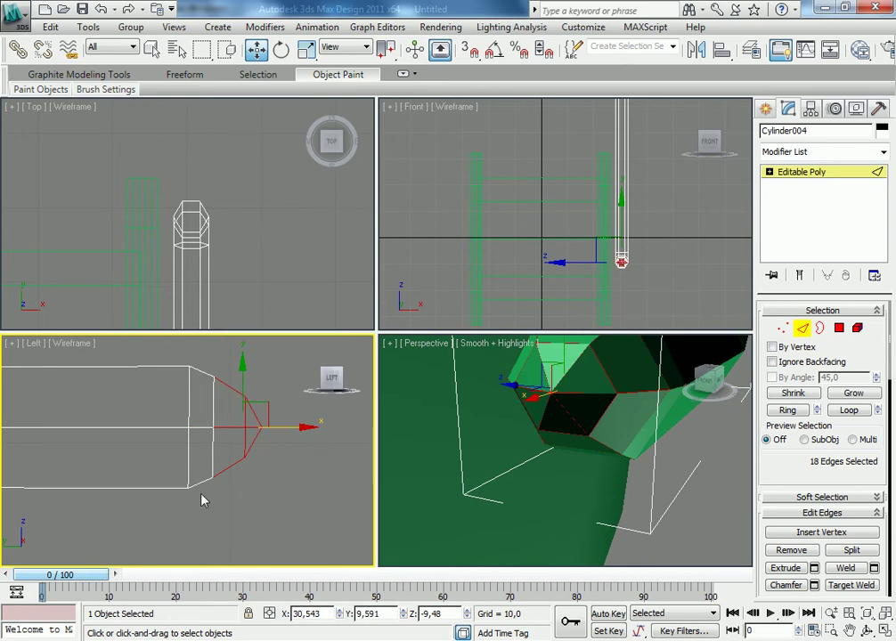
{"action": "left_click_drag", "start_coordinate": [309, 426], "coordinate": [299, 425]}
- Select the single tip vertex and push it in to blunt the end
{"action": "left_click", "coordinate": [227, 386]}
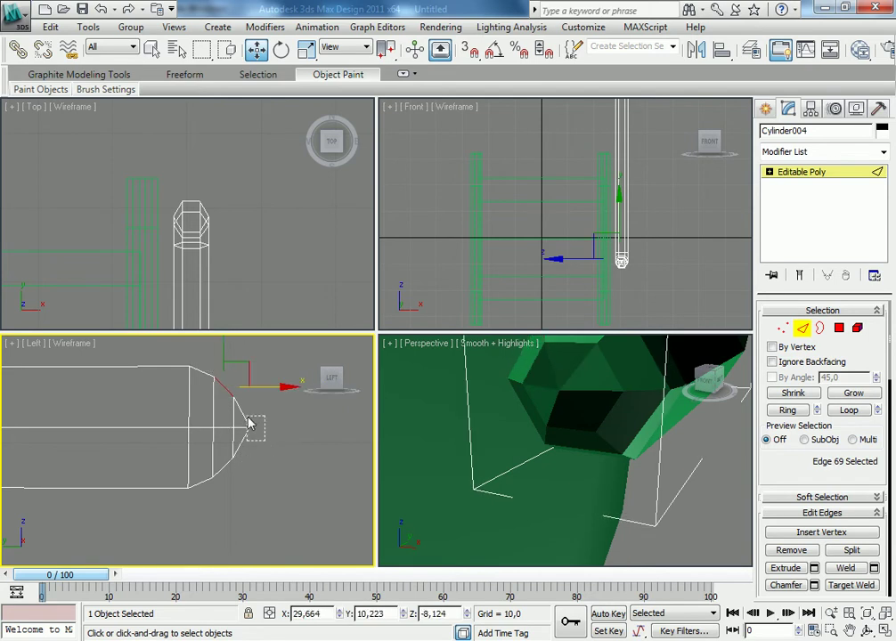
{"action": "left_click_drag", "start_coordinate": [250, 426], "coordinate": [246, 474]}
{"action": "left_click", "coordinate": [231, 401]}
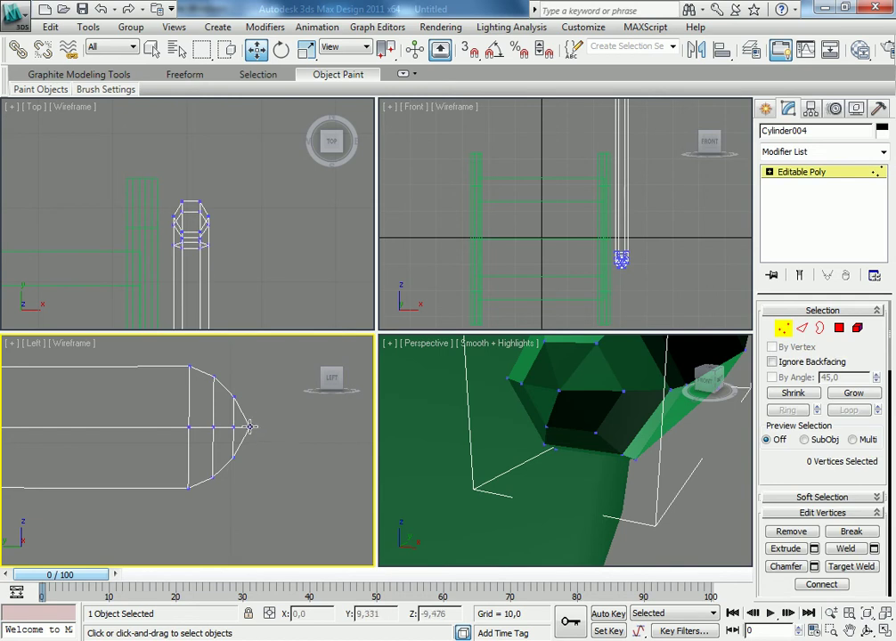
{"action": "left_click", "coordinate": [248, 428]}
{"action": "left_click_drag", "start_coordinate": [313, 426], "coordinate": [307, 426]}
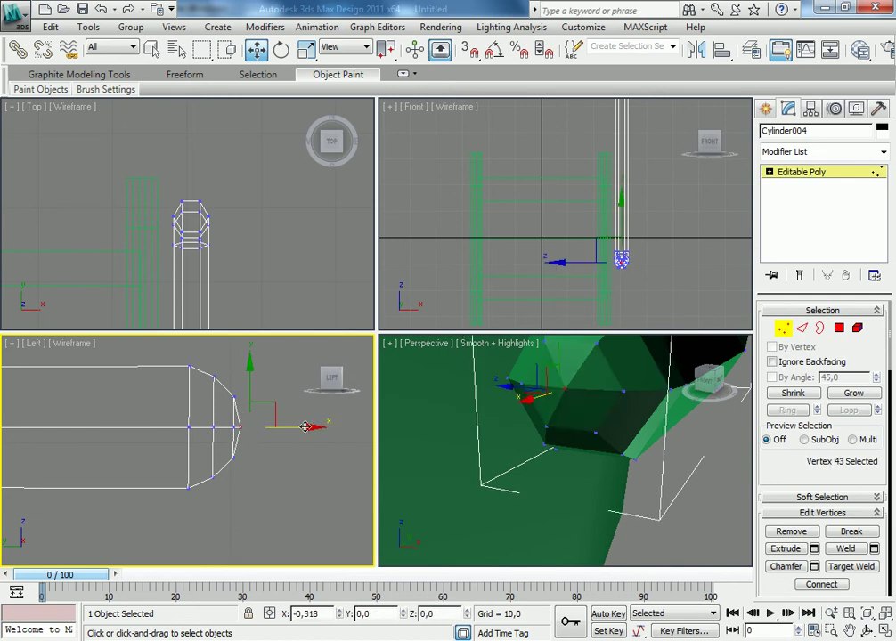
- Exit vertex mode, deselect, and zoom out to a three-quarter Perspective view of the reel
{"action": "left_click", "coordinate": [784, 331]}
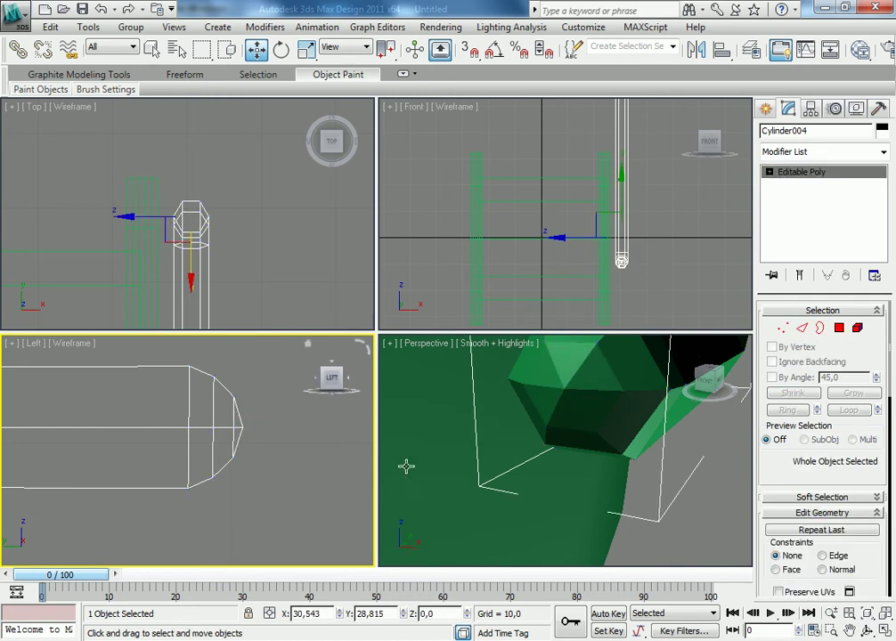
{"action": "left_click", "coordinate": [326, 488]}
{"action": "scroll", "coordinate": [232, 482], "scroll_direction": "down", "scroll_amount": 3}
{"action": "middle_click_drag", "start_coordinate": [274, 488], "coordinate": [274, 497]}
{"action": "left_click", "coordinate": [552, 485]}
{"action": "scroll", "coordinate": [594, 487], "scroll_direction": "down", "scroll_amount": 3}
{"action": "scroll", "coordinate": [629, 491], "scroll_direction": "down", "scroll_amount": 2}
{"action": "left_click", "coordinate": [624, 474]}
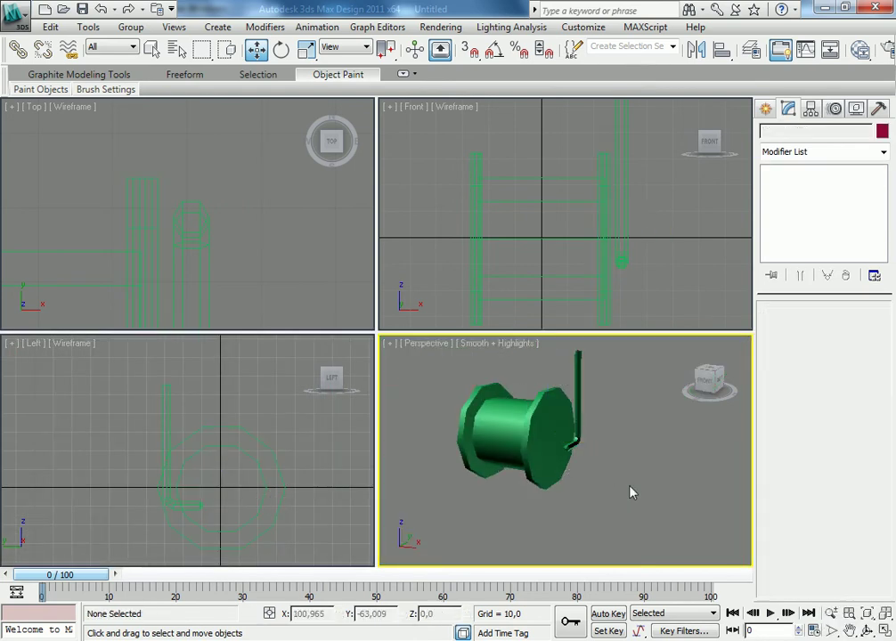
{"action": "middle_click_drag", "start_coordinate": [623, 474], "coordinate": [559, 462], "text": "alt"}
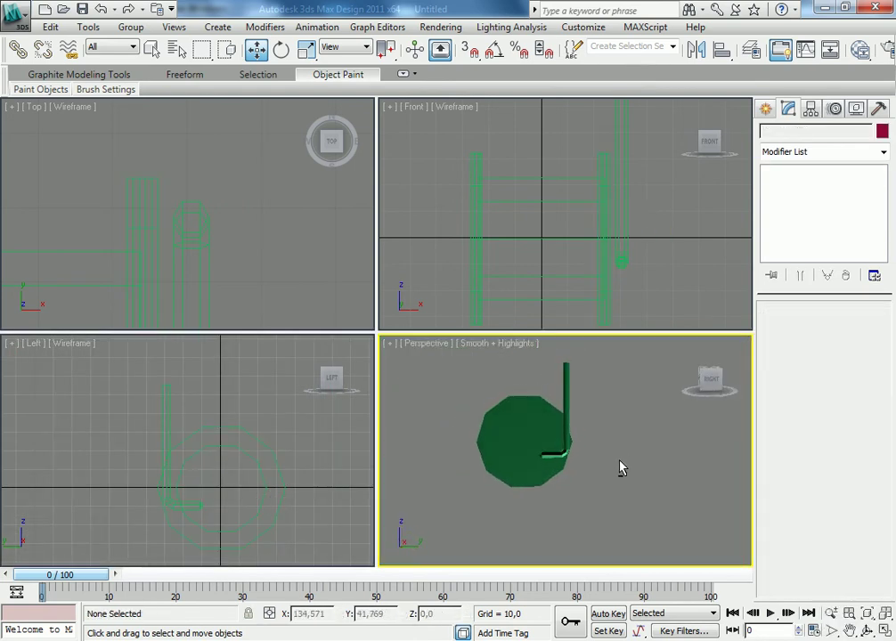
{"action": "mouse_move", "coordinate": [628, 466]}
{"action": "middle_mouse_down", "text": "alt"}
{"action": "mouse_move", "coordinate": [521, 503]}
{"action": "mouse_move", "coordinate": [475, 480]}
{"action": "mouse_move", "coordinate": [497, 517]}
{"action": "mouse_move", "coordinate": [496, 500]}
{"action": "mouse_move", "coordinate": [552, 489]}
{"action": "middle_mouse_up", "text": "alt"}
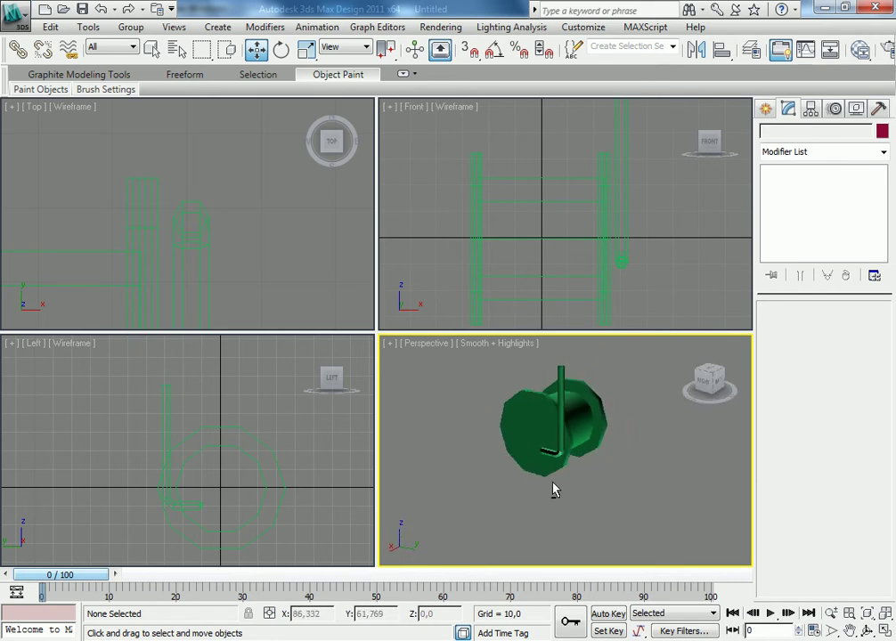
- Select the L-shaped handle tube in the Left view for edge editing
{"action": "left_click", "coordinate": [331, 461]}
{"action": "left_click", "coordinate": [165, 405]}
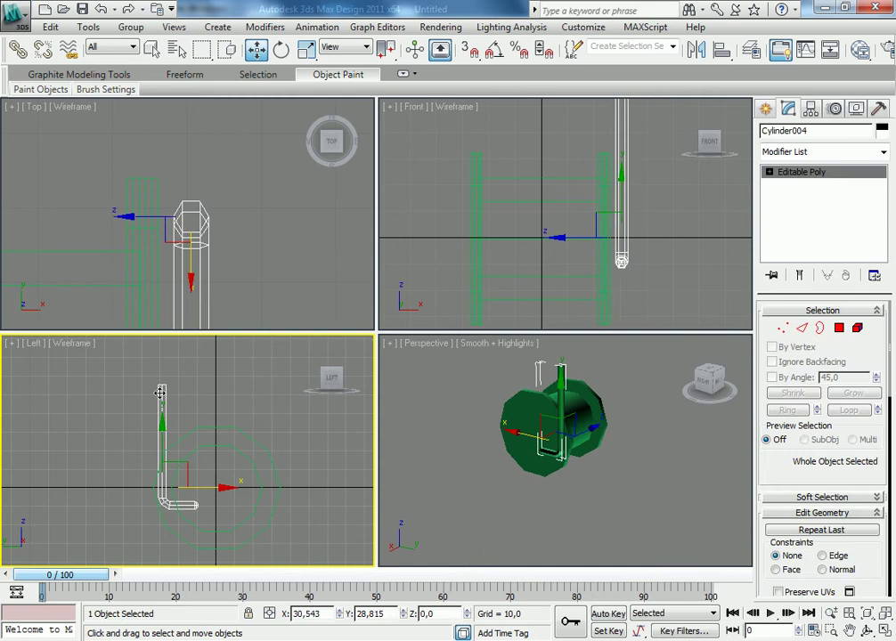
{"action": "left_click", "coordinate": [803, 330]}
{"action": "middle_click_drag", "start_coordinate": [628, 221], "coordinate": [627, 280]}
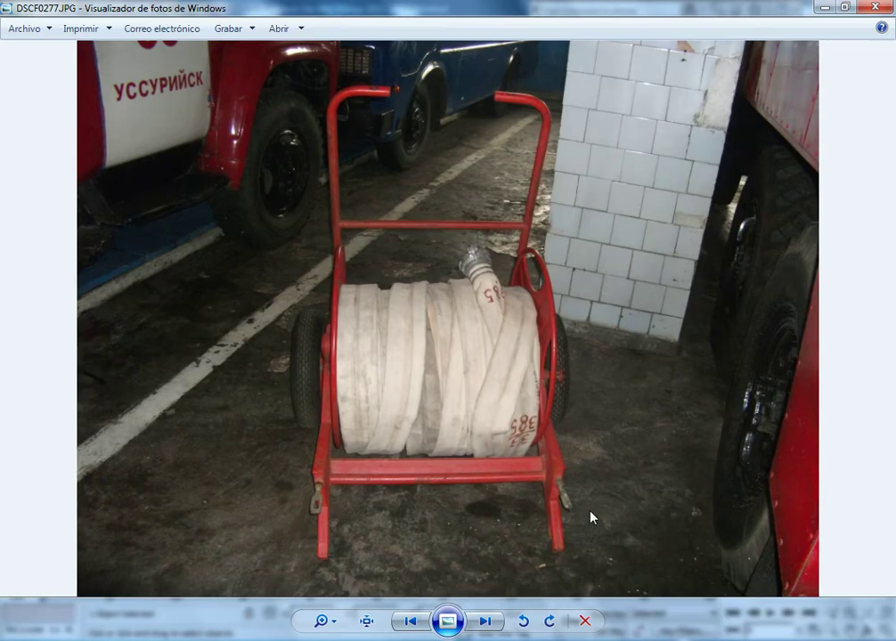
- Go back to the previous reference photo, DSCF0275.JPG, in Windows Photo Viewer
{"action": "left_click", "coordinate": [410, 622]}
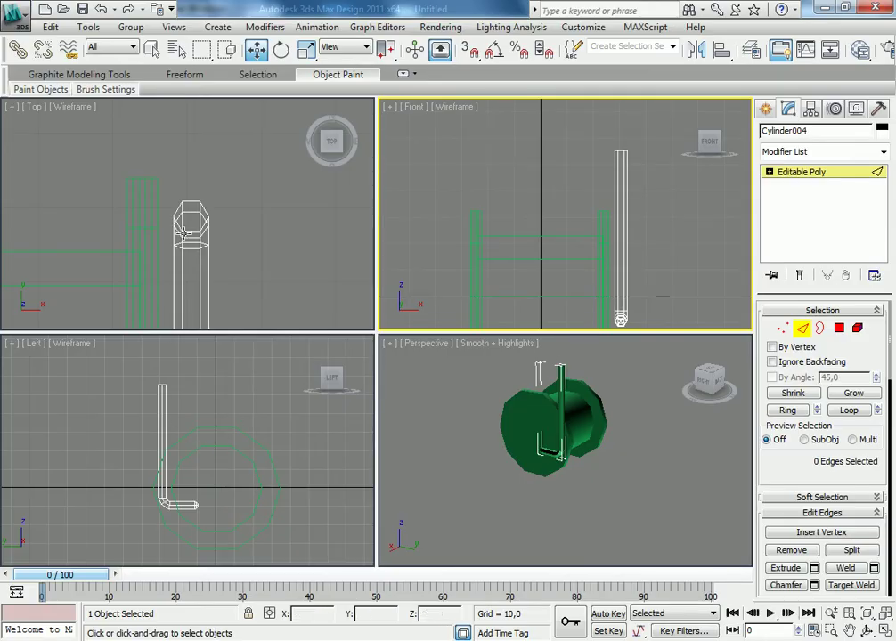
- Select all of the handle tube's edges and move them left and slightly up
{"action": "middle_click_drag", "start_coordinate": [174, 440], "coordinate": [192, 414]}
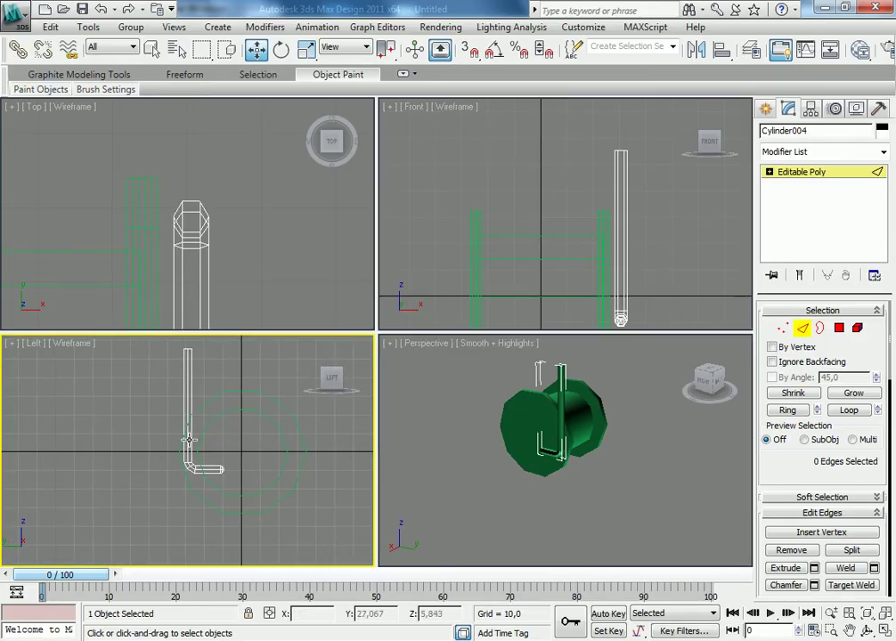
{"action": "middle_click_drag", "start_coordinate": [156, 356], "coordinate": [161, 375]}
{"action": "left_click_drag", "start_coordinate": [164, 356], "coordinate": [251, 525]}
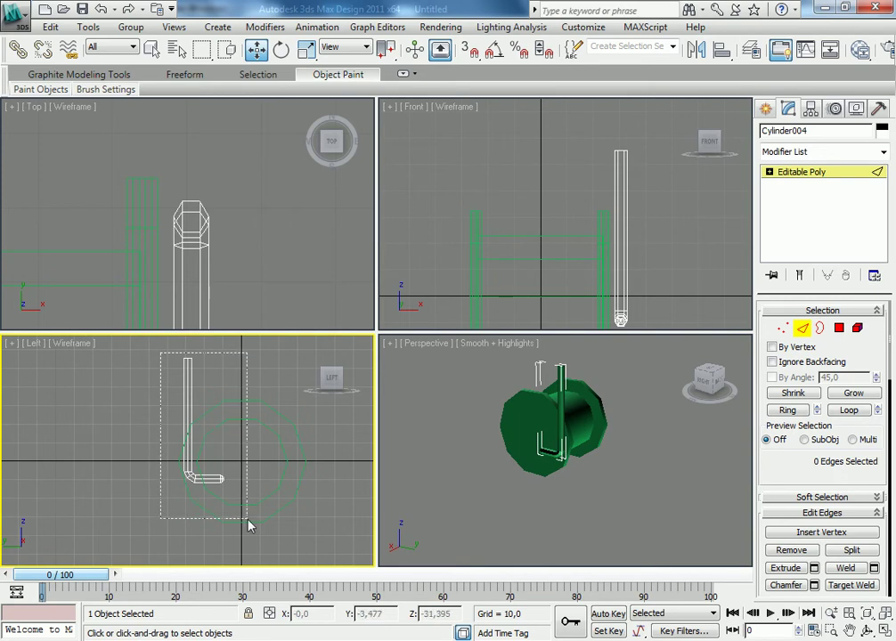
{"action": "left_click_drag", "start_coordinate": [268, 464], "coordinate": [241, 464]}
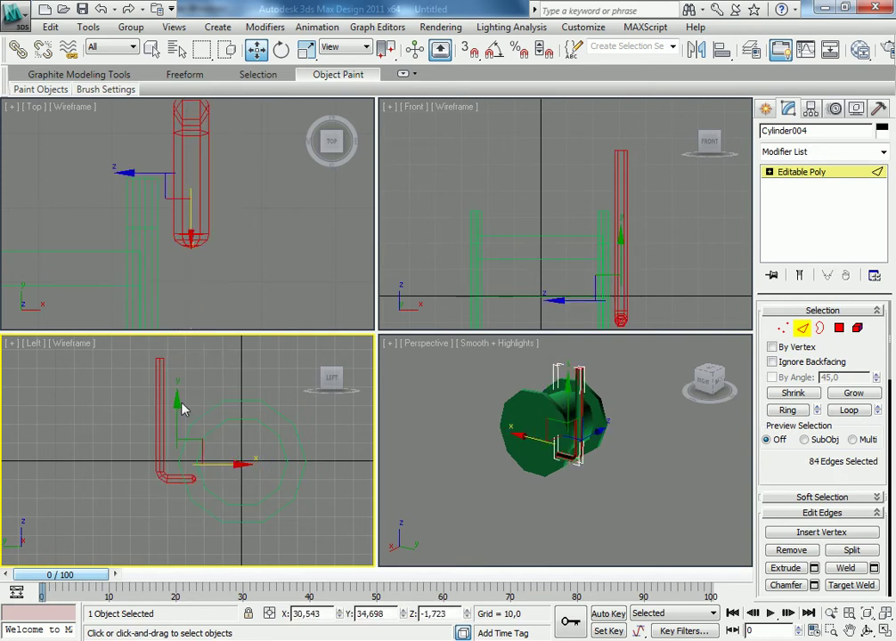
{"action": "left_click_drag", "start_coordinate": [176, 393], "coordinate": [176, 382]}
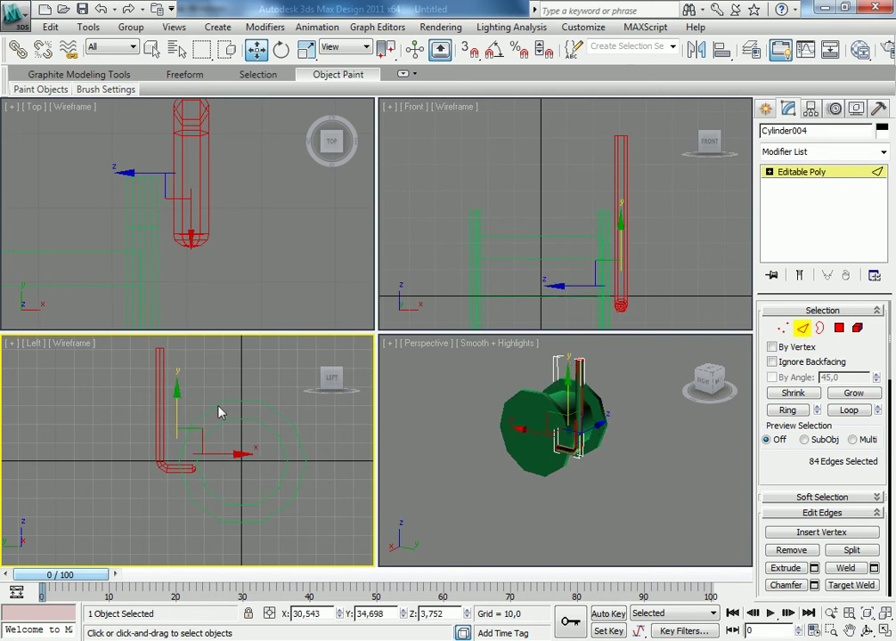
{"action": "middle_click_drag", "start_coordinate": [207, 412], "coordinate": [223, 428]}
- Select the edges at the top of the handle in the Front view
{"action": "left_click", "coordinate": [634, 197]}
{"action": "middle_click_drag", "start_coordinate": [632, 172], "coordinate": [586, 167]}
{"action": "left_click_drag", "start_coordinate": [614, 184], "coordinate": [594, 184]}
{"action": "middle_click_drag", "start_coordinate": [594, 185], "coordinate": [592, 218]}
{"action": "scroll", "coordinate": [592, 218], "scroll_direction": "up", "scroll_amount": 2}
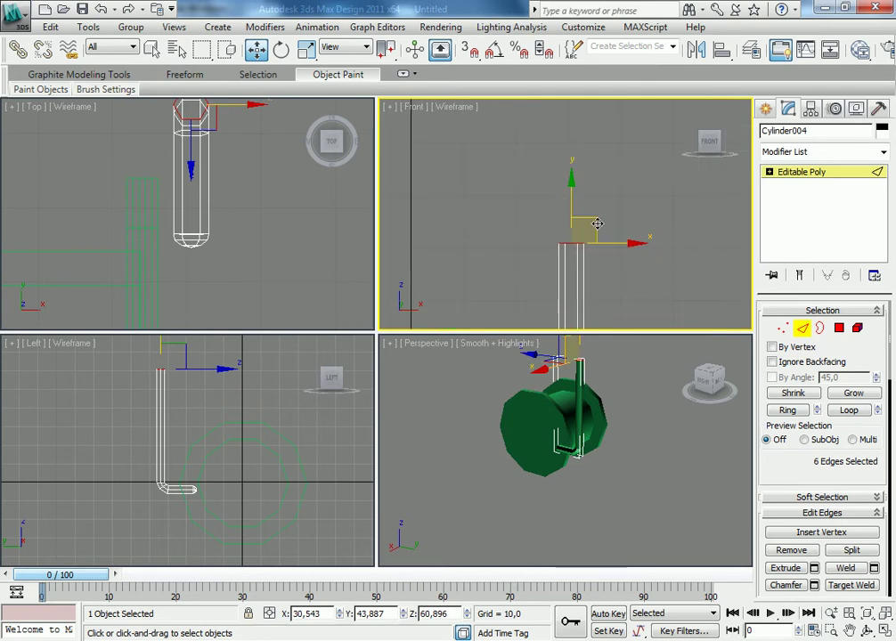
- Rotate and shift the handle's top edges to start a bend
{"action": "left_click", "coordinate": [281, 49]}
{"action": "left_click_drag", "start_coordinate": [506, 176], "coordinate": [506, 218]}
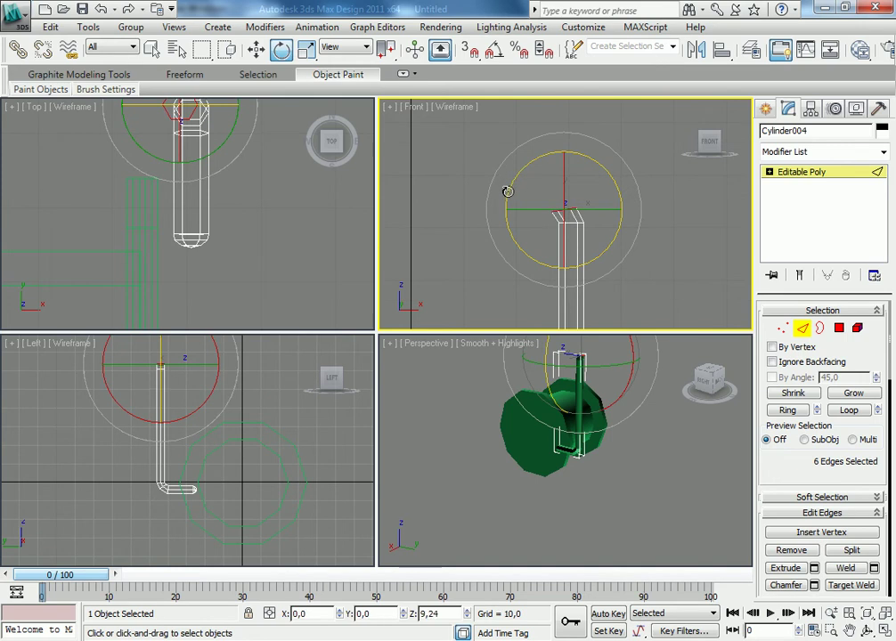
{"action": "left_click", "coordinate": [255, 49]}
{"action": "left_click_drag", "start_coordinate": [591, 186], "coordinate": [576, 170]}
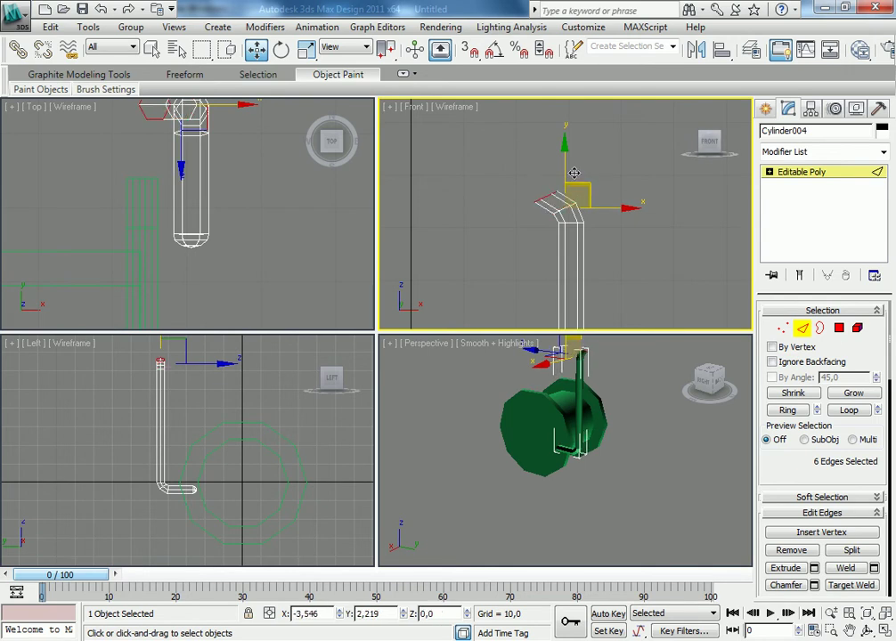
{"action": "left_click", "coordinate": [280, 49]}
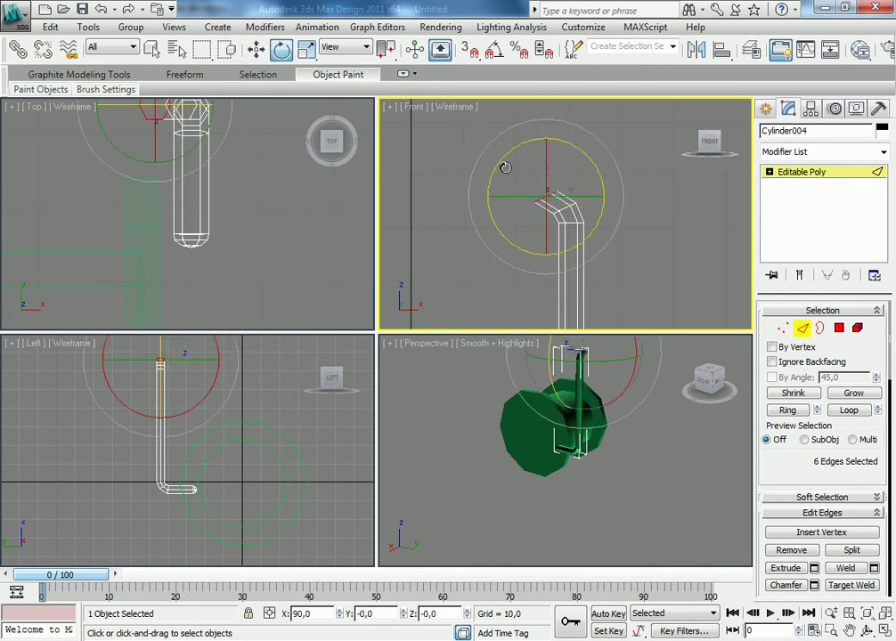
{"action": "left_click_drag", "start_coordinate": [494, 170], "coordinate": [488, 201]}
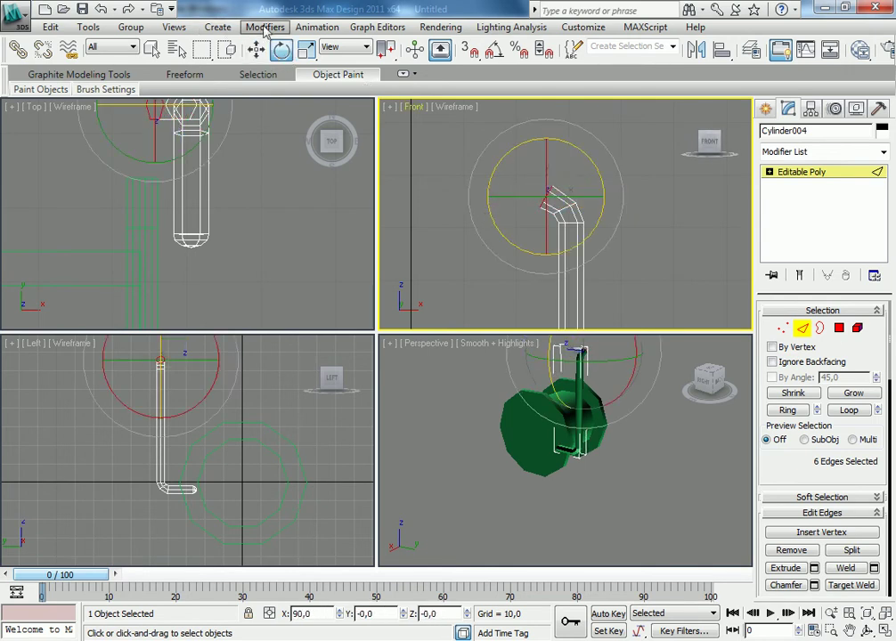
- Move and turn the end edges to extend the tube into a horizontal arm to the left
{"action": "key", "text": "w"}
{"action": "left_click_drag", "start_coordinate": [571, 176], "coordinate": [541, 168]}
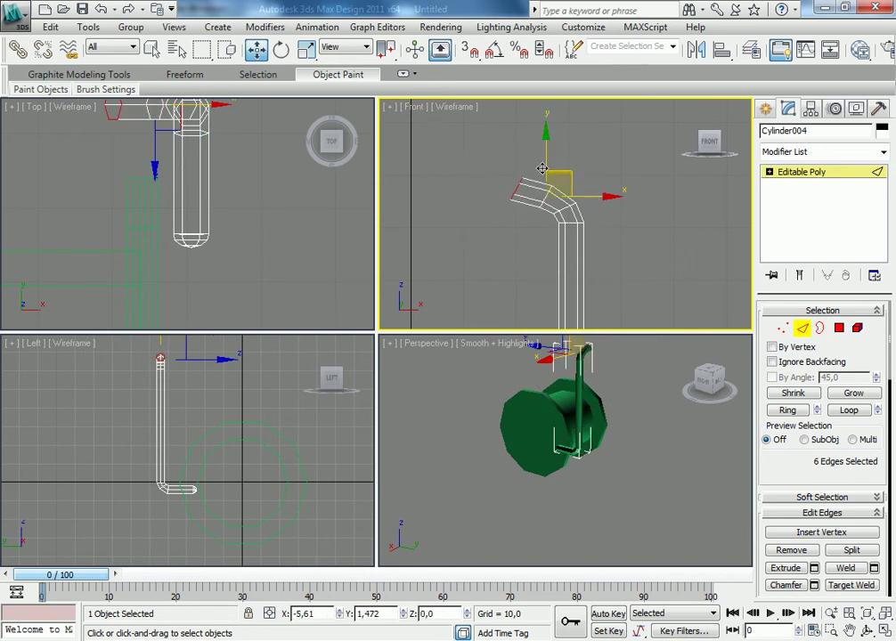
{"action": "key", "text": "e"}
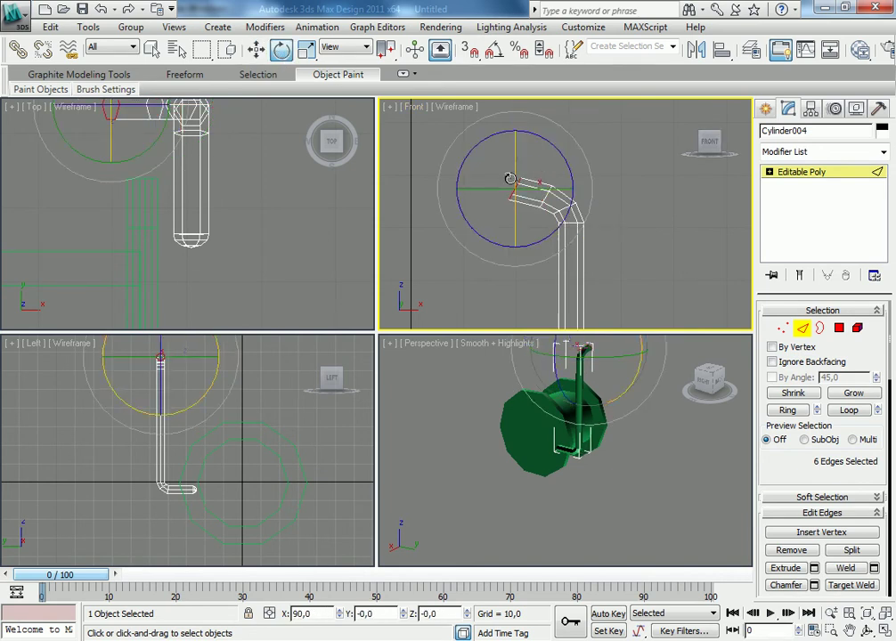
{"action": "left_click_drag", "start_coordinate": [453, 184], "coordinate": [453, 199]}
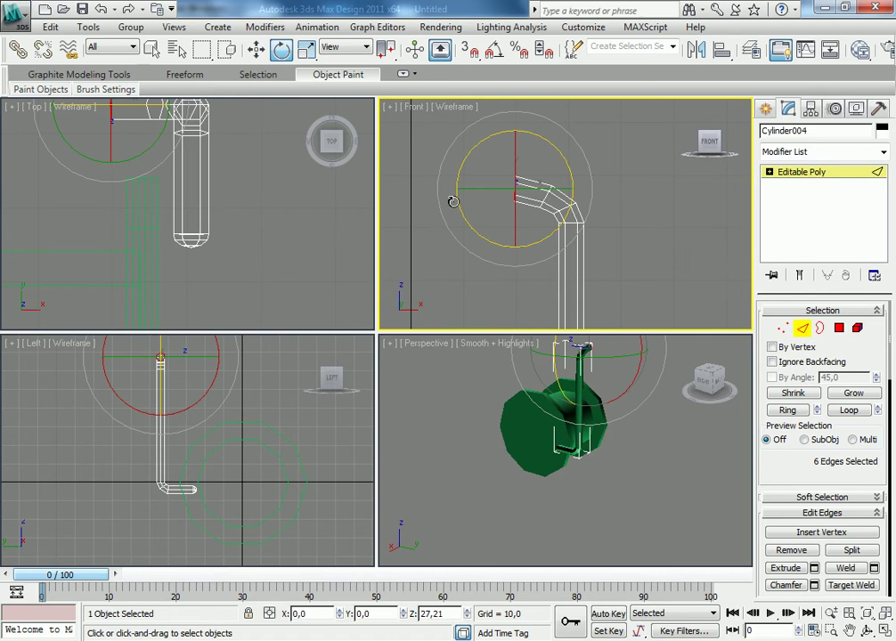
{"action": "left_click", "coordinate": [256, 49]}
{"action": "middle_click_drag", "start_coordinate": [511, 210], "coordinate": [617, 228]}
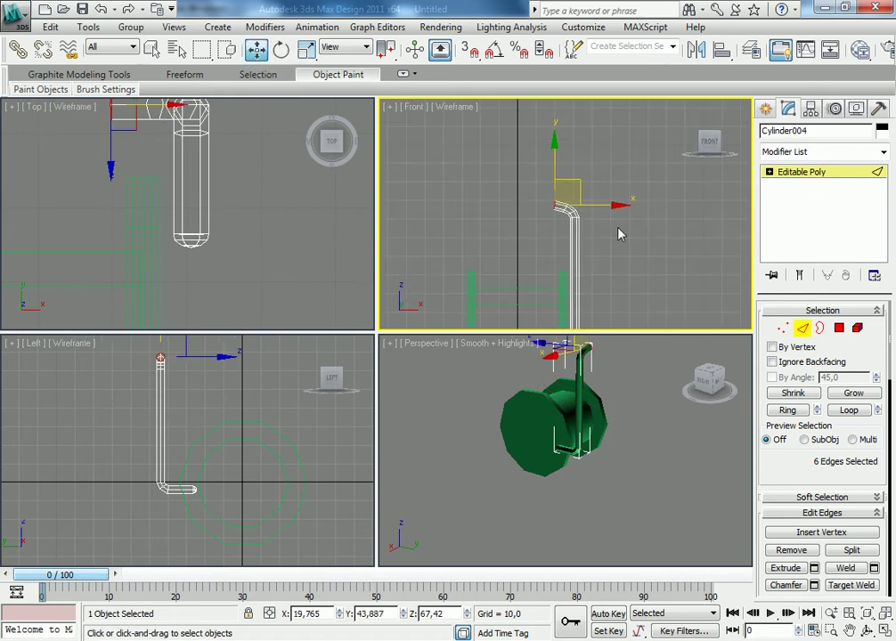
{"action": "left_click_drag", "start_coordinate": [618, 206], "coordinate": [564, 214], "text": "shift"}
{"action": "scroll", "coordinate": [563, 214], "scroll_direction": "up", "scroll_amount": 2}
{"action": "scroll", "coordinate": [537, 209], "scroll_direction": "up", "scroll_amount": 2}
{"action": "middle_click_drag", "start_coordinate": [560, 220], "coordinate": [595, 238]}
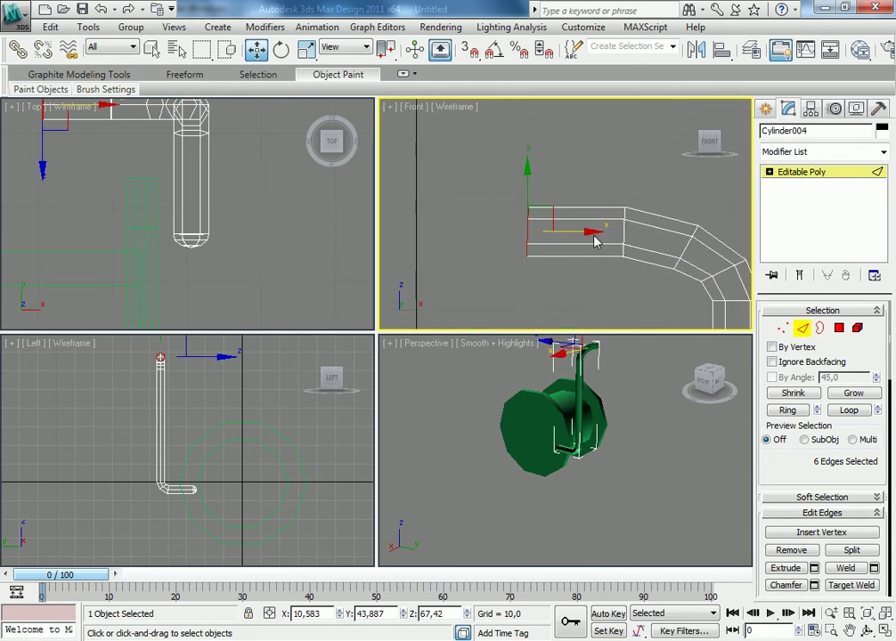
{"action": "left_click_drag", "start_coordinate": [590, 233], "coordinate": [578, 232]}
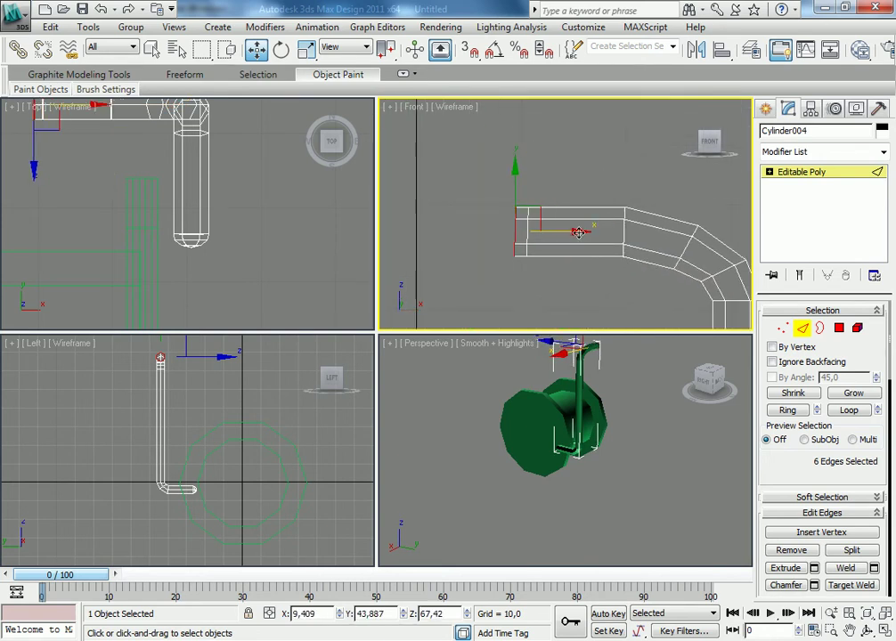
- Shrink the tube's end ring to 85% and nudge it slightly further left
{"action": "left_click", "coordinate": [306, 50]}
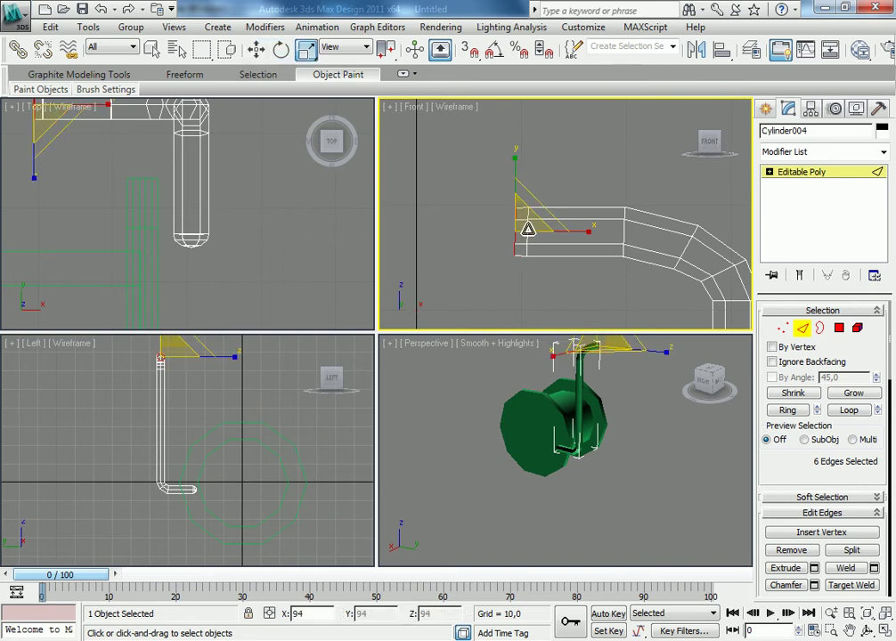
{"action": "left_click", "coordinate": [256, 50]}
{"action": "left_click_drag", "start_coordinate": [573, 232], "coordinate": [568, 232]}
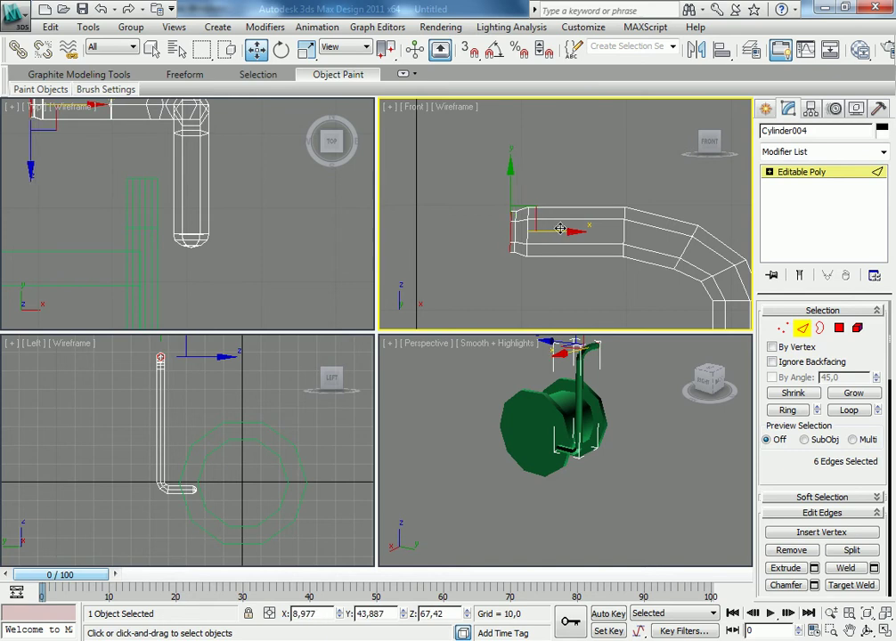
{"action": "left_click", "coordinate": [306, 51]}
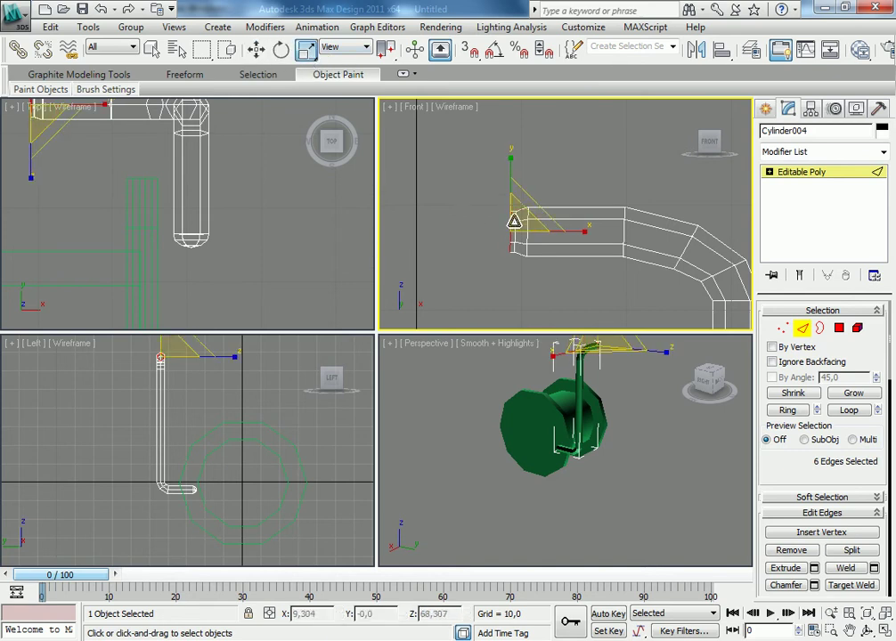
{"action": "left_click_drag", "start_coordinate": [512, 229], "coordinate": [515, 236]}
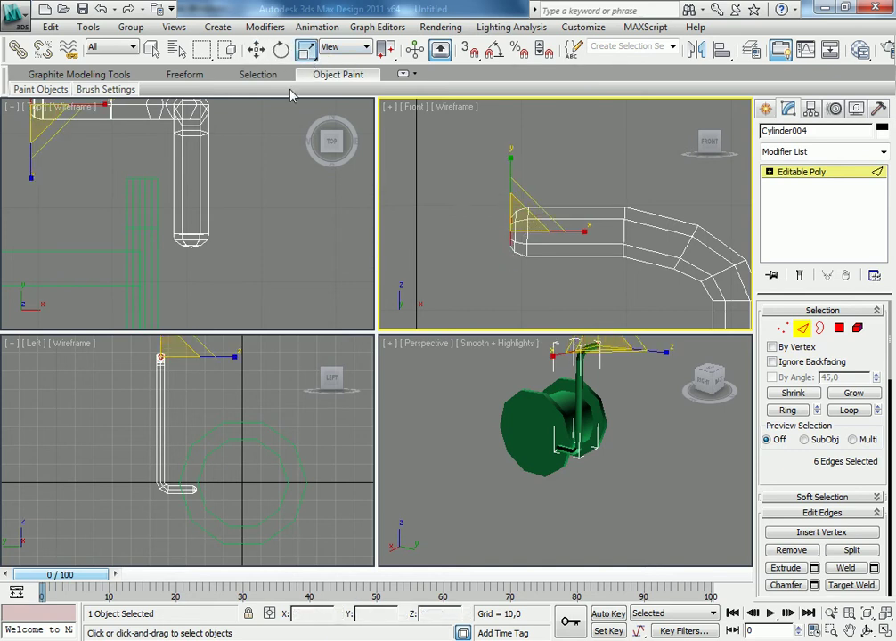
{"action": "left_click", "coordinate": [257, 49]}
{"action": "left_click_drag", "start_coordinate": [569, 233], "coordinate": [562, 232]}
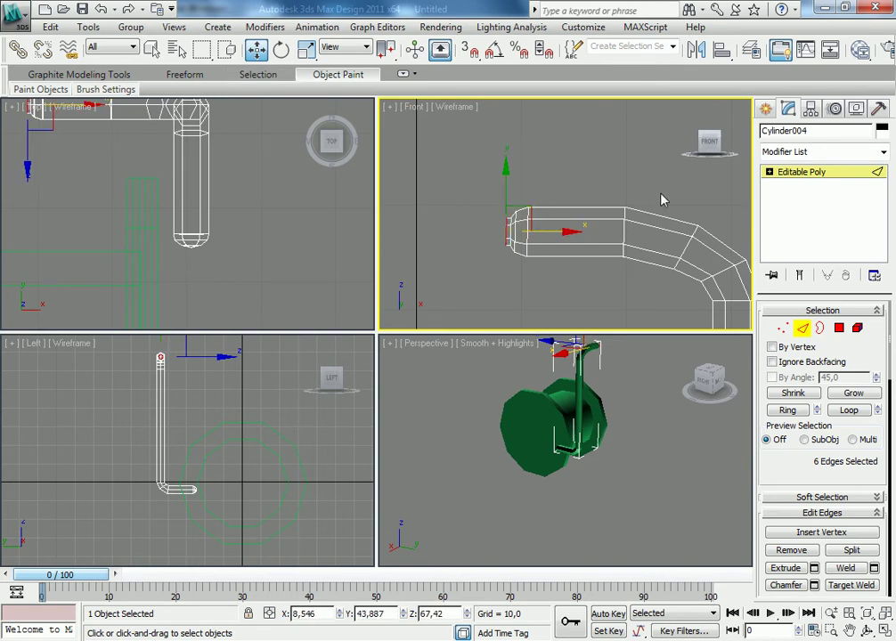
{"action": "scroll", "coordinate": [811, 438], "scroll_direction": "down", "scroll_amount": 2}
{"action": "scroll", "coordinate": [810, 438], "scroll_direction": "down", "scroll_amount": 2}
{"action": "scroll", "coordinate": [802, 485], "scroll_direction": "down", "scroll_amount": 3}
{"action": "scroll", "coordinate": [797, 525], "scroll_direction": "down", "scroll_amount": 3}
{"action": "scroll", "coordinate": [853, 529], "scroll_direction": "down", "scroll_amount": 2}
- Shift the tube's lower-end vertices right toward the reel in the Left view
{"action": "left_click", "coordinate": [868, 489]}
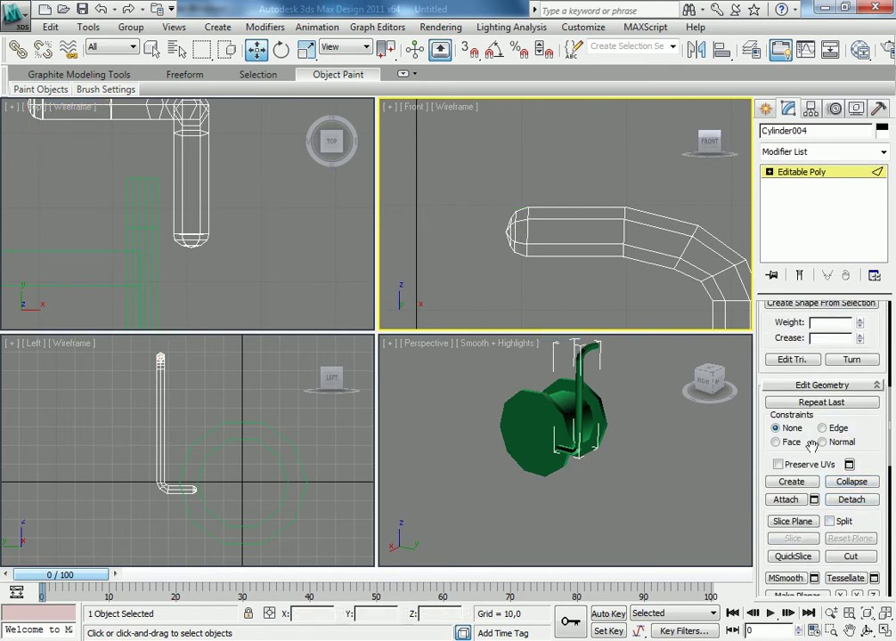
{"action": "scroll", "coordinate": [512, 286], "scroll_direction": "down", "scroll_amount": 3}
{"action": "scroll", "coordinate": [505, 290], "scroll_direction": "down", "scroll_amount": 4}
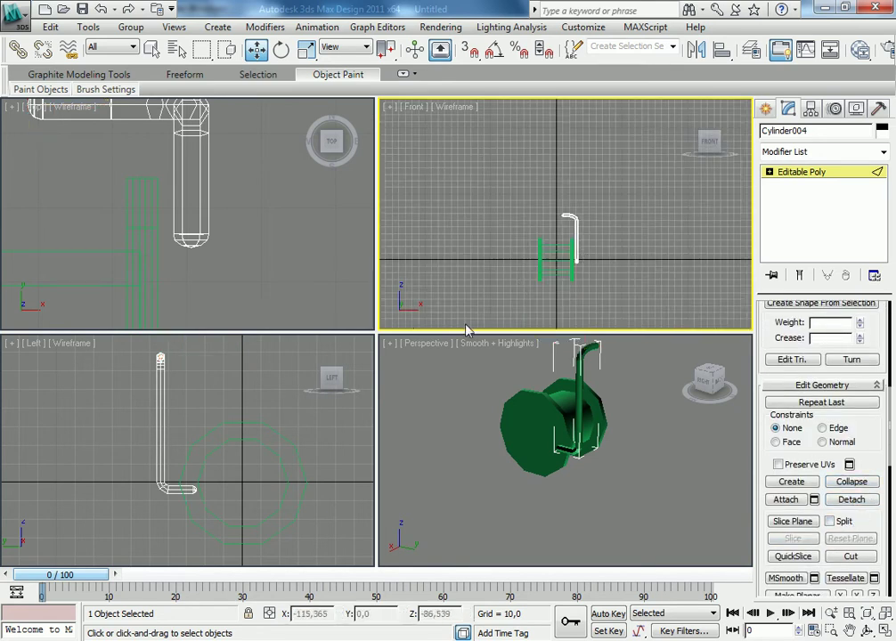
{"action": "right_click", "coordinate": [214, 481]}
{"action": "left_click", "coordinate": [194, 488]}
{"action": "scroll", "coordinate": [222, 472], "scroll_direction": "up", "scroll_amount": 2}
{"action": "scroll", "coordinate": [254, 490], "scroll_direction": "up", "scroll_amount": 2}
{"action": "middle_click_drag", "start_coordinate": [134, 500], "coordinate": [170, 419]}
{"action": "scroll", "coordinate": [170, 419], "scroll_direction": "down", "scroll_amount": 3}
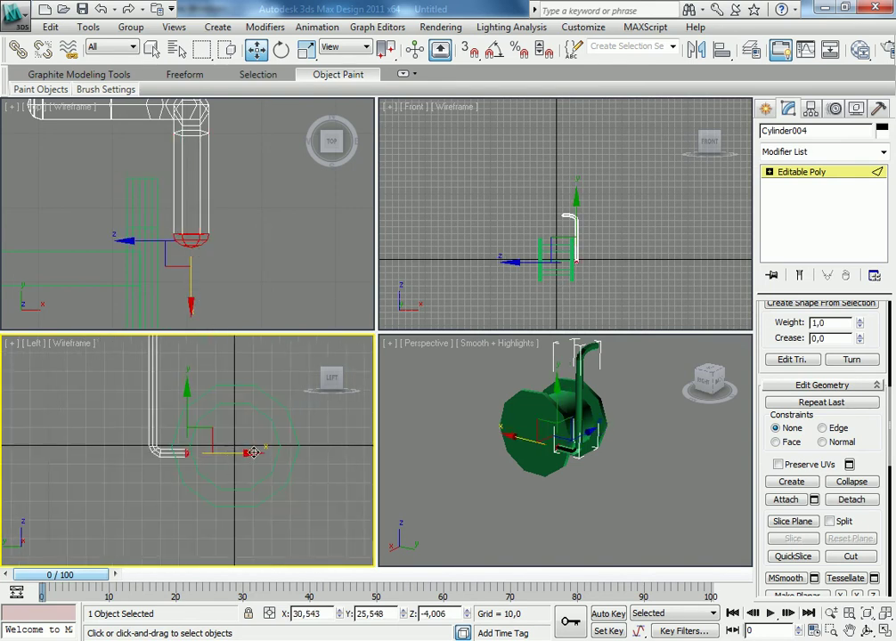
{"action": "left_click_drag", "start_coordinate": [250, 454], "coordinate": [285, 454]}
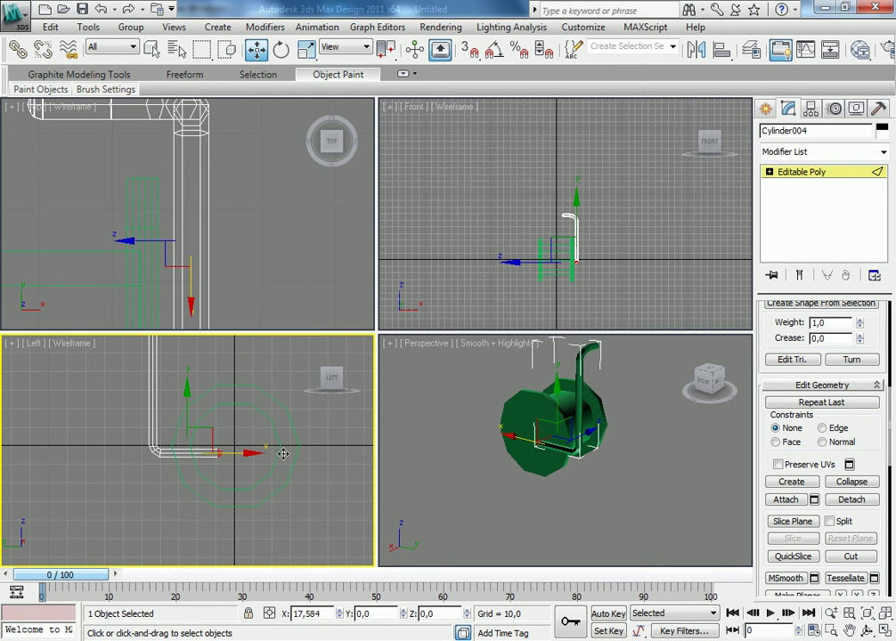
{"action": "left_click", "coordinate": [307, 493]}
- Select every vertex of the handle tube, tilt it with Rotate, then move it right toward the reel
{"action": "scroll", "coordinate": [307, 493], "scroll_direction": "down", "scroll_amount": 2}
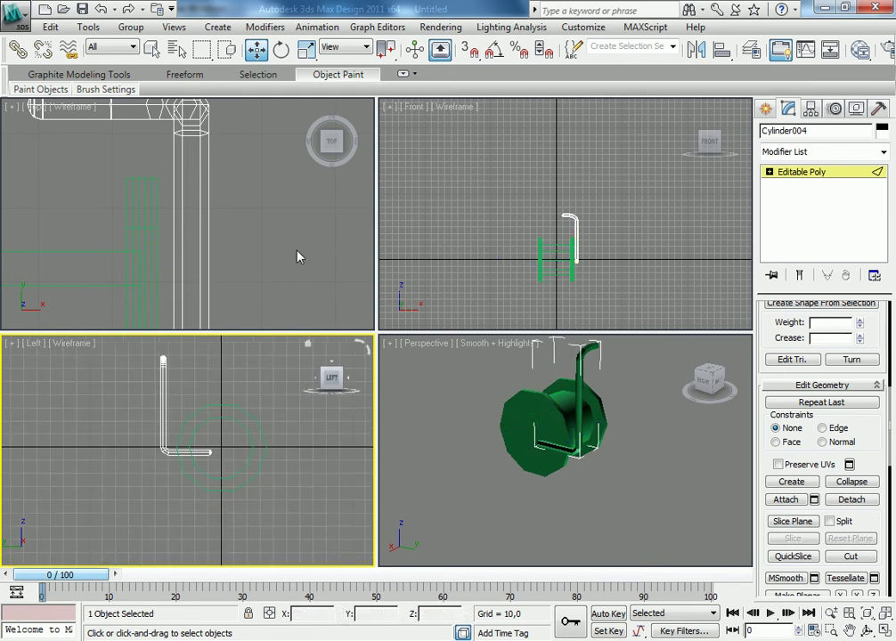
{"action": "scroll", "coordinate": [285, 253], "scroll_direction": "down", "scroll_amount": 2}
{"action": "scroll", "coordinate": [245, 248], "scroll_direction": "down", "scroll_amount": 1}
{"action": "scroll", "coordinate": [236, 223], "scroll_direction": "down", "scroll_amount": 2}
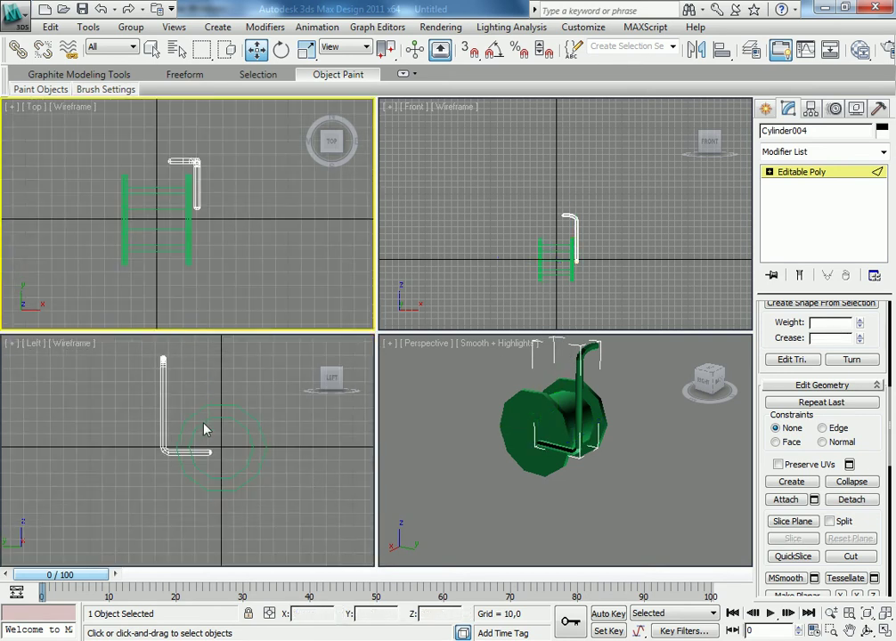
{"action": "left_click", "coordinate": [218, 449]}
{"action": "mouse_move", "coordinate": [247, 524]}
{"action": "left_mouse_down"}
{"action": "mouse_move", "coordinate": [155, 429]}
{"action": "mouse_move", "coordinate": [120, 354]}
{"action": "left_mouse_up"}
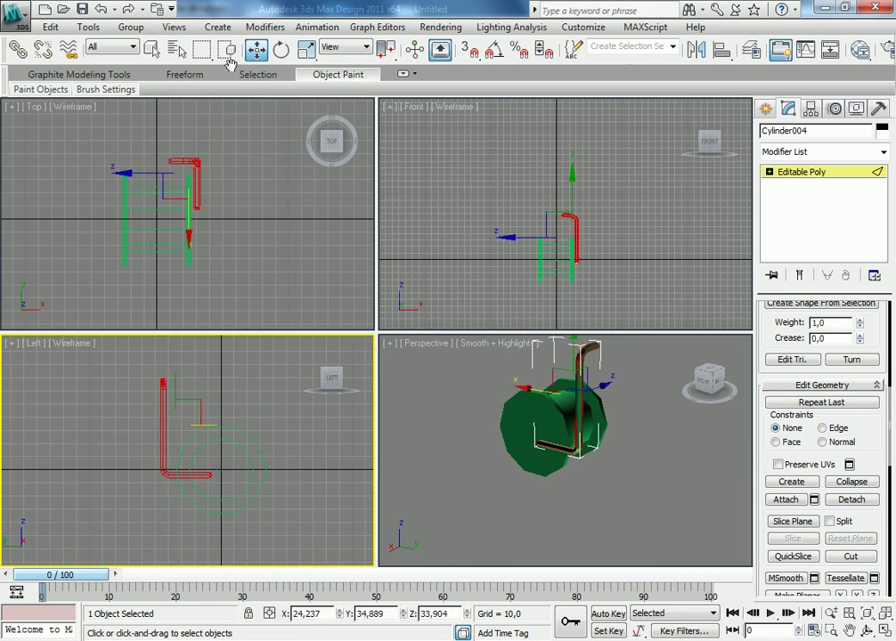
{"action": "key", "text": "e"}
{"action": "left_click_drag", "start_coordinate": [218, 388], "coordinate": [226, 403]}
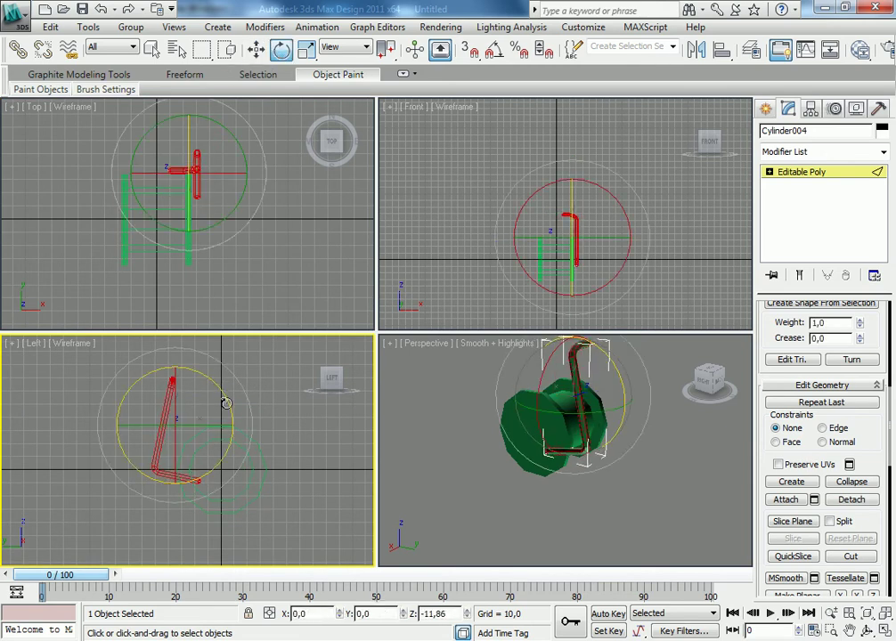
{"action": "left_click", "coordinate": [256, 49]}
{"action": "middle_click_drag", "start_coordinate": [193, 396], "coordinate": [199, 375]}
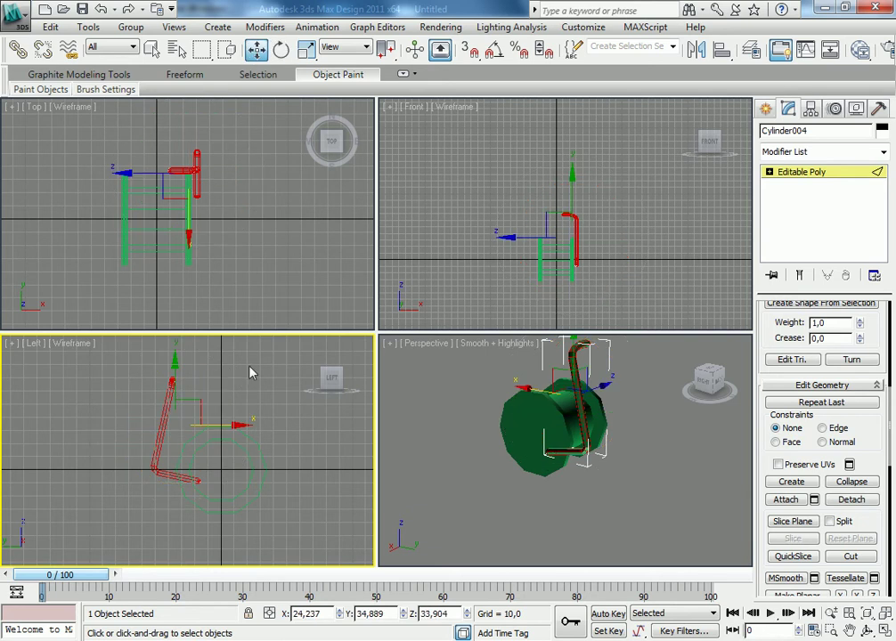
{"action": "left_click_drag", "start_coordinate": [199, 375], "coordinate": [210, 377]}
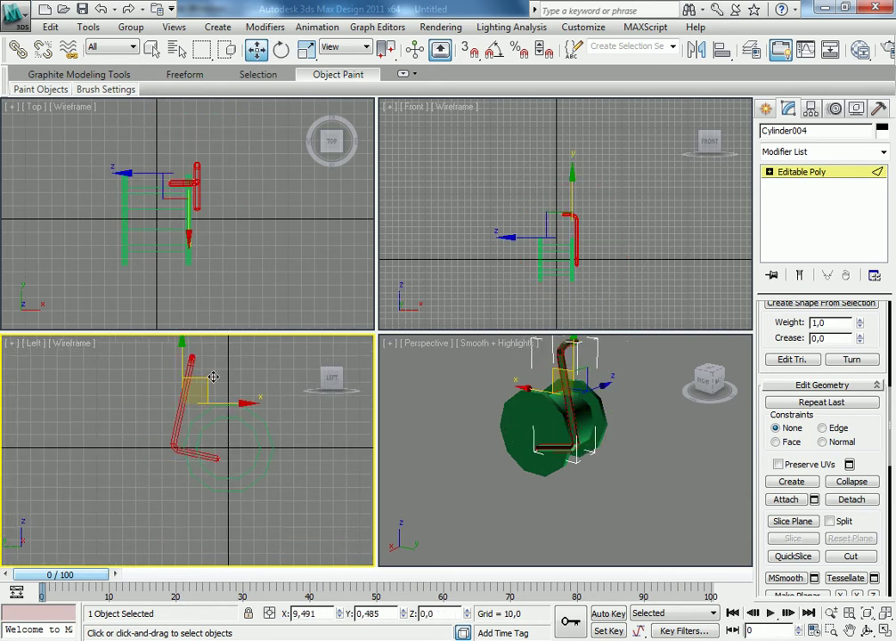
{"action": "middle_click_drag", "start_coordinate": [226, 181], "coordinate": [227, 195]}
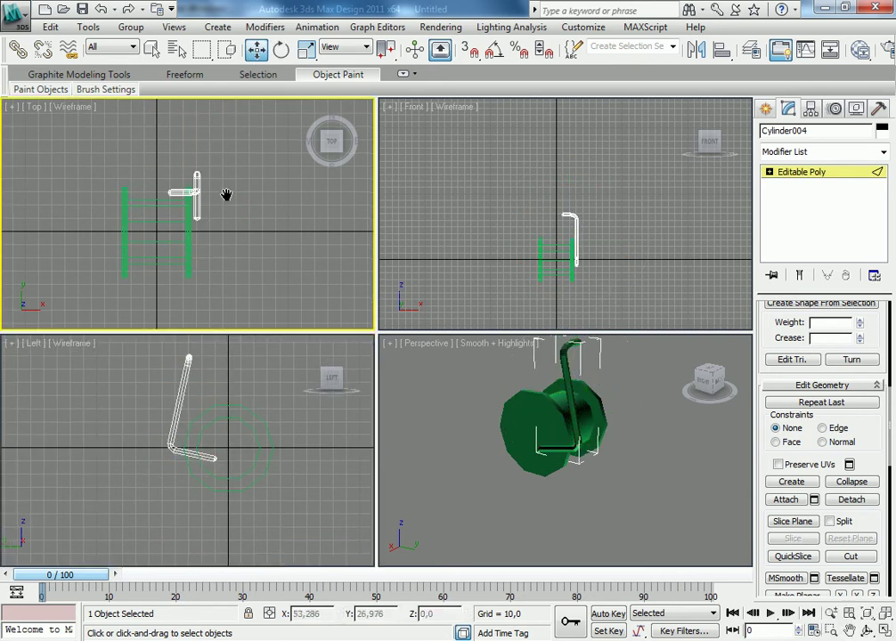
{"action": "mouse_move", "coordinate": [520, 390]}
{"action": "middle_mouse_down", "text": "alt"}
{"action": "mouse_move", "coordinate": [450, 476]}
{"action": "mouse_move", "coordinate": [647, 451]}
{"action": "mouse_move", "coordinate": [635, 448]}
{"action": "mouse_move", "coordinate": [613, 501]}
{"action": "middle_mouse_up", "text": "alt"}
- In Polygon mode, try selecting the tube's top polygons and long side strip, then clear the selection
{"action": "scroll", "coordinate": [612, 501], "scroll_direction": "up", "scroll_amount": 2}
{"action": "scroll", "coordinate": [598, 444], "scroll_direction": "up", "scroll_amount": 2}
{"action": "scroll", "coordinate": [570, 426], "scroll_direction": "up", "scroll_amount": 2}
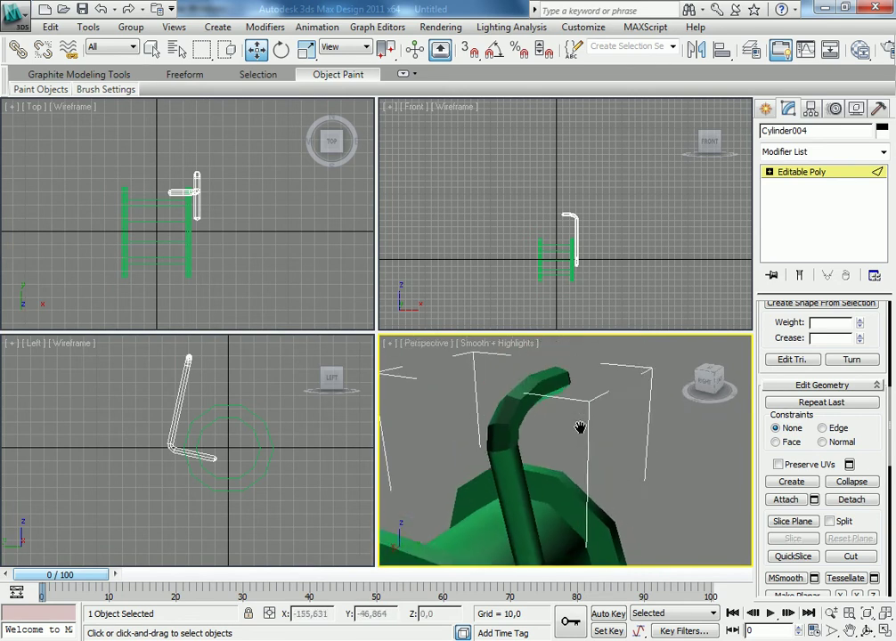
{"action": "scroll", "coordinate": [578, 427], "scroll_direction": "up", "scroll_amount": 2}
{"action": "mouse_move", "coordinate": [623, 449]}
{"action": "middle_mouse_down", "text": "alt"}
{"action": "mouse_move", "coordinate": [570, 434]}
{"action": "mouse_move", "coordinate": [636, 495]}
{"action": "mouse_move", "coordinate": [644, 424]}
{"action": "mouse_move", "coordinate": [520, 442]}
{"action": "middle_mouse_up", "text": "alt"}
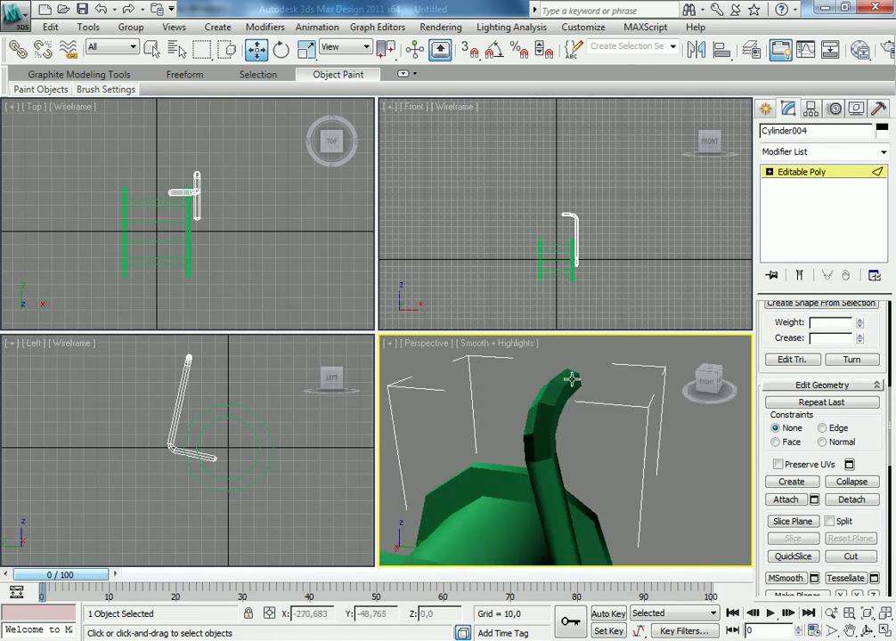
{"action": "scroll", "coordinate": [858, 340], "scroll_direction": "up", "scroll_amount": 2}
{"action": "scroll", "coordinate": [850, 357], "scroll_direction": "up", "scroll_amount": 3}
{"action": "scroll", "coordinate": [841, 374], "scroll_direction": "up", "scroll_amount": 3}
{"action": "scroll", "coordinate": [829, 393], "scroll_direction": "up", "scroll_amount": 3}
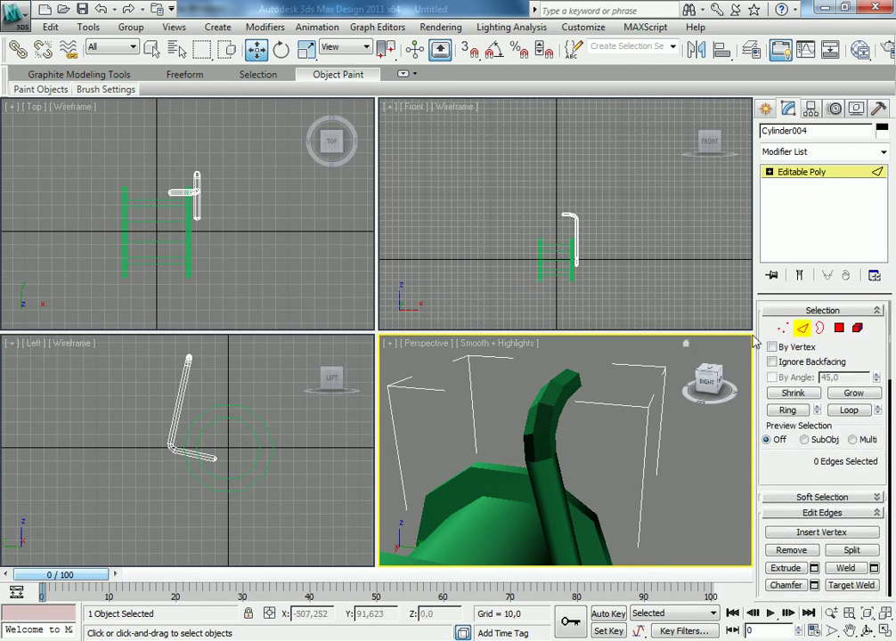
{"action": "left_click", "coordinate": [837, 331]}
{"action": "mouse_move", "coordinate": [490, 360]}
{"action": "left_mouse_down"}
{"action": "mouse_move", "coordinate": [599, 424]}
{"action": "mouse_move", "coordinate": [613, 407]}
{"action": "left_mouse_up"}
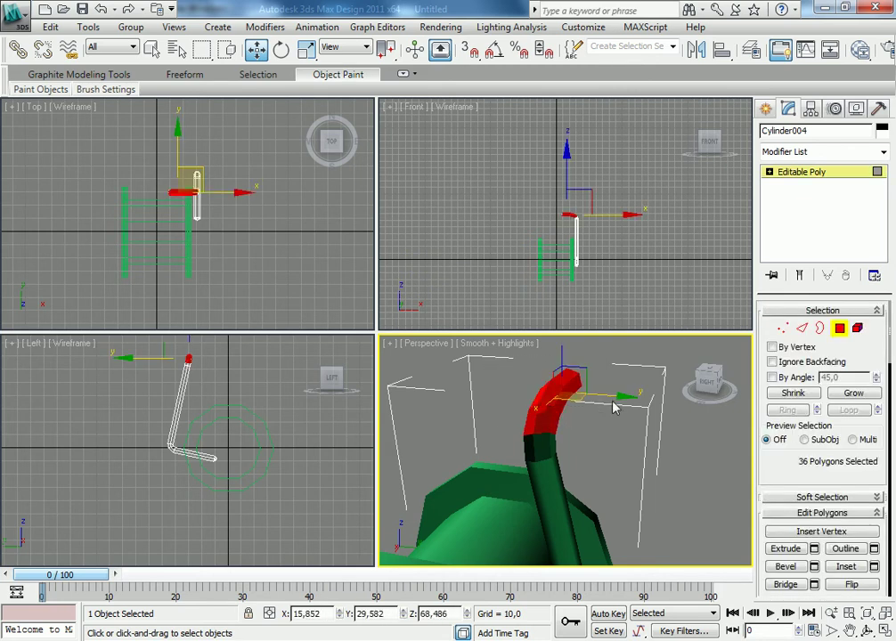
{"action": "left_click", "coordinate": [549, 456]}
{"action": "left_click", "coordinate": [555, 491]}
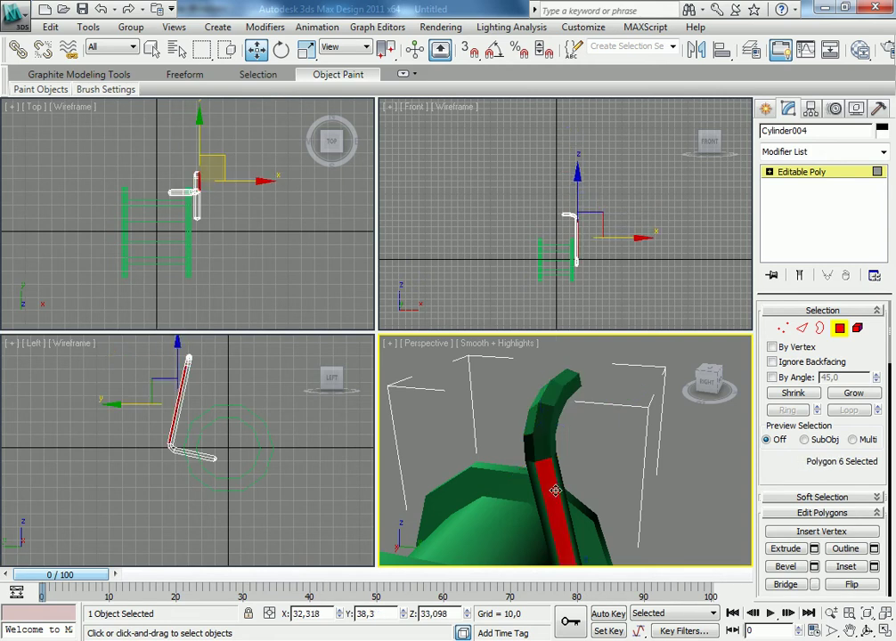
{"action": "left_click", "coordinate": [606, 443]}
{"action": "mouse_move", "coordinate": [613, 462]}
{"action": "middle_mouse_down", "text": "alt"}
{"action": "mouse_move", "coordinate": [612, 424]}
{"action": "mouse_move", "coordinate": [636, 384]}
{"action": "mouse_move", "coordinate": [540, 386]}
{"action": "mouse_move", "coordinate": [503, 401]}
{"action": "mouse_move", "coordinate": [505, 487]}
{"action": "mouse_move", "coordinate": [536, 526]}
{"action": "mouse_move", "coordinate": [529, 512]}
{"action": "middle_mouse_up", "text": "alt"}
- Box-select all polygons of the handle tube in the Left view
{"action": "left_click", "coordinate": [242, 492]}
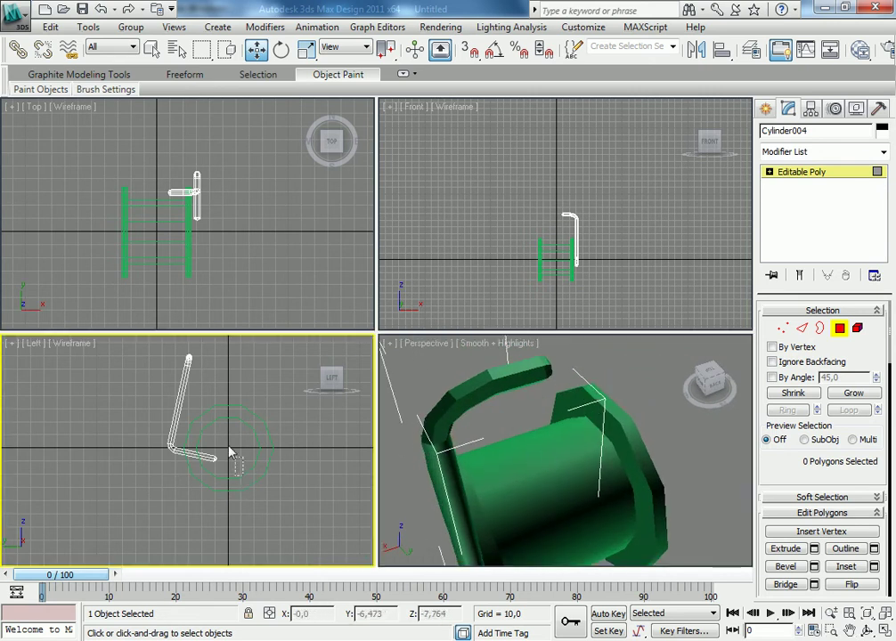
{"action": "left_click_drag", "start_coordinate": [144, 353], "coordinate": [239, 366]}
{"action": "scroll", "coordinate": [583, 457], "scroll_direction": "down", "scroll_amount": 5}
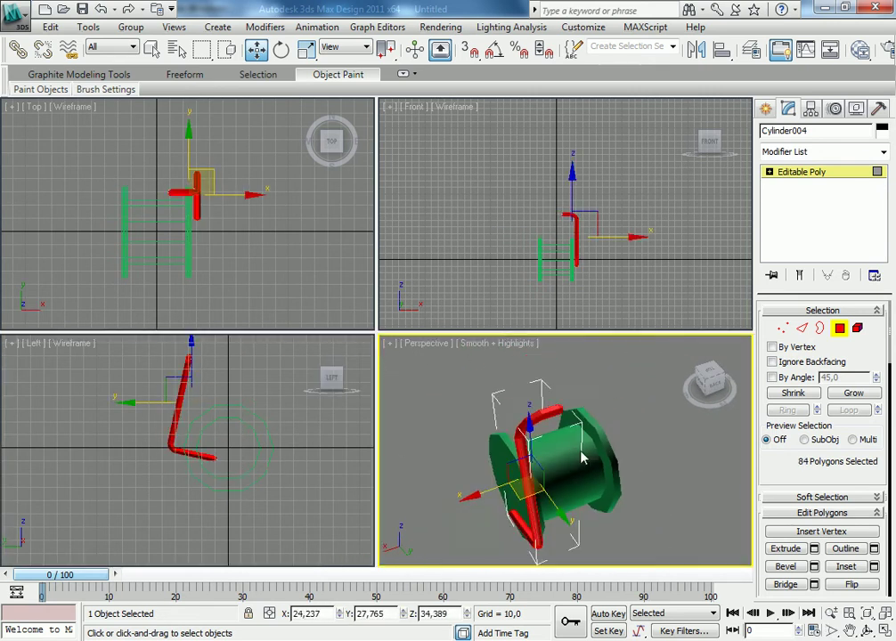
{"action": "middle_click_drag", "start_coordinate": [584, 457], "coordinate": [589, 427], "text": "alt"}
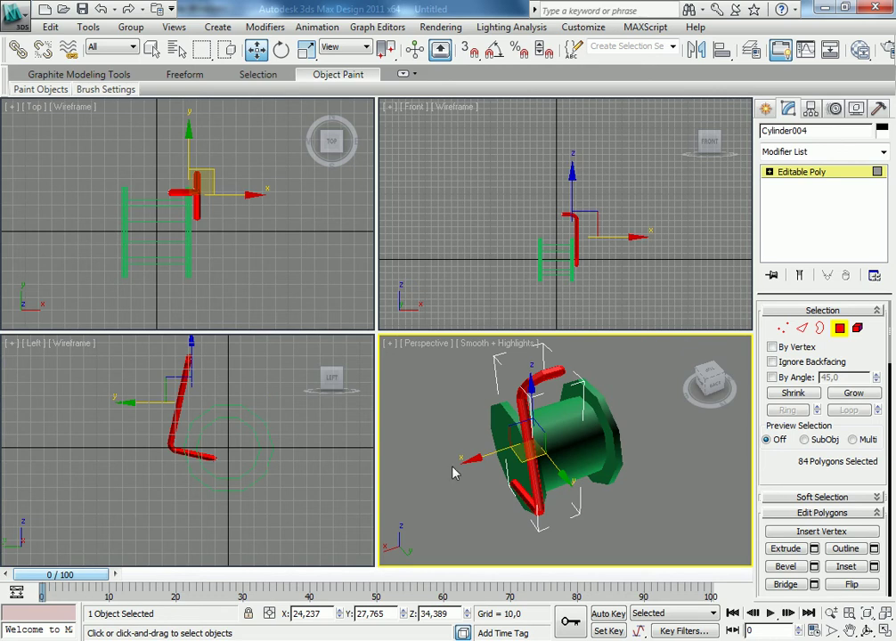
{"action": "scroll", "coordinate": [864, 464], "scroll_direction": "down", "scroll_amount": 1}
{"action": "scroll", "coordinate": [864, 465], "scroll_direction": "down", "scroll_amount": 2}
{"action": "scroll", "coordinate": [864, 465], "scroll_direction": "down", "scroll_amount": 5}
{"action": "scroll", "coordinate": [864, 465], "scroll_direction": "down", "scroll_amount": 2}
{"action": "scroll", "coordinate": [860, 469], "scroll_direction": "down", "scroll_amount": 5}
{"action": "scroll", "coordinate": [857, 477], "scroll_direction": "down", "scroll_amount": 4}
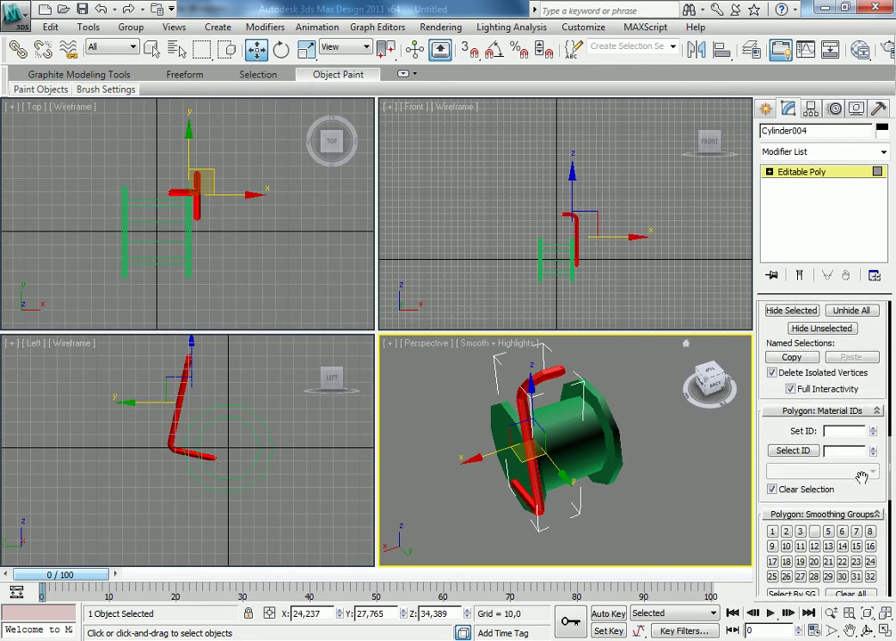
{"action": "scroll", "coordinate": [852, 489], "scroll_direction": "down", "scroll_amount": 1}
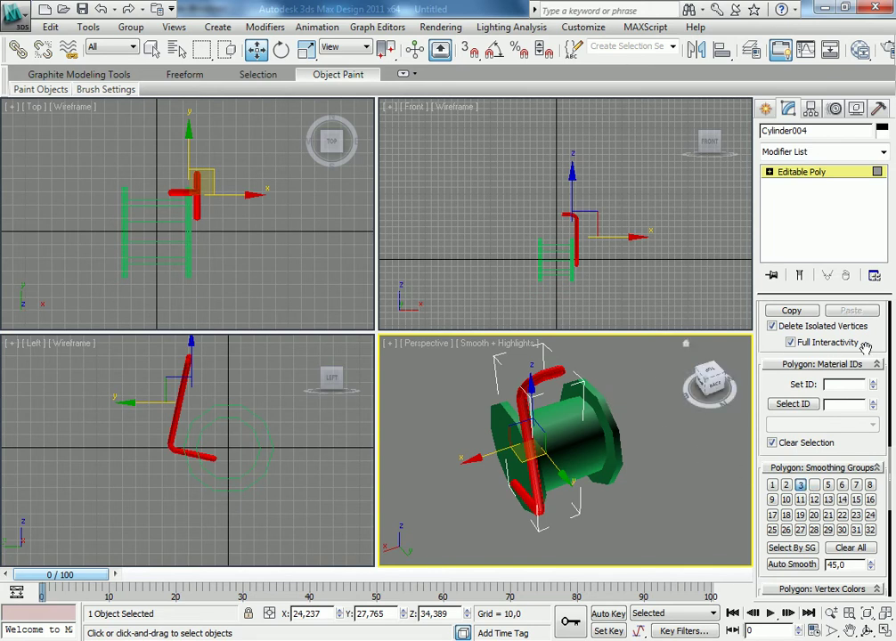
{"action": "scroll", "coordinate": [866, 344], "scroll_direction": "up", "scroll_amount": 2}
{"action": "scroll", "coordinate": [860, 374], "scroll_direction": "up", "scroll_amount": 3}
{"action": "scroll", "coordinate": [852, 412], "scroll_direction": "up", "scroll_amount": 8}
{"action": "scroll", "coordinate": [853, 413], "scroll_direction": "up", "scroll_amount": 5}
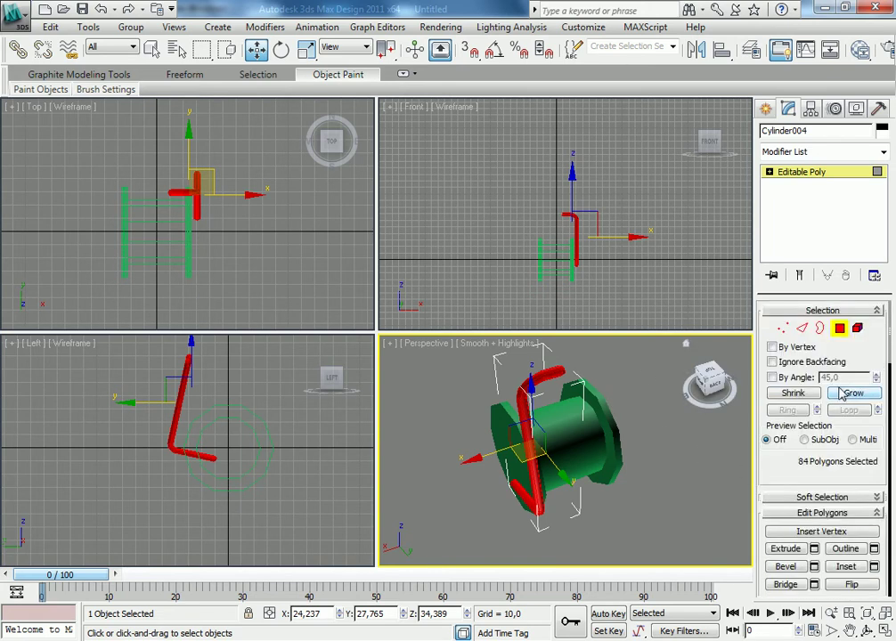
- Exit Polygon mode and deselect the green handle beside the reel
{"action": "left_click", "coordinate": [840, 328]}
{"action": "left_click", "coordinate": [651, 409]}
{"action": "mouse_move", "coordinate": [632, 408]}
{"action": "middle_mouse_down", "text": "alt"}
{"action": "mouse_move", "coordinate": [584, 422]}
{"action": "mouse_move", "coordinate": [674, 381]}
{"action": "mouse_move", "coordinate": [669, 323]}
{"action": "mouse_move", "coordinate": [586, 312]}
{"action": "mouse_move", "coordinate": [506, 424]}
{"action": "mouse_move", "coordinate": [596, 423]}
{"action": "mouse_move", "coordinate": [536, 475]}
{"action": "mouse_move", "coordinate": [610, 422]}
{"action": "mouse_move", "coordinate": [571, 421]}
{"action": "mouse_move", "coordinate": [494, 455]}
{"action": "mouse_move", "coordinate": [459, 416]}
{"action": "mouse_move", "coordinate": [391, 468]}
{"action": "mouse_move", "coordinate": [282, 459]}
{"action": "mouse_move", "coordinate": [532, 439]}
{"action": "mouse_move", "coordinate": [596, 418]}
{"action": "middle_mouse_up", "text": "alt"}
- Select the bent handle Cylinder004 and add a Mirror modifier from the Modifier List
{"action": "scroll", "coordinate": [534, 440], "scroll_direction": "down", "scroll_amount": 5}
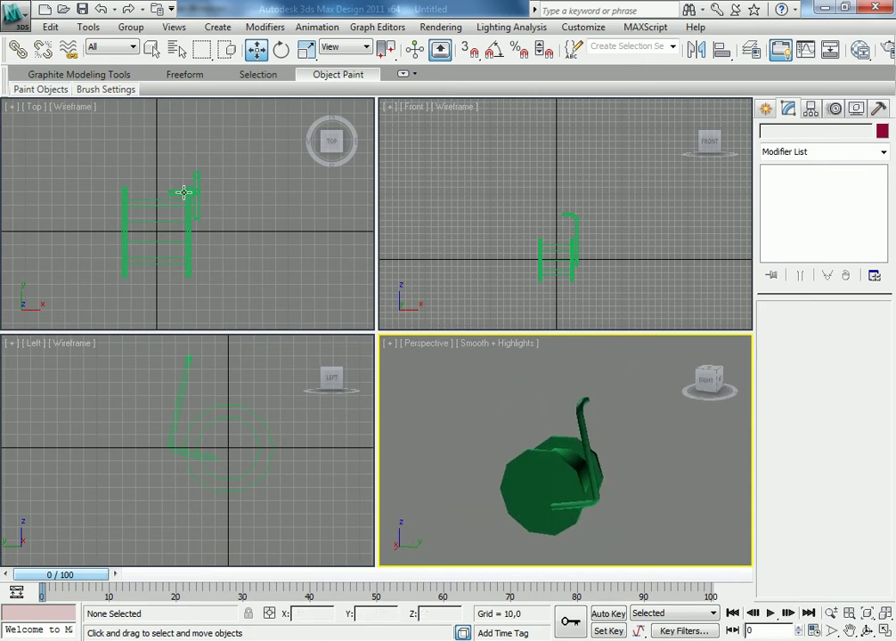
{"action": "left_click", "coordinate": [197, 191]}
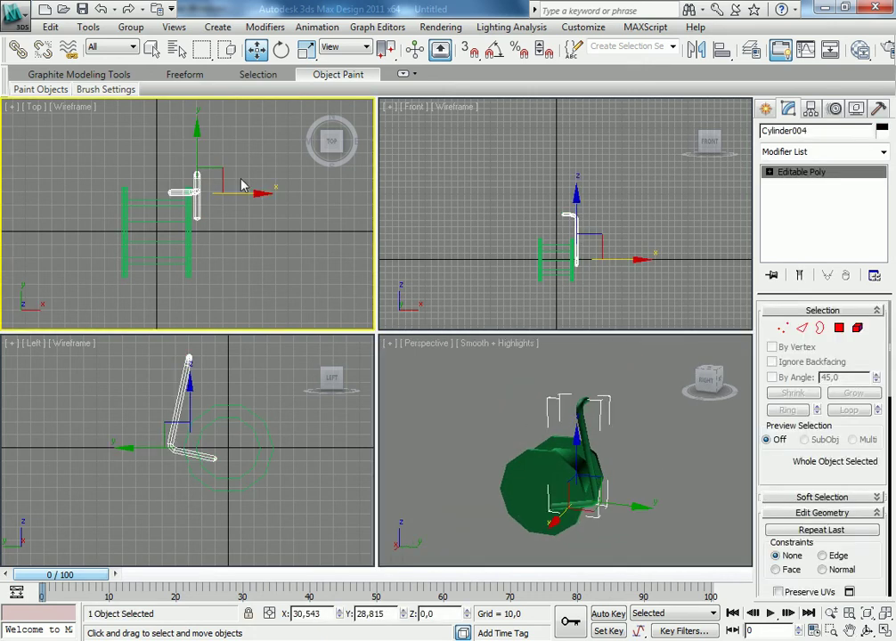
{"action": "left_click", "coordinate": [810, 154]}
{"action": "scroll", "coordinate": [833, 267], "scroll_direction": "down", "scroll_amount": 5}
{"action": "scroll", "coordinate": [837, 499], "scroll_direction": "down", "scroll_amount": 6}
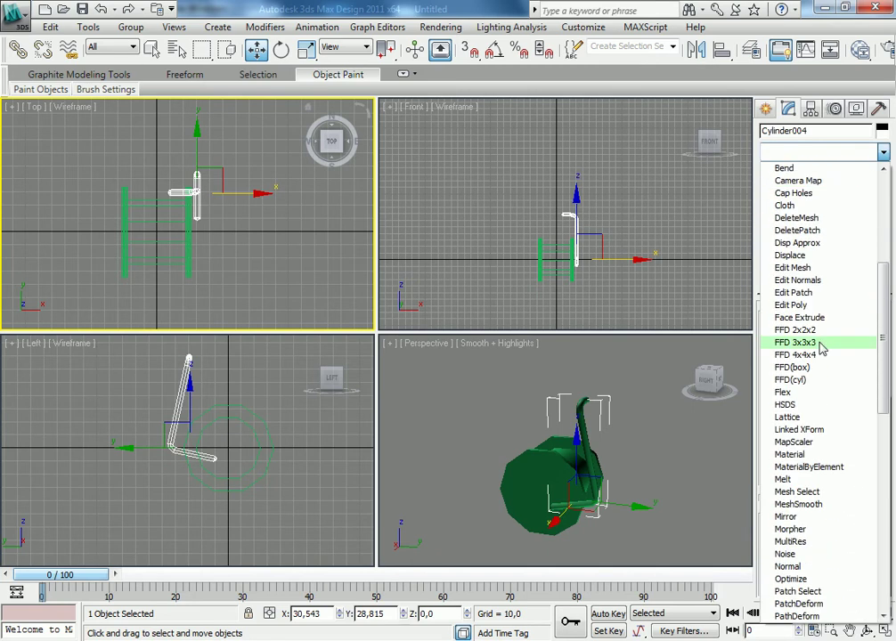
{"action": "scroll", "coordinate": [824, 356], "scroll_direction": "down", "scroll_amount": 2}
{"action": "scroll", "coordinate": [819, 356], "scroll_direction": "down", "scroll_amount": 1}
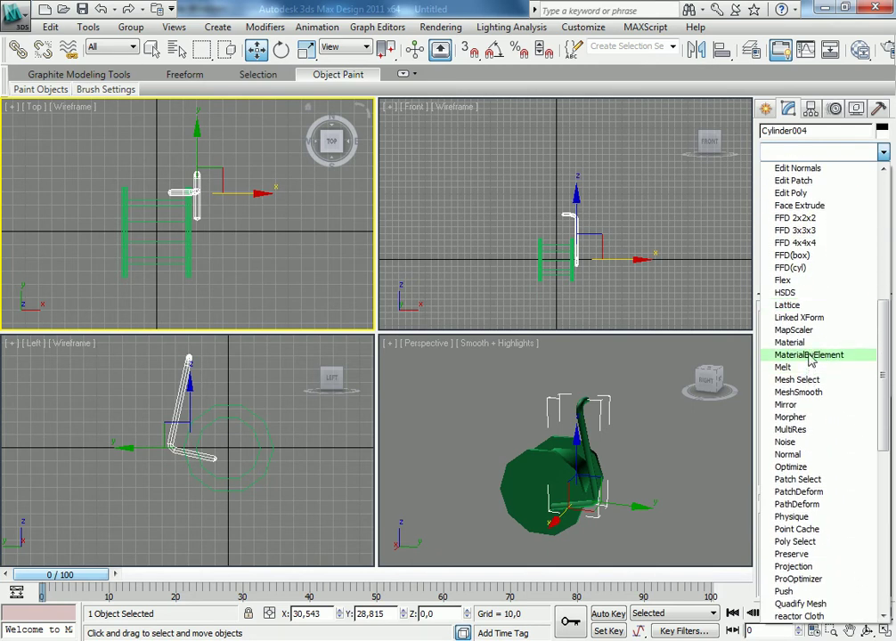
{"action": "left_click", "coordinate": [787, 405]}
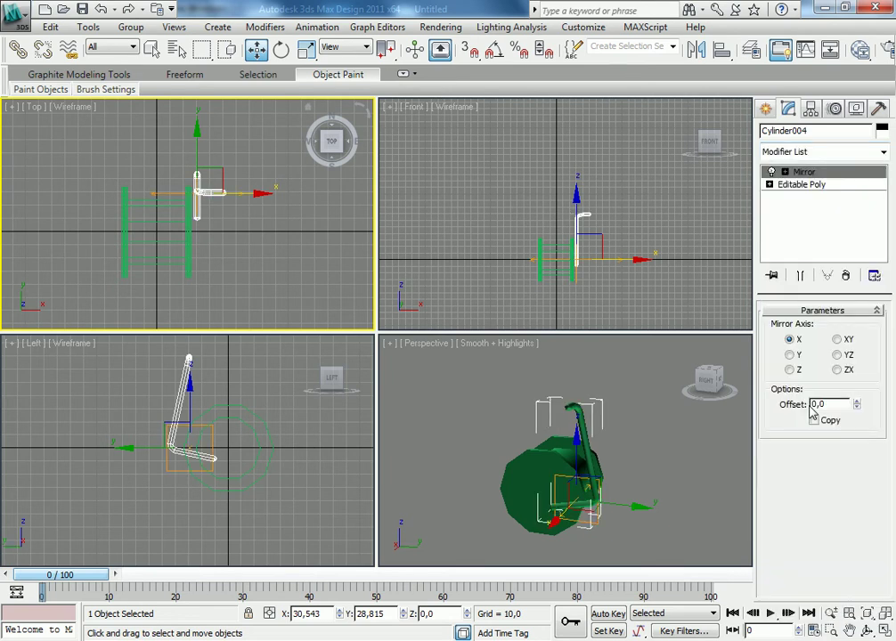
- Move the Mirror modifier's gizmo left across the reel in the Front view
{"action": "middle_click_drag", "start_coordinate": [629, 262], "coordinate": [639, 247]}
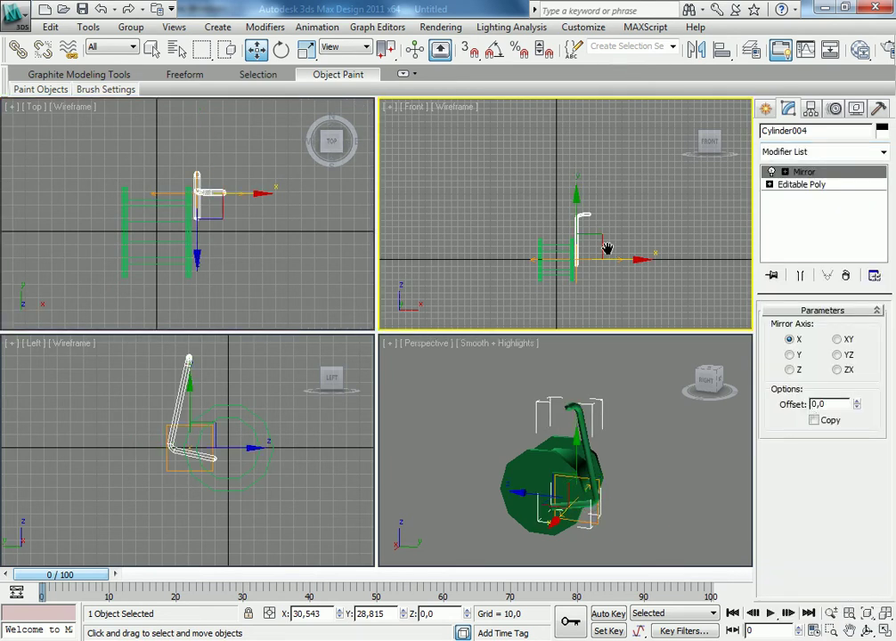
{"action": "left_click", "coordinate": [843, 179]}
{"action": "scroll", "coordinate": [640, 230], "scroll_direction": "up", "scroll_amount": 2}
{"action": "scroll", "coordinate": [578, 194], "scroll_direction": "up", "scroll_amount": 2}
{"action": "scroll", "coordinate": [703, 229], "scroll_direction": "up", "scroll_amount": 2}
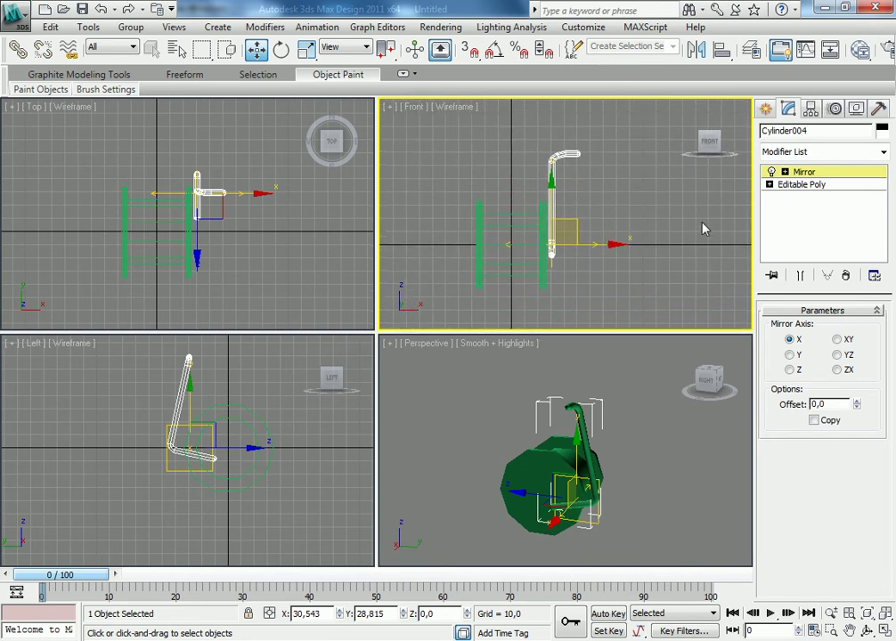
{"action": "left_click_drag", "start_coordinate": [615, 245], "coordinate": [572, 243]}
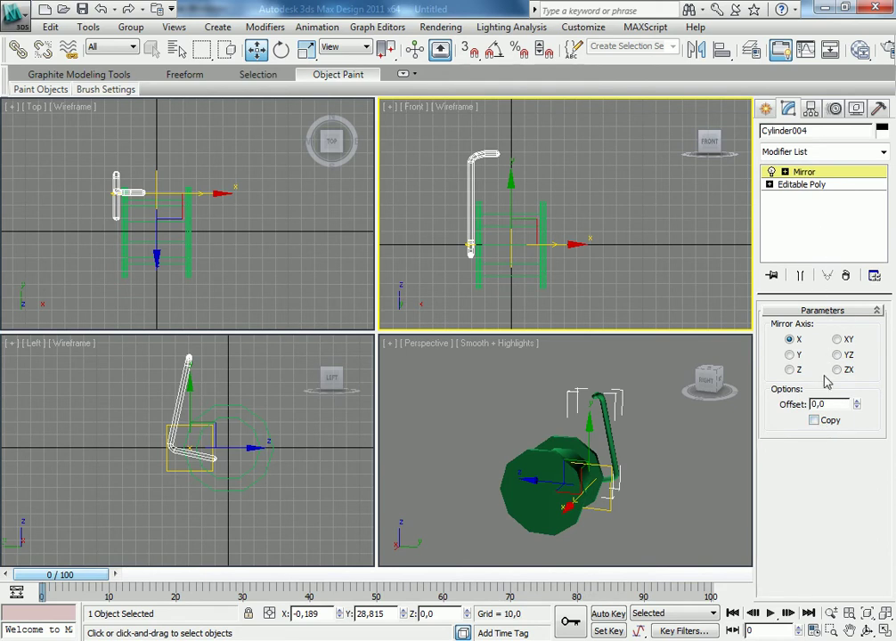
- Test the Mirror axis options XY, YZ, ZX and Z, Y, X
{"action": "left_click", "coordinate": [837, 340]}
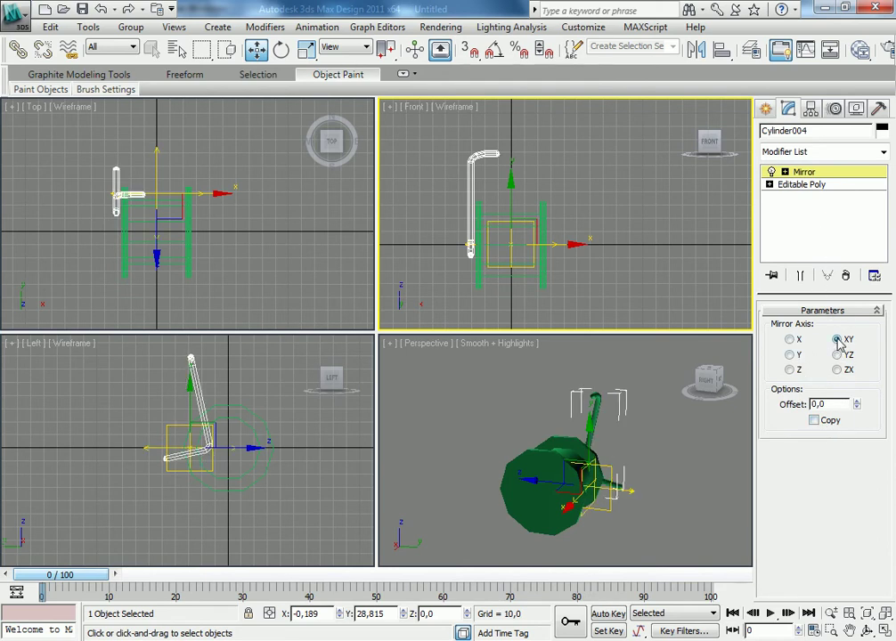
{"action": "left_click", "coordinate": [837, 356]}
{"action": "left_click", "coordinate": [834, 370]}
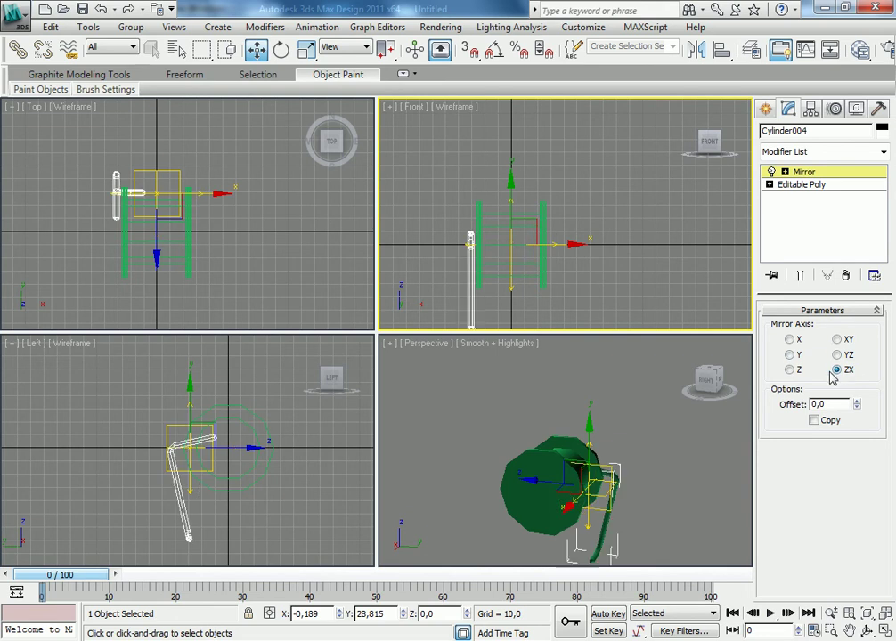
{"action": "left_click", "coordinate": [789, 370]}
{"action": "left_click", "coordinate": [790, 354]}
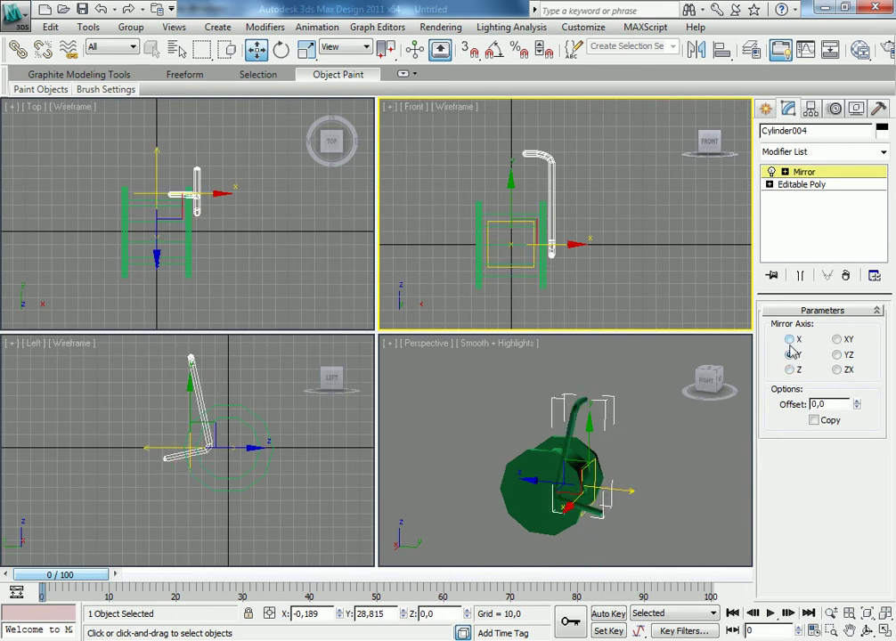
{"action": "left_click", "coordinate": [789, 340]}
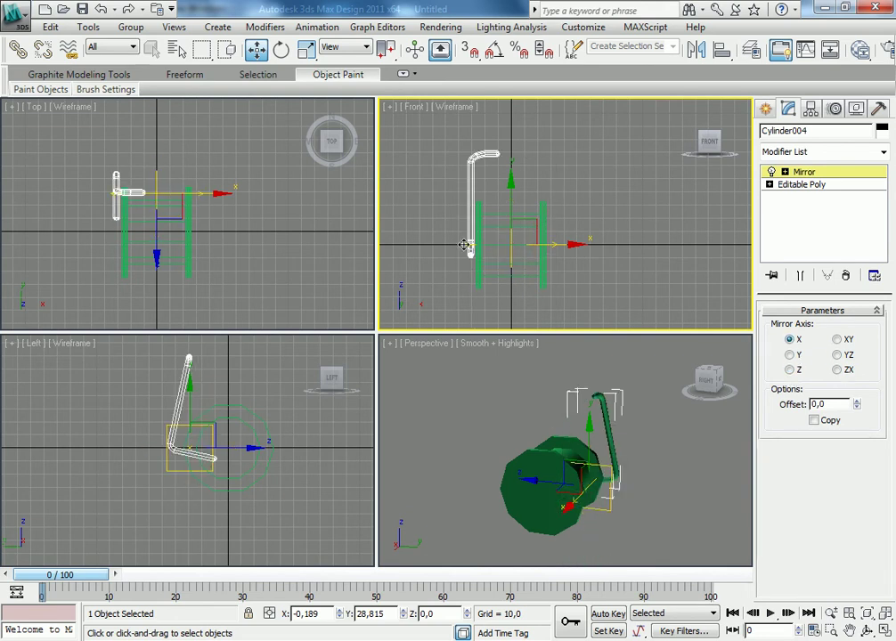
- Drop to the base mesh's vertex level, return to Mirror, and reselect the handle
{"action": "left_click", "coordinate": [780, 190]}
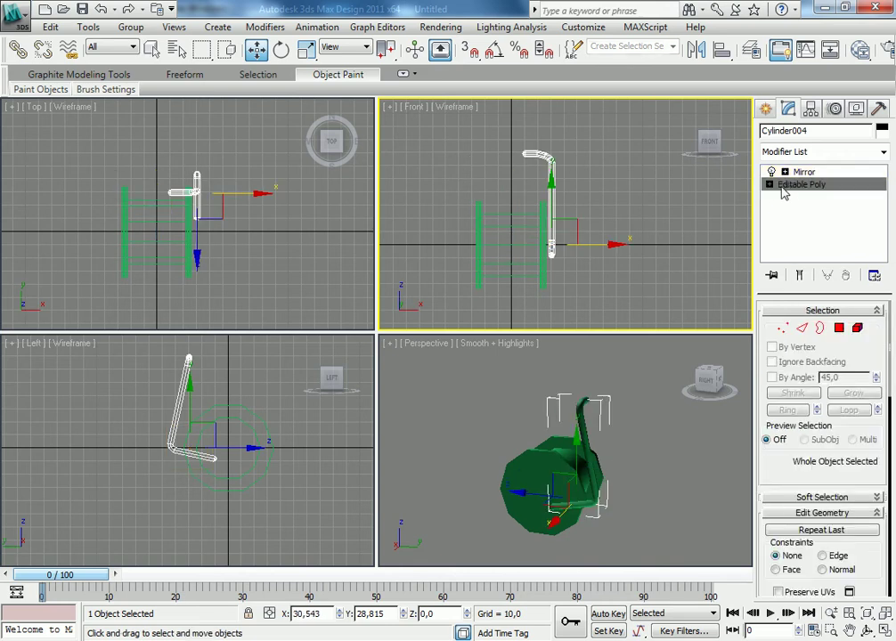
{"action": "key", "text": "1"}
{"action": "left_click", "coordinate": [805, 173]}
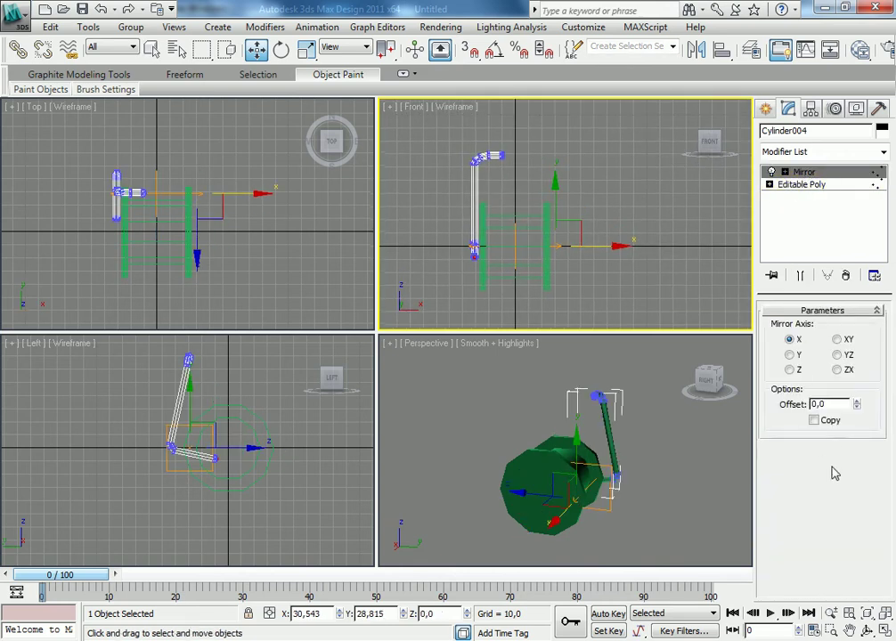
{"action": "left_click", "coordinate": [731, 477]}
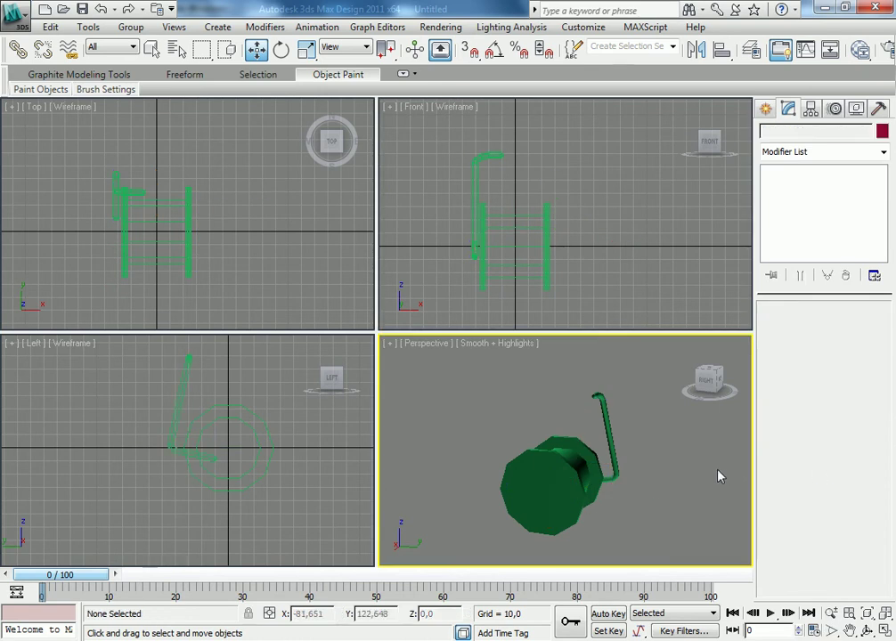
{"action": "left_click", "coordinate": [482, 176]}
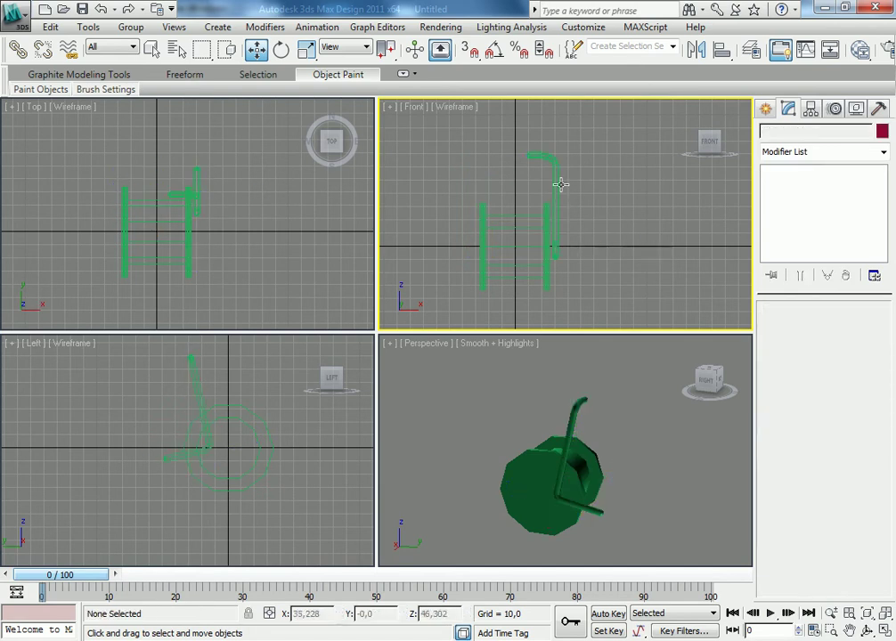
- Reselect the handle and check the base mesh's Border level before leaving it
{"action": "left_click", "coordinate": [555, 184]}
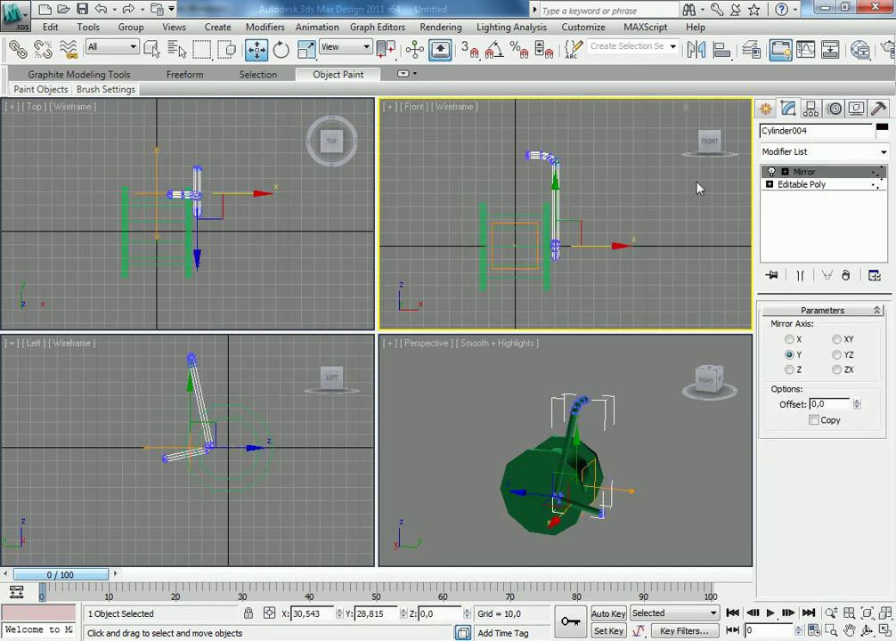
{"action": "left_click", "coordinate": [818, 156]}
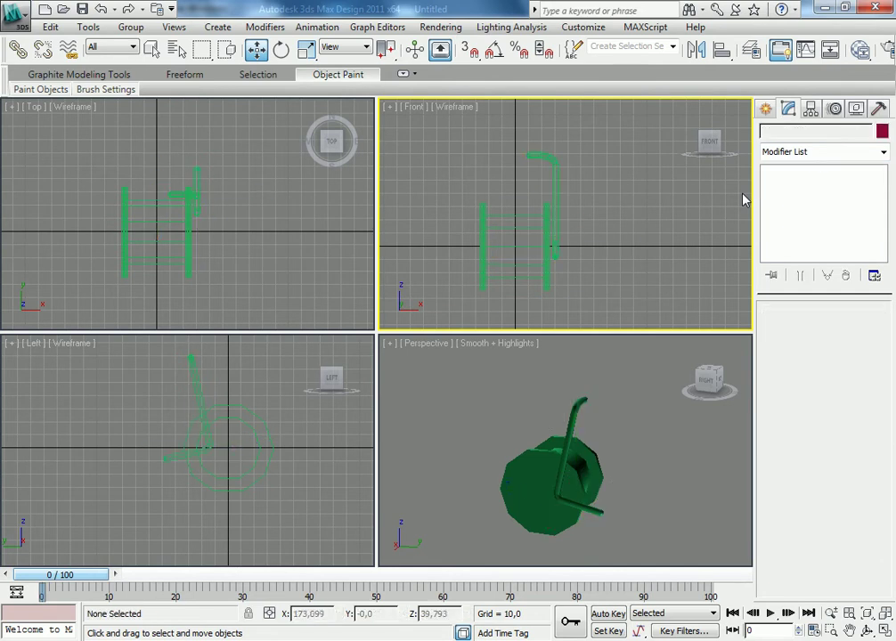
{"action": "left_click", "coordinate": [555, 180]}
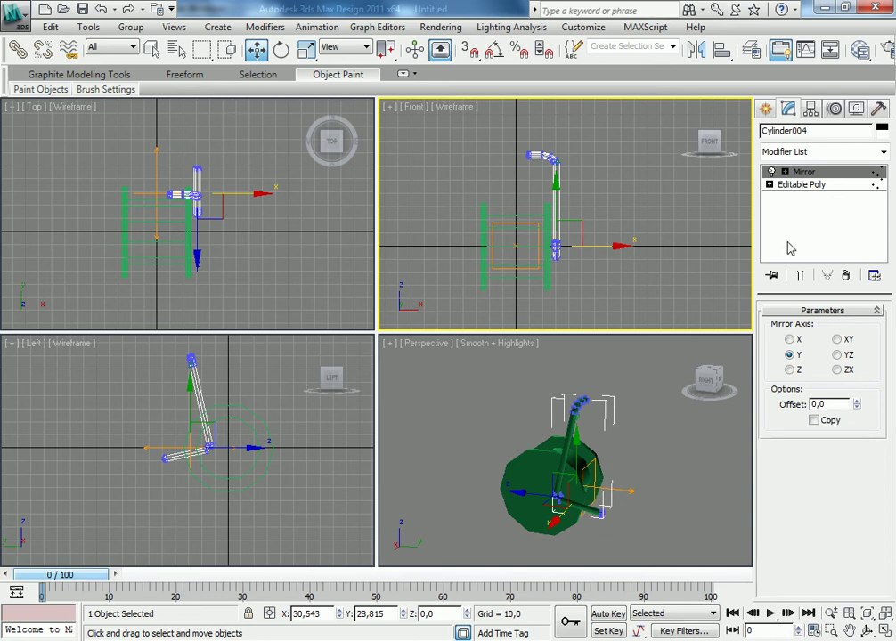
{"action": "left_click", "coordinate": [799, 185]}
{"action": "left_click", "coordinate": [821, 328]}
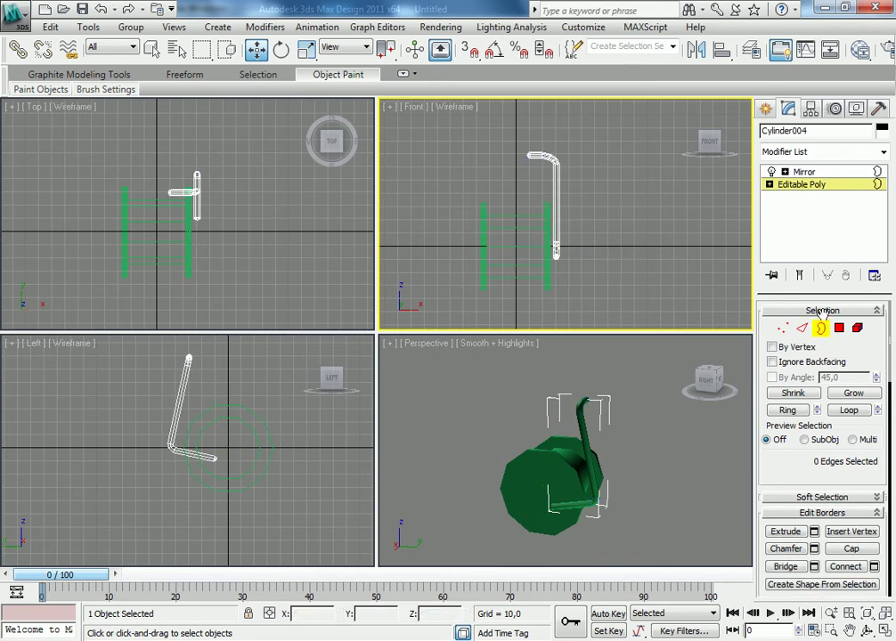
{"action": "key", "text": "3"}
{"action": "left_click", "coordinate": [581, 202]}
{"action": "left_click", "coordinate": [522, 157]}
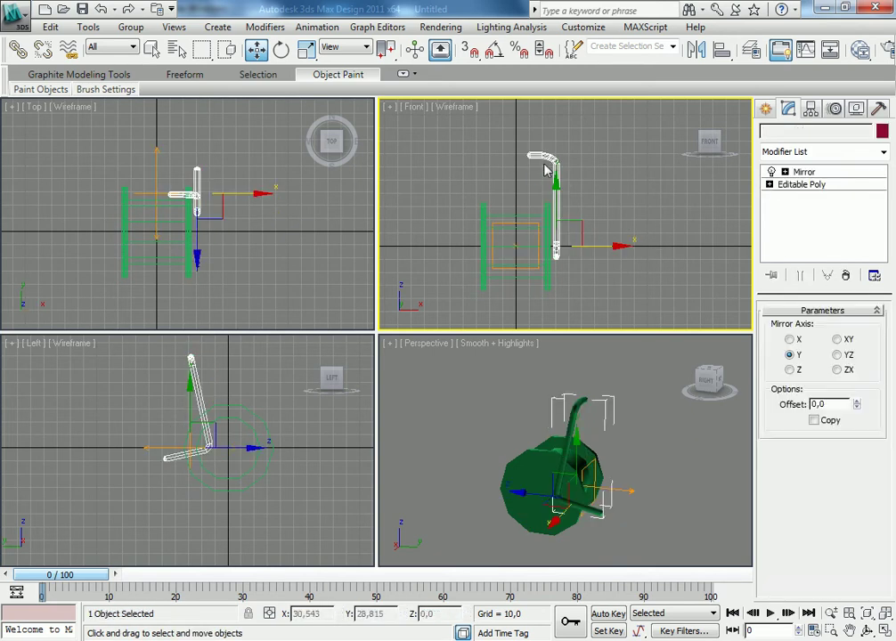
- Open the Mirror gizmo level, accidentally delete the handle, and undo the deletion
{"action": "left_click", "coordinate": [837, 151]}
{"action": "scroll", "coordinate": [795, 400], "scroll_direction": "down", "scroll_amount": 10}
{"action": "scroll", "coordinate": [795, 445], "scroll_direction": "down", "scroll_amount": 4}
{"action": "scroll", "coordinate": [795, 463], "scroll_direction": "down", "scroll_amount": 8}
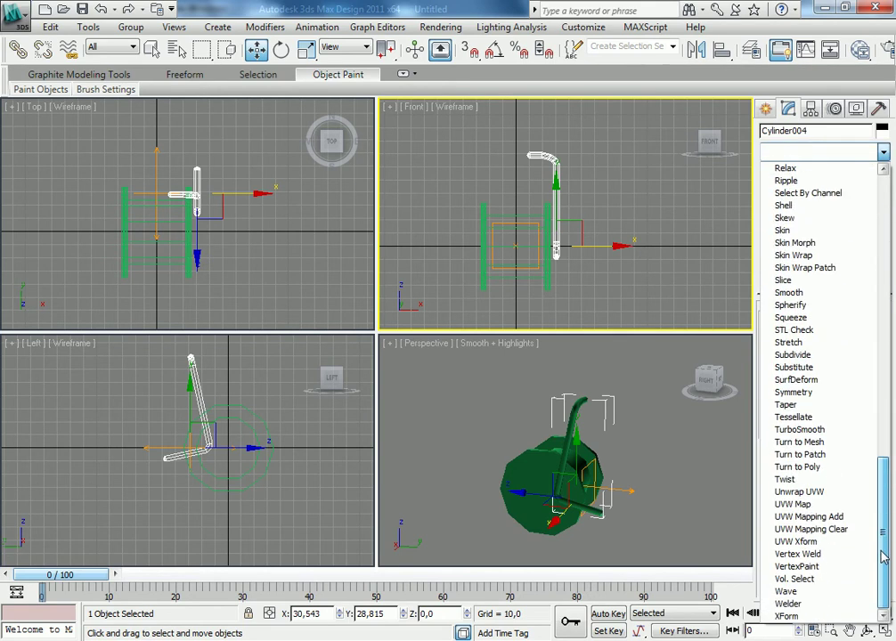
{"action": "left_click", "coordinate": [717, 291]}
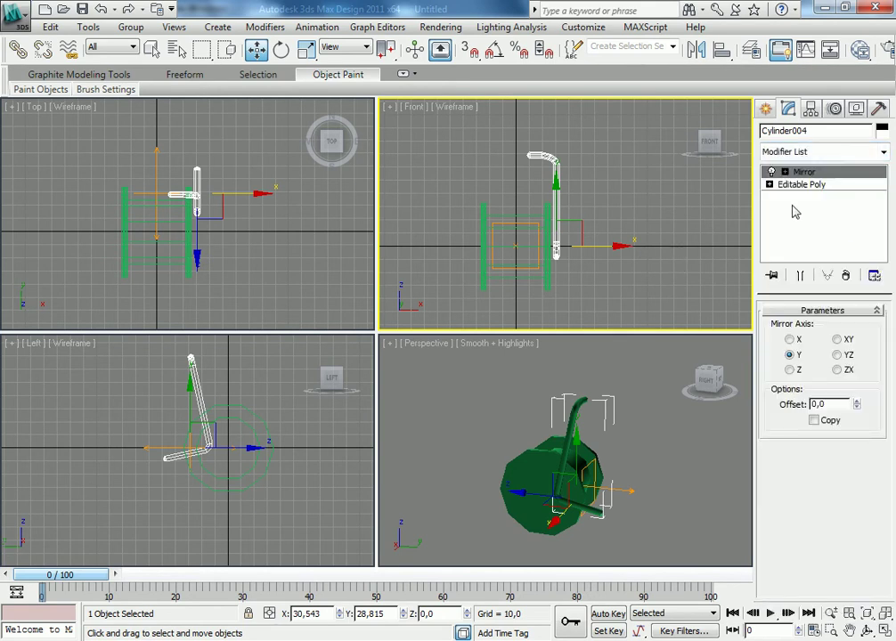
{"action": "left_click", "coordinate": [811, 176]}
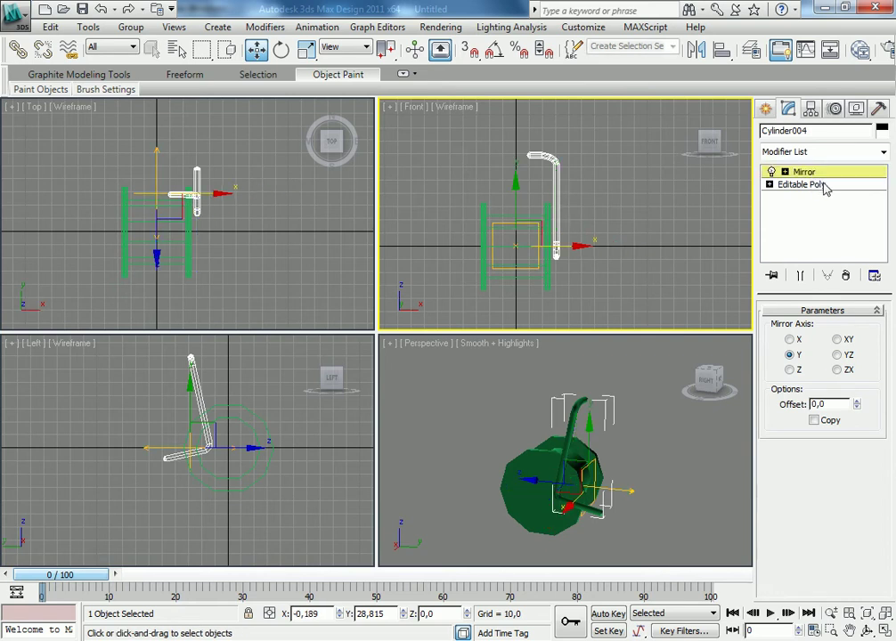
{"action": "key", "text": "Delete"}
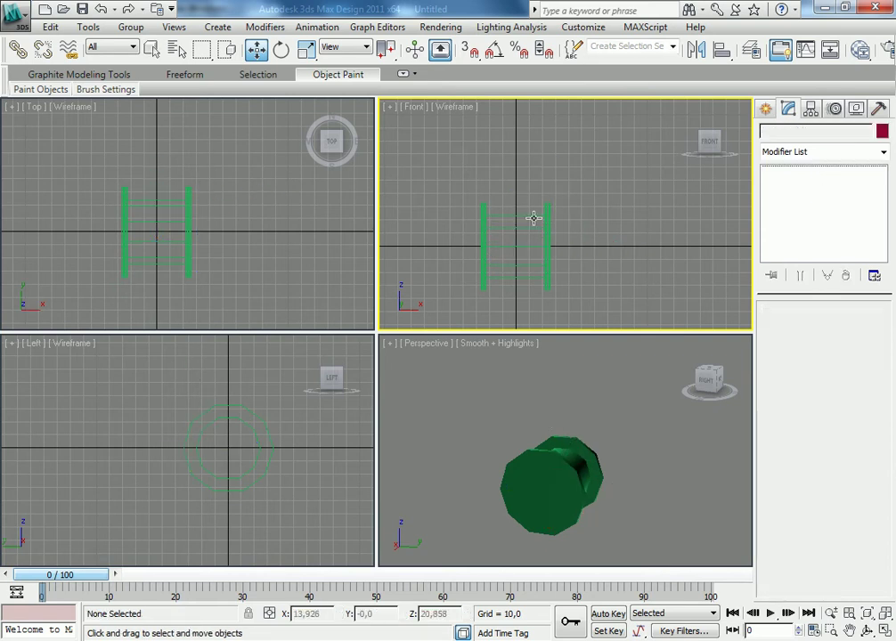
{"action": "key", "text": "ctrl+z"}
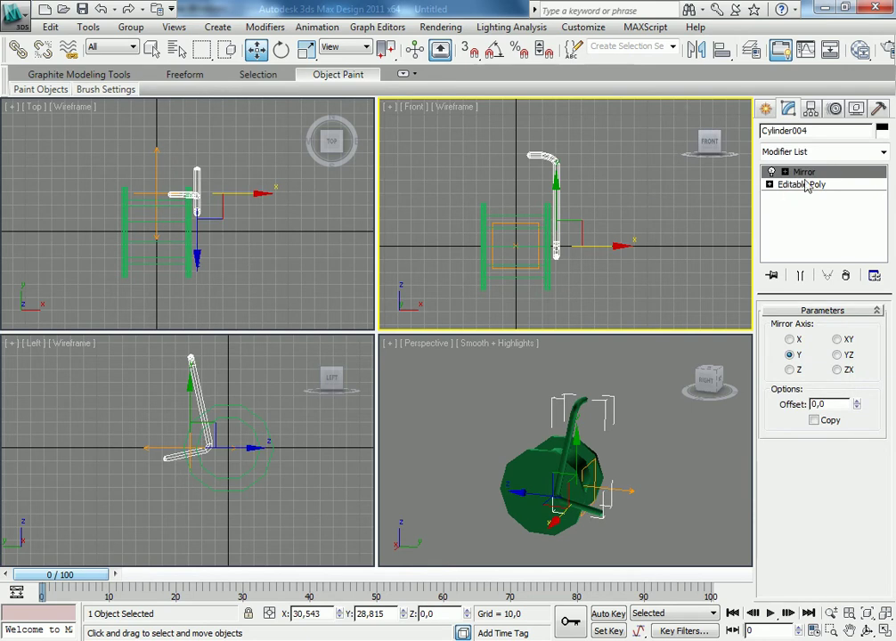
- Replace the Mirror modifier with Symmetry, toggle Flip on and off, and move its mirror plane along X
{"action": "right_click", "coordinate": [802, 172]}
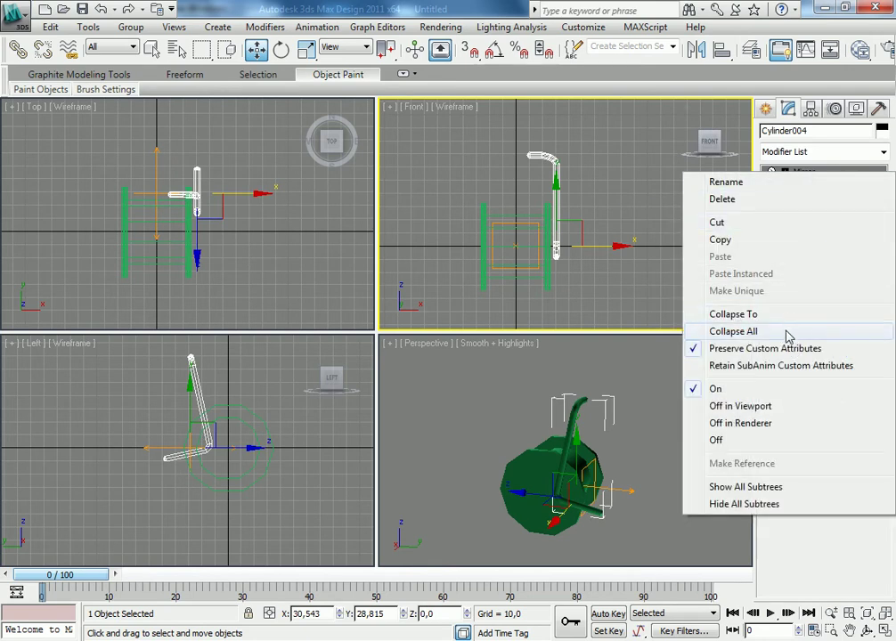
{"action": "left_click", "coordinate": [776, 200]}
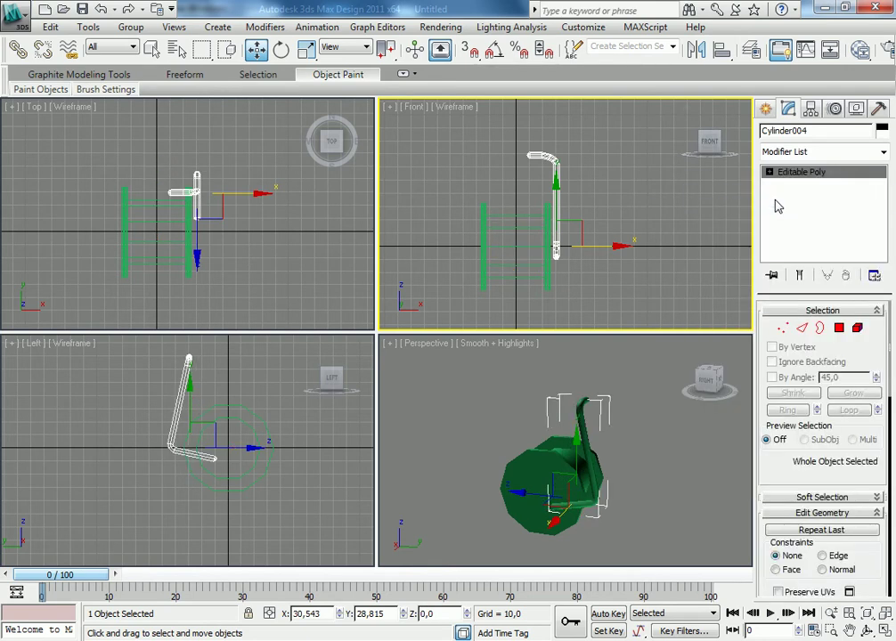
{"action": "left_click", "coordinate": [823, 152]}
{"action": "left_click_drag", "start_coordinate": [883, 192], "coordinate": [892, 545]}
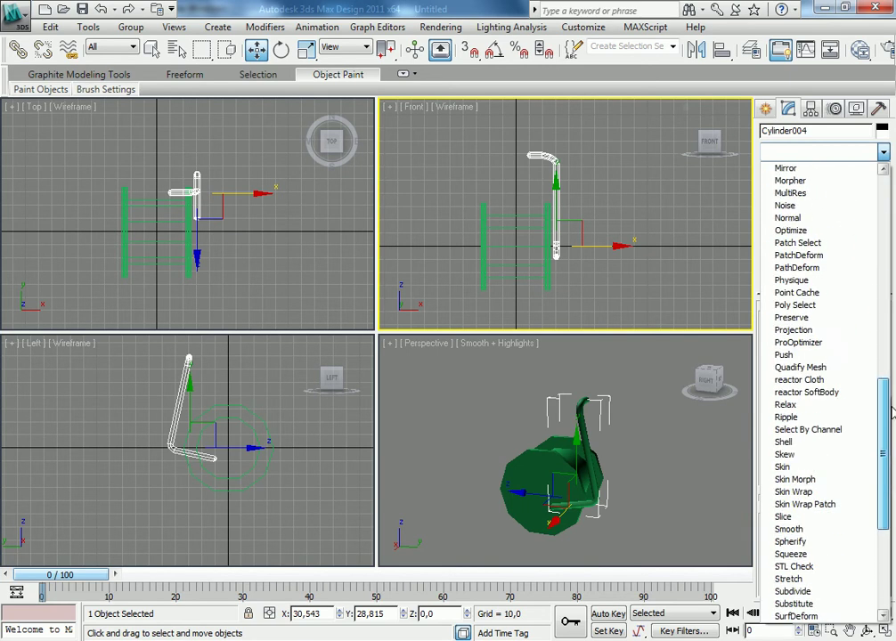
{"action": "left_click", "coordinate": [793, 392]}
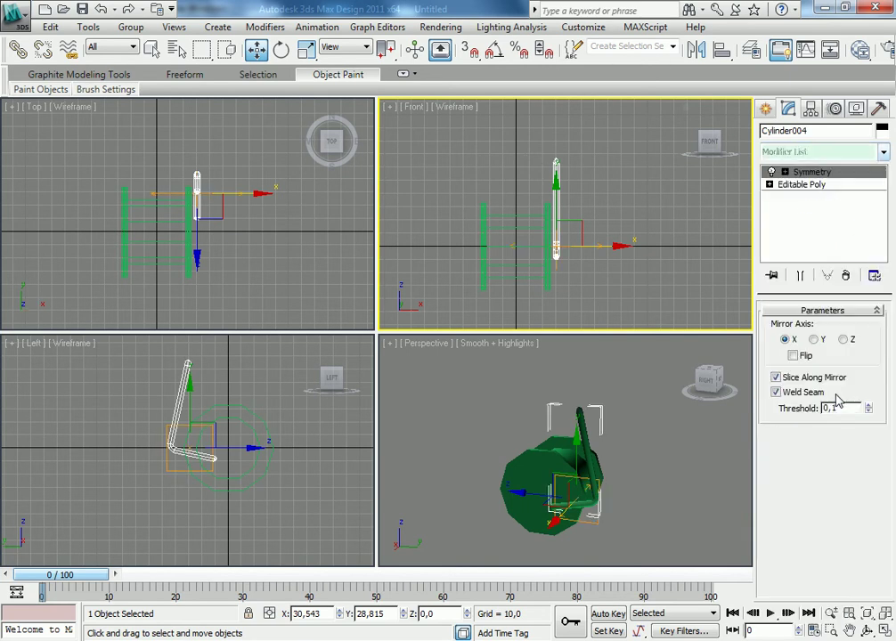
{"action": "left_click", "coordinate": [792, 356]}
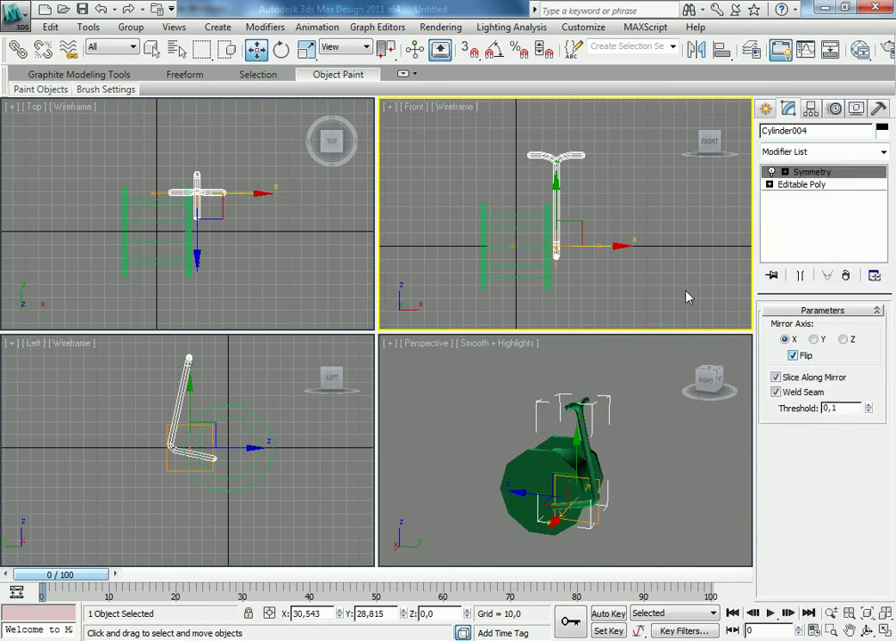
{"action": "left_click", "coordinate": [793, 355]}
{"action": "mouse_move", "coordinate": [613, 246]}
{"action": "left_mouse_down"}
{"action": "mouse_move", "coordinate": [605, 253]}
{"action": "mouse_move", "coordinate": [631, 251]}
{"action": "mouse_move", "coordinate": [578, 246]}
{"action": "left_mouse_up"}
{"action": "left_click", "coordinate": [823, 173]}
- Nudge the base handle tube slightly left at Editable Poly level
{"action": "key", "text": "ctrl+b"}
{"action": "middle_click", "coordinate": [680, 421]}
{"action": "mouse_move", "coordinate": [664, 464]}
{"action": "middle_mouse_down", "text": "alt"}
{"action": "mouse_move", "coordinate": [618, 402]}
{"action": "mouse_move", "coordinate": [536, 413]}
{"action": "mouse_move", "coordinate": [505, 508]}
{"action": "mouse_move", "coordinate": [674, 553]}
{"action": "mouse_move", "coordinate": [777, 445]}
{"action": "mouse_move", "coordinate": [856, 475]}
{"action": "mouse_move", "coordinate": [704, 494]}
{"action": "mouse_move", "coordinate": [641, 461]}
{"action": "mouse_move", "coordinate": [619, 424]}
{"action": "mouse_move", "coordinate": [577, 500]}
{"action": "mouse_move", "coordinate": [552, 437]}
{"action": "mouse_move", "coordinate": [559, 418]}
{"action": "middle_mouse_up", "text": "alt"}
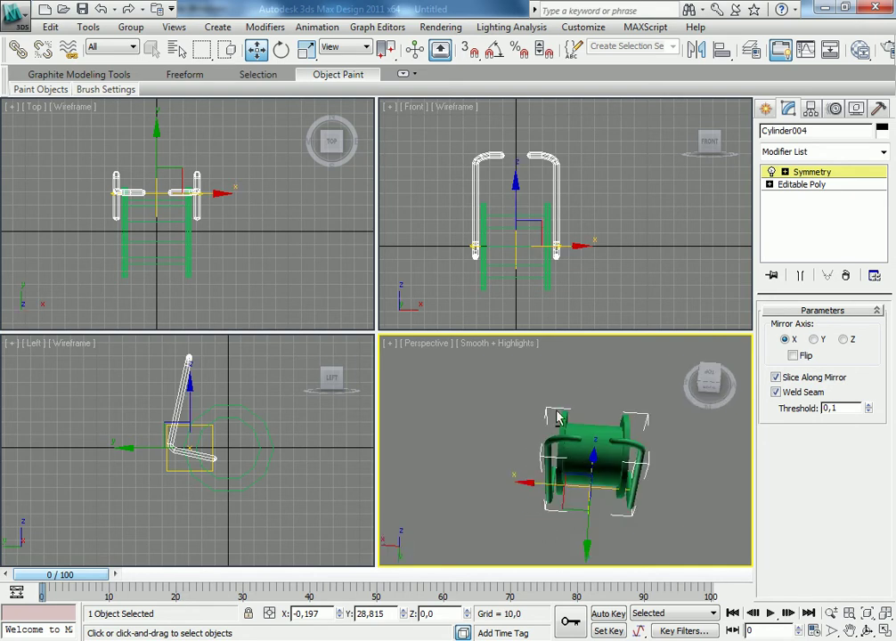
{"action": "mouse_move", "coordinate": [575, 316]}
{"action": "middle_mouse_down"}
{"action": "mouse_move", "coordinate": [586, 282]}
{"action": "mouse_move", "coordinate": [614, 260]}
{"action": "middle_mouse_up"}
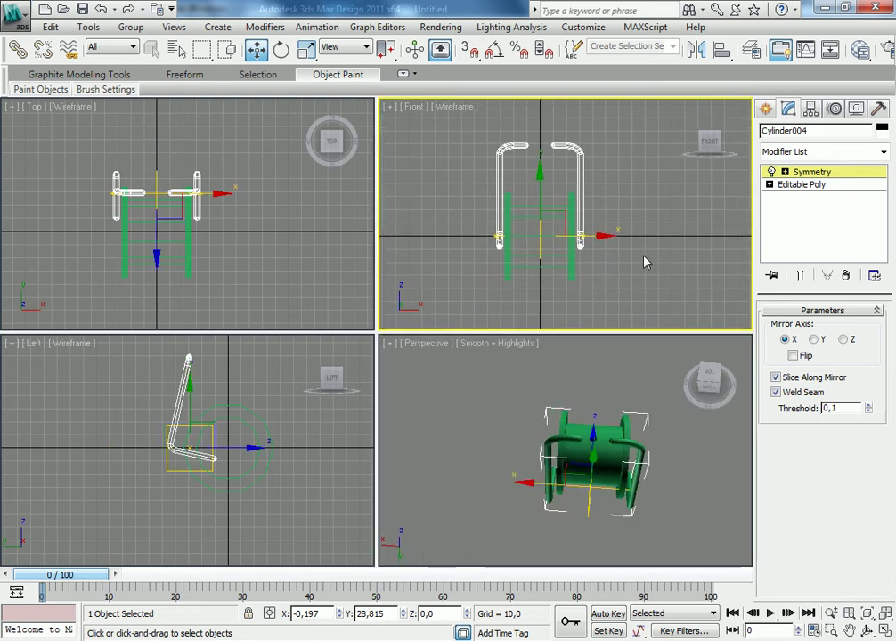
{"action": "left_click", "coordinate": [835, 187]}
{"action": "scroll", "coordinate": [628, 256], "scroll_direction": "up", "scroll_amount": 5}
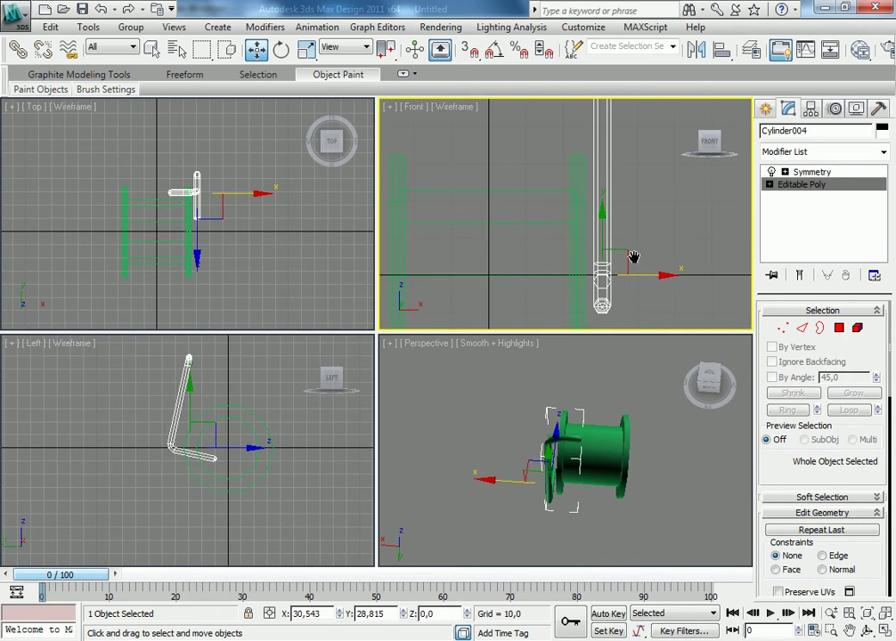
{"action": "scroll", "coordinate": [634, 260], "scroll_direction": "up", "scroll_amount": 1}
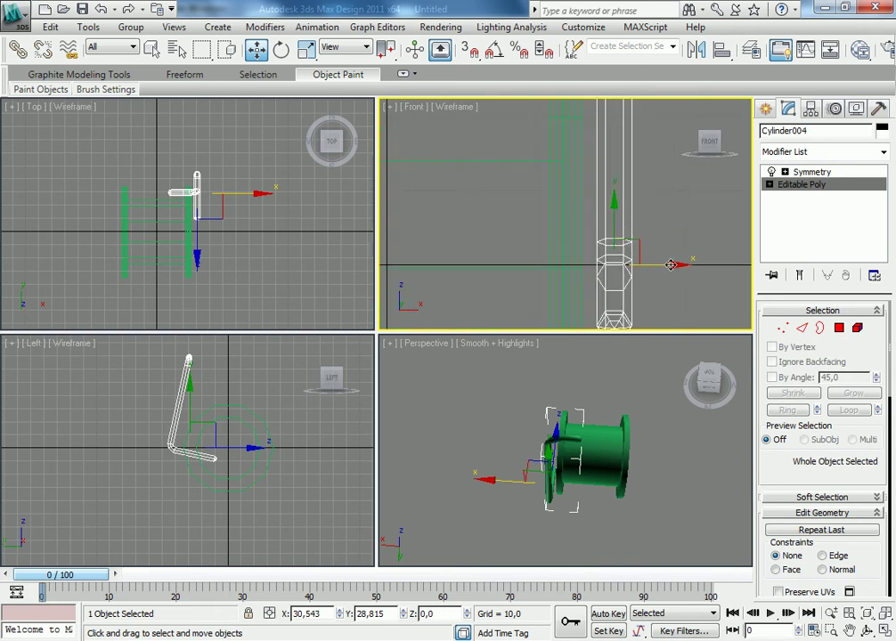
{"action": "left_click_drag", "start_coordinate": [672, 264], "coordinate": [664, 264]}
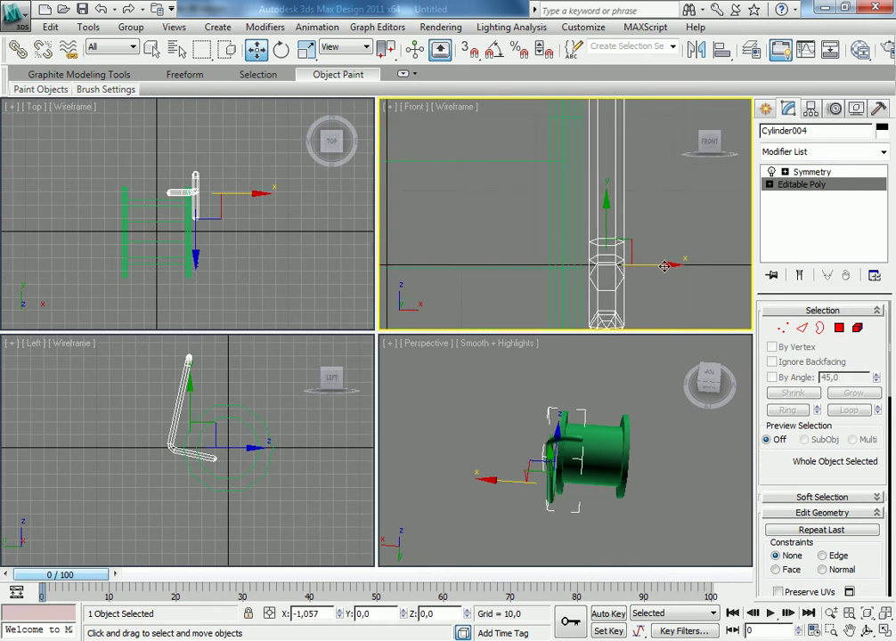
- Shift the Symmetry mirror plane along X to space the uprights evenly, then deselect the handle
{"action": "left_click", "coordinate": [802, 172]}
{"action": "scroll", "coordinate": [566, 262], "scroll_direction": "down", "scroll_amount": 2}
{"action": "scroll", "coordinate": [572, 266], "scroll_direction": "down", "scroll_amount": 2}
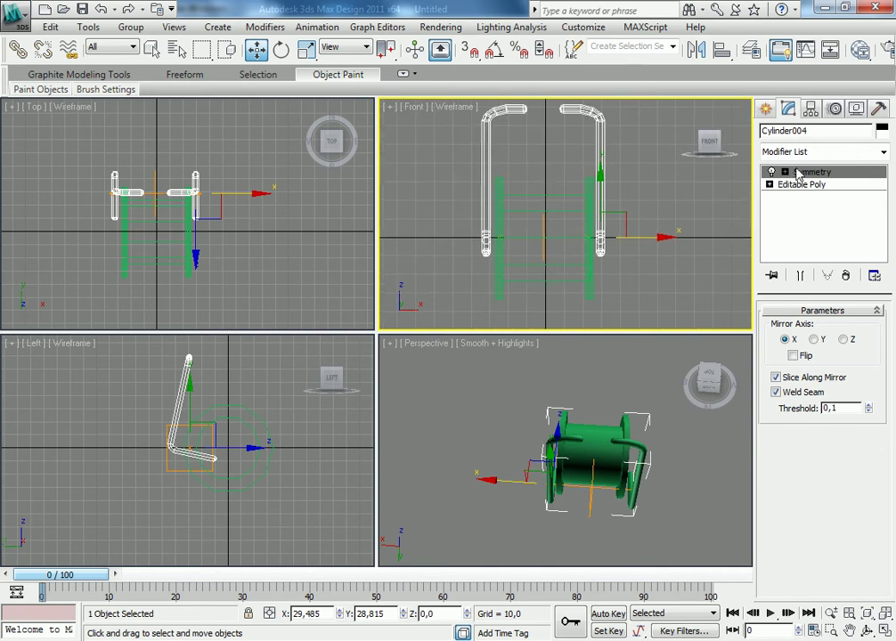
{"action": "key", "text": "1"}
{"action": "left_click_drag", "start_coordinate": [603, 239], "coordinate": [605, 239]}
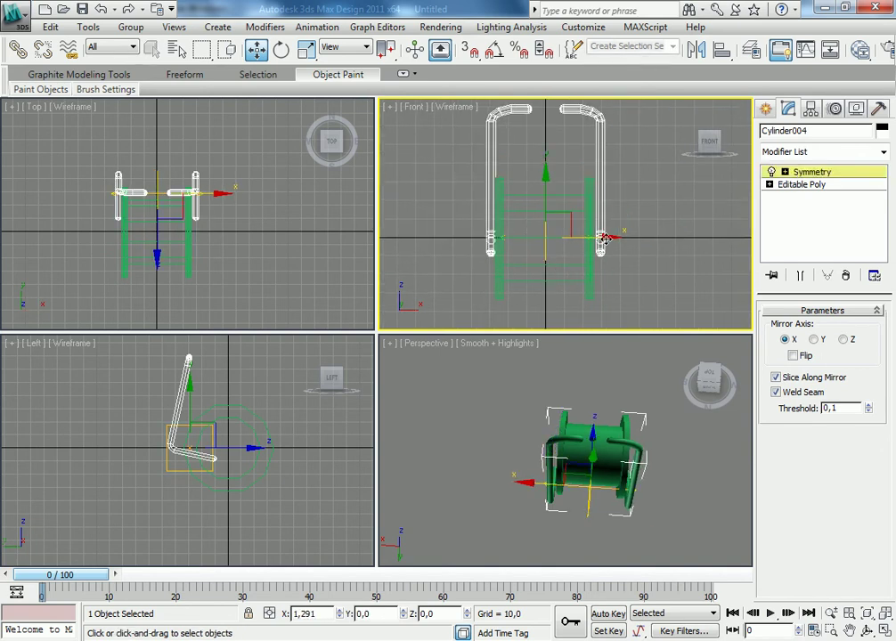
{"action": "left_click", "coordinate": [801, 184]}
{"action": "left_click", "coordinate": [666, 256]}
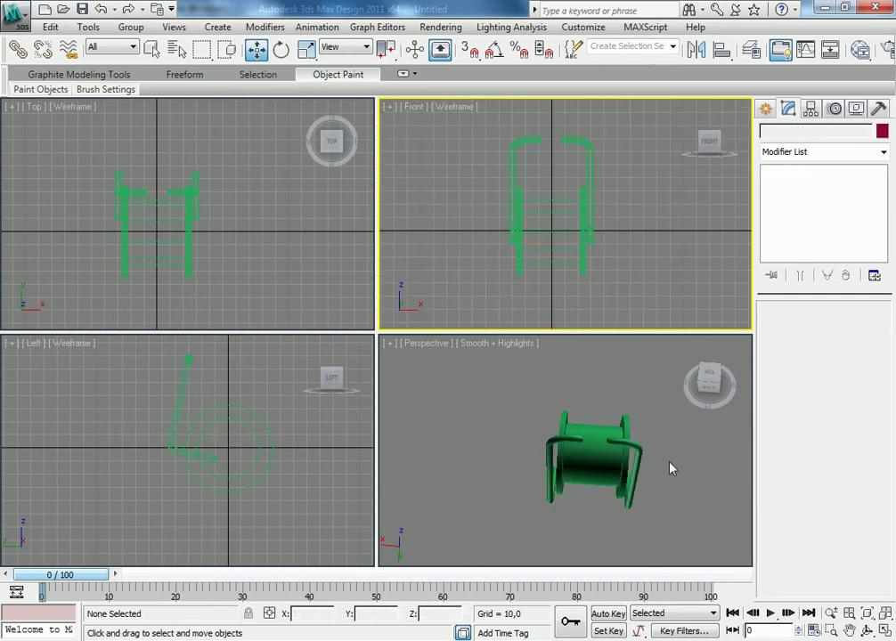
{"action": "left_click", "coordinate": [704, 463]}
{"action": "mouse_move", "coordinate": [663, 440]}
{"action": "middle_mouse_down"}
{"action": "mouse_move", "coordinate": [502, 400]}
{"action": "mouse_move", "coordinate": [472, 419]}
{"action": "mouse_move", "coordinate": [552, 360]}
{"action": "mouse_move", "coordinate": [566, 379]}
{"action": "middle_mouse_up"}
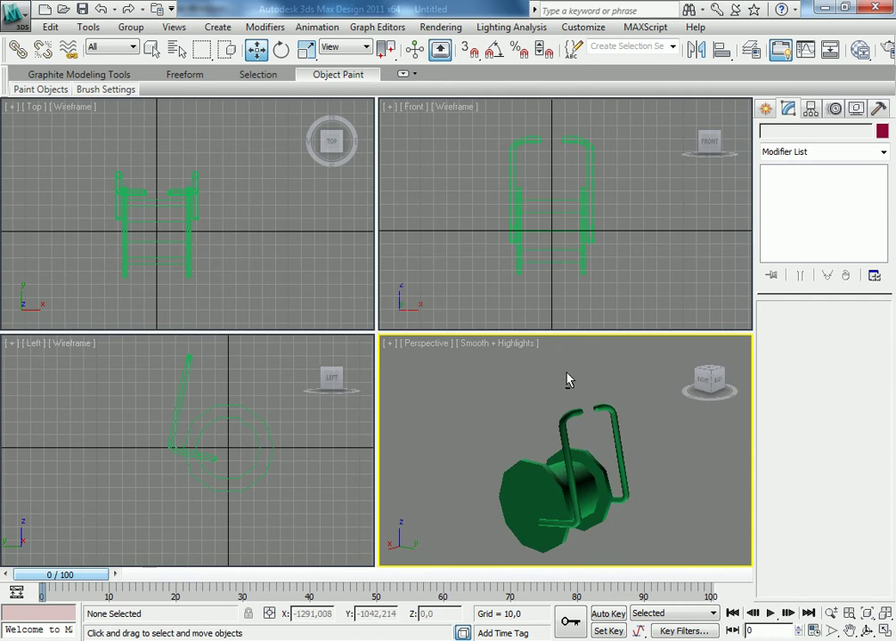
{"action": "middle_click_drag", "start_coordinate": [230, 254], "coordinate": [230, 260]}
{"action": "middle_click_drag", "start_coordinate": [200, 408], "coordinate": [194, 430]}
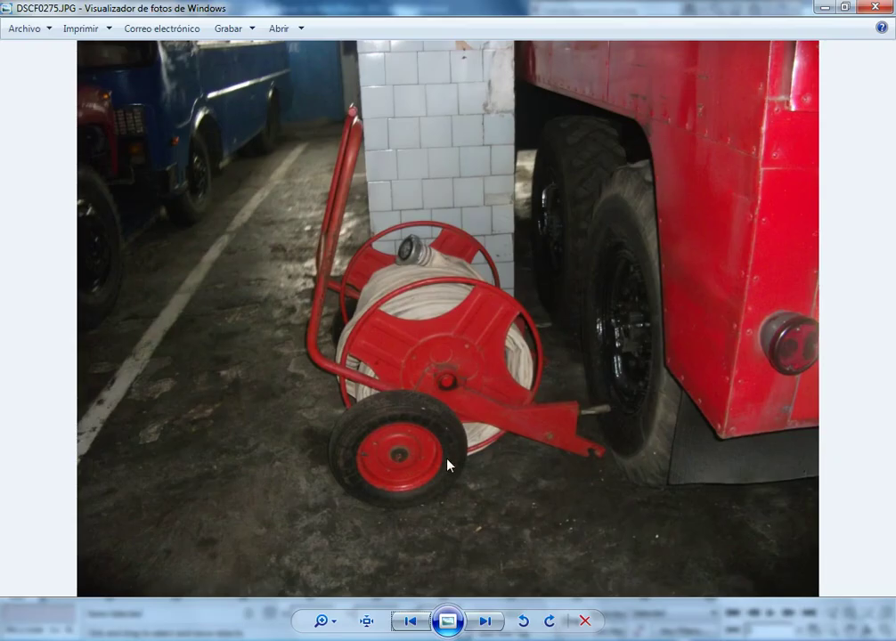
- Flip between reference photos DSCF0275.JPG and DSCF0276.JPG of the red hose-reel cart
{"action": "key", "text": "Right"}
{"action": "key", "text": "Left"}
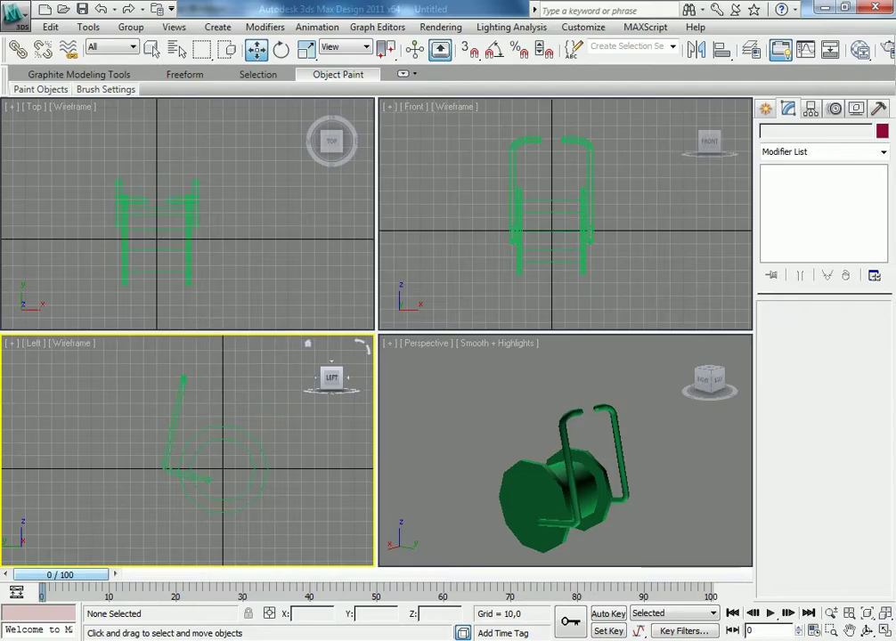
- Draw a thin six-sided cylinder, Cylinder005 with radius 2,375, in the Left view
{"action": "left_click", "coordinate": [769, 112]}
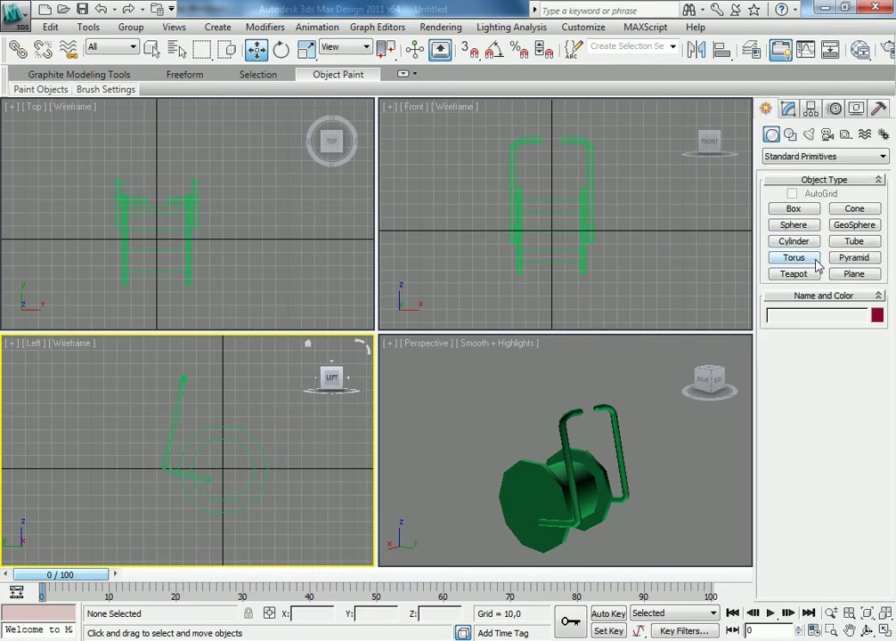
{"action": "left_click", "coordinate": [793, 240]}
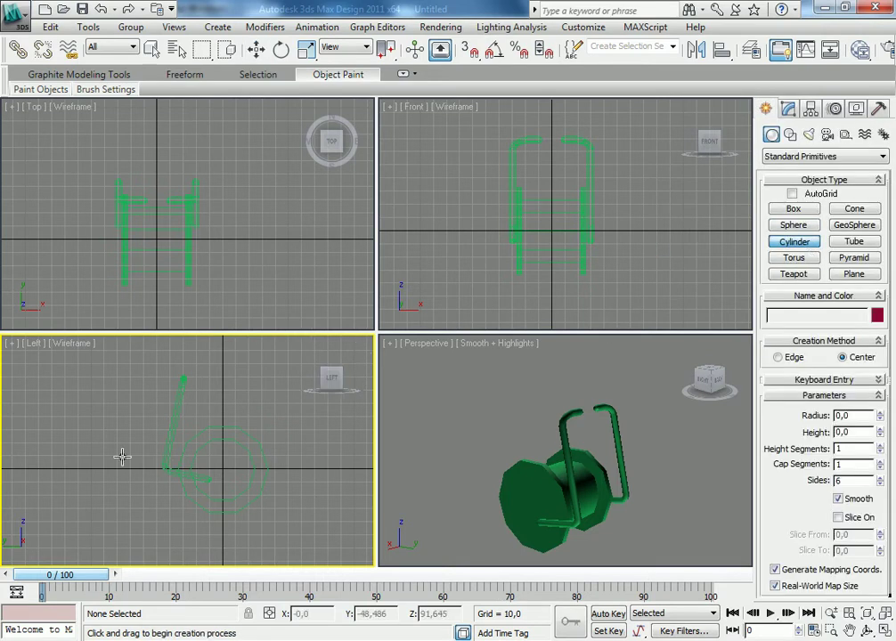
{"action": "scroll", "coordinate": [169, 463], "scroll_direction": "up", "scroll_amount": 5}
{"action": "middle_click_drag", "start_coordinate": [172, 477], "coordinate": [212, 509]}
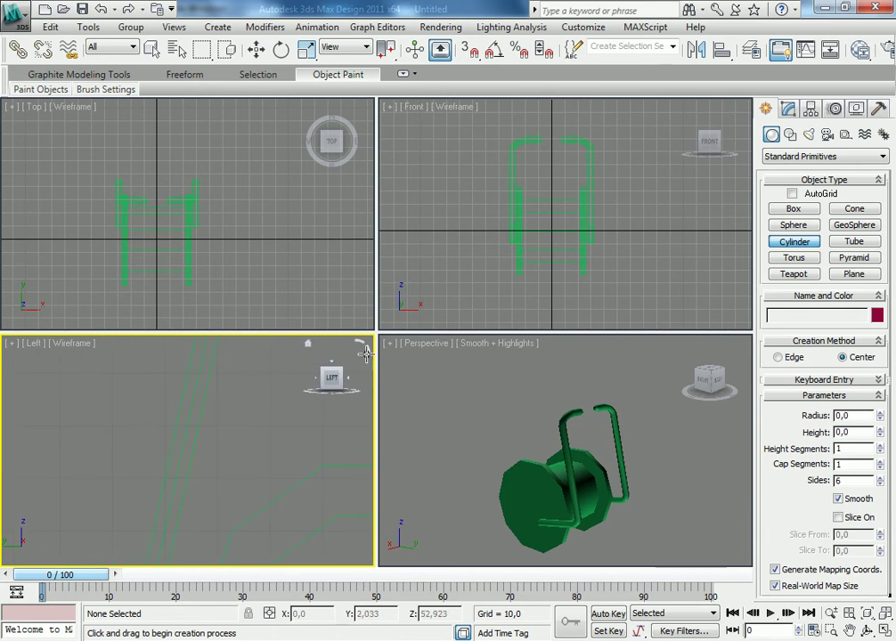
{"action": "left_click_drag", "start_coordinate": [441, 278], "coordinate": [444, 272]}
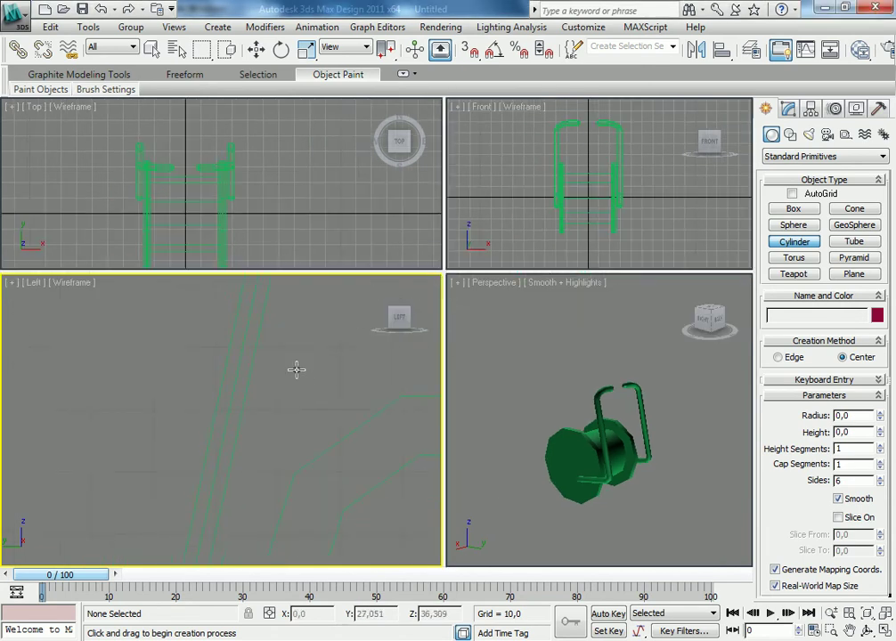
{"action": "left_click_drag", "start_coordinate": [228, 404], "coordinate": [230, 400]}
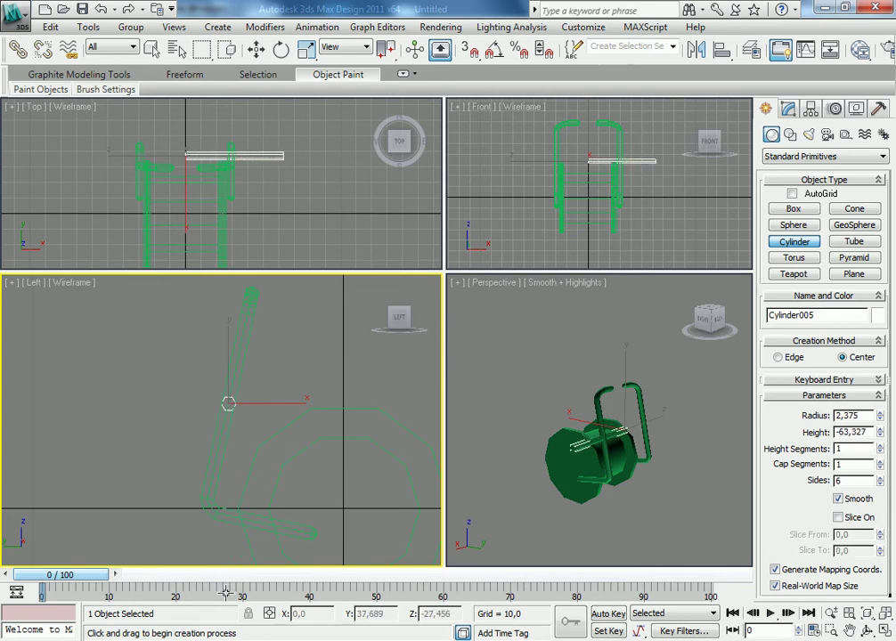
- Slide Cylinder005 left along X in the Front view to lie across the uprights
{"action": "left_click", "coordinate": [255, 53]}
{"action": "left_click", "coordinate": [640, 162]}
{"action": "left_click_drag", "start_coordinate": [647, 161], "coordinate": [610, 168]}
{"action": "scroll", "coordinate": [610, 160], "scroll_direction": "up", "scroll_amount": 1}
{"action": "scroll", "coordinate": [606, 162], "scroll_direction": "up", "scroll_amount": 2}
- Narrow the crossbar cylinder slightly along X and nudge it right in the Front view
{"action": "scroll", "coordinate": [592, 166], "scroll_direction": "up", "scroll_amount": 1}
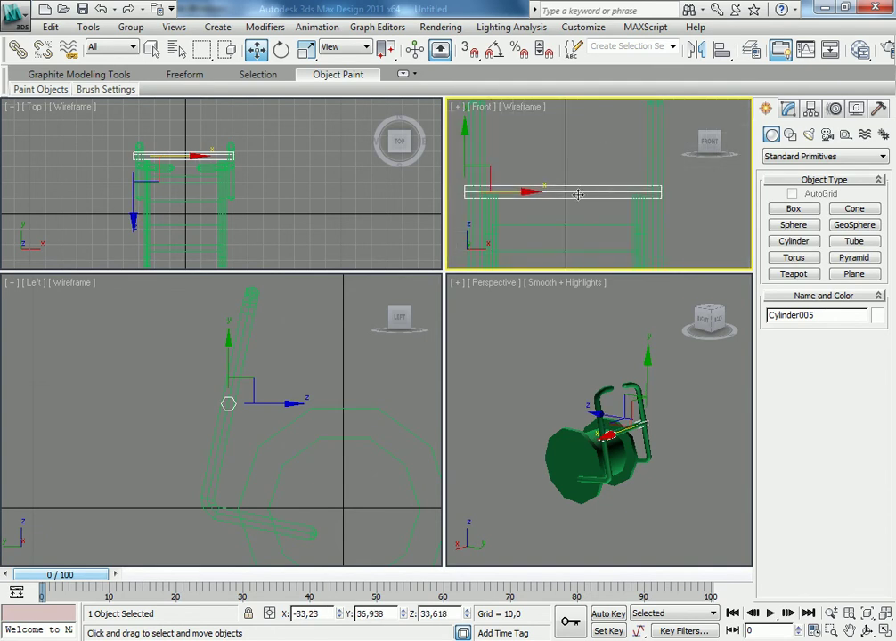
{"action": "middle_click_drag", "start_coordinate": [578, 194], "coordinate": [593, 206]}
{"action": "left_click", "coordinate": [305, 53]}
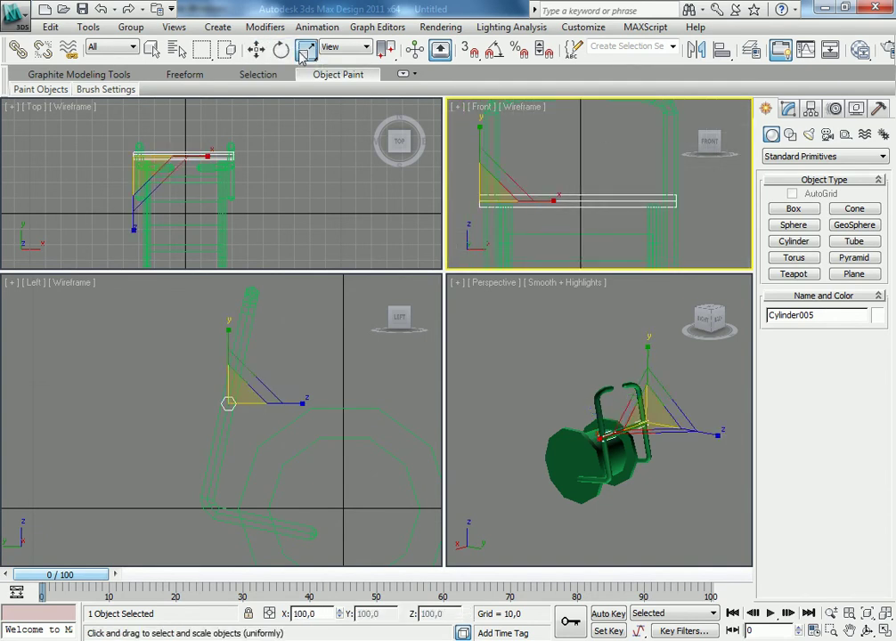
{"action": "key", "text": "r"}
{"action": "left_click_drag", "start_coordinate": [553, 201], "coordinate": [547, 201]}
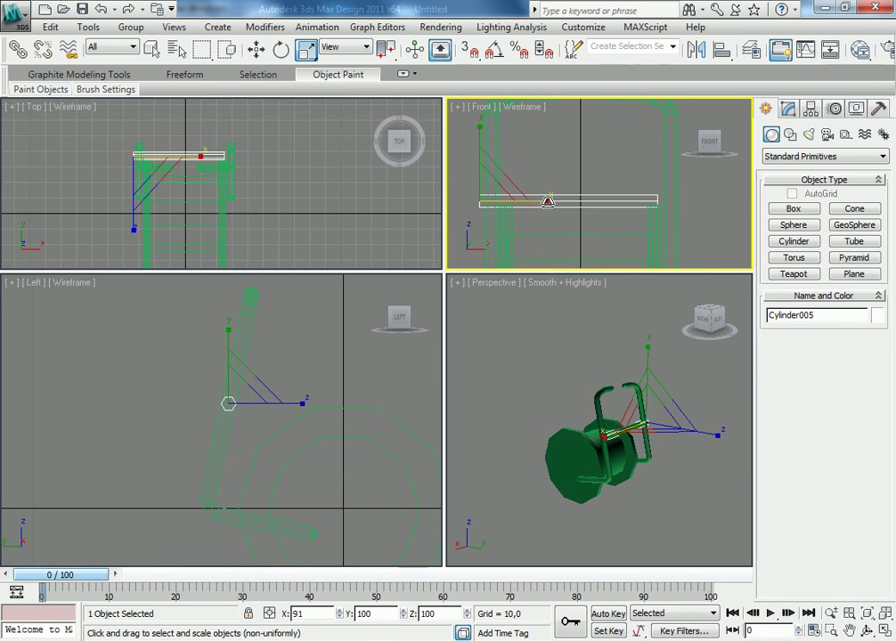
{"action": "left_click", "coordinate": [256, 50]}
{"action": "left_click_drag", "start_coordinate": [543, 201], "coordinate": [554, 202]}
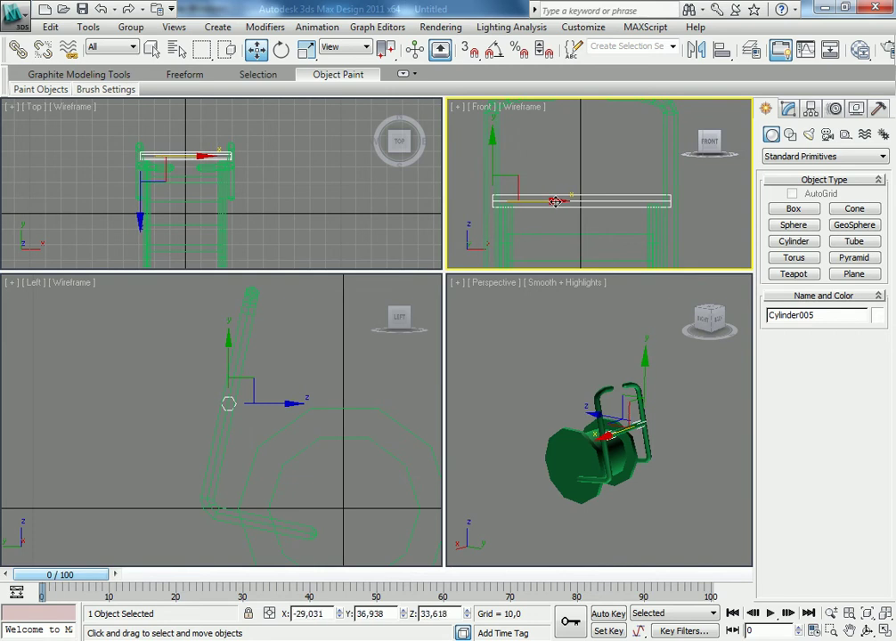
- Select only the new crossbar cylinder and convert it to an editable poly
{"action": "scroll", "coordinate": [267, 405], "scroll_direction": "up", "scroll_amount": 1}
{"action": "scroll", "coordinate": [262, 423], "scroll_direction": "up", "scroll_amount": 2}
{"action": "scroll", "coordinate": [256, 411], "scroll_direction": "up", "scroll_amount": 2}
{"action": "scroll", "coordinate": [271, 374], "scroll_direction": "up", "scroll_amount": 2}
{"action": "left_click_drag", "start_coordinate": [330, 470], "coordinate": [210, 350]}
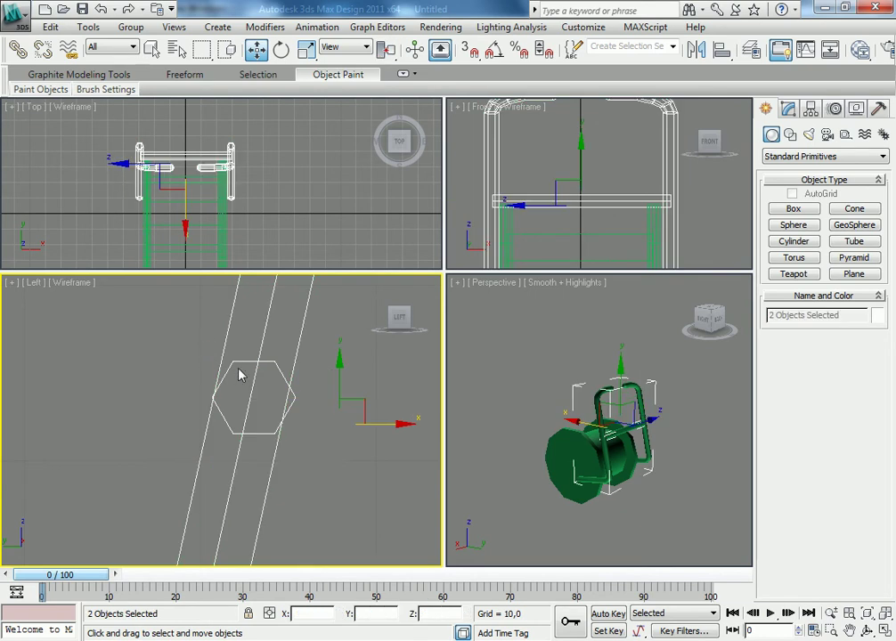
{"action": "left_click", "coordinate": [295, 397]}
{"action": "left_click", "coordinate": [295, 395]}
{"action": "right_click", "coordinate": [295, 386]}
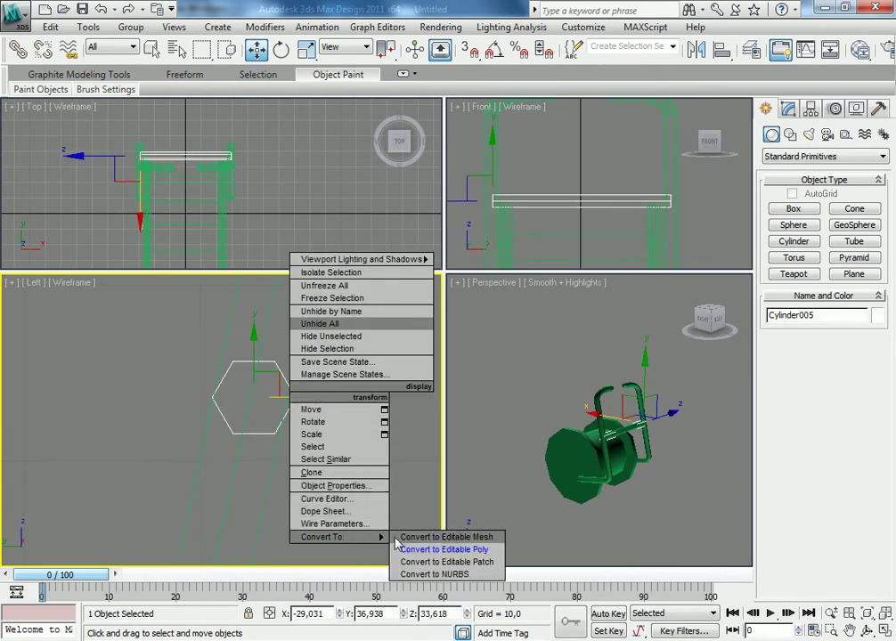
{"action": "left_click", "coordinate": [430, 549]}
- Select and then clear the crossbar's edges, return to object level, deselect, and orbit the Perspective view
{"action": "left_click", "coordinate": [801, 328]}
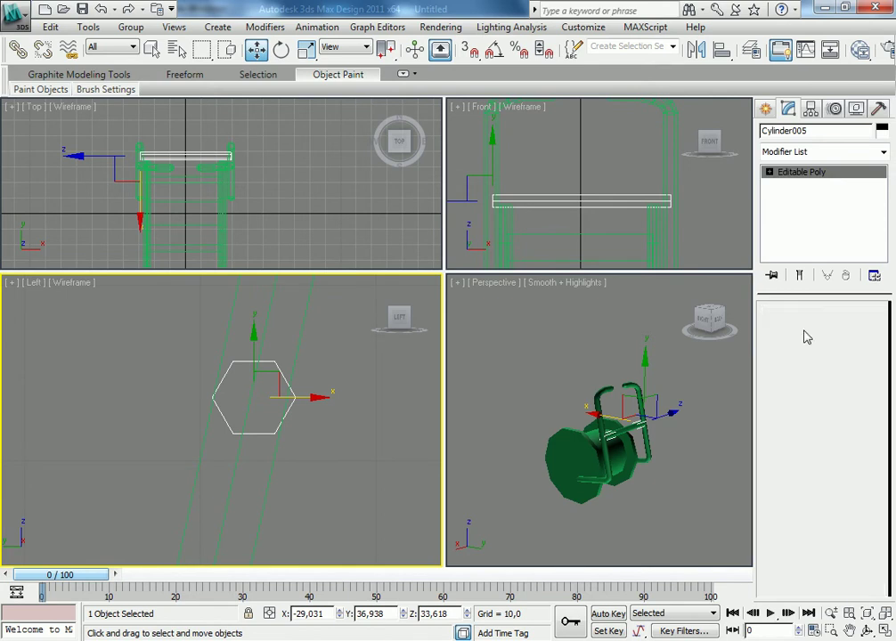
{"action": "left_click_drag", "start_coordinate": [364, 488], "coordinate": [188, 359]}
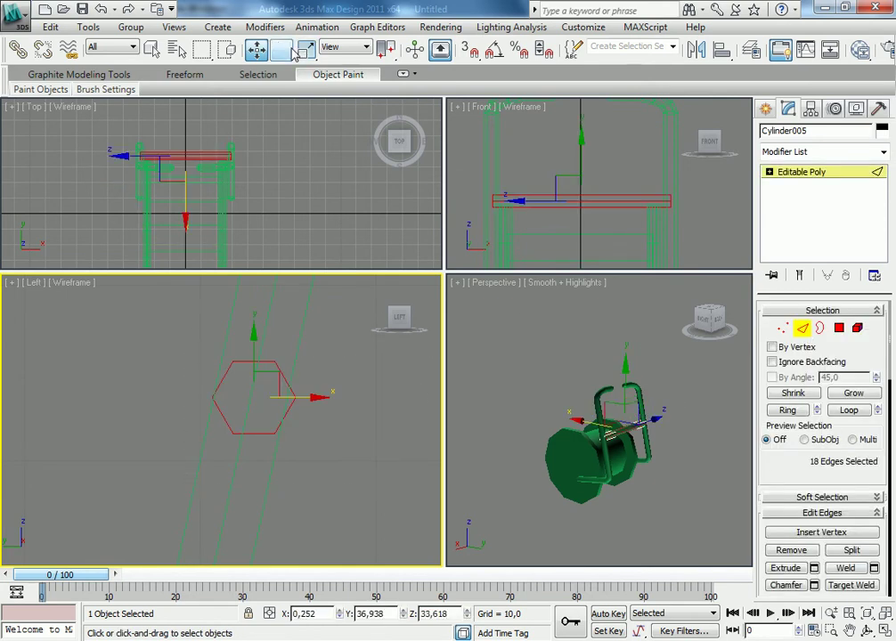
{"action": "key", "text": "r"}
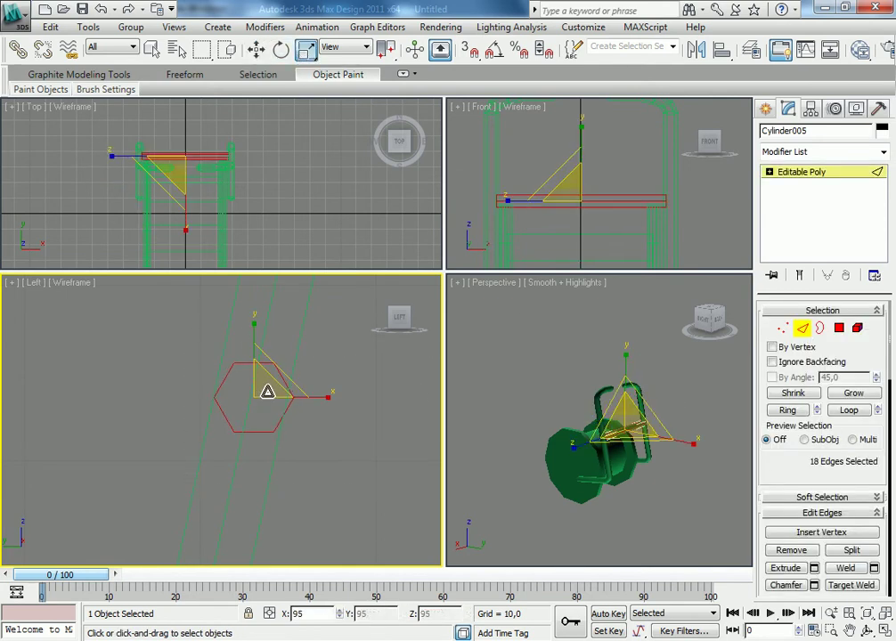
{"action": "left_click", "coordinate": [255, 51]}
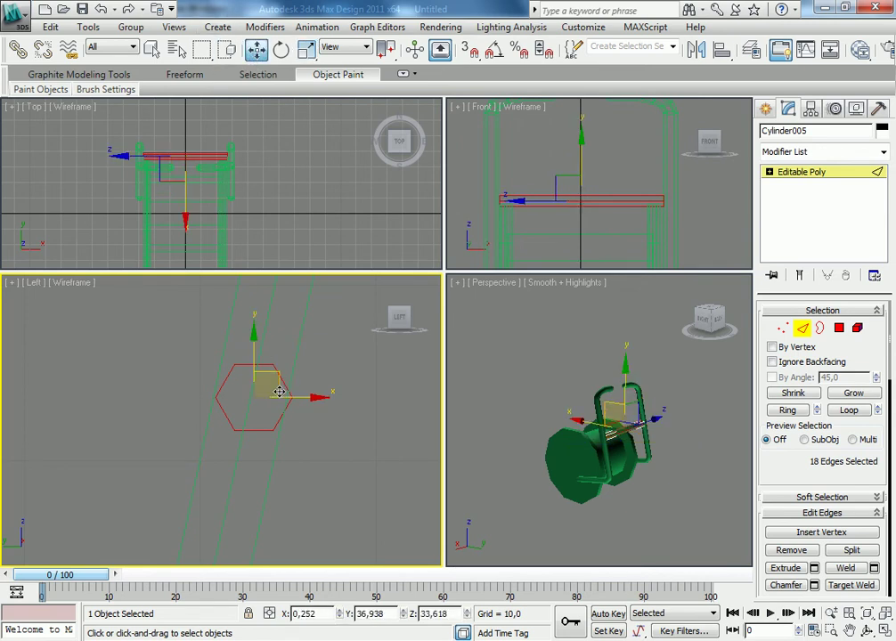
{"action": "left_click", "coordinate": [349, 374]}
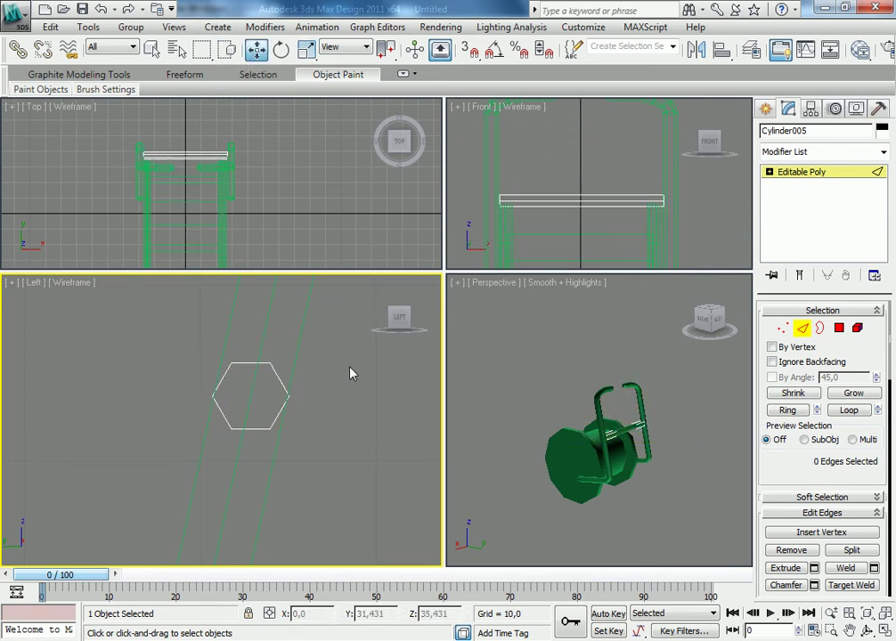
{"action": "left_click", "coordinate": [571, 386]}
{"action": "key", "text": "2"}
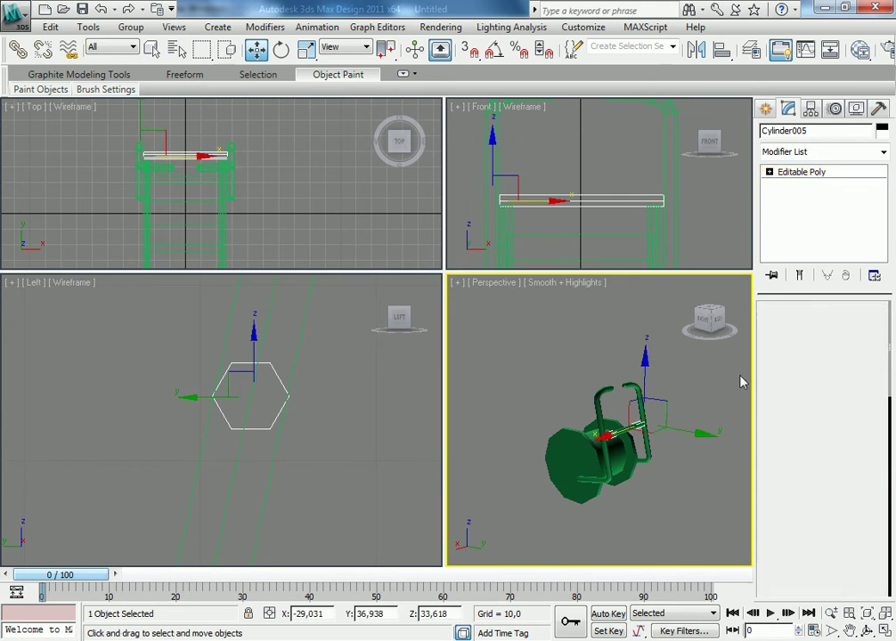
{"action": "left_click", "coordinate": [704, 419]}
{"action": "mouse_move", "coordinate": [704, 408]}
{"action": "middle_mouse_down", "text": "alt"}
{"action": "mouse_move", "coordinate": [550, 410]}
{"action": "mouse_move", "coordinate": [506, 376]}
{"action": "mouse_move", "coordinate": [497, 394]}
{"action": "middle_mouse_up", "text": "alt"}
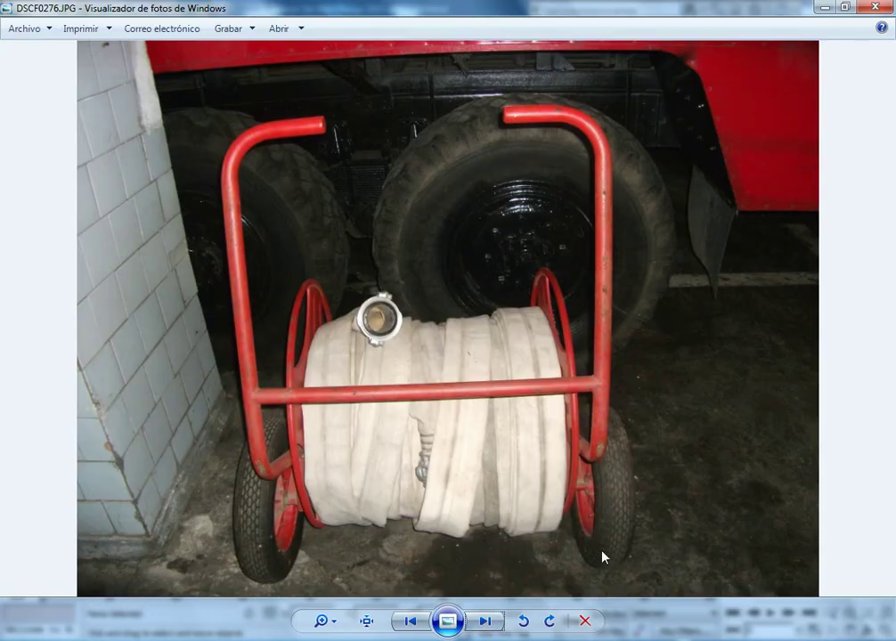
- Show the next reference photo, DSCF0275, and zoom in and out on the wheel
{"action": "left_click", "coordinate": [479, 626]}
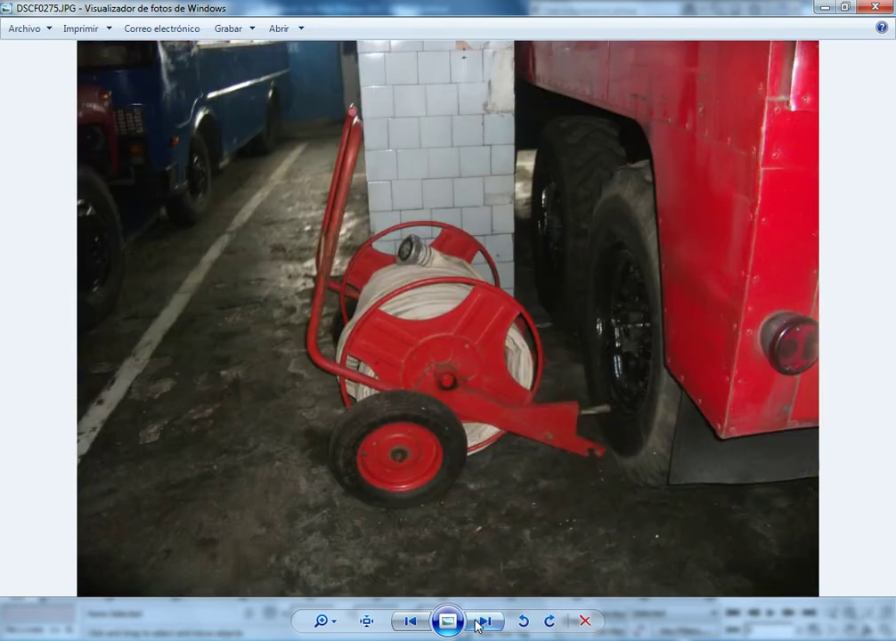
{"action": "scroll", "coordinate": [475, 489], "scroll_direction": "up", "scroll_amount": 1}
{"action": "scroll", "coordinate": [392, 465], "scroll_direction": "up", "scroll_amount": 1}
{"action": "scroll", "coordinate": [393, 465], "scroll_direction": "up", "scroll_amount": 2}
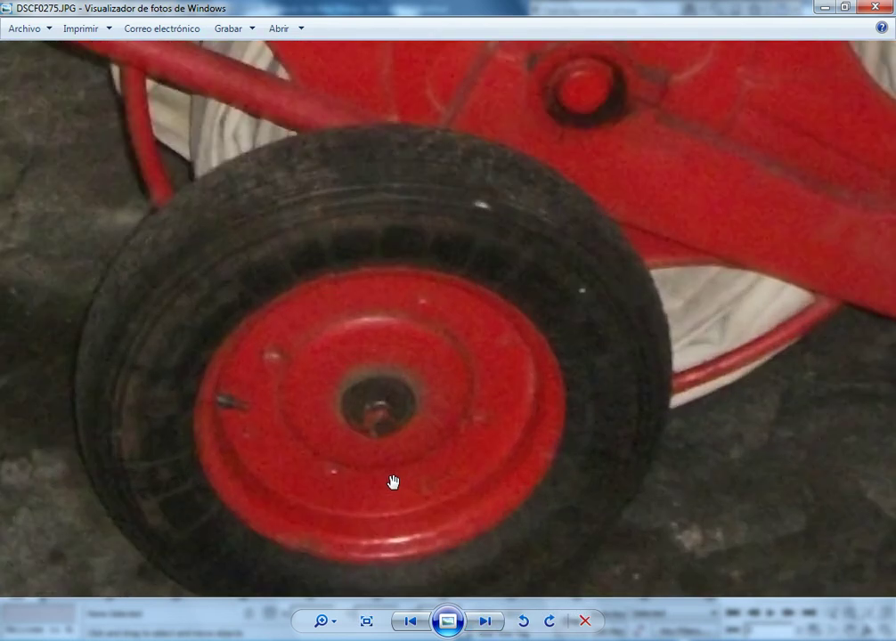
{"action": "scroll", "coordinate": [400, 476], "scroll_direction": "down", "scroll_amount": 1}
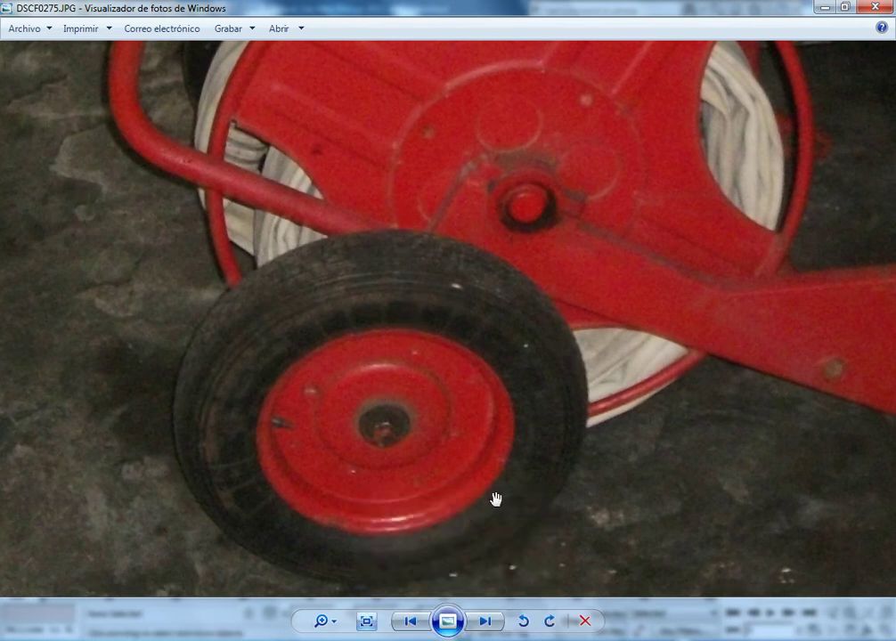
{"action": "scroll", "coordinate": [467, 408], "scroll_direction": "down", "scroll_amount": 2}
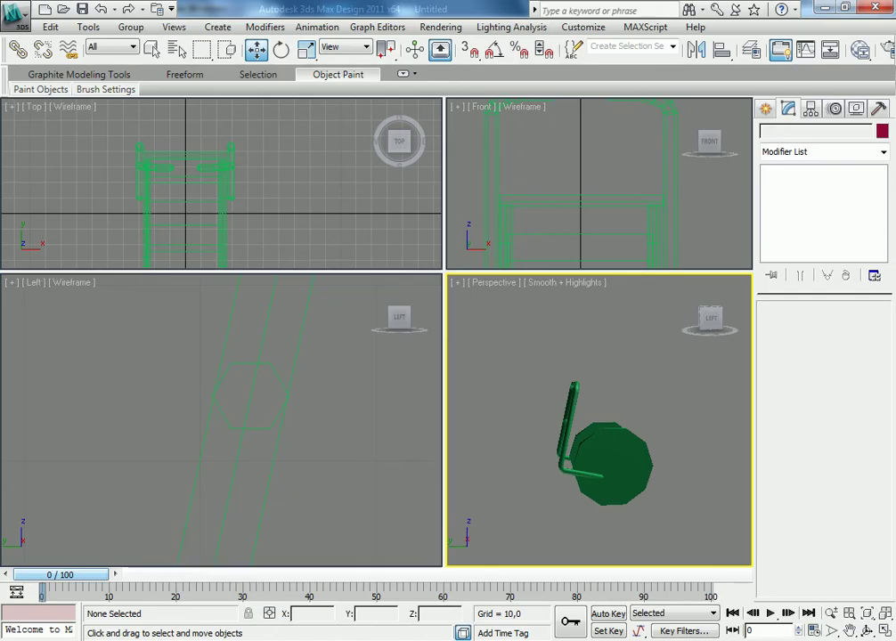
- Return to the 3ds Max scene and bring up standard primitive creation
{"action": "left_click", "coordinate": [292, 447]}
{"action": "scroll", "coordinate": [316, 460], "scroll_direction": "down", "scroll_amount": 5}
{"action": "scroll", "coordinate": [305, 467], "scroll_direction": "up", "scroll_amount": 3}
{"action": "scroll", "coordinate": [272, 472], "scroll_direction": "up", "scroll_amount": 2}
{"action": "left_click", "coordinate": [766, 109]}
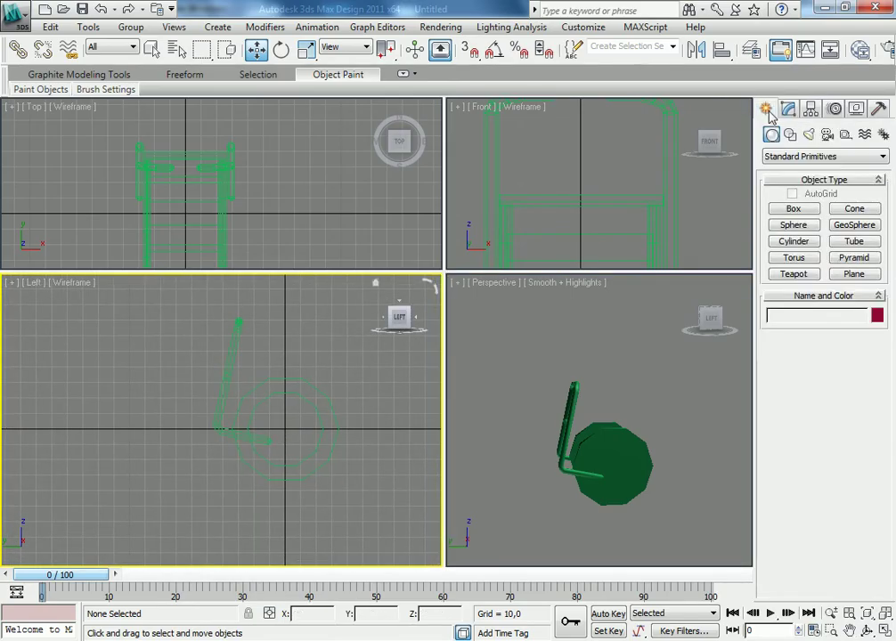
- Draw an 8-sided cylinder below the reel, radius 22.438 and height -19.469
{"action": "left_click", "coordinate": [794, 242]}
{"action": "scroll", "coordinate": [276, 491], "scroll_direction": "up", "scroll_amount": 2}
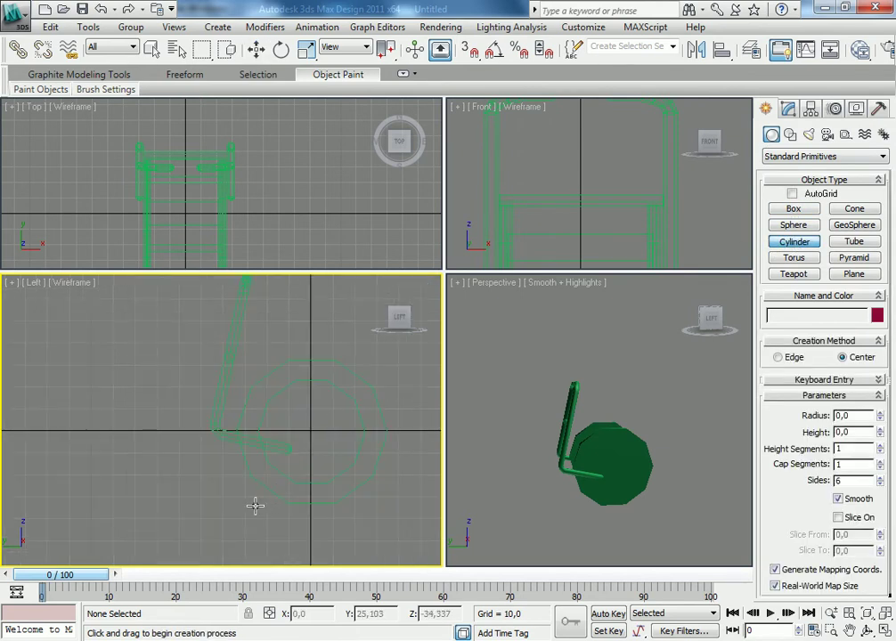
{"action": "left_click_drag", "start_coordinate": [255, 507], "coordinate": [260, 458]}
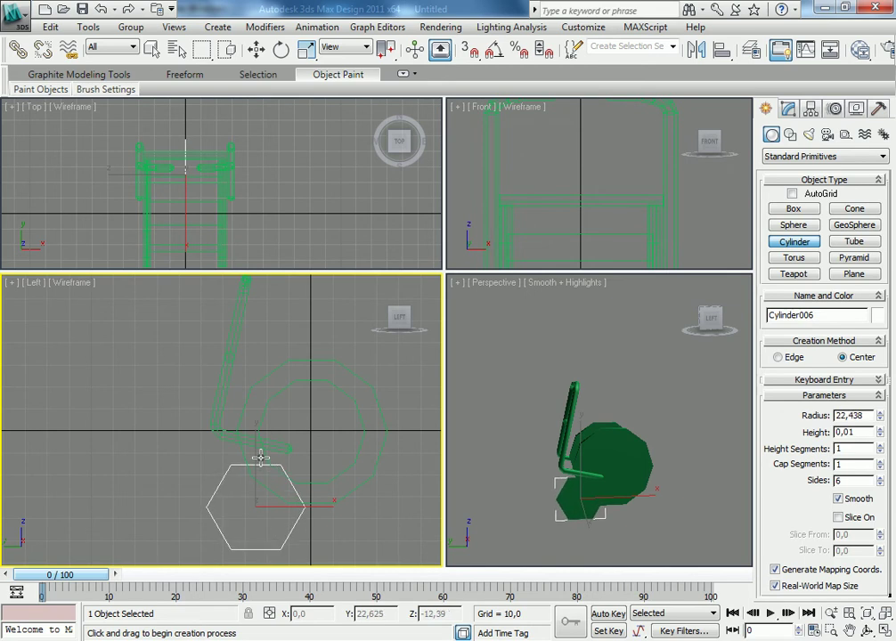
{"action": "left_click", "coordinate": [255, 500]}
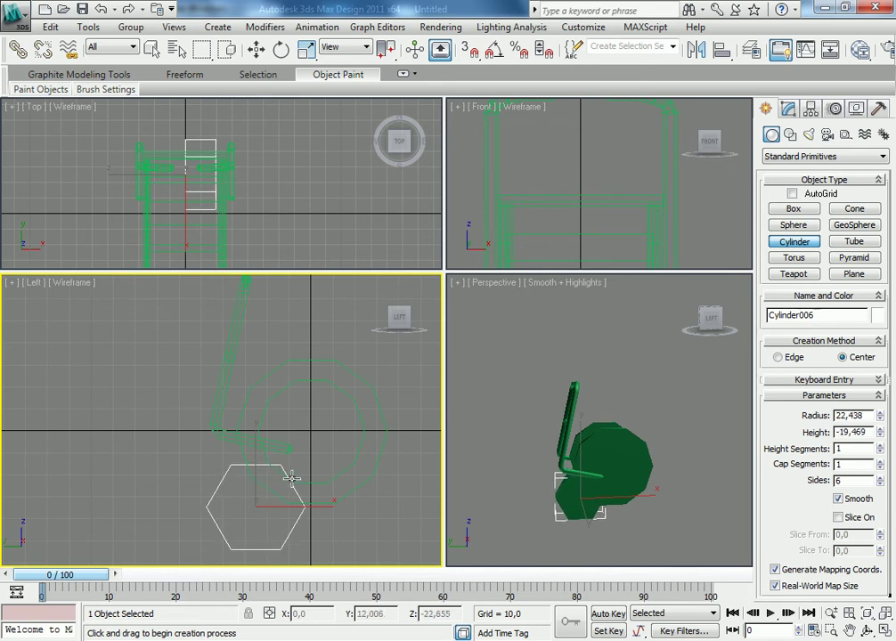
{"action": "left_click", "coordinate": [880, 478]}
{"action": "left_click", "coordinate": [881, 478]}
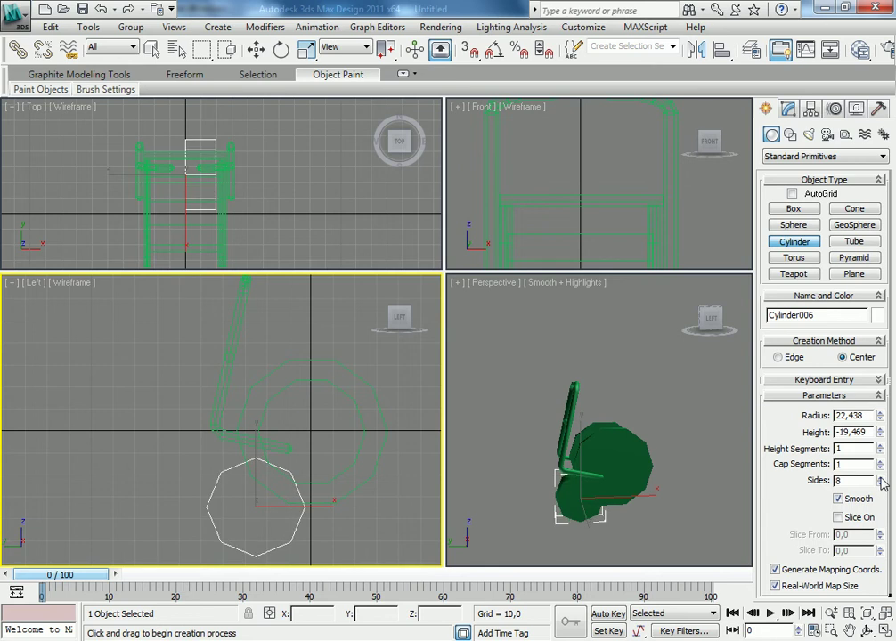
{"action": "key", "text": "w"}
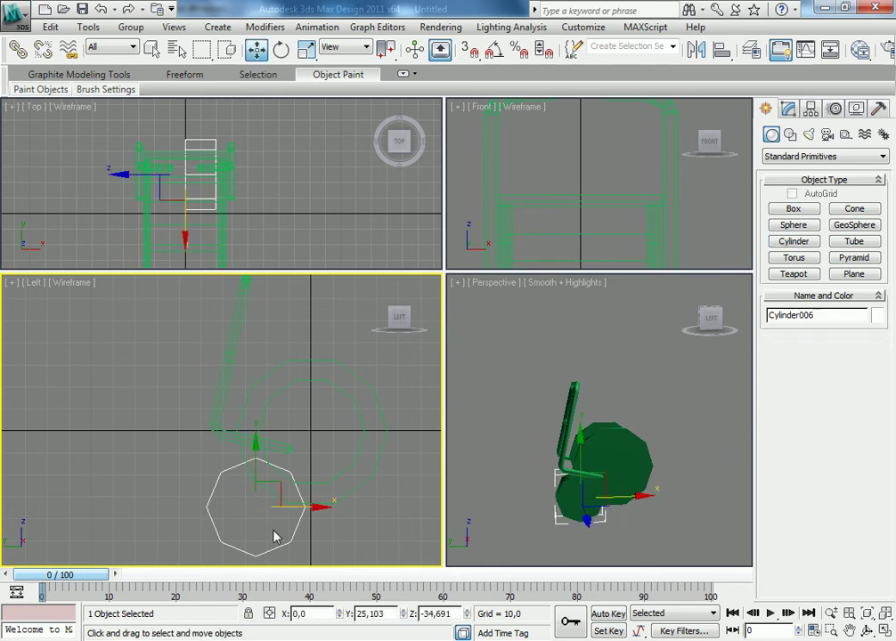
{"action": "right_click", "coordinate": [275, 537]}
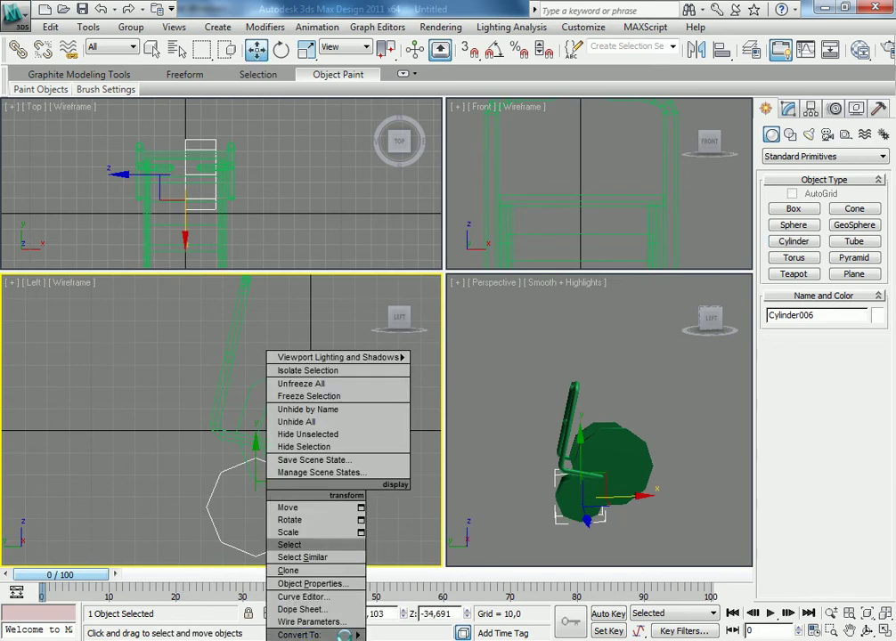
{"action": "mouse_move", "coordinate": [303, 634]}
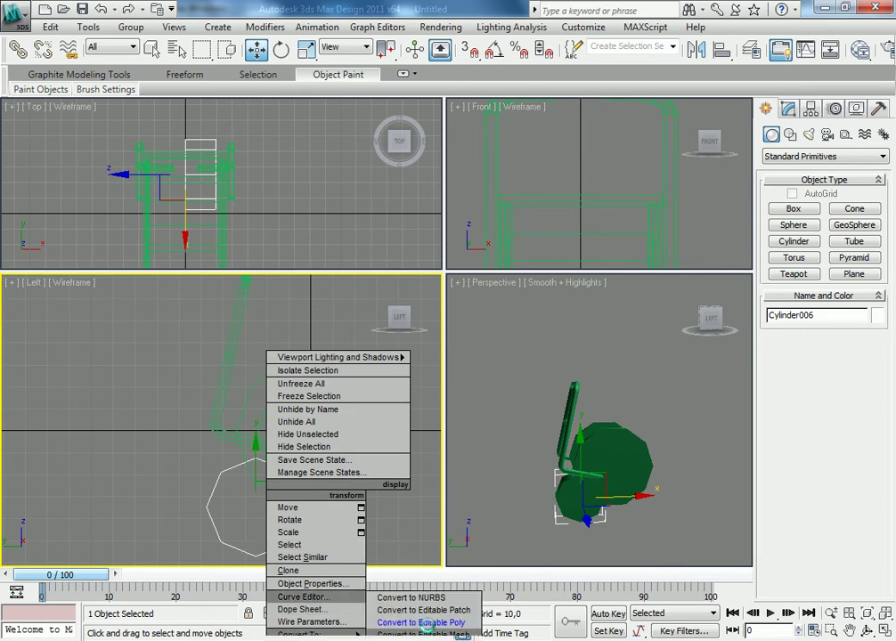
- Convert Cylinder006 to an editable poly and select the octagon's edges in Edge mode
{"action": "left_click", "coordinate": [431, 623]}
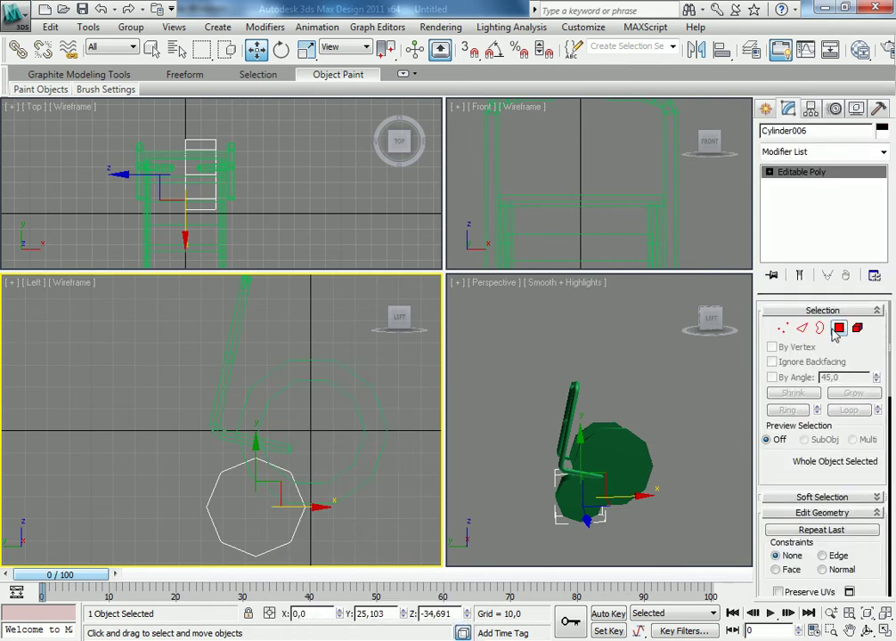
{"action": "left_click", "coordinate": [802, 328]}
{"action": "middle_click_drag", "start_coordinate": [353, 504], "coordinate": [350, 471]}
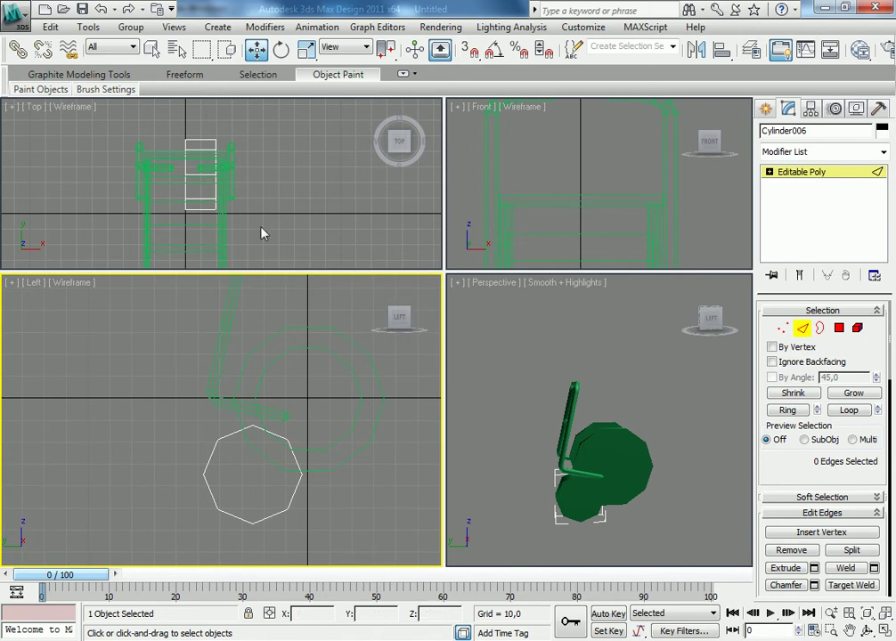
{"action": "left_click_drag", "start_coordinate": [176, 134], "coordinate": [236, 220]}
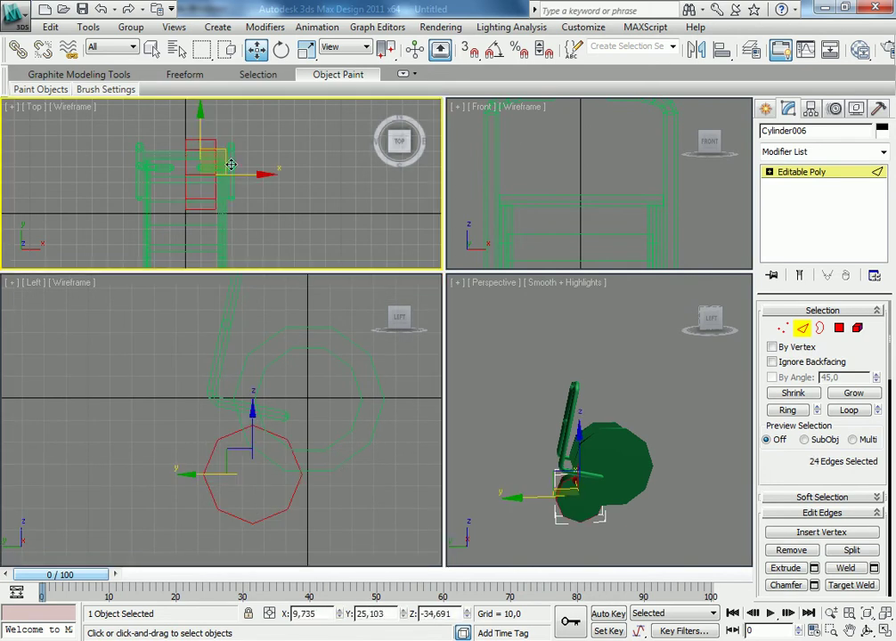
{"action": "left_click", "coordinate": [219, 158]}
{"action": "mouse_move", "coordinate": [229, 199]}
{"action": "left_mouse_down"}
{"action": "mouse_move", "coordinate": [218, 149]}
{"action": "mouse_move", "coordinate": [182, 156]}
{"action": "mouse_move", "coordinate": [272, 150]}
{"action": "left_mouse_up"}
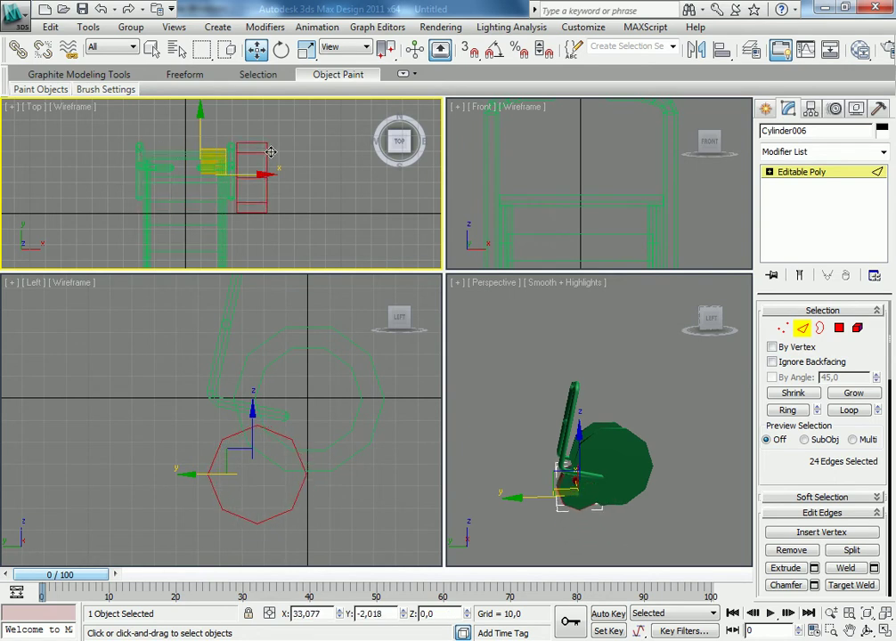
- Move one side's ring of edges left along X to make the wheel thinner
{"action": "scroll", "coordinate": [278, 434], "scroll_direction": "up", "scroll_amount": 1}
{"action": "scroll", "coordinate": [270, 421], "scroll_direction": "up", "scroll_amount": 2}
{"action": "scroll", "coordinate": [267, 420], "scroll_direction": "up", "scroll_amount": 4}
{"action": "left_click", "coordinate": [268, 168]}
{"action": "scroll", "coordinate": [267, 174], "scroll_direction": "up", "scroll_amount": 3}
{"action": "scroll", "coordinate": [262, 178], "scroll_direction": "down", "scroll_amount": 3}
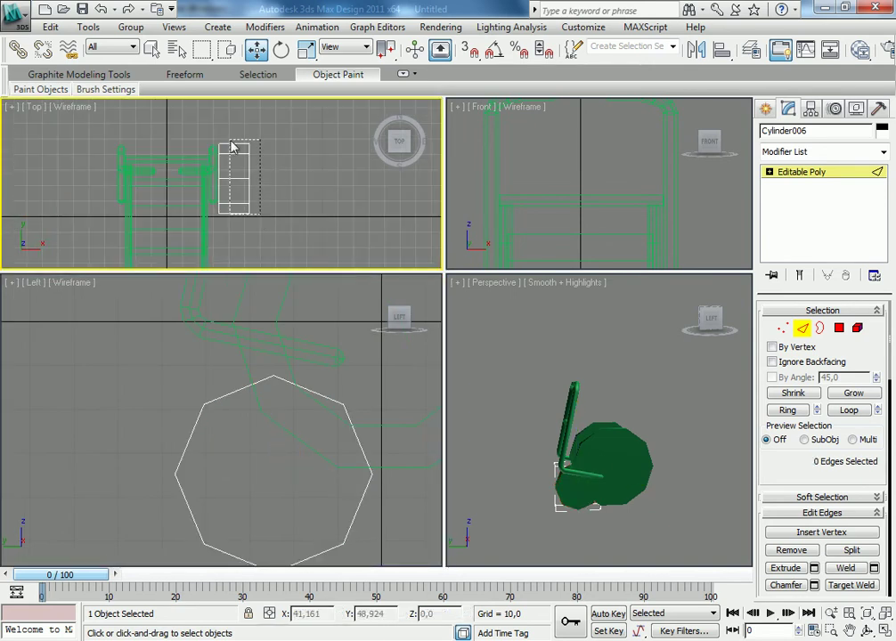
{"action": "left_click_drag", "start_coordinate": [230, 144], "coordinate": [225, 145]}
{"action": "left_click_drag", "start_coordinate": [232, 220], "coordinate": [234, 223]}
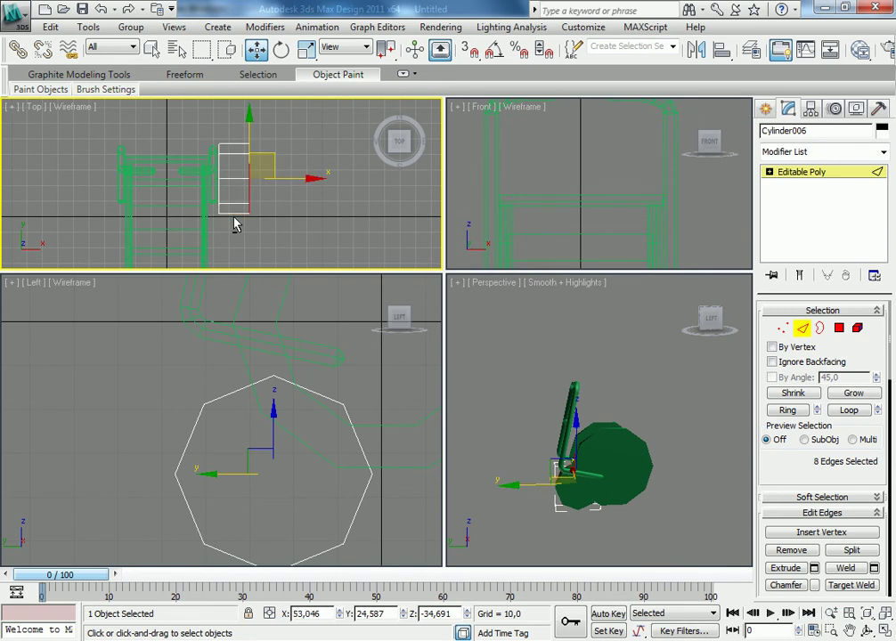
{"action": "left_click_drag", "start_coordinate": [314, 178], "coordinate": [301, 179]}
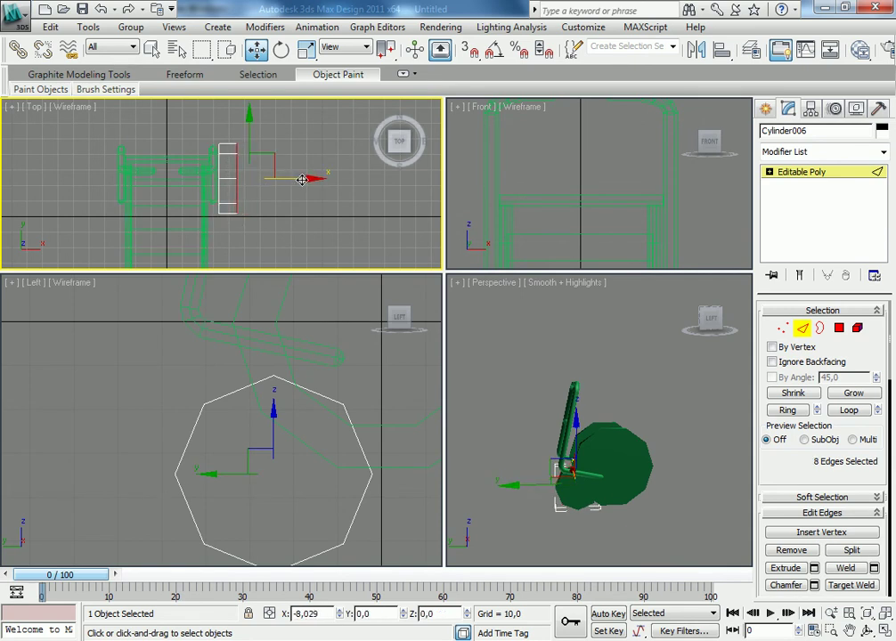
{"action": "left_click", "coordinate": [243, 192]}
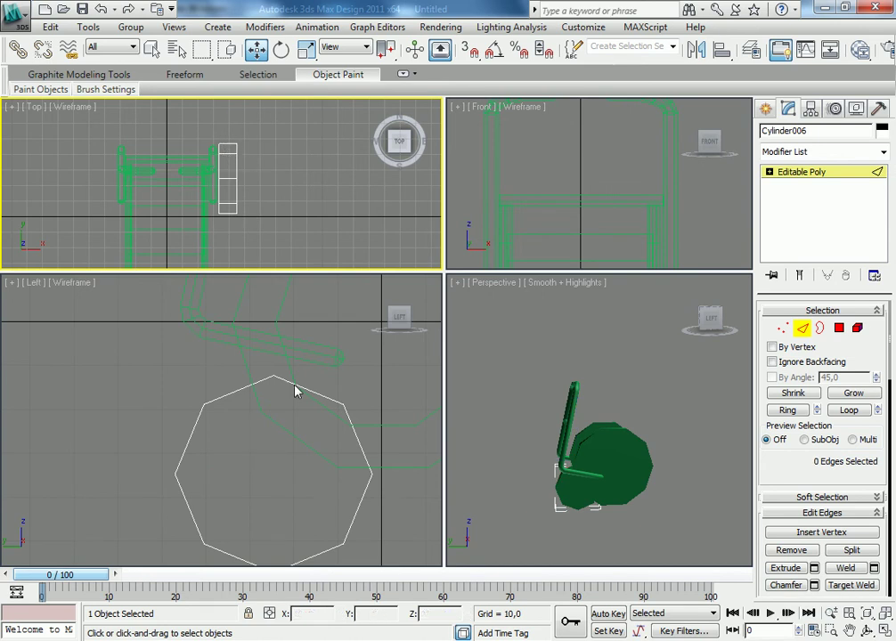
- Scale all of the octagon's edges down slightly, then reselect them
{"action": "scroll", "coordinate": [295, 391], "scroll_direction": "down", "scroll_amount": 2}
{"action": "scroll", "coordinate": [256, 422], "scroll_direction": "down", "scroll_amount": 3}
{"action": "mouse_move", "coordinate": [321, 506]}
{"action": "left_mouse_down"}
{"action": "mouse_move", "coordinate": [180, 376]}
{"action": "mouse_move", "coordinate": [138, 293]}
{"action": "left_mouse_up"}
{"action": "left_click", "coordinate": [306, 51]}
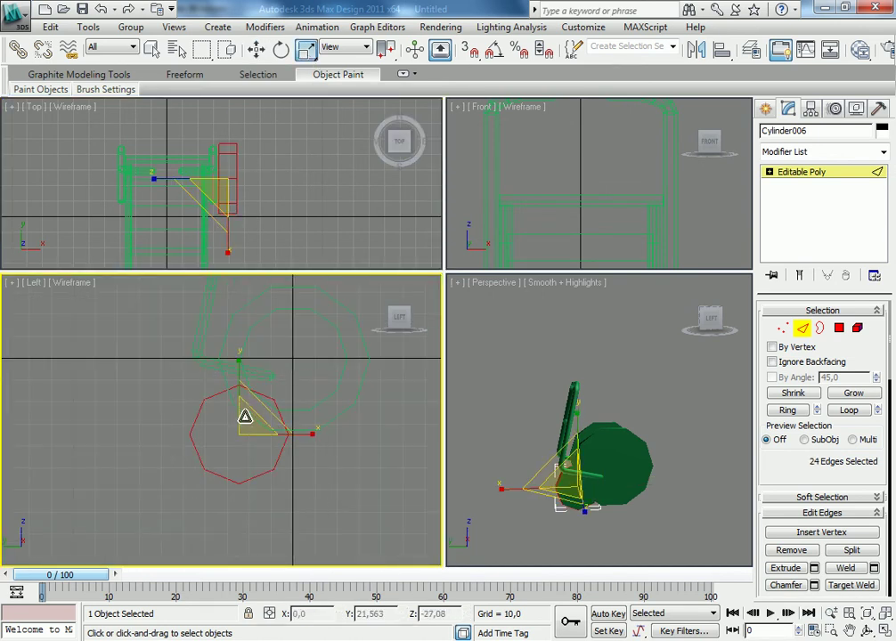
{"action": "left_click_drag", "start_coordinate": [244, 412], "coordinate": [245, 436]}
{"action": "left_click", "coordinate": [278, 536]}
{"action": "mouse_move", "coordinate": [245, 436]}
{"action": "middle_mouse_down"}
{"action": "mouse_move", "coordinate": [277, 536]}
{"action": "mouse_move", "coordinate": [278, 462]}
{"action": "middle_mouse_up"}
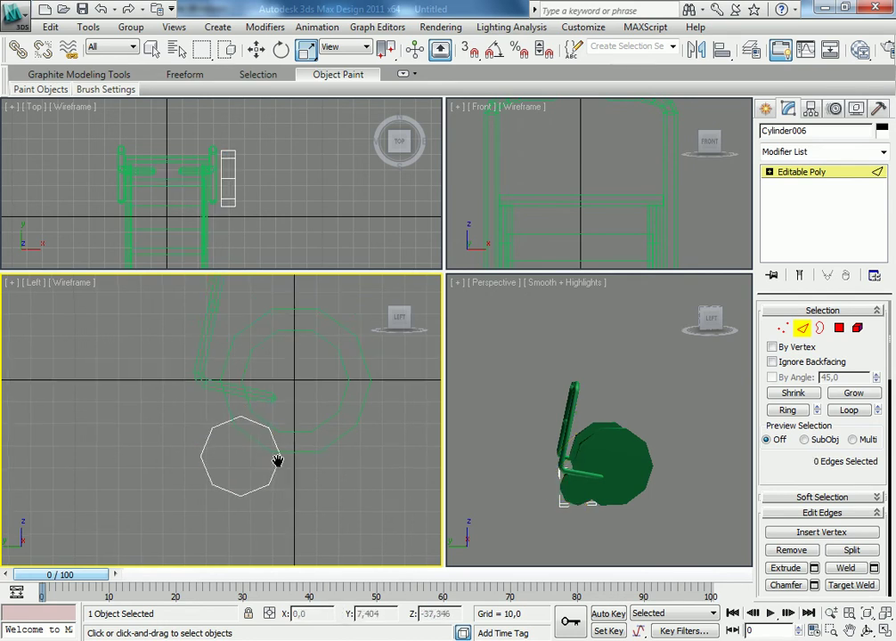
{"action": "left_click_drag", "start_coordinate": [186, 417], "coordinate": [294, 516]}
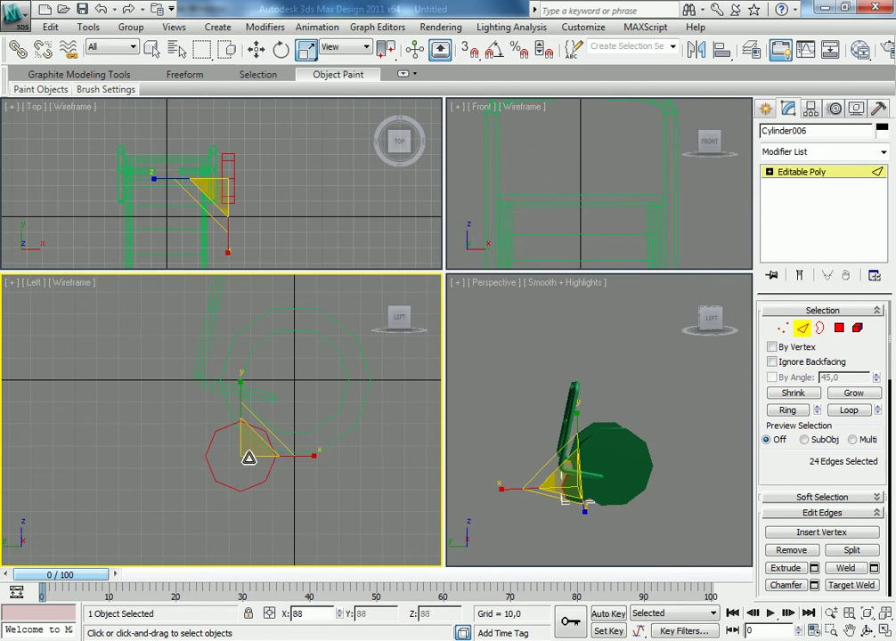
- Move the wheel's edges slightly along X, closer to the frame
{"action": "left_click", "coordinate": [257, 51]}
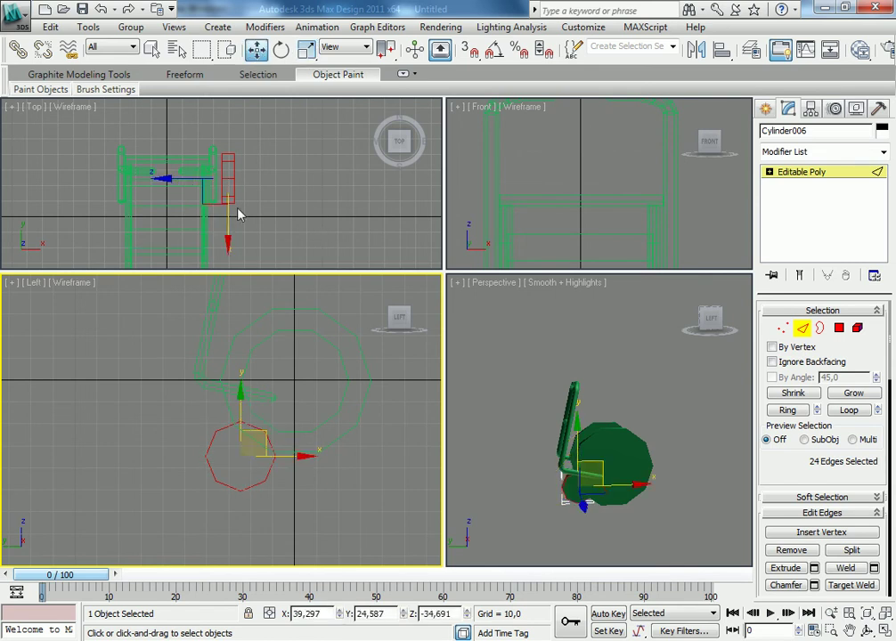
{"action": "mouse_move", "coordinate": [567, 476]}
{"action": "middle_mouse_down", "text": "alt"}
{"action": "mouse_move", "coordinate": [645, 495]}
{"action": "mouse_move", "coordinate": [702, 482]}
{"action": "mouse_move", "coordinate": [603, 478]}
{"action": "mouse_move", "coordinate": [701, 480]}
{"action": "middle_mouse_up", "text": "alt"}
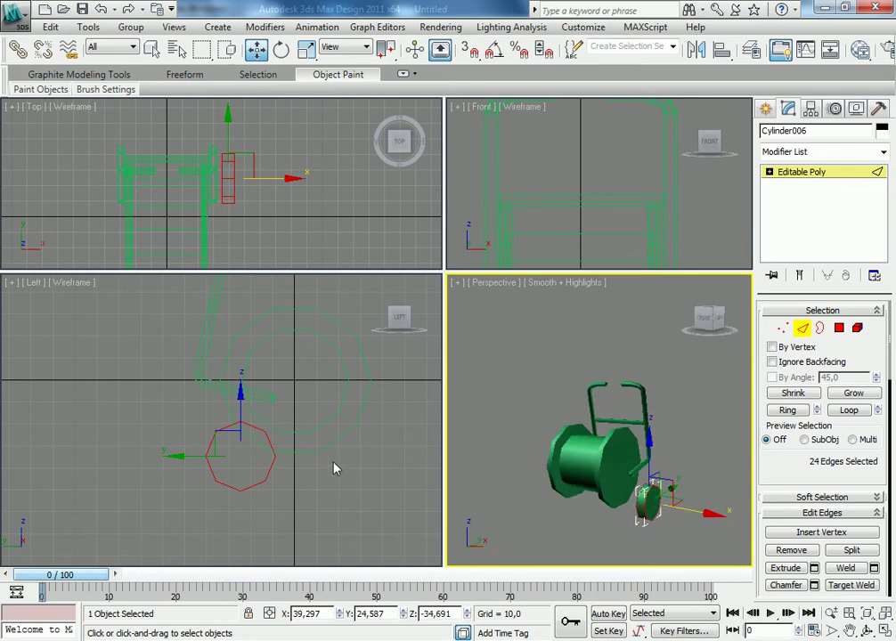
{"action": "middle_click_drag", "start_coordinate": [282, 198], "coordinate": [284, 195]}
{"action": "left_click_drag", "start_coordinate": [251, 152], "coordinate": [237, 147]}
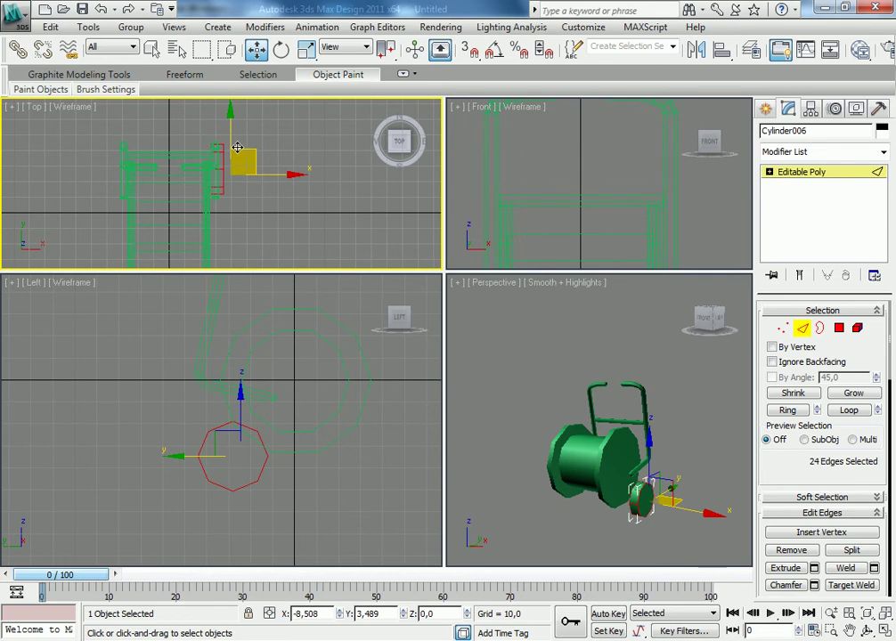
{"action": "left_click", "coordinate": [259, 209]}
- Reselect the wheel's edges and nudge them slightly along X in the Top view
{"action": "mouse_move", "coordinate": [481, 376]}
{"action": "middle_mouse_down", "text": "alt"}
{"action": "mouse_move", "coordinate": [473, 493]}
{"action": "mouse_move", "coordinate": [418, 519]}
{"action": "mouse_move", "coordinate": [478, 487]}
{"action": "middle_mouse_up", "text": "alt"}
{"action": "middle_click_drag", "start_coordinate": [262, 433], "coordinate": [271, 522]}
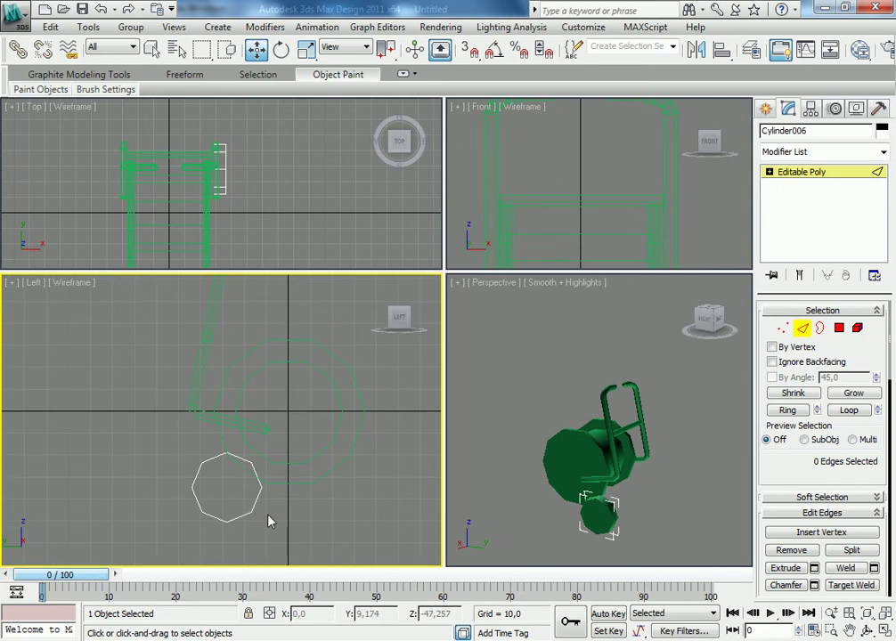
{"action": "left_click_drag", "start_coordinate": [255, 530], "coordinate": [176, 444]}
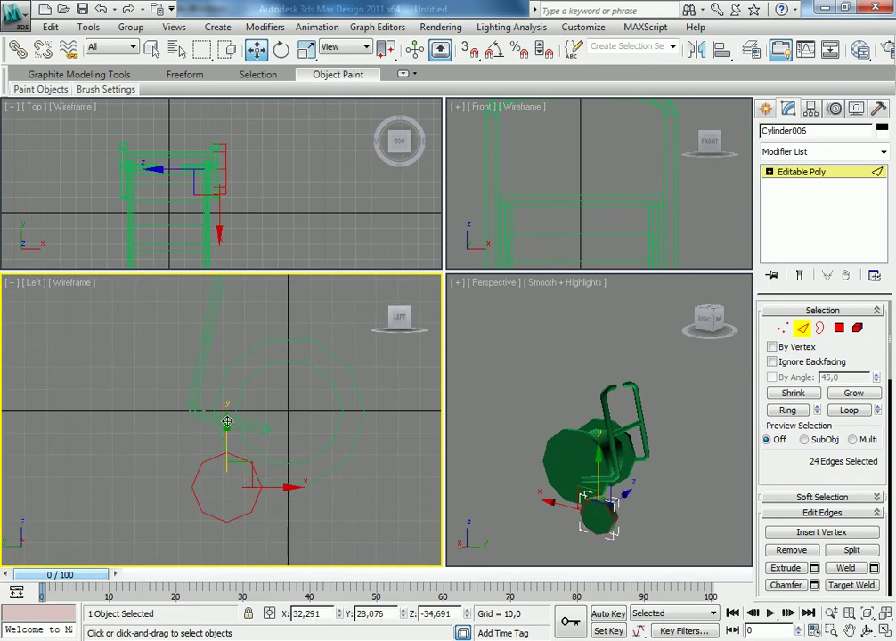
{"action": "left_click", "coordinate": [239, 168]}
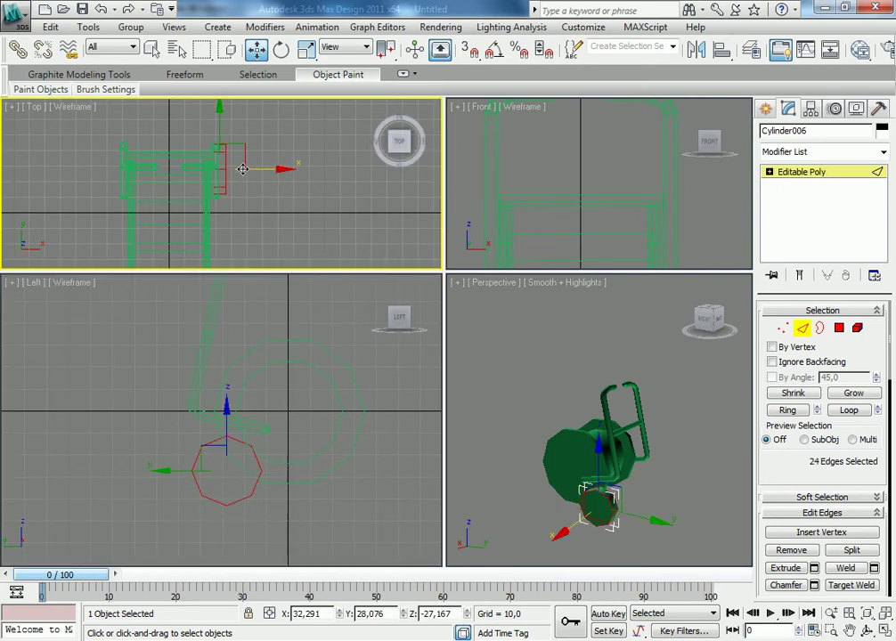
{"action": "left_click", "coordinate": [268, 223]}
{"action": "left_click_drag", "start_coordinate": [268, 223], "coordinate": [223, 140]}
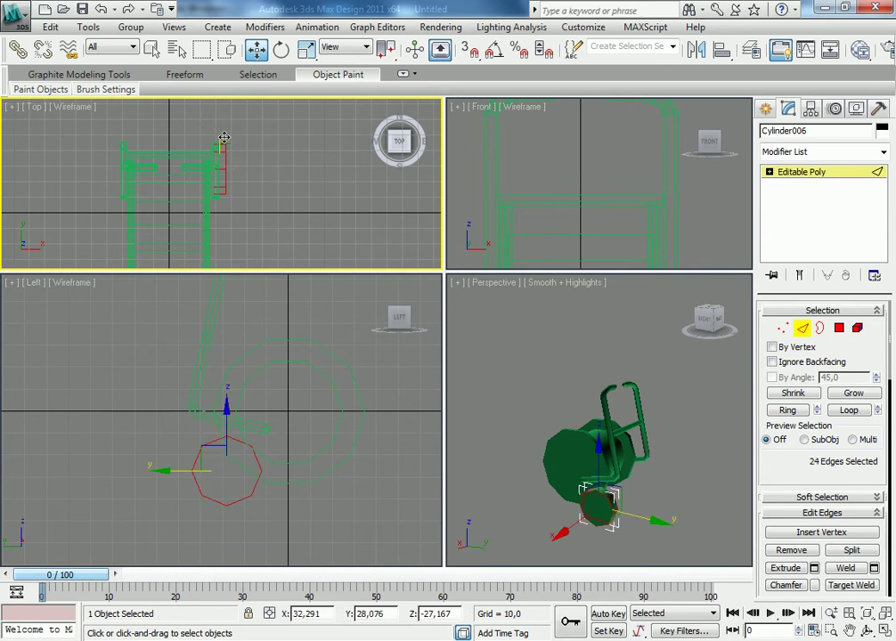
{"action": "left_click_drag", "start_coordinate": [284, 168], "coordinate": [292, 169]}
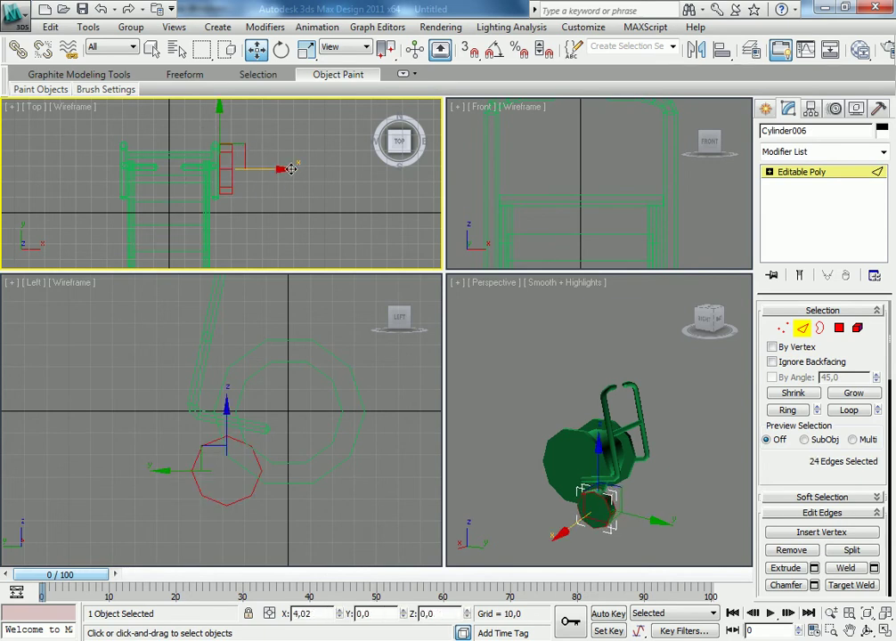
{"action": "left_click", "coordinate": [310, 234]}
{"action": "left_click_drag", "start_coordinate": [157, 413], "coordinate": [280, 533]}
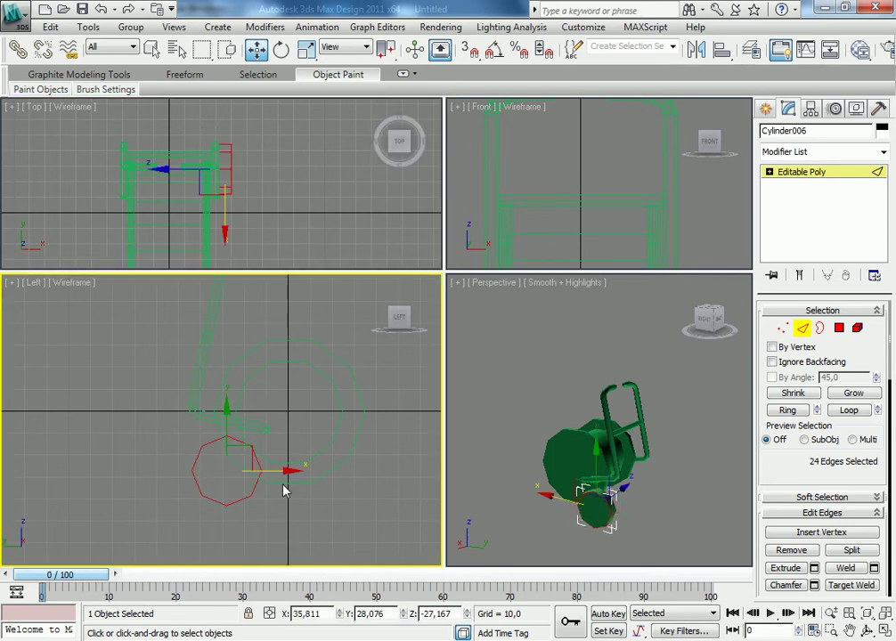
{"action": "left_click", "coordinate": [300, 497]}
{"action": "middle_click_drag", "start_coordinate": [300, 495], "coordinate": [312, 411]}
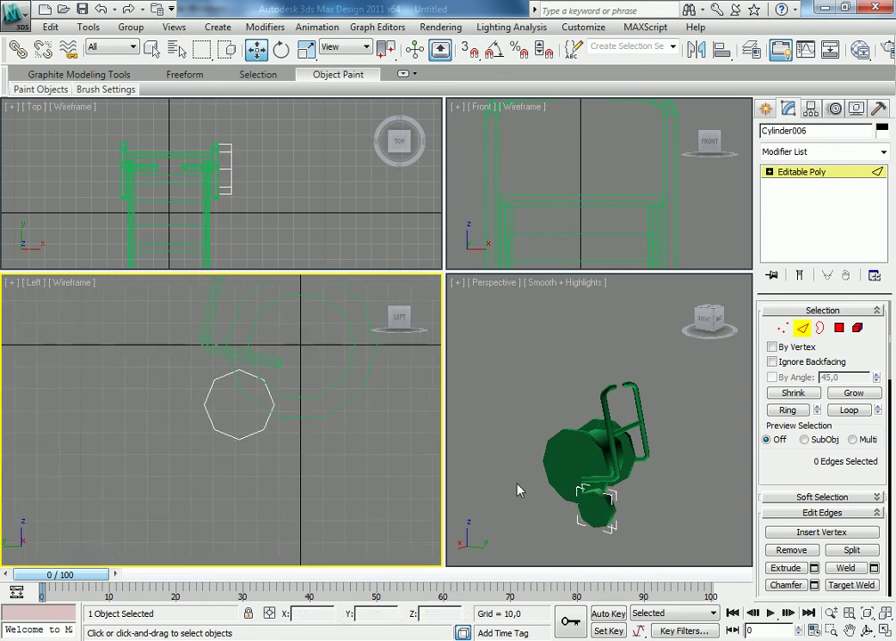
- Try selecting the wheel's octagonal cap face in Polygon mode, then return to Edge mode
{"action": "scroll", "coordinate": [520, 489], "scroll_direction": "up", "scroll_amount": 5}
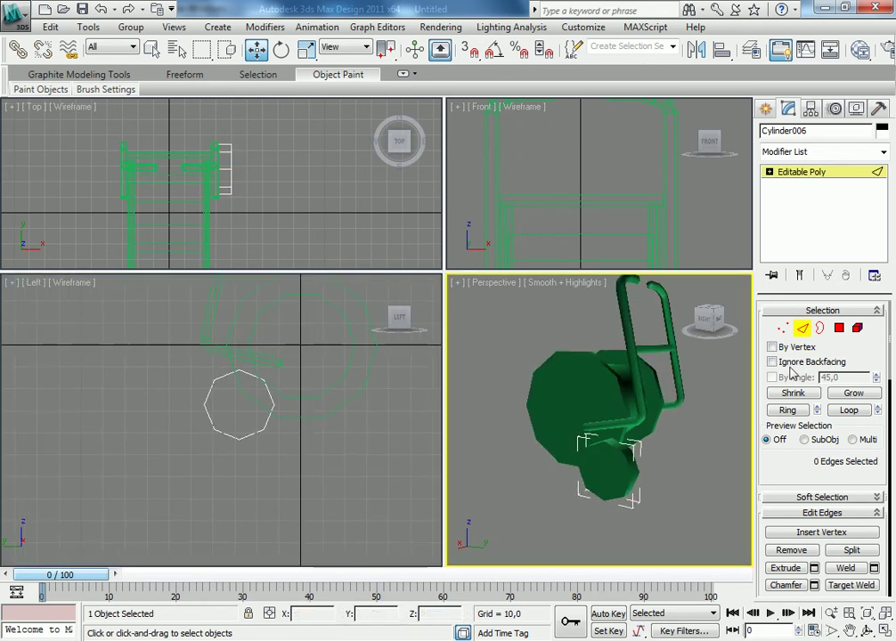
{"action": "key", "text": "4"}
{"action": "left_click", "coordinate": [614, 470]}
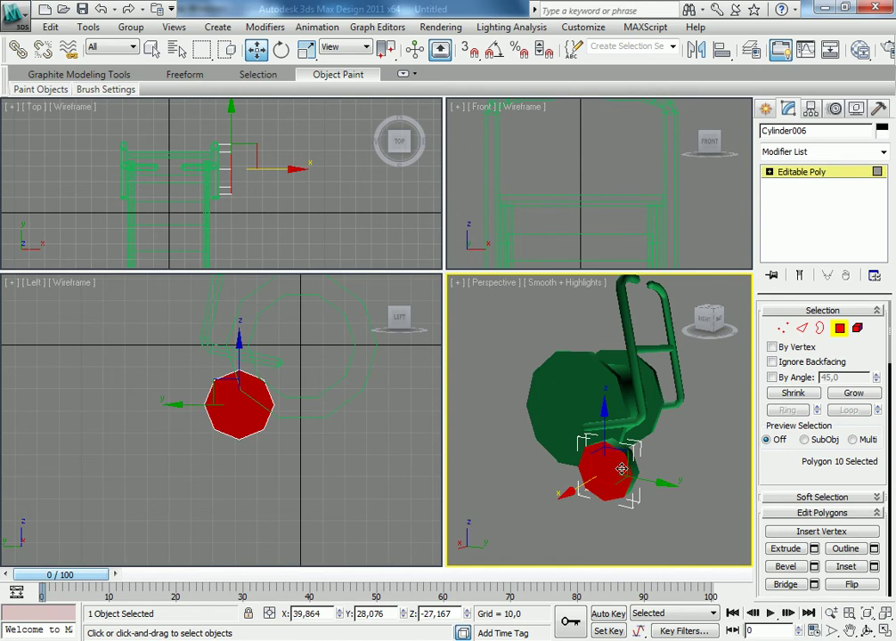
{"action": "left_click", "coordinate": [622, 469]}
{"action": "left_click", "coordinate": [621, 471]}
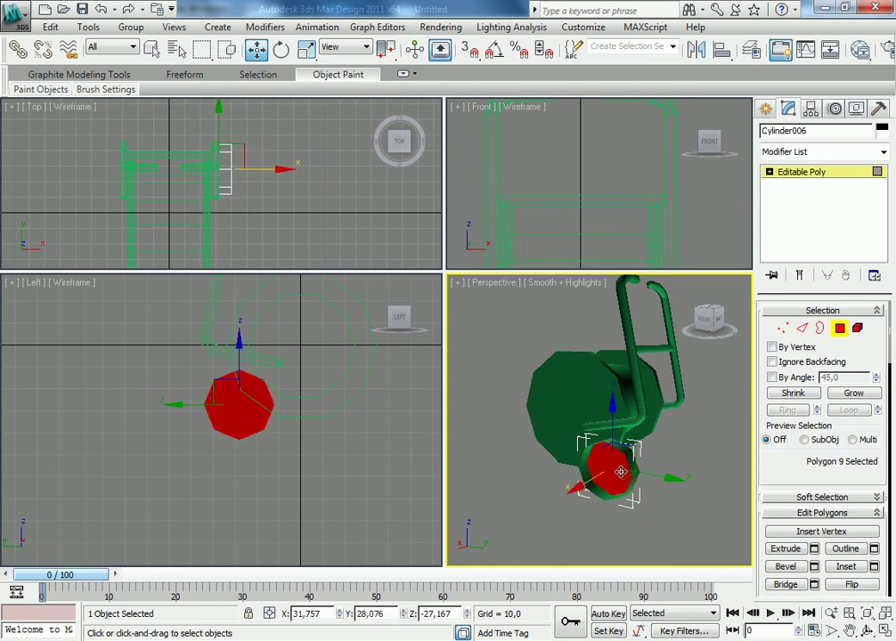
{"action": "left_click", "coordinate": [621, 471]}
{"action": "left_click", "coordinate": [802, 328]}
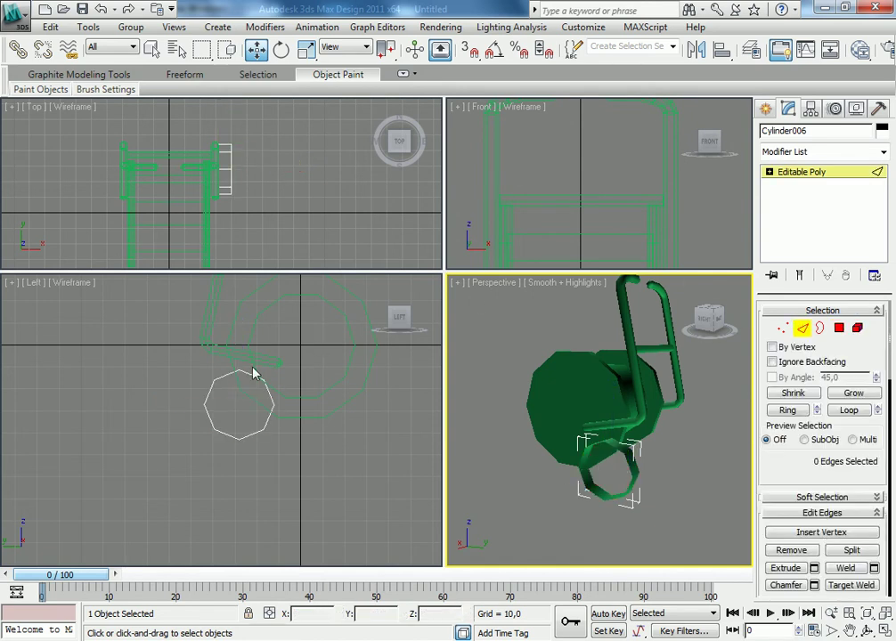
- Select one rim's edge ring in the Top view and slide it along X
{"action": "left_click", "coordinate": [250, 210]}
{"action": "left_click_drag", "start_coordinate": [226, 140], "coordinate": [210, 201]}
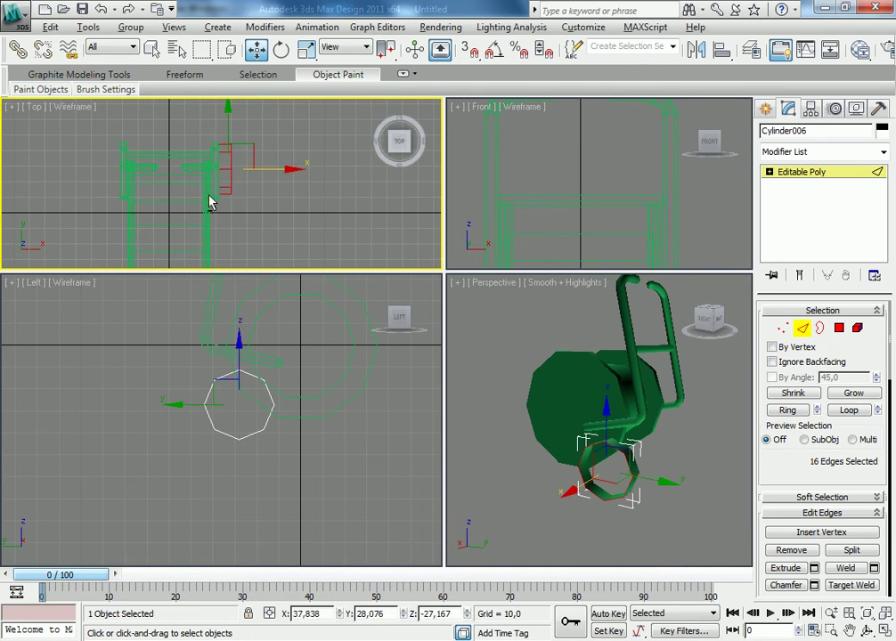
{"action": "left_click", "coordinate": [226, 140]}
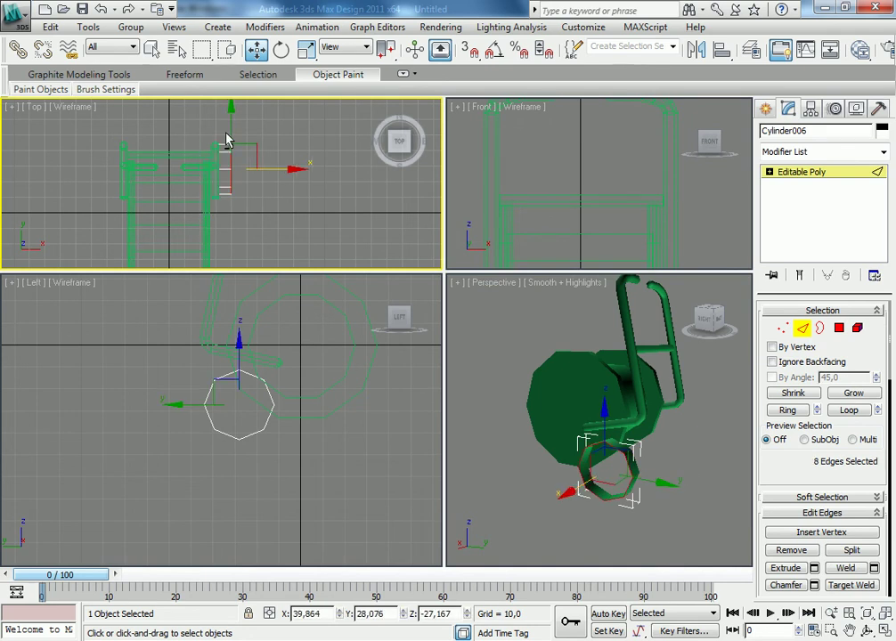
{"action": "scroll", "coordinate": [230, 150], "scroll_direction": "up", "scroll_amount": 2}
{"action": "scroll", "coordinate": [254, 165], "scroll_direction": "up", "scroll_amount": 2}
{"action": "scroll", "coordinate": [278, 199], "scroll_direction": "up", "scroll_amount": 1}
{"action": "left_click_drag", "start_coordinate": [301, 196], "coordinate": [263, 197]}
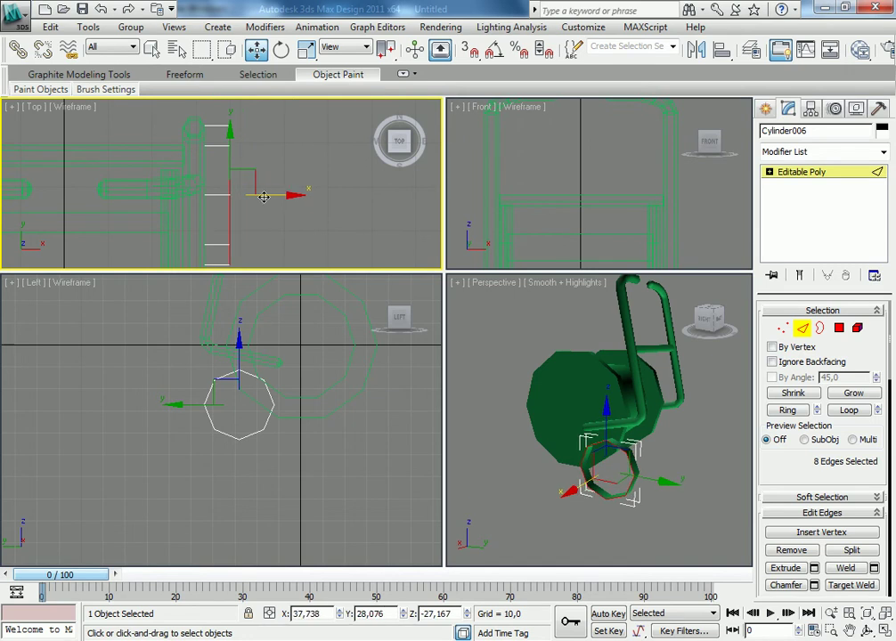
{"action": "scroll", "coordinate": [266, 194], "scroll_direction": "up", "scroll_amount": 2}
{"action": "scroll", "coordinate": [271, 189], "scroll_direction": "up", "scroll_amount": 1}
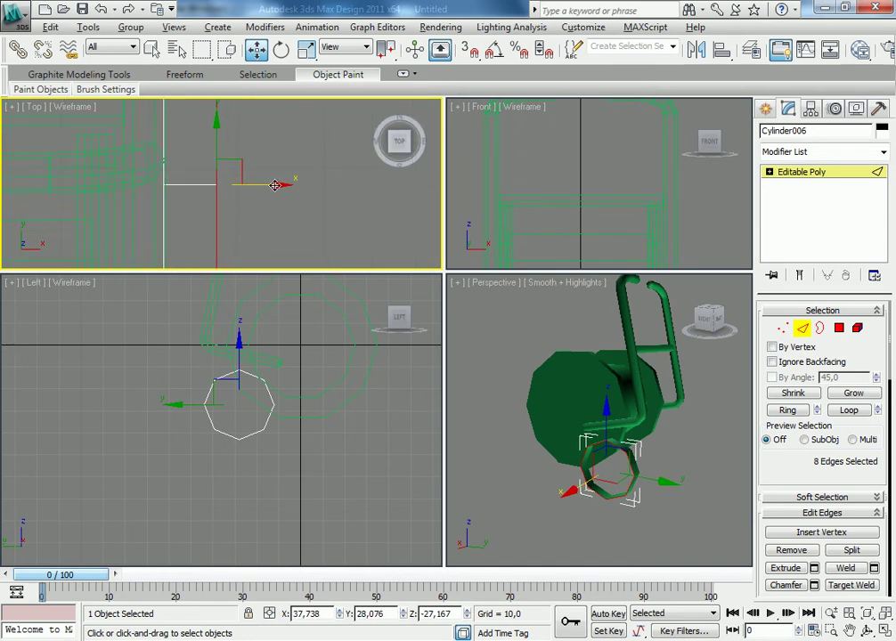
{"action": "key", "text": "alt"}
{"action": "left_click_drag", "start_coordinate": [277, 185], "coordinate": [306, 184]}
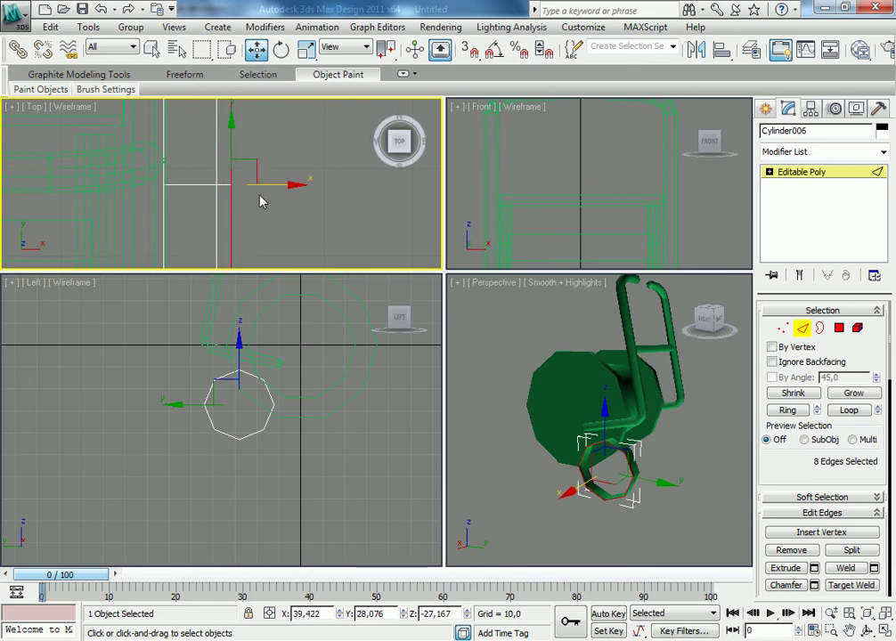
- Scale the rim edge ring down to 92 percent in the Left view
{"action": "left_click", "coordinate": [305, 49]}
{"action": "left_click", "coordinate": [260, 380]}
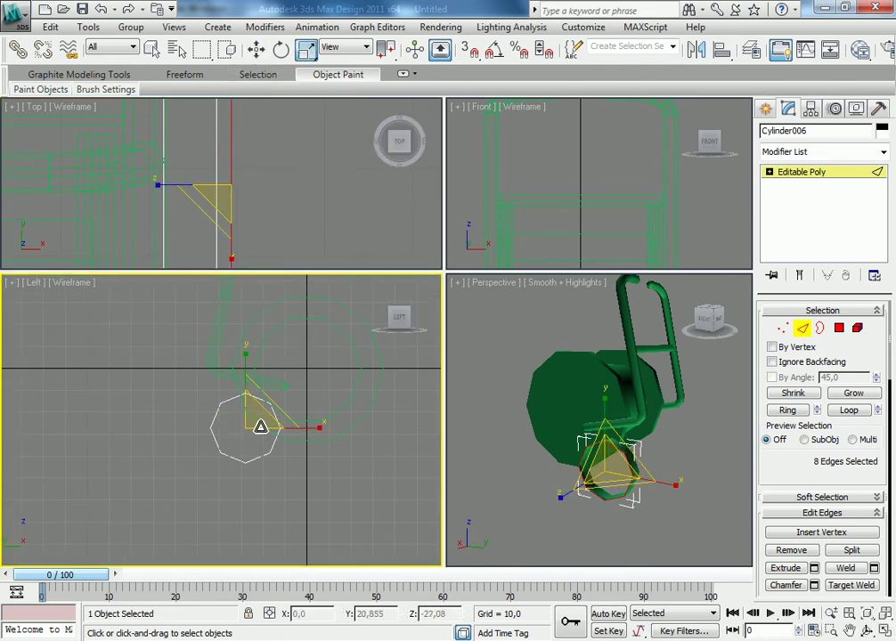
{"action": "left_click_drag", "start_coordinate": [257, 423], "coordinate": [258, 431]}
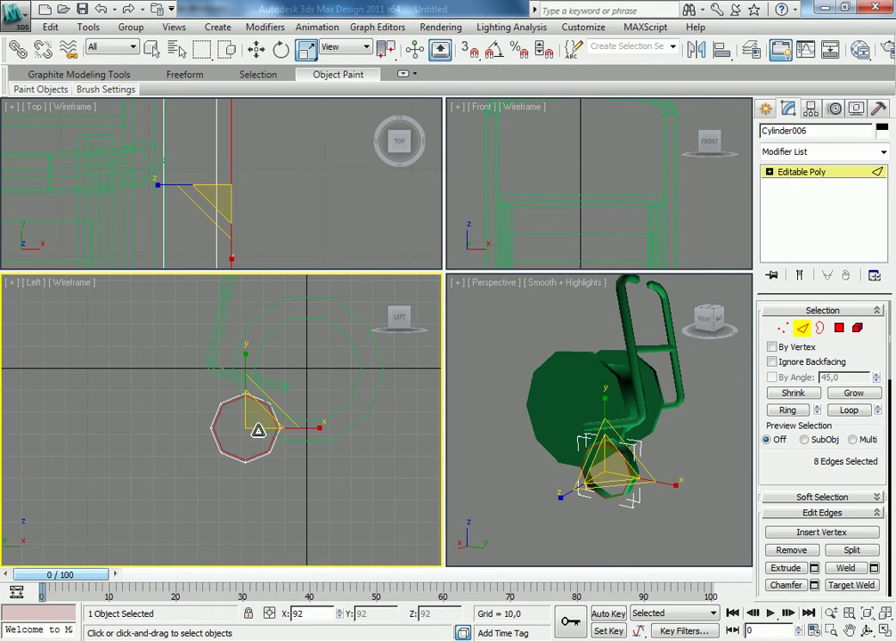
{"action": "mouse_move", "coordinate": [620, 499]}
{"action": "middle_mouse_down", "text": "alt"}
{"action": "mouse_move", "coordinate": [526, 463]}
{"action": "mouse_move", "coordinate": [580, 520]}
{"action": "middle_mouse_up", "text": "alt"}
{"action": "scroll", "coordinate": [570, 484], "scroll_direction": "up", "scroll_amount": 5}
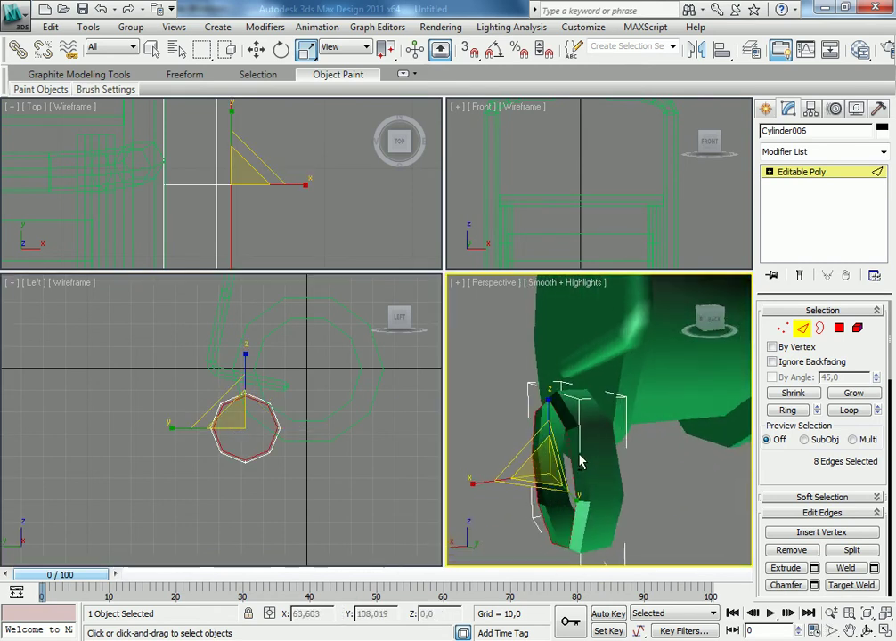
{"action": "middle_click_drag", "start_coordinate": [300, 184], "coordinate": [280, 207]}
{"action": "scroll", "coordinate": [280, 207], "scroll_direction": "down", "scroll_amount": 1}
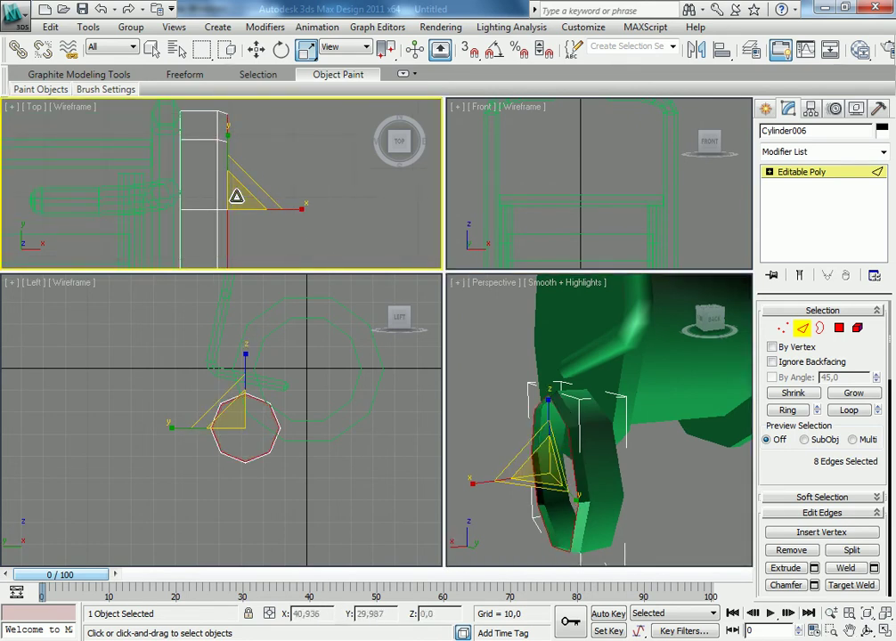
- Push the rim edges slightly outward along X
{"action": "left_click", "coordinate": [252, 50]}
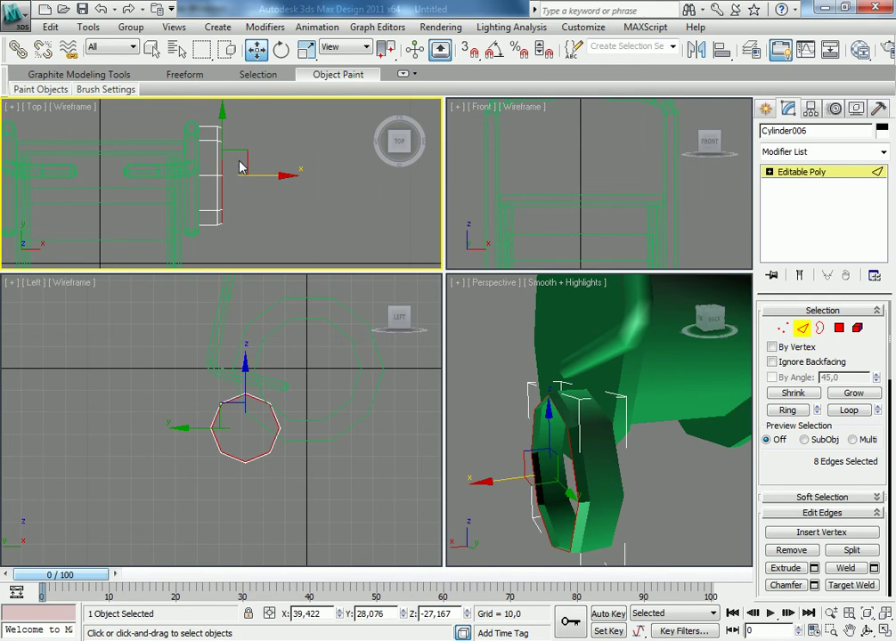
{"action": "left_click_drag", "start_coordinate": [274, 185], "coordinate": [282, 188]}
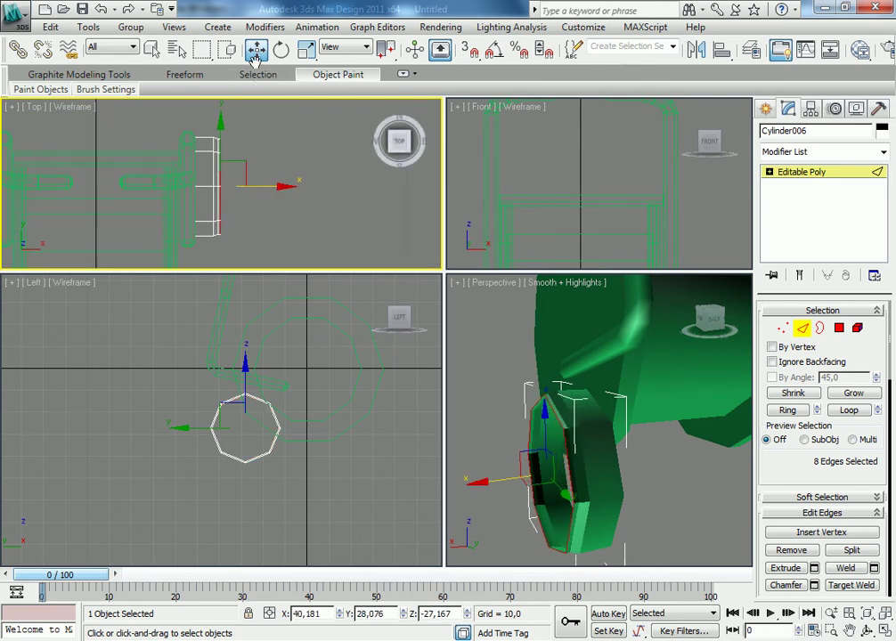
{"action": "left_click", "coordinate": [306, 50]}
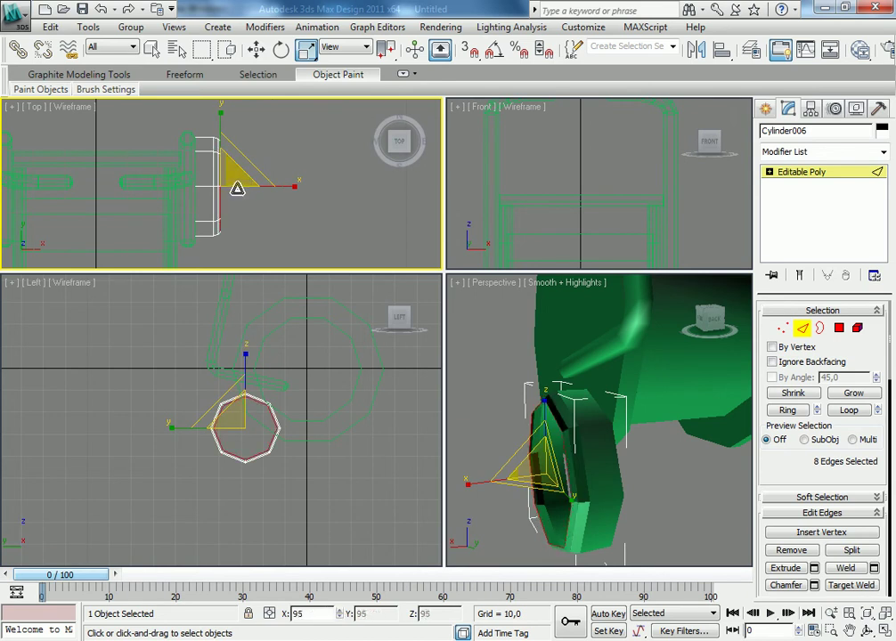
{"action": "left_click", "coordinate": [255, 50]}
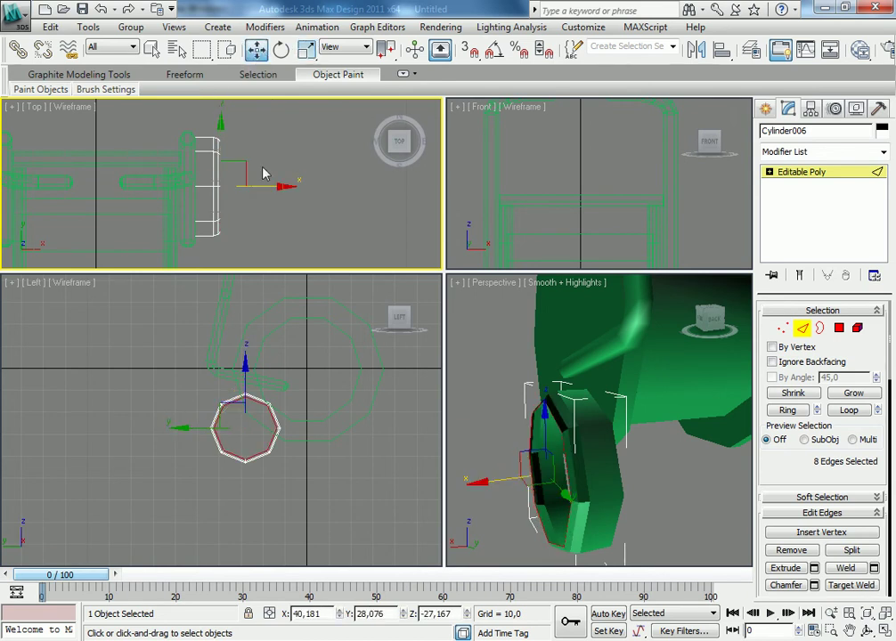
{"action": "mouse_move", "coordinate": [271, 170]}
{"action": "left_mouse_down"}
{"action": "mouse_move", "coordinate": [231, 167]}
{"action": "mouse_move", "coordinate": [236, 146]}
{"action": "mouse_move", "coordinate": [230, 172]}
{"action": "left_mouse_up"}
{"action": "left_click", "coordinate": [306, 50]}
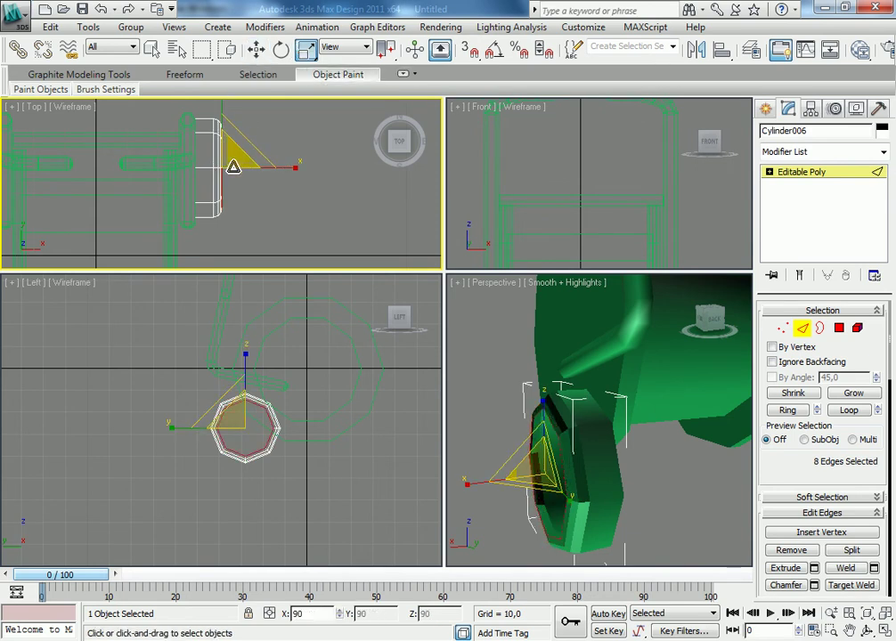
- Shift the rim edges slightly back along X and scale the ring to 95 percent
{"action": "middle_click_drag", "start_coordinate": [499, 303], "coordinate": [636, 426], "text": "alt"}
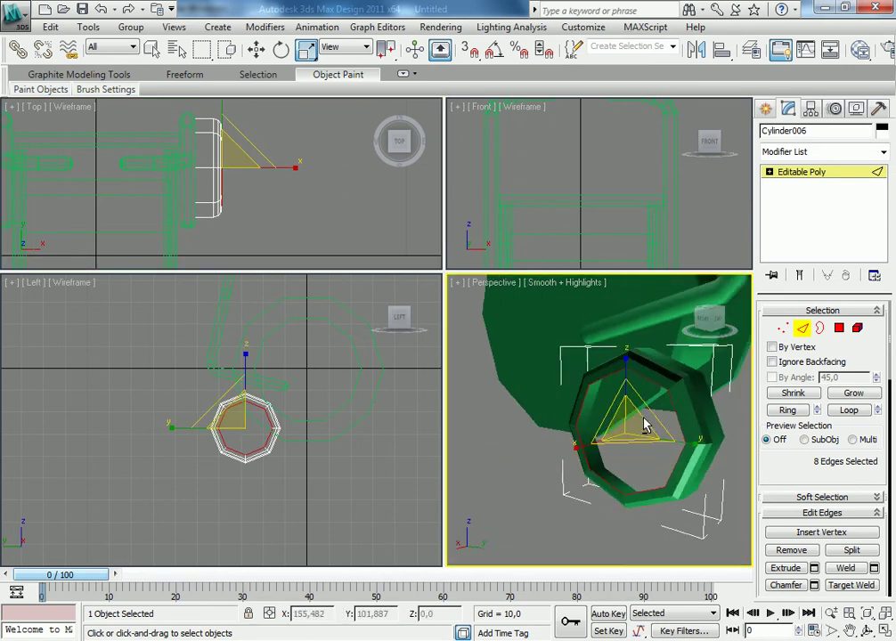
{"action": "left_click", "coordinate": [236, 166]}
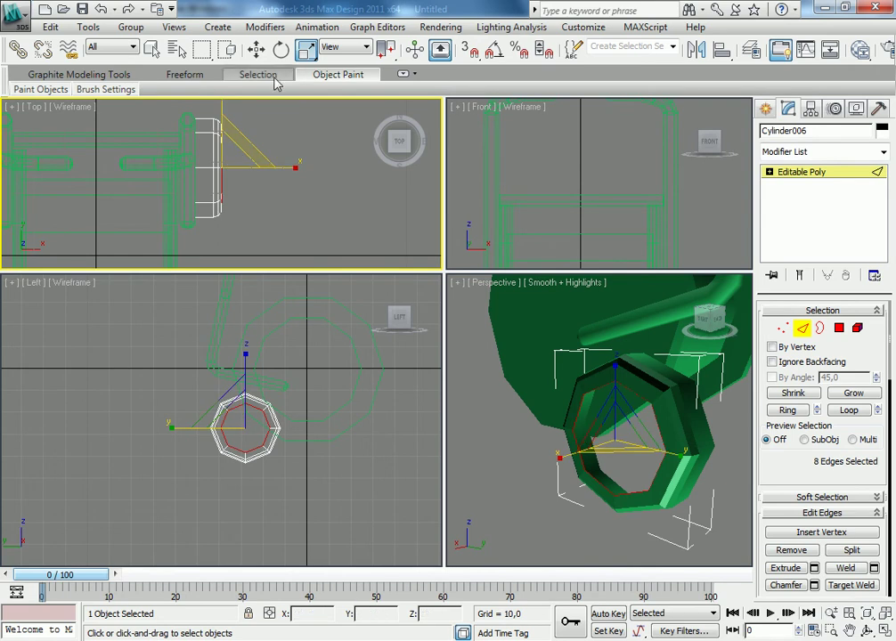
{"action": "left_click", "coordinate": [258, 49]}
{"action": "left_click_drag", "start_coordinate": [286, 169], "coordinate": [282, 169]}
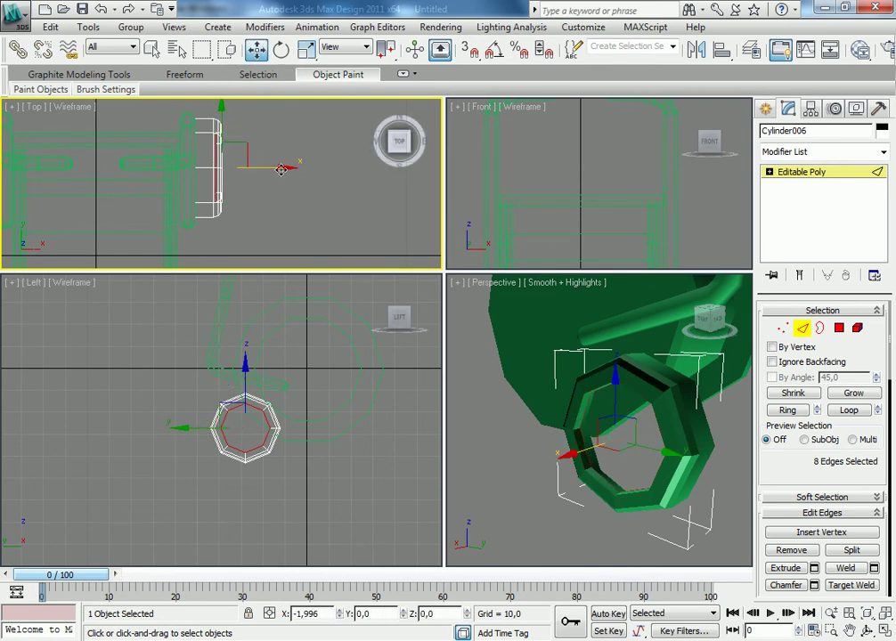
{"action": "left_click", "coordinate": [306, 50]}
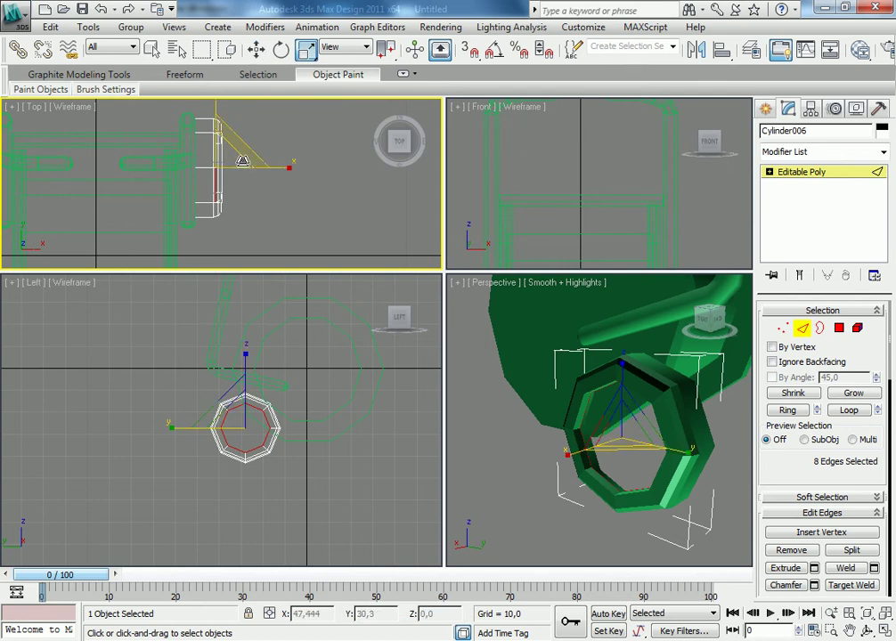
{"action": "left_click_drag", "start_coordinate": [241, 161], "coordinate": [238, 170]}
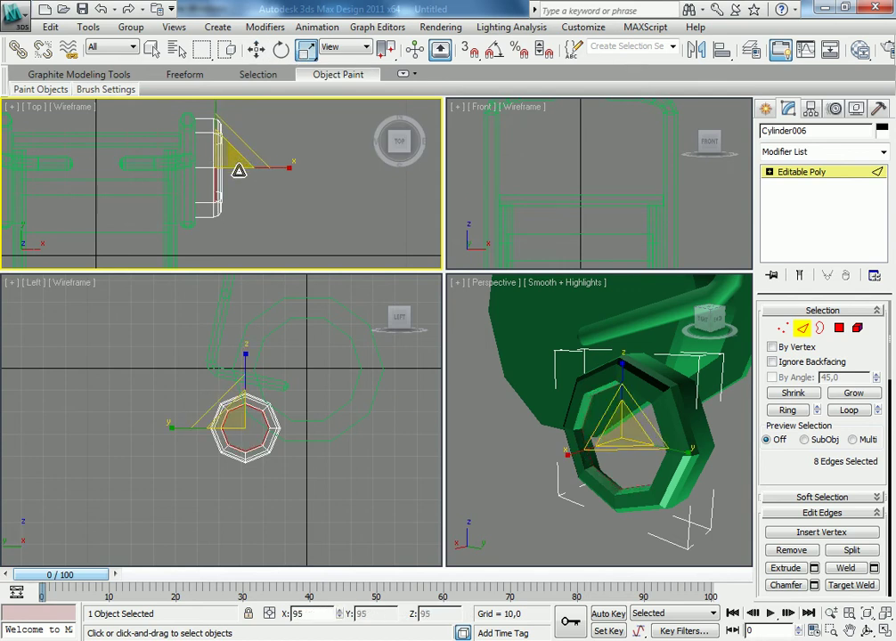
- Shrink the edge ring to about 25 percent and collapse it to a single centre point
{"action": "key", "text": "w"}
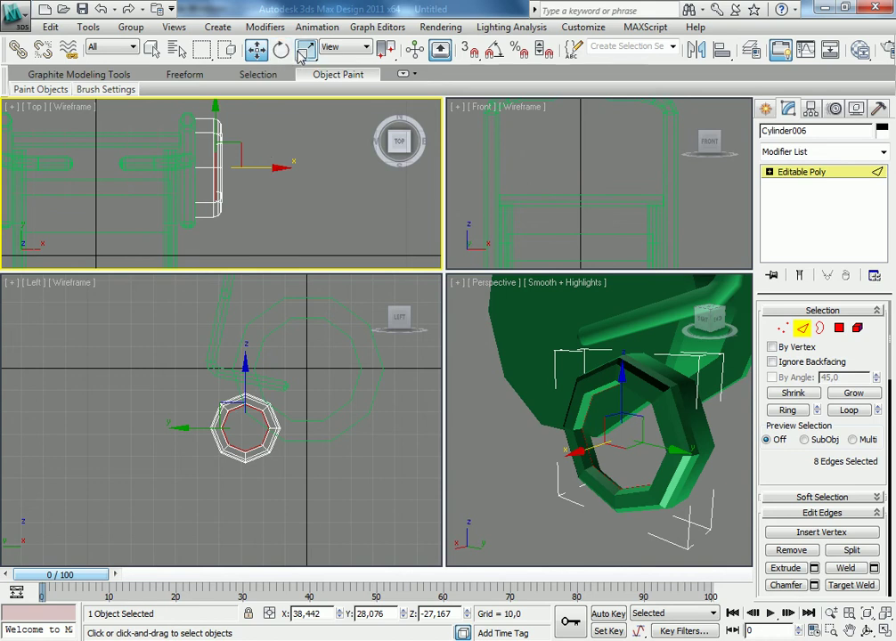
{"action": "key", "text": "r"}
{"action": "left_click_drag", "start_coordinate": [236, 175], "coordinate": [236, 403]}
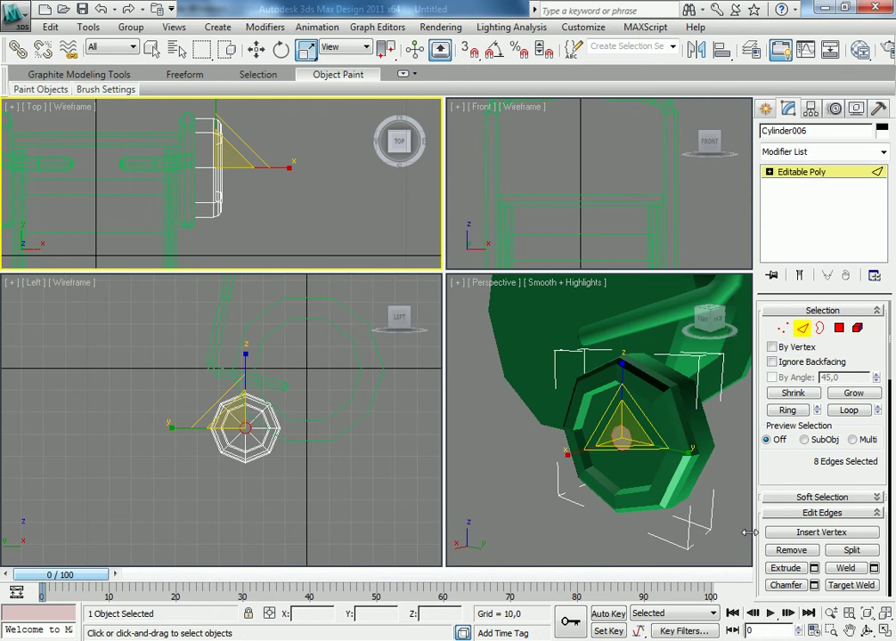
{"action": "scroll", "coordinate": [790, 475], "scroll_direction": "down", "scroll_amount": 2}
{"action": "scroll", "coordinate": [801, 468], "scroll_direction": "down", "scroll_amount": 3}
{"action": "scroll", "coordinate": [819, 456], "scroll_direction": "down", "scroll_amount": 1}
{"action": "scroll", "coordinate": [835, 447], "scroll_direction": "down", "scroll_amount": 2}
{"action": "scroll", "coordinate": [841, 501], "scroll_direction": "down", "scroll_amount": 2}
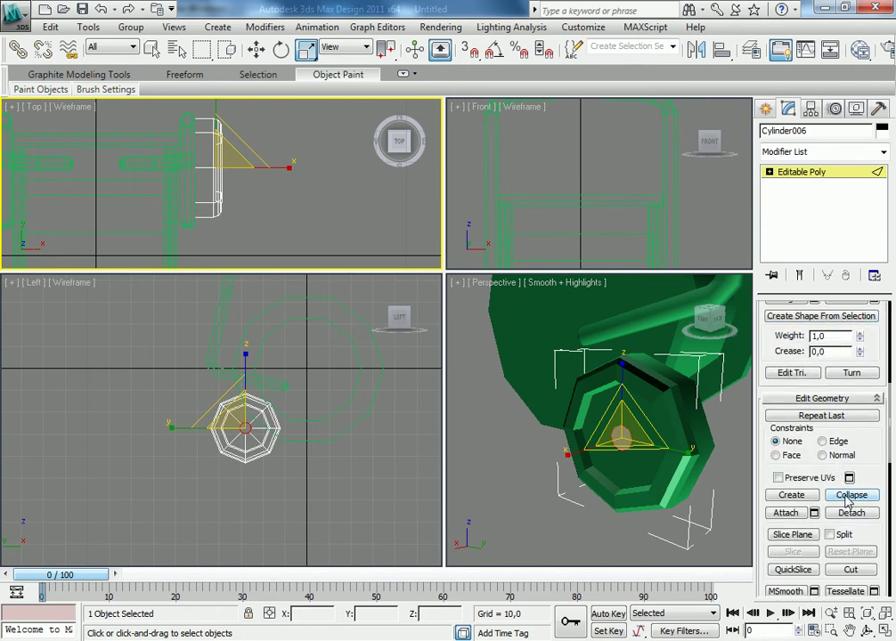
{"action": "left_click", "coordinate": [863, 499]}
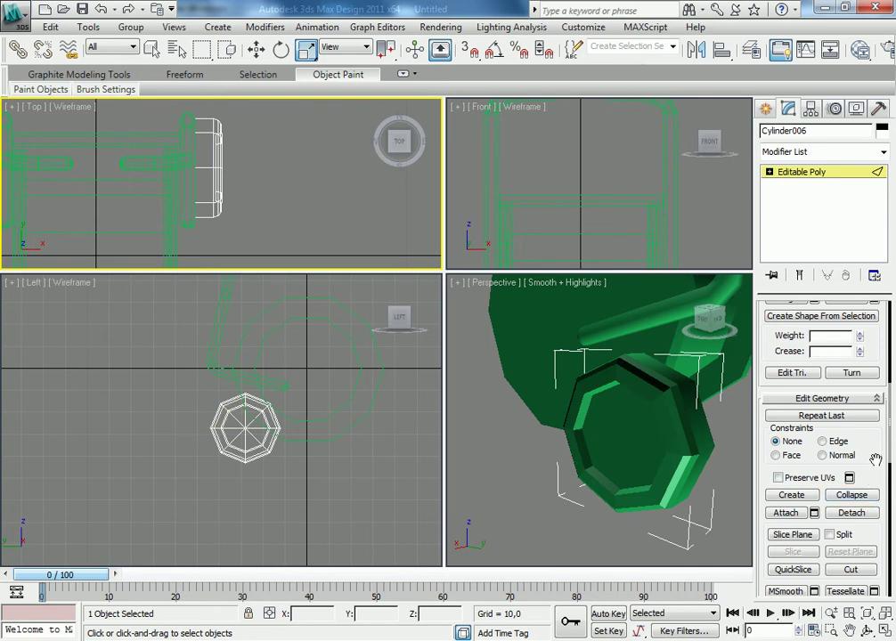
{"action": "scroll", "coordinate": [875, 459], "scroll_direction": "up", "scroll_amount": 4}
{"action": "scroll", "coordinate": [868, 446], "scroll_direction": "up", "scroll_amount": 10}
- Orbit the Perspective view to the front and select the octagonal wheel Cylinder006 in move mode
{"action": "left_click", "coordinate": [802, 329]}
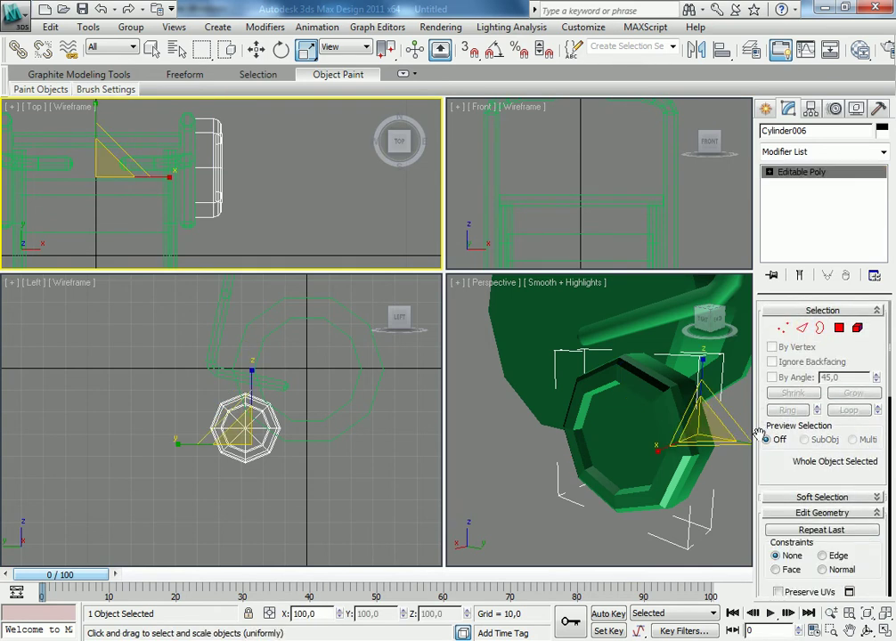
{"action": "left_click", "coordinate": [741, 488]}
{"action": "mouse_move", "coordinate": [742, 488]}
{"action": "middle_mouse_down", "text": "alt"}
{"action": "mouse_move", "coordinate": [711, 472]}
{"action": "mouse_move", "coordinate": [637, 473]}
{"action": "mouse_move", "coordinate": [660, 500]}
{"action": "mouse_move", "coordinate": [754, 436]}
{"action": "middle_mouse_up", "text": "alt"}
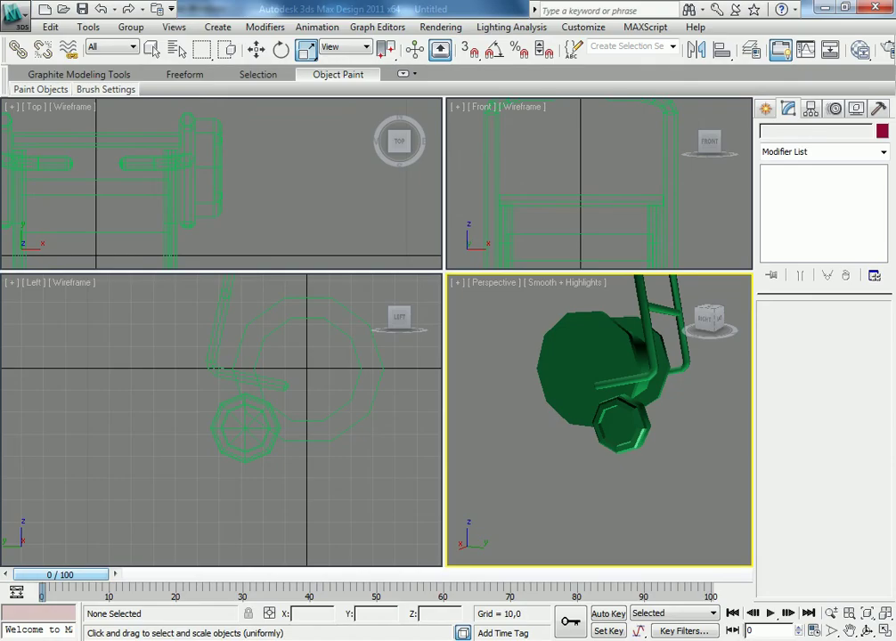
{"action": "mouse_move", "coordinate": [647, 459]}
{"action": "middle_mouse_down", "text": "alt"}
{"action": "mouse_move", "coordinate": [641, 479]}
{"action": "mouse_move", "coordinate": [549, 486]}
{"action": "mouse_move", "coordinate": [556, 472]}
{"action": "middle_mouse_up", "text": "alt"}
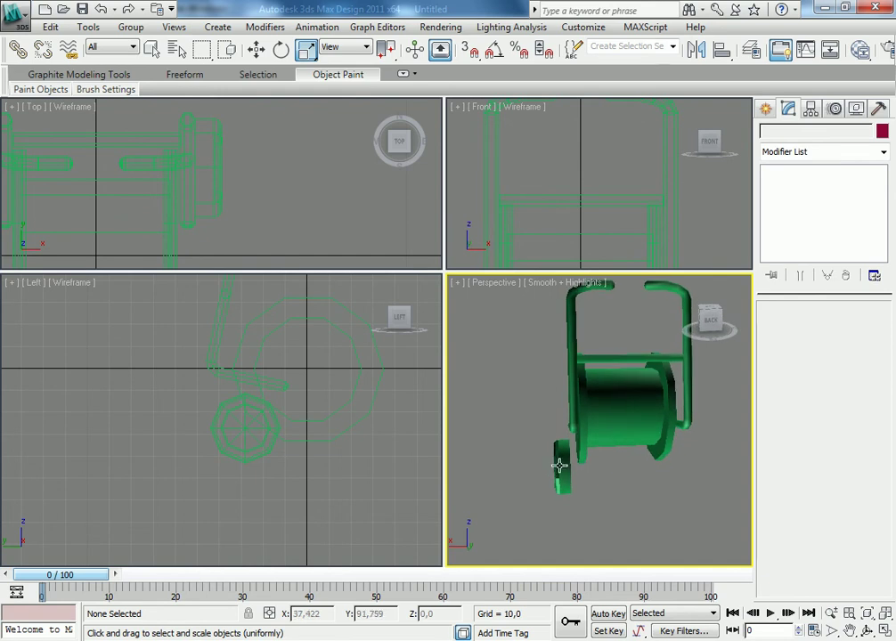
{"action": "left_click", "coordinate": [561, 467]}
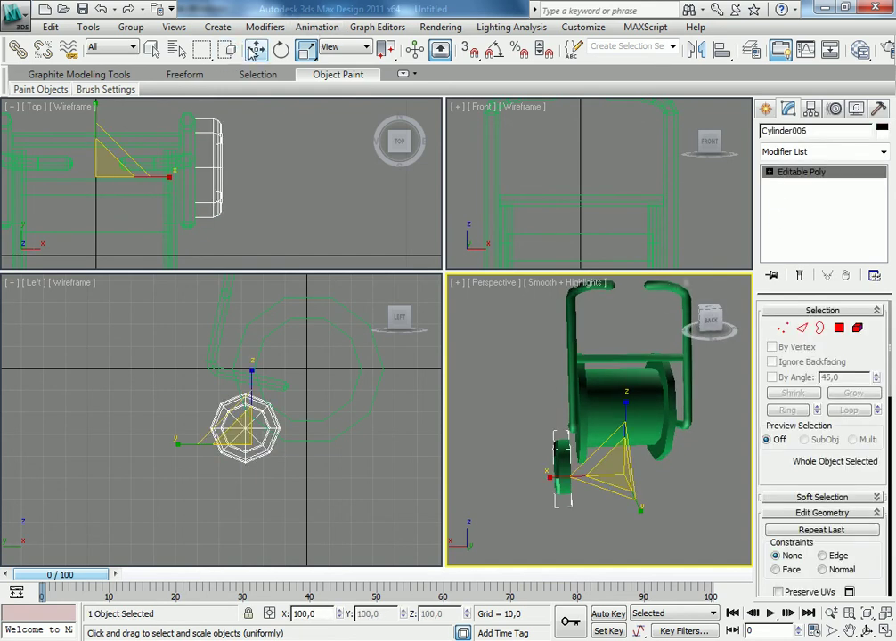
{"action": "key", "text": "w"}
- Add a Symmetry modifier to the wheel, mirroring on the Z axis with Flip enabled
{"action": "scroll", "coordinate": [268, 200], "scroll_direction": "up", "scroll_amount": 2}
{"action": "scroll", "coordinate": [268, 199], "scroll_direction": "up", "scroll_amount": 2}
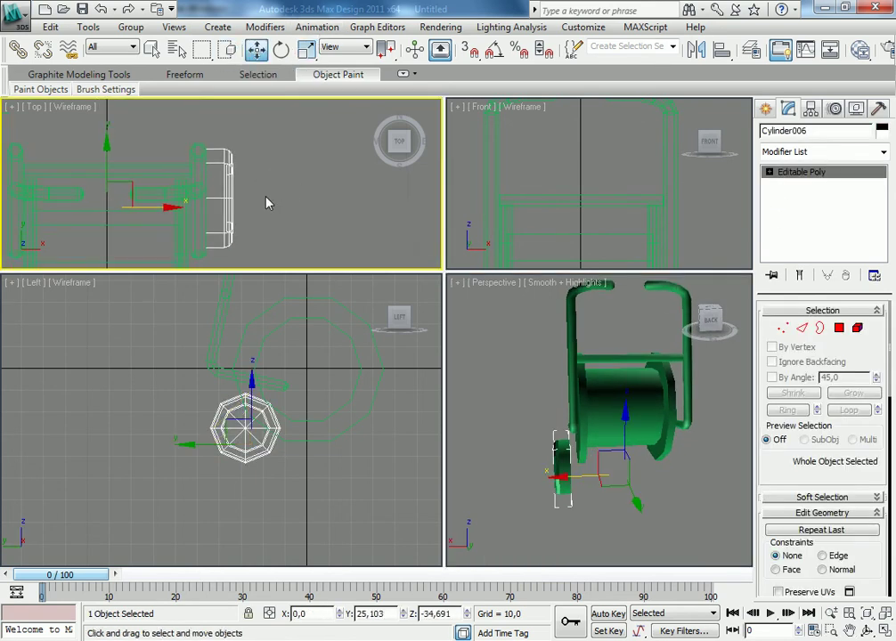
{"action": "left_click", "coordinate": [800, 152]}
{"action": "scroll", "coordinate": [828, 339], "scroll_direction": "down", "scroll_amount": 5}
{"action": "scroll", "coordinate": [854, 365], "scroll_direction": "down", "scroll_amount": 5}
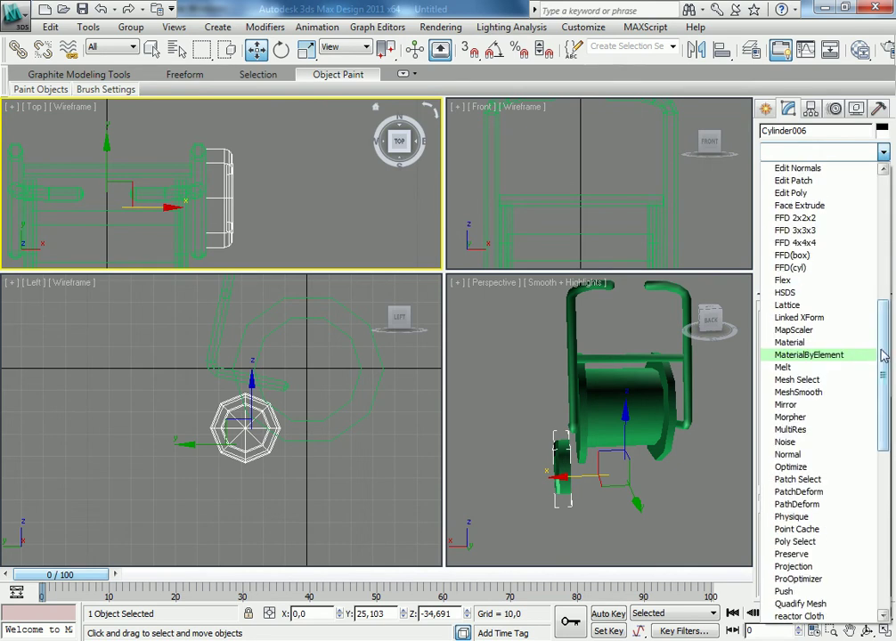
{"action": "scroll", "coordinate": [868, 490], "scroll_direction": "down", "scroll_amount": 12}
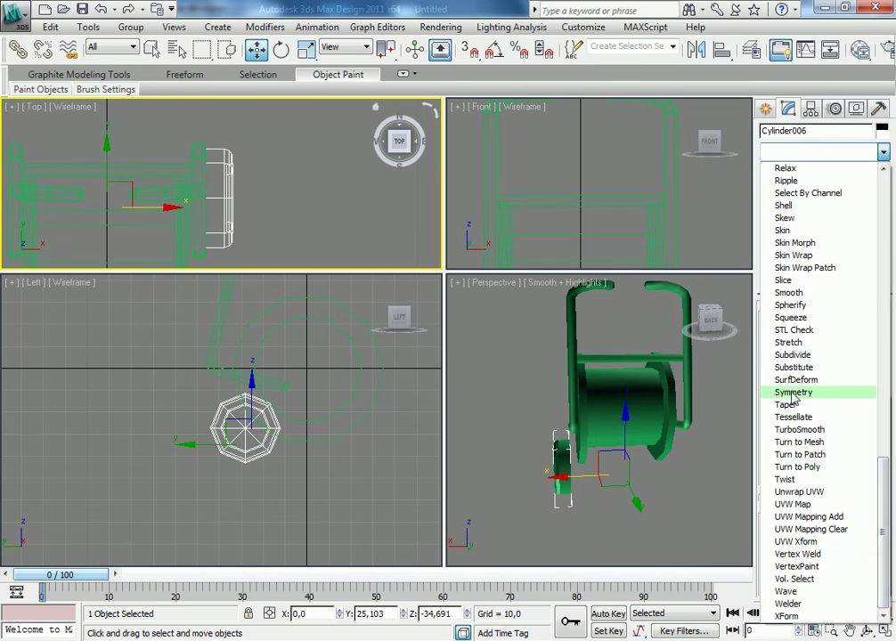
{"action": "left_click", "coordinate": [820, 399]}
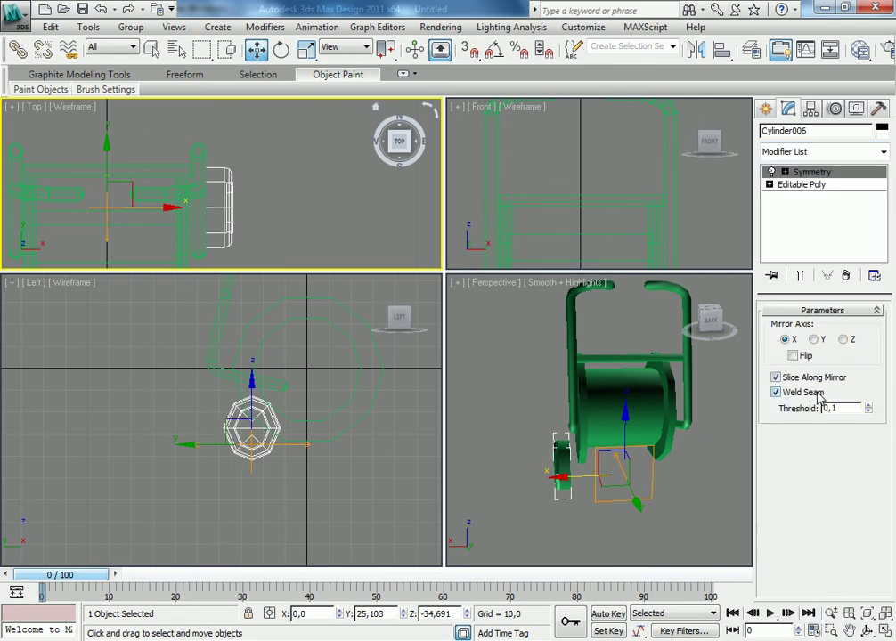
{"action": "left_click", "coordinate": [813, 339]}
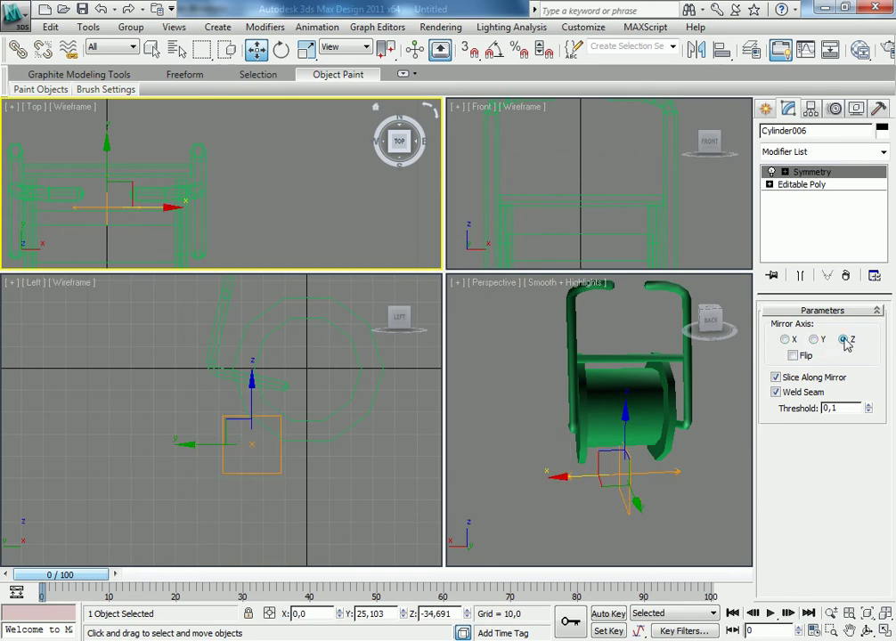
{"action": "left_click", "coordinate": [811, 360]}
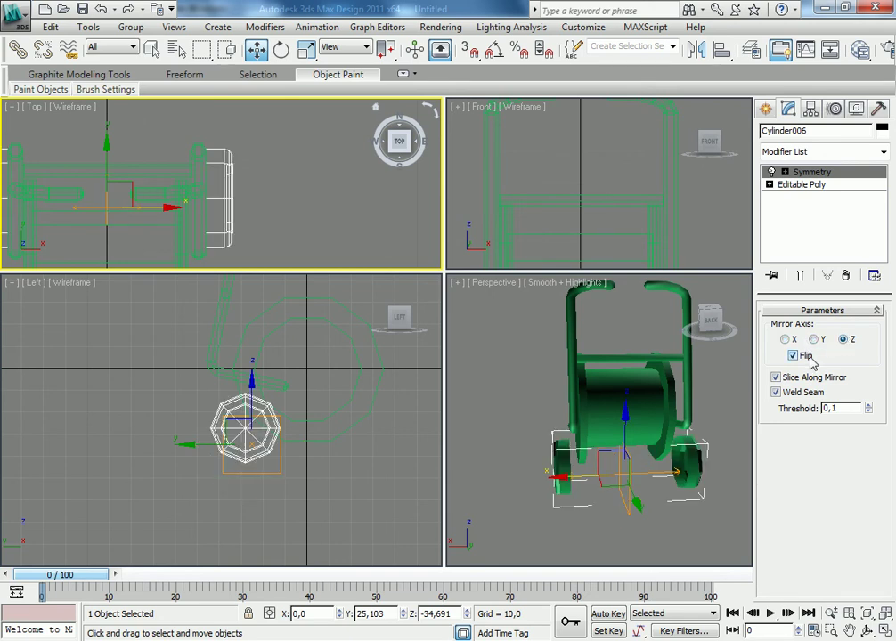
{"action": "middle_click_drag", "start_coordinate": [254, 191], "coordinate": [329, 196]}
- Move the Symmetry mirror plane along X to 36,323 in the Top view
{"action": "left_click", "coordinate": [811, 178]}
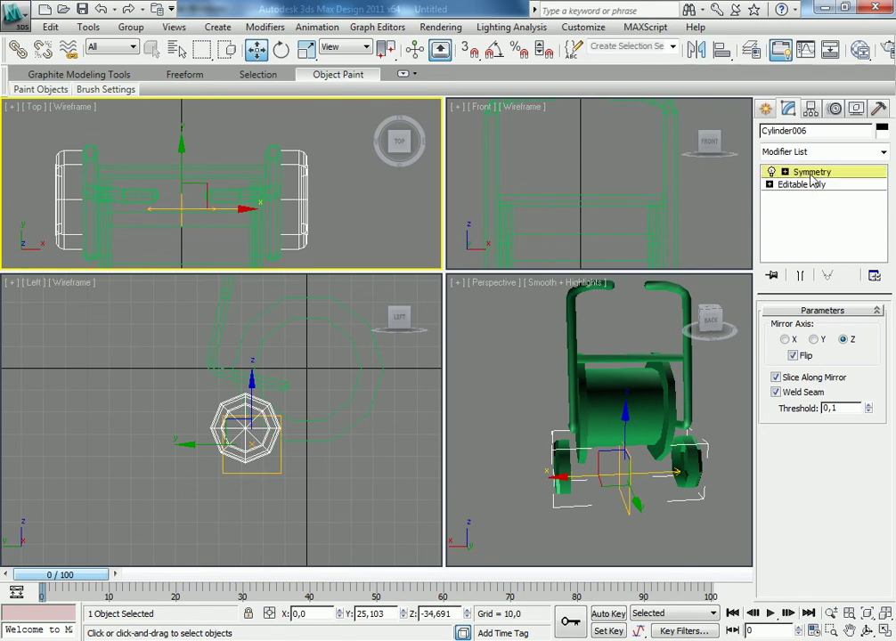
{"action": "left_click_drag", "start_coordinate": [244, 209], "coordinate": [356, 209]}
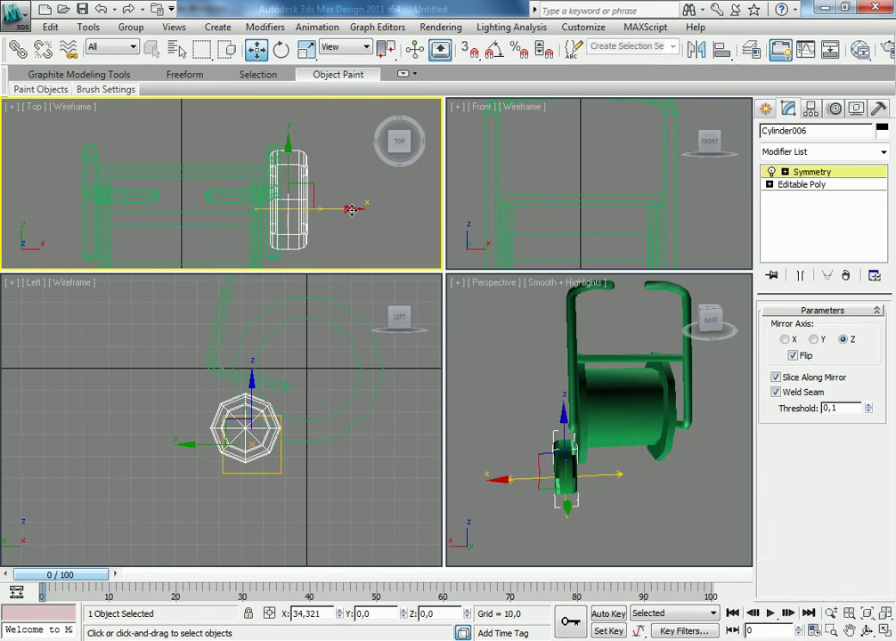
{"action": "left_click_drag", "start_coordinate": [356, 210], "coordinate": [357, 209]}
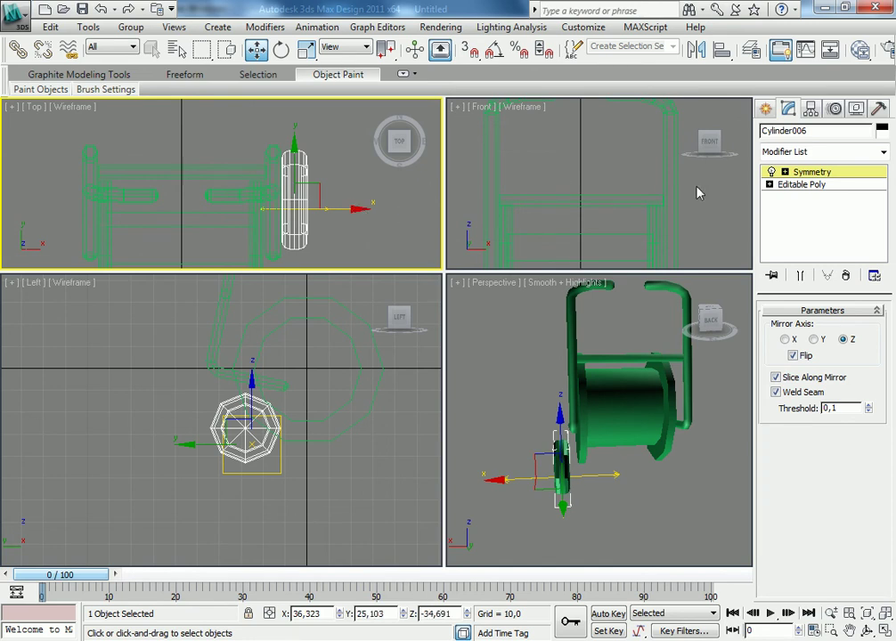
{"action": "left_click", "coordinate": [815, 216]}
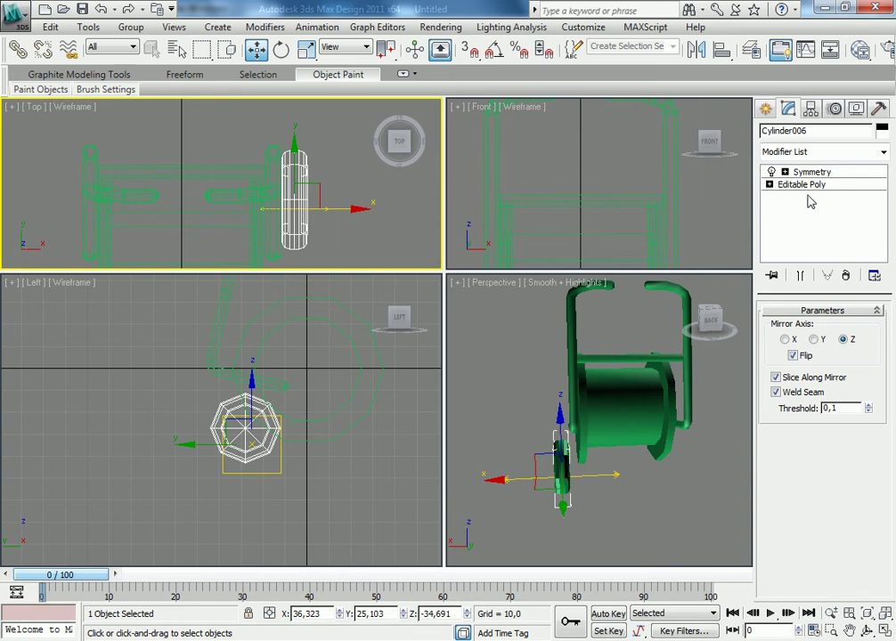
- Return to the wheel's Editable Poly, orbit the Perspective view toward the reel, and reselect the wheel
{"action": "left_click", "coordinate": [807, 186]}
{"action": "left_click", "coordinate": [396, 227]}
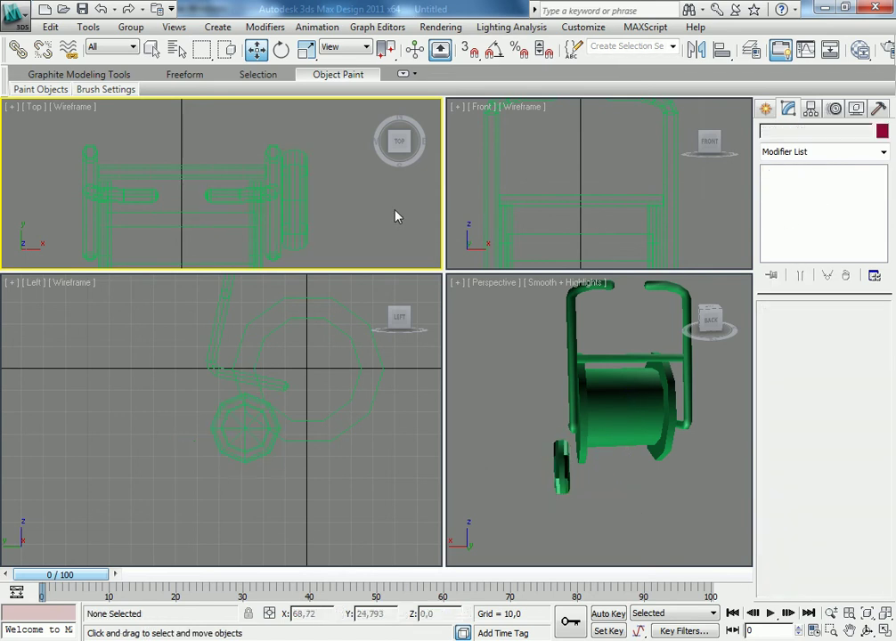
{"action": "mouse_move", "coordinate": [586, 481]}
{"action": "middle_mouse_down", "text": "alt"}
{"action": "mouse_move", "coordinate": [471, 480]}
{"action": "mouse_move", "coordinate": [460, 489]}
{"action": "mouse_move", "coordinate": [601, 484]}
{"action": "mouse_move", "coordinate": [606, 500]}
{"action": "middle_mouse_up", "text": "alt"}
{"action": "scroll", "coordinate": [616, 516], "scroll_direction": "up", "scroll_amount": 5}
{"action": "middle_click_drag", "start_coordinate": [619, 453], "coordinate": [636, 466]}
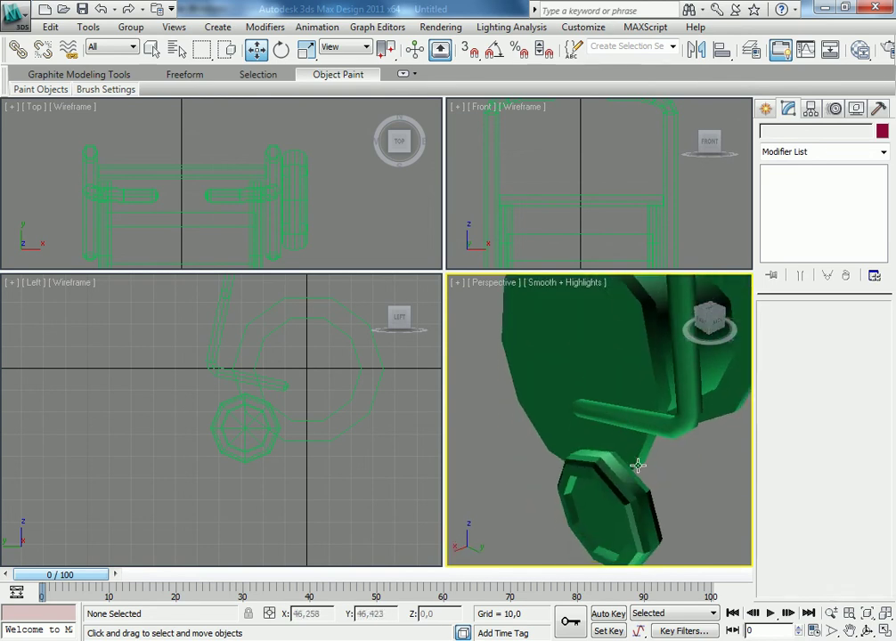
{"action": "left_click", "coordinate": [620, 480]}
- In the enlarged Perspective view, assign all 48 wheel polygons to smoothing group 5
{"action": "left_click_drag", "start_coordinate": [444, 273], "coordinate": [325, 290]}
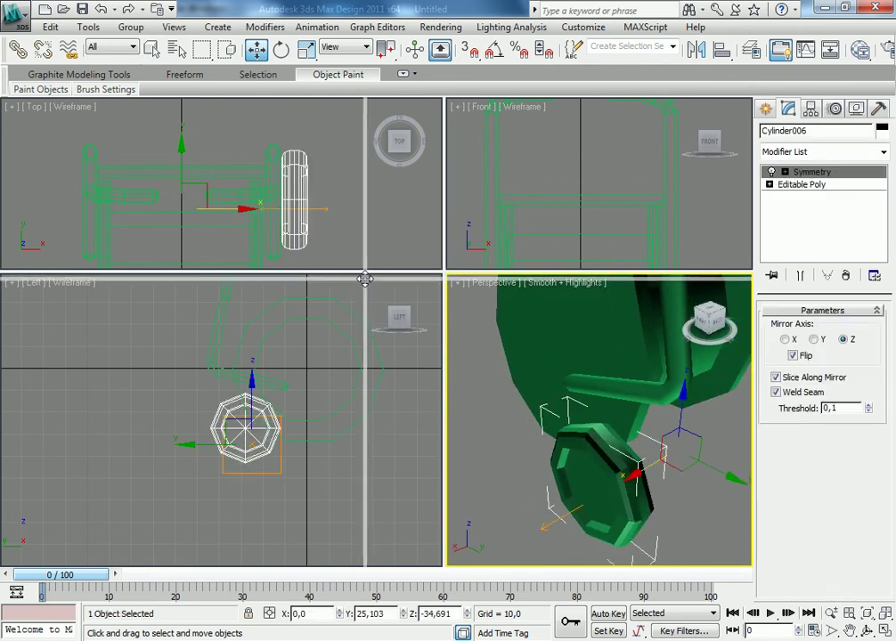
{"action": "left_click", "coordinate": [802, 186]}
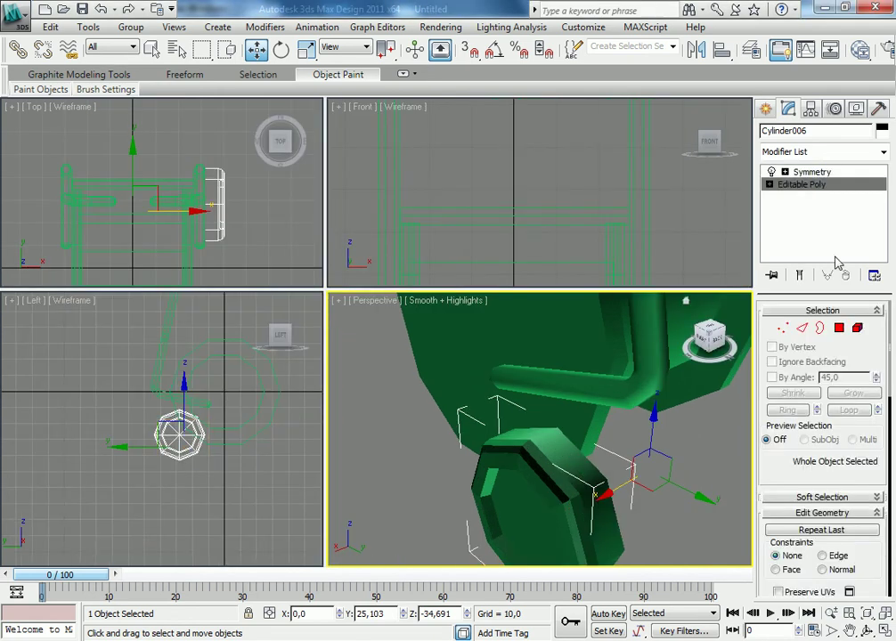
{"action": "left_click", "coordinate": [840, 329]}
{"action": "left_click_drag", "start_coordinate": [291, 264], "coordinate": [164, 136]}
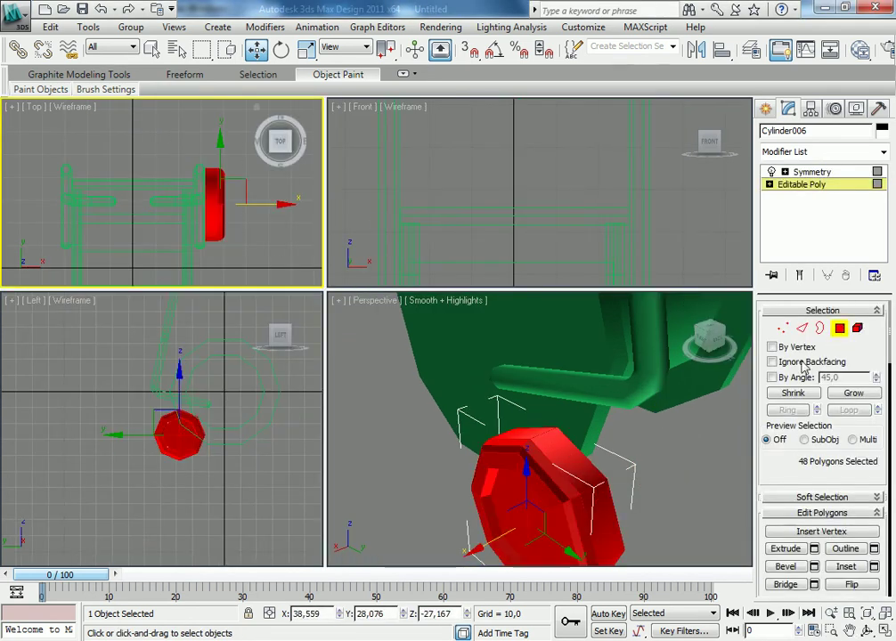
{"action": "scroll", "coordinate": [878, 357], "scroll_direction": "down", "scroll_amount": 5}
{"action": "scroll", "coordinate": [855, 401], "scroll_direction": "down", "scroll_amount": 5}
{"action": "scroll", "coordinate": [846, 439], "scroll_direction": "down", "scroll_amount": 5}
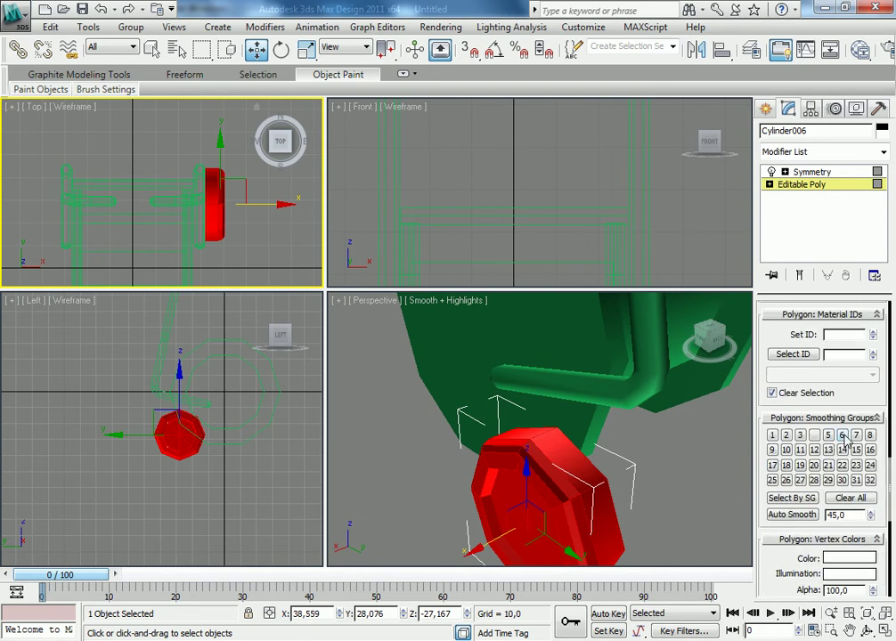
{"action": "left_click", "coordinate": [827, 436]}
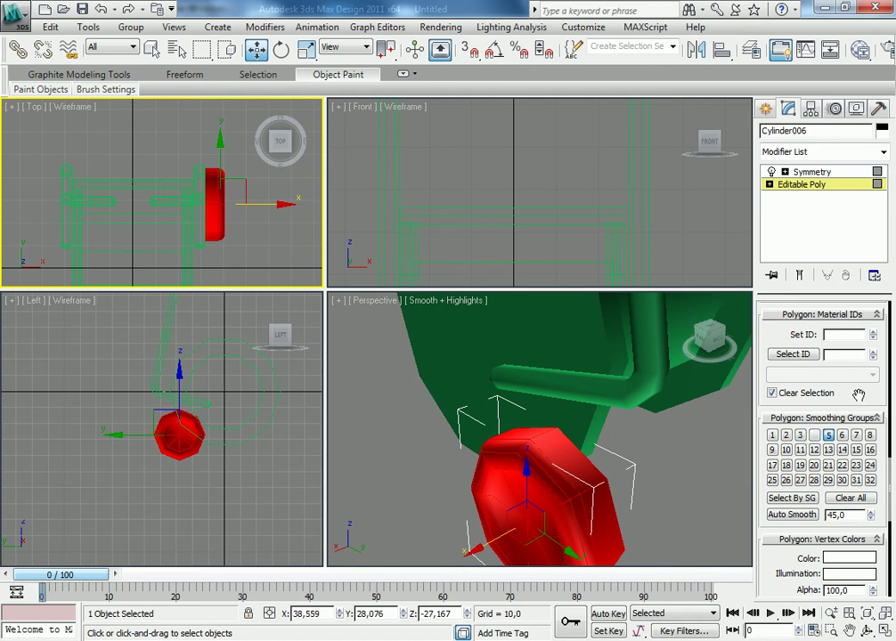
- Select the small octagonal wheel Cylinder006 and enter polygon level of its Editable Poly
{"action": "scroll", "coordinate": [858, 394], "scroll_direction": "up", "scroll_amount": 5}
{"action": "scroll", "coordinate": [857, 383], "scroll_direction": "up", "scroll_amount": 5}
{"action": "scroll", "coordinate": [855, 365], "scroll_direction": "up", "scroll_amount": 5}
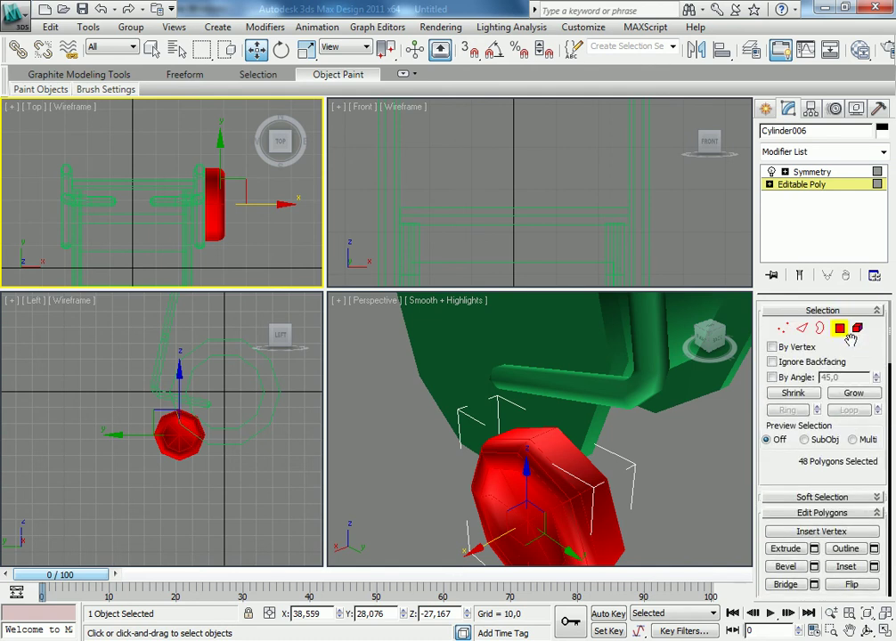
{"action": "left_click", "coordinate": [846, 332]}
{"action": "left_click", "coordinate": [690, 481]}
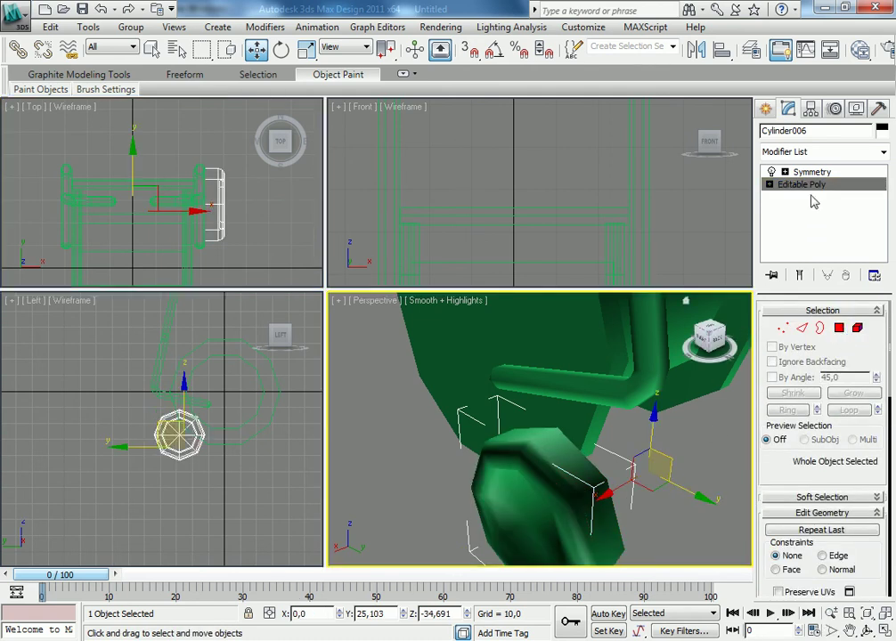
{"action": "left_click", "coordinate": [806, 172]}
{"action": "left_click", "coordinate": [677, 483]}
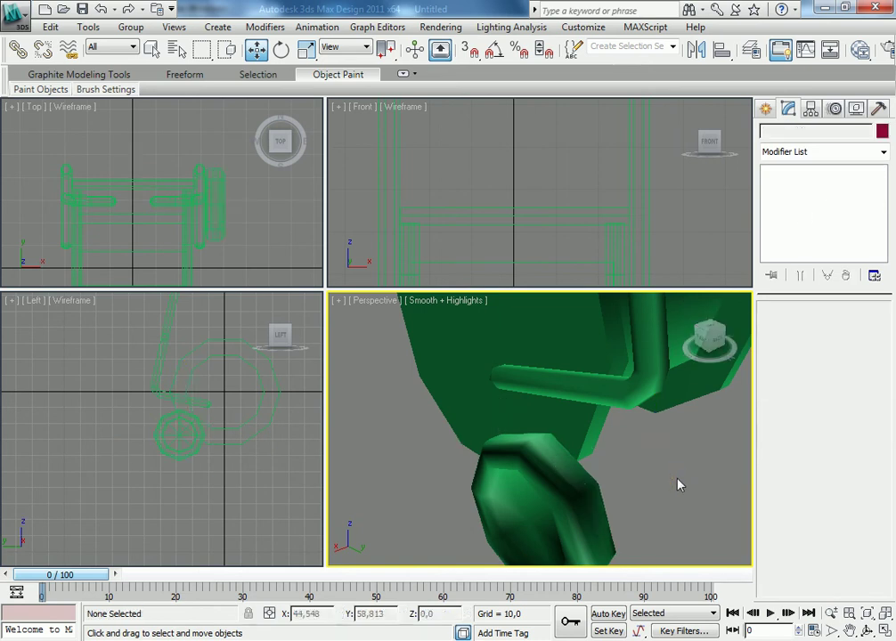
{"action": "middle_click_drag", "start_coordinate": [677, 483], "coordinate": [732, 417], "text": "alt"}
{"action": "scroll", "coordinate": [732, 435], "scroll_direction": "up", "scroll_amount": 2}
{"action": "left_click", "coordinate": [667, 455]}
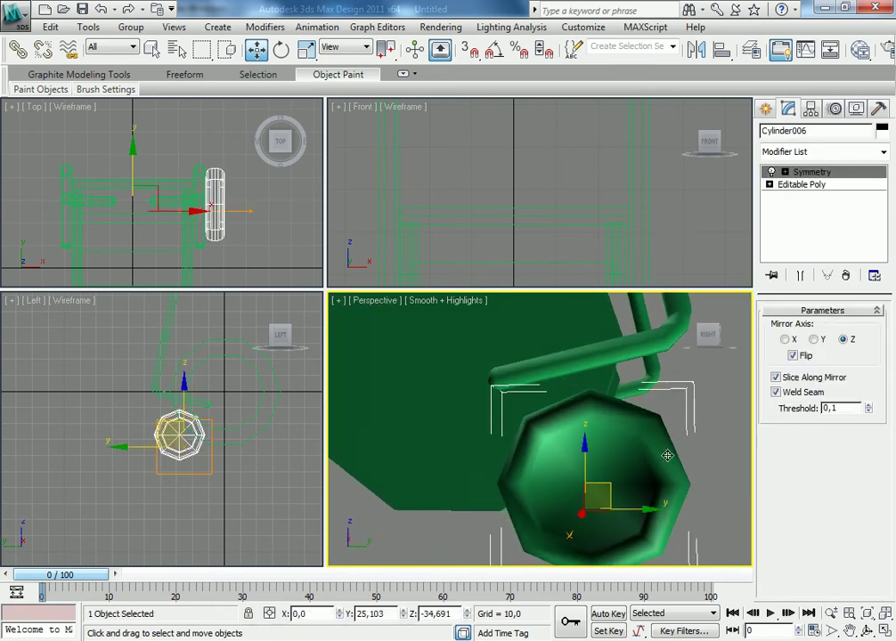
{"action": "left_click", "coordinate": [806, 184]}
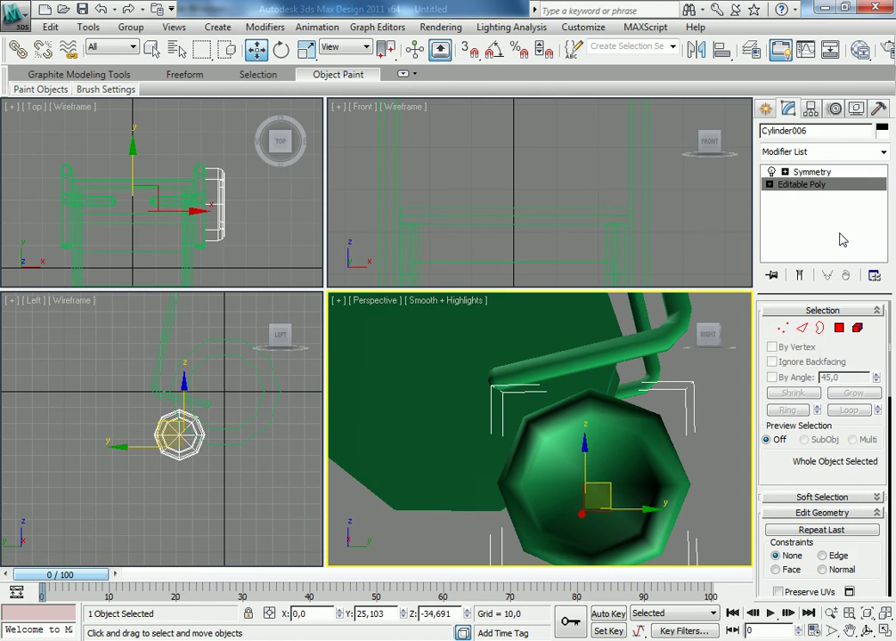
{"action": "left_click", "coordinate": [839, 329]}
- Select all wheel polygons, toggle smoothing group 2, Auto Smooth, and clear group 3
{"action": "key", "text": "ctrl+a"}
{"action": "scroll", "coordinate": [866, 406], "scroll_direction": "down", "scroll_amount": 5}
{"action": "scroll", "coordinate": [826, 489], "scroll_direction": "down", "scroll_amount": 5}
{"action": "scroll", "coordinate": [826, 488], "scroll_direction": "down", "scroll_amount": 5}
{"action": "scroll", "coordinate": [791, 474], "scroll_direction": "up", "scroll_amount": 4}
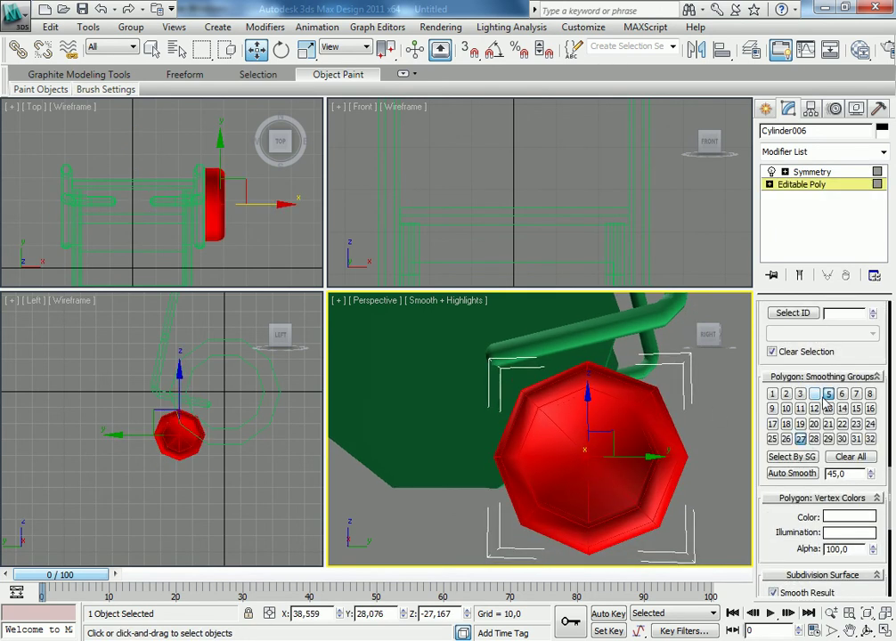
{"action": "left_click", "coordinate": [785, 395]}
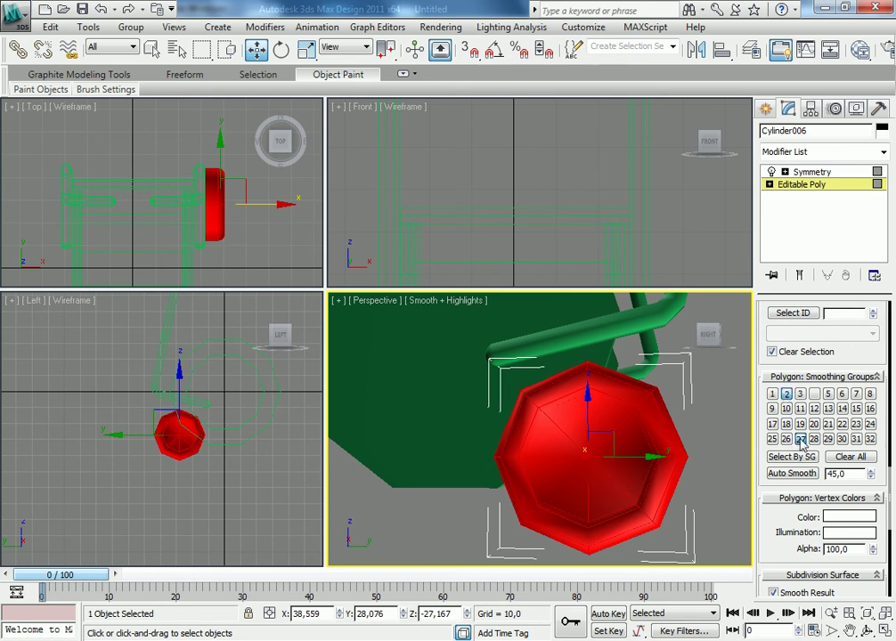
{"action": "left_click", "coordinate": [788, 396]}
{"action": "left_click", "coordinate": [791, 474]}
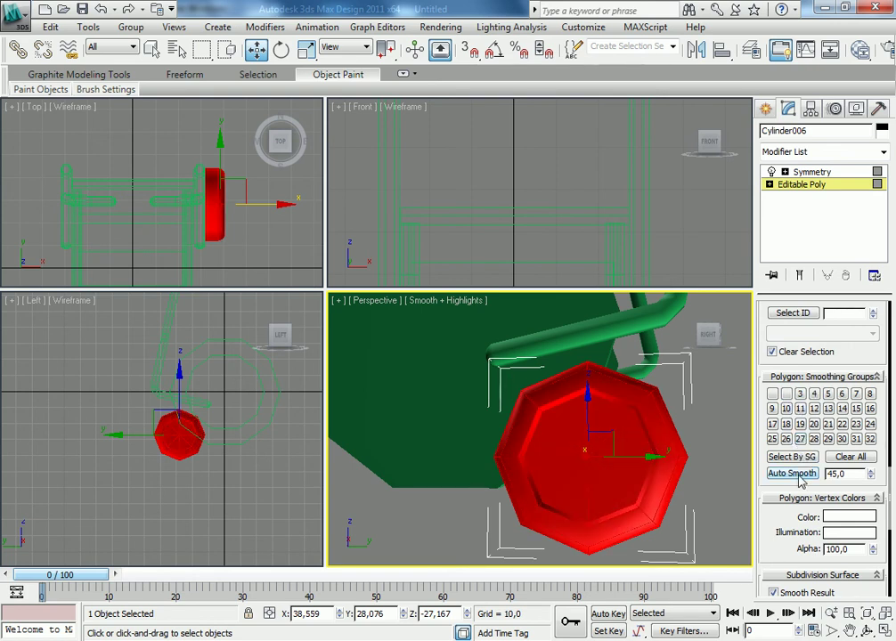
{"action": "left_click", "coordinate": [791, 457]}
{"action": "left_click", "coordinate": [506, 322]}
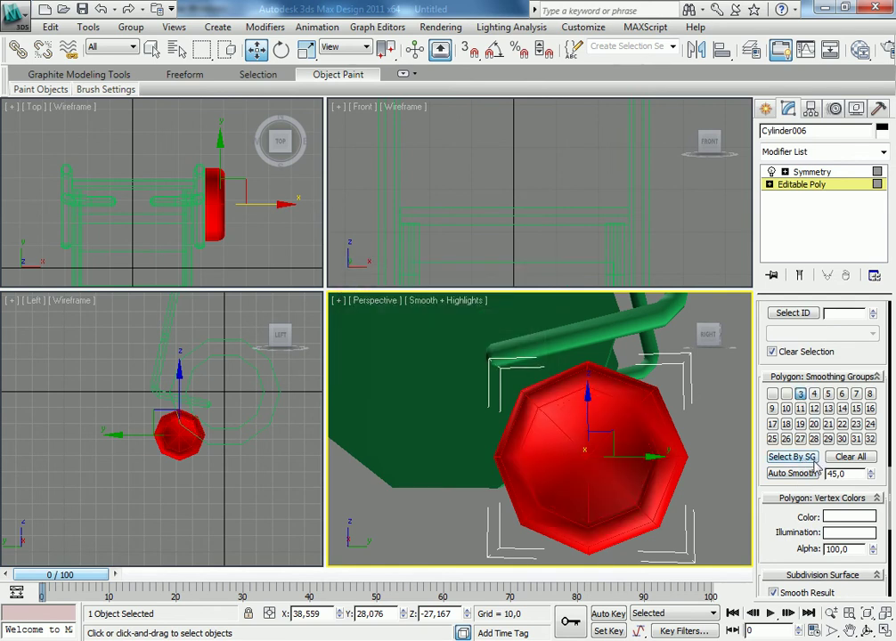
{"action": "key", "text": "ctrl+z"}
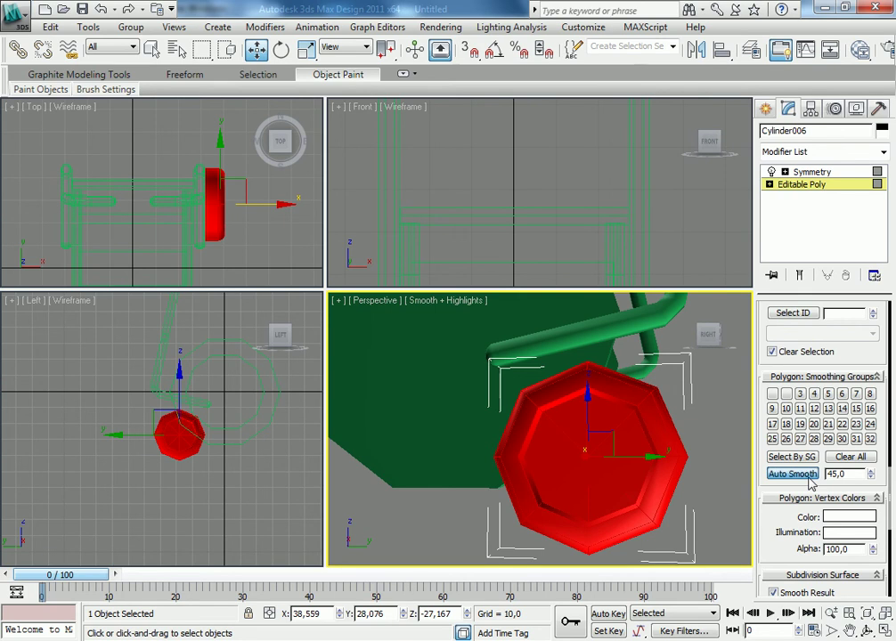
- Deselect the wheel and orbit to inspect its flat faceted shading
{"action": "scroll", "coordinate": [859, 367], "scroll_direction": "up", "scroll_amount": 5}
{"action": "scroll", "coordinate": [855, 361], "scroll_direction": "up", "scroll_amount": 5}
{"action": "scroll", "coordinate": [851, 356], "scroll_direction": "up", "scroll_amount": 5}
{"action": "left_click", "coordinate": [702, 390]}
{"action": "mouse_move", "coordinate": [702, 390]}
{"action": "middle_mouse_down", "text": "alt"}
{"action": "mouse_move", "coordinate": [650, 425]}
{"action": "mouse_move", "coordinate": [619, 428]}
{"action": "mouse_move", "coordinate": [690, 406]}
{"action": "mouse_move", "coordinate": [723, 454]}
{"action": "mouse_move", "coordinate": [582, 436]}
{"action": "middle_mouse_up", "text": "alt"}
{"action": "scroll", "coordinate": [619, 427], "scroll_direction": "down", "scroll_amount": 5}
- Raise the small wheel in the side view and nudge it into place in the Top view
{"action": "scroll", "coordinate": [588, 448], "scroll_direction": "up", "scroll_amount": 5}
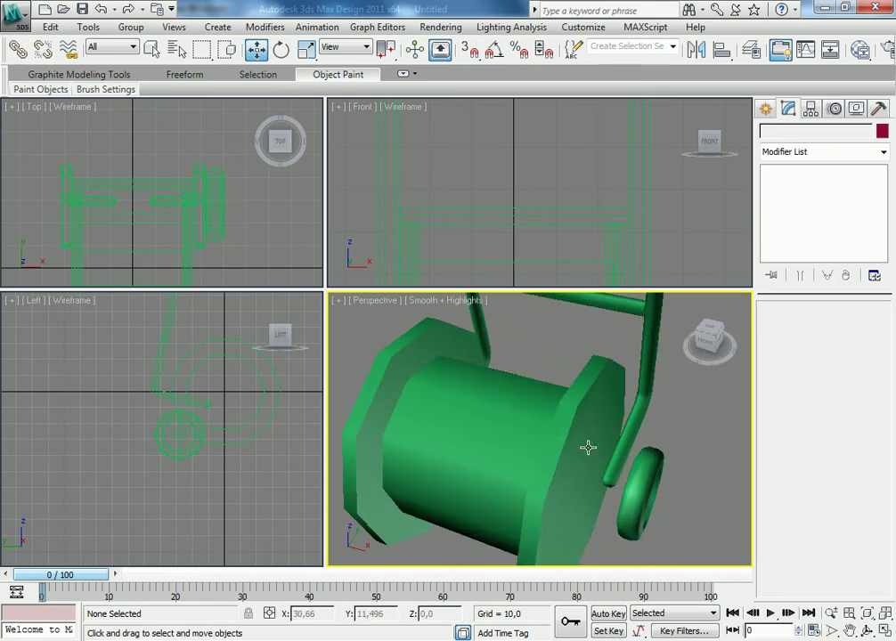
{"action": "scroll", "coordinate": [605, 443], "scroll_direction": "up", "scroll_amount": 2}
{"action": "left_click", "coordinate": [607, 451]}
{"action": "mouse_move", "coordinate": [607, 452]}
{"action": "middle_mouse_down", "text": "alt"}
{"action": "mouse_move", "coordinate": [647, 416]}
{"action": "mouse_move", "coordinate": [592, 361]}
{"action": "mouse_move", "coordinate": [577, 380]}
{"action": "middle_mouse_up", "text": "alt"}
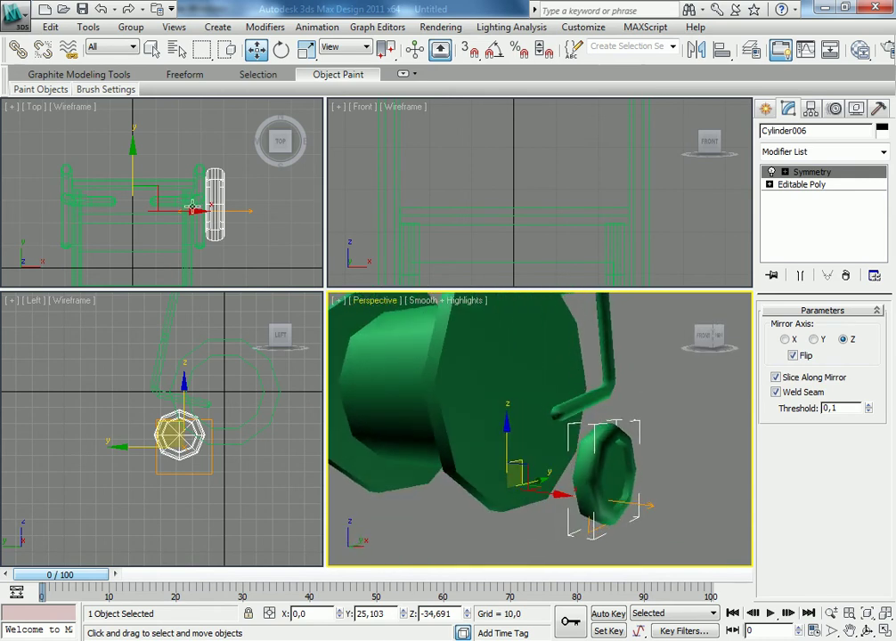
{"action": "middle_click", "coordinate": [200, 366]}
{"action": "scroll", "coordinate": [156, 426], "scroll_direction": "up", "scroll_amount": 3}
{"action": "scroll", "coordinate": [154, 477], "scroll_direction": "up", "scroll_amount": 4}
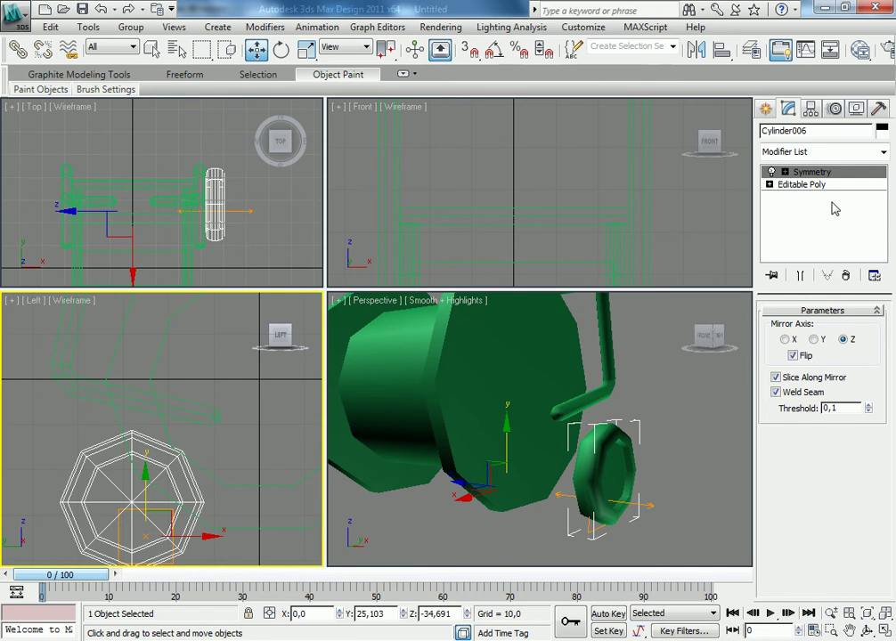
{"action": "mouse_move", "coordinate": [132, 506]}
{"action": "left_mouse_down"}
{"action": "mouse_move", "coordinate": [157, 476]}
{"action": "mouse_move", "coordinate": [157, 509]}
{"action": "left_mouse_up"}
{"action": "left_click", "coordinate": [230, 214]}
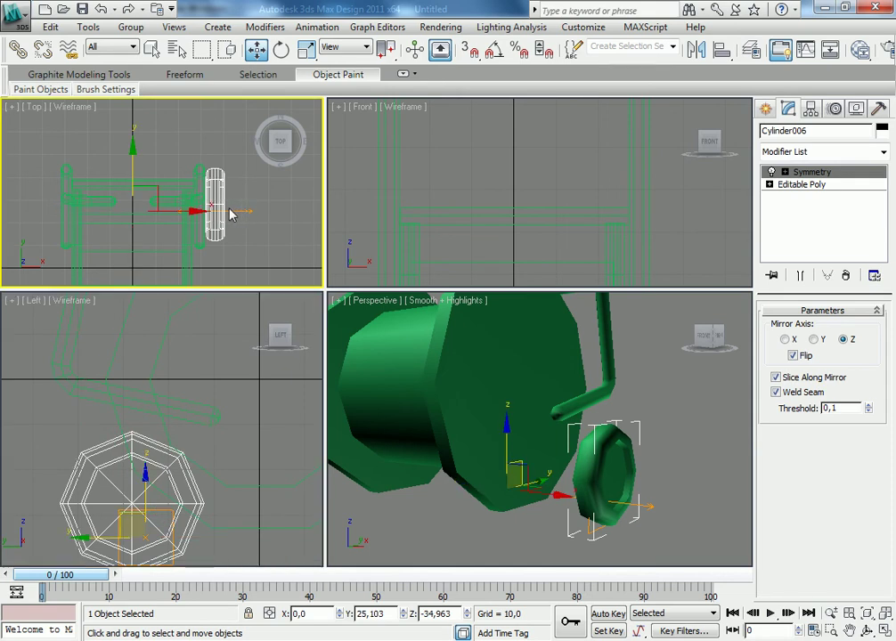
{"action": "left_click_drag", "start_coordinate": [222, 208], "coordinate": [182, 214]}
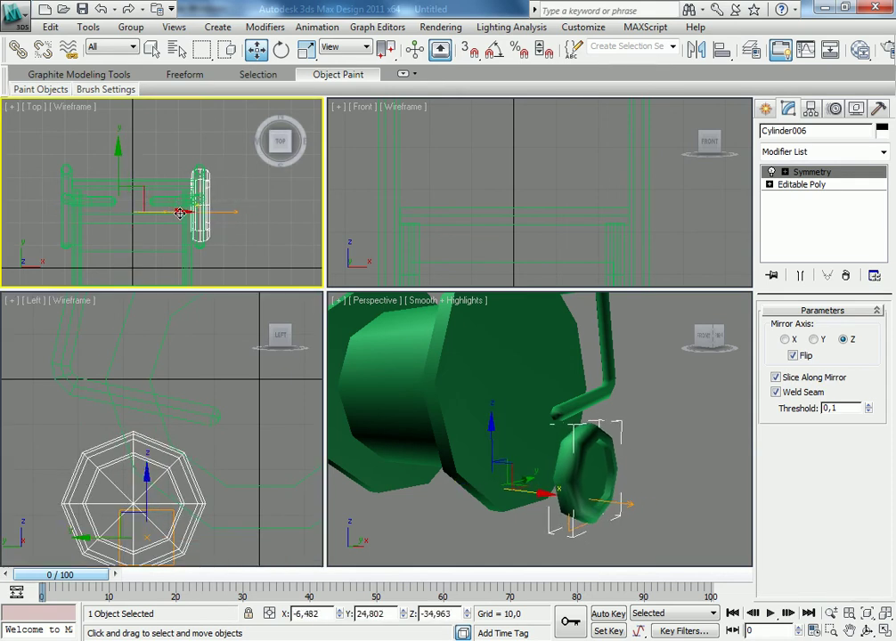
- Shift-drag the wheel in the Top view to make an Instance copy on the cart's opposite side
{"action": "left_click", "coordinate": [627, 419]}
{"action": "mouse_move", "coordinate": [648, 422]}
{"action": "middle_mouse_down", "text": "alt"}
{"action": "mouse_move", "coordinate": [456, 430]}
{"action": "mouse_move", "coordinate": [376, 458]}
{"action": "mouse_move", "coordinate": [424, 464]}
{"action": "mouse_move", "coordinate": [432, 438]}
{"action": "middle_mouse_up", "text": "alt"}
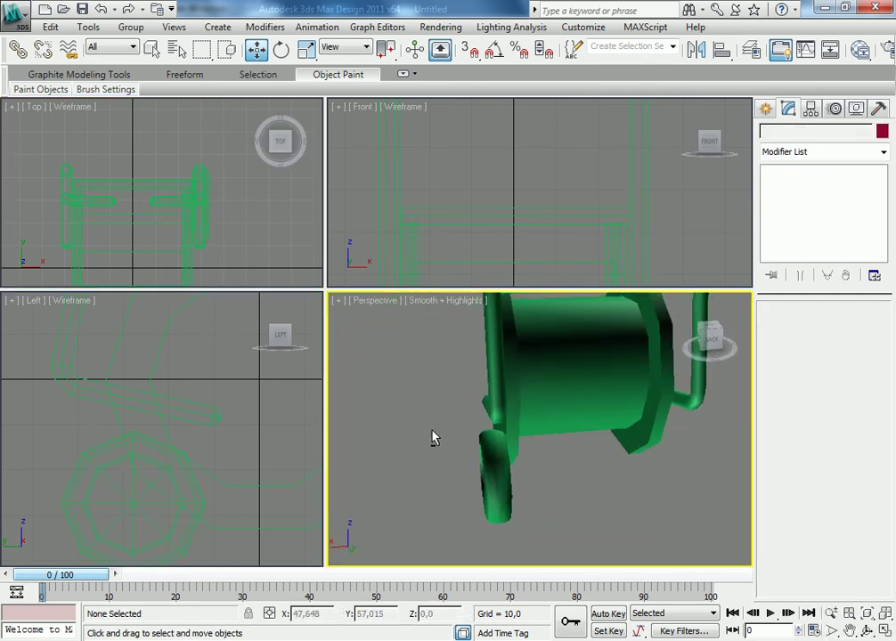
{"action": "left_click", "coordinate": [203, 200]}
{"action": "left_click_drag", "start_coordinate": [202, 213], "coordinate": [45, 213]}
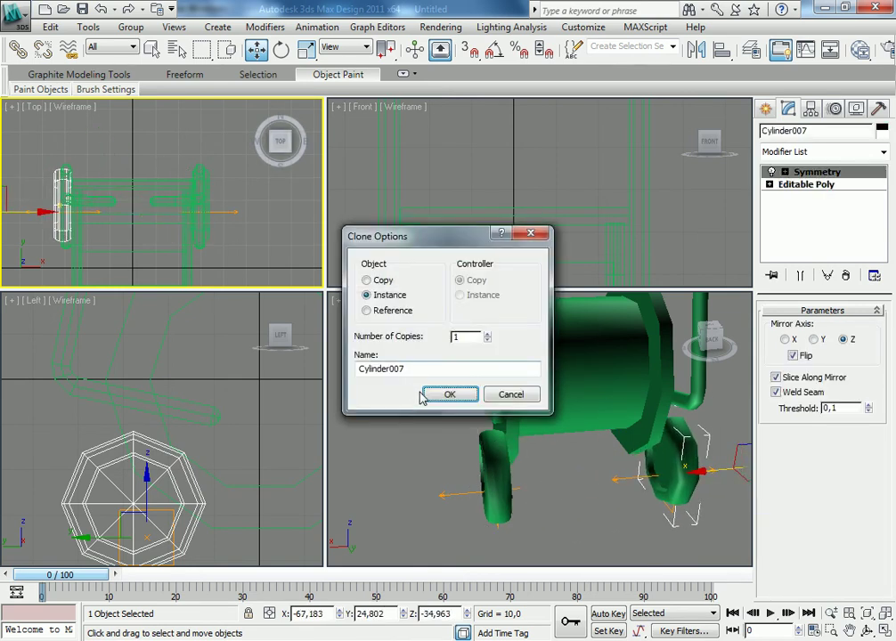
{"action": "left_click", "coordinate": [425, 396]}
{"action": "left_click", "coordinate": [630, 488]}
{"action": "mouse_move", "coordinate": [630, 489]}
{"action": "middle_mouse_down", "text": "alt"}
{"action": "mouse_move", "coordinate": [575, 486]}
{"action": "mouse_move", "coordinate": [577, 510]}
{"action": "mouse_move", "coordinate": [553, 481]}
{"action": "mouse_move", "coordinate": [562, 384]}
{"action": "mouse_move", "coordinate": [568, 440]}
{"action": "mouse_move", "coordinate": [562, 409]}
{"action": "mouse_move", "coordinate": [596, 435]}
{"action": "mouse_move", "coordinate": [552, 416]}
{"action": "mouse_move", "coordinate": [552, 408]}
{"action": "mouse_move", "coordinate": [595, 447]}
{"action": "mouse_move", "coordinate": [572, 403]}
{"action": "middle_mouse_up", "text": "alt"}
{"action": "scroll", "coordinate": [552, 471], "scroll_direction": "down", "scroll_amount": 5}
{"action": "scroll", "coordinate": [552, 463], "scroll_direction": "up", "scroll_amount": 4}
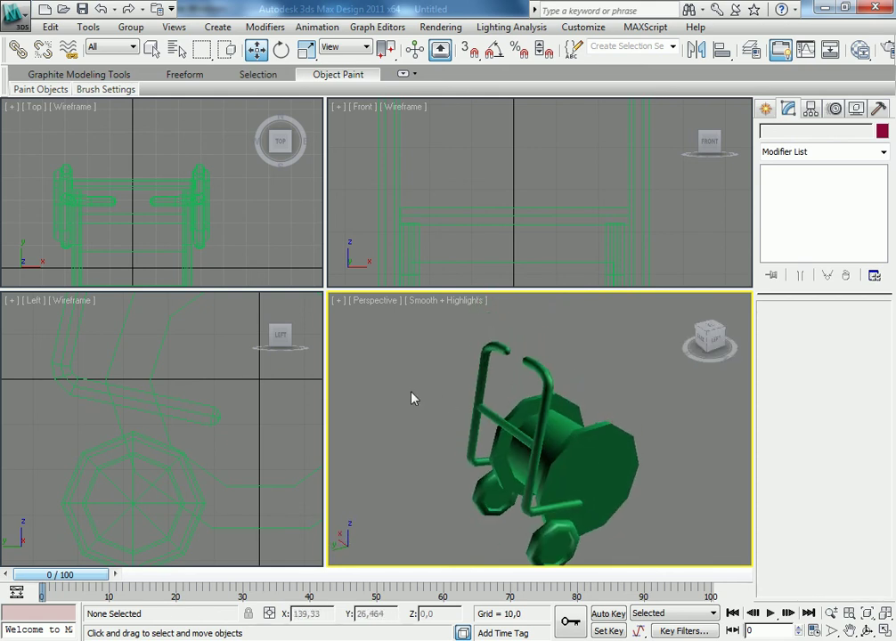
- Select the handle tube Cylinder004 and select all its edges in Editable Poly Edge mode
{"action": "scroll", "coordinate": [226, 393], "scroll_direction": "down", "scroll_amount": 2}
{"action": "scroll", "coordinate": [216, 400], "scroll_direction": "up", "scroll_amount": 2}
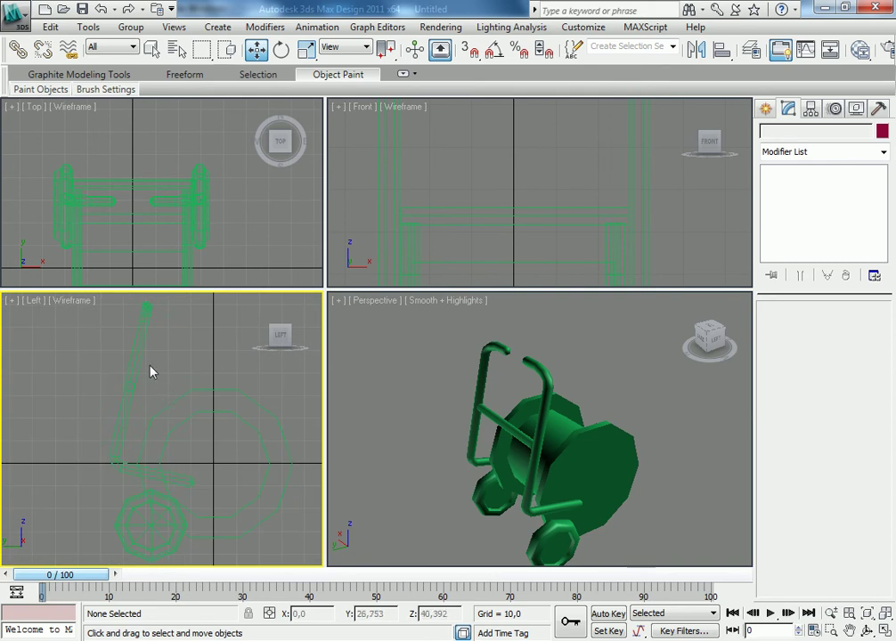
{"action": "left_click", "coordinate": [153, 339]}
{"action": "middle_click_drag", "start_coordinate": [153, 339], "coordinate": [153, 386]}
{"action": "left_click", "coordinate": [821, 186]}
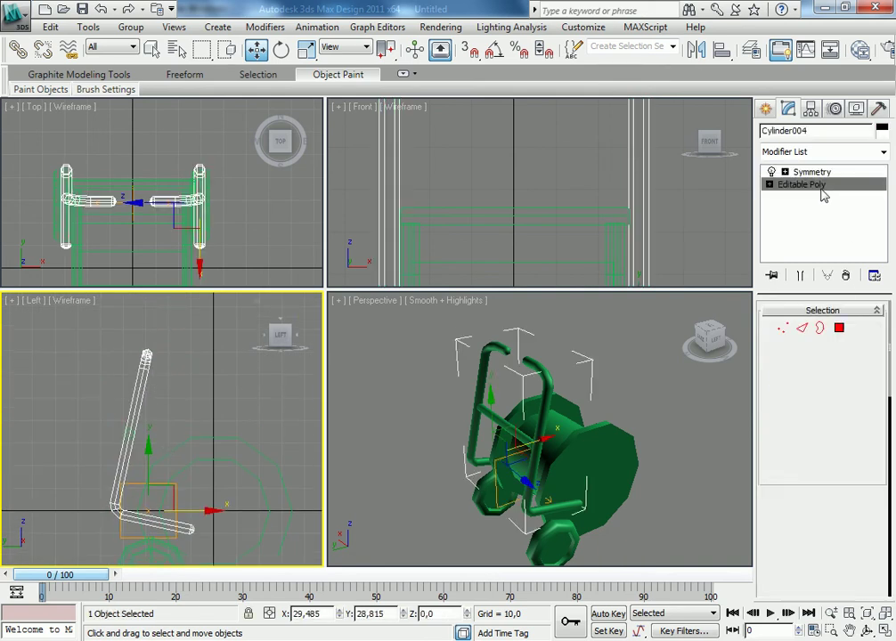
{"action": "left_click", "coordinate": [802, 328]}
{"action": "scroll", "coordinate": [178, 386], "scroll_direction": "up", "scroll_amount": 2}
{"action": "scroll", "coordinate": [159, 410], "scroll_direction": "up", "scroll_amount": 2}
{"action": "scroll", "coordinate": [158, 370], "scroll_direction": "up", "scroll_amount": 1}
{"action": "key", "text": "ctrl+a"}
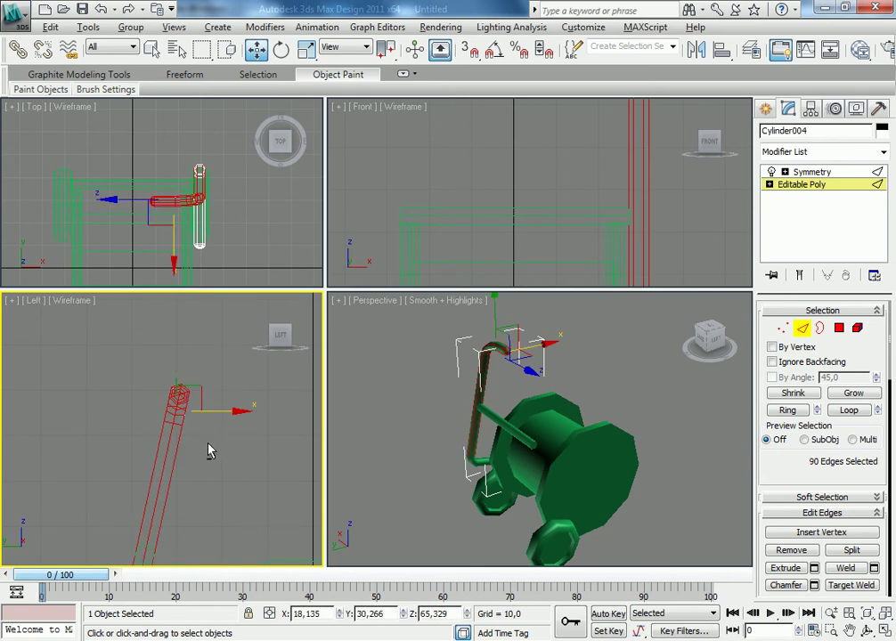
- Keep only the handle's top cap edges selected and move them up in the Left view
{"action": "left_click_drag", "start_coordinate": [194, 492], "coordinate": [121, 466], "text": "alt"}
{"action": "middle_click_drag", "start_coordinate": [124, 400], "coordinate": [177, 406]}
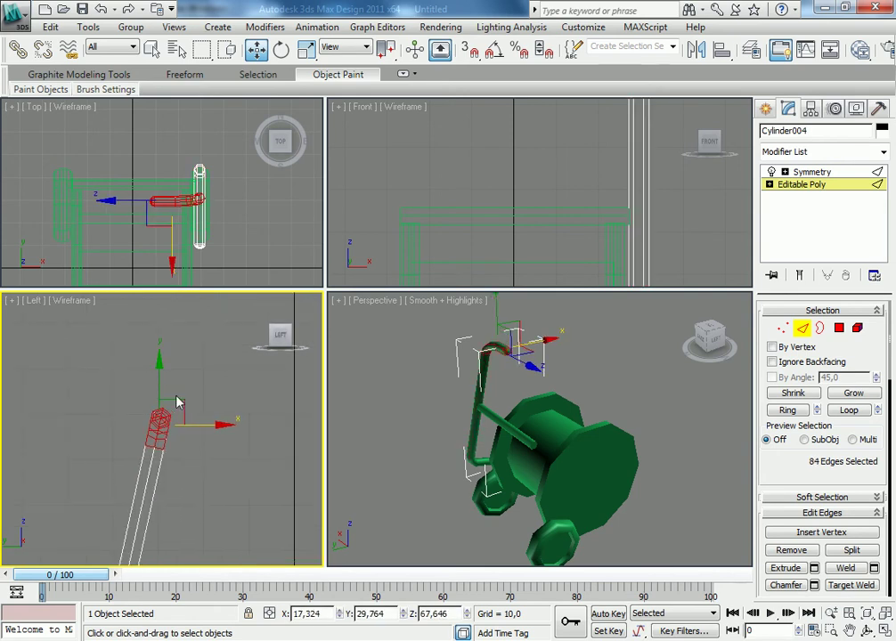
{"action": "left_click_drag", "start_coordinate": [182, 401], "coordinate": [202, 331]}
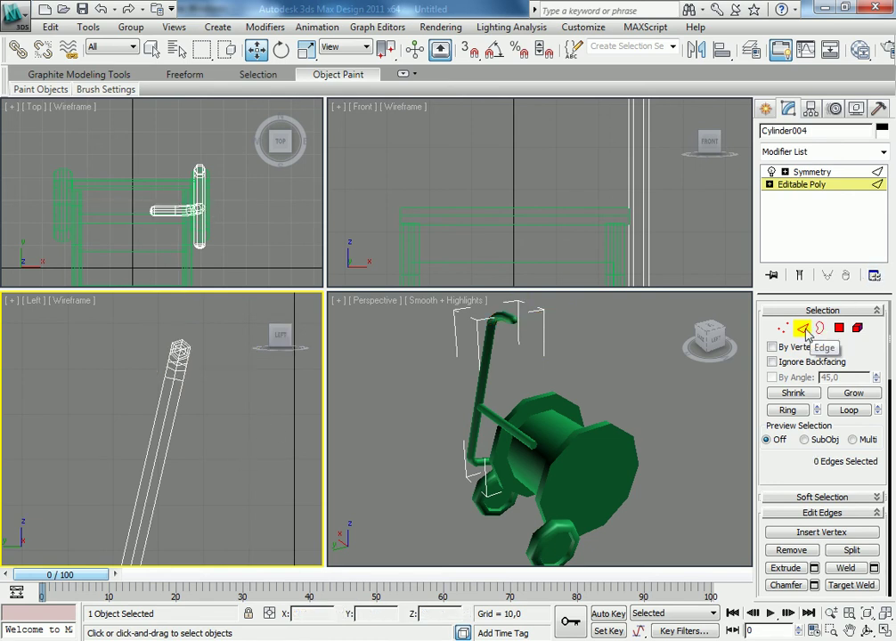
{"action": "left_click", "coordinate": [802, 328]}
{"action": "left_click", "coordinate": [285, 460]}
- Orbit and zoom around the hose reel to check the taller handle
{"action": "mouse_move", "coordinate": [684, 432]}
{"action": "middle_mouse_down", "text": "alt"}
{"action": "mouse_move", "coordinate": [678, 450]}
{"action": "mouse_move", "coordinate": [665, 430]}
{"action": "mouse_move", "coordinate": [530, 406]}
{"action": "mouse_move", "coordinate": [613, 464]}
{"action": "mouse_move", "coordinate": [638, 450]}
{"action": "mouse_move", "coordinate": [610, 436]}
{"action": "middle_mouse_up", "text": "alt"}
{"action": "scroll", "coordinate": [592, 421], "scroll_direction": "up", "scroll_amount": 5}
{"action": "scroll", "coordinate": [547, 415], "scroll_direction": "down", "scroll_amount": 3}
{"action": "scroll", "coordinate": [551, 425], "scroll_direction": "down", "scroll_amount": 2}
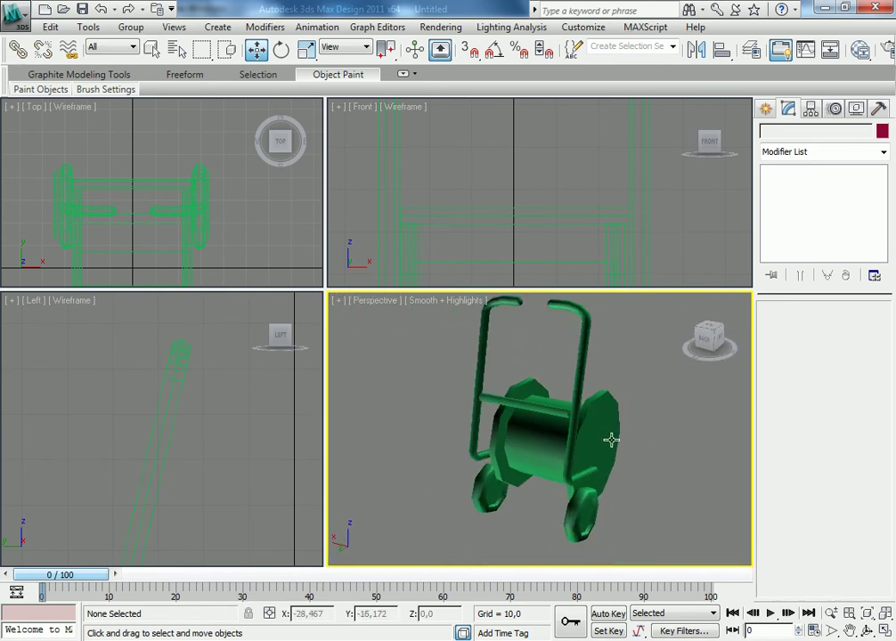
{"action": "scroll", "coordinate": [606, 445], "scroll_direction": "down", "scroll_amount": 2}
{"action": "scroll", "coordinate": [634, 459], "scroll_direction": "down", "scroll_amount": 1}
{"action": "scroll", "coordinate": [621, 464], "scroll_direction": "down", "scroll_amount": 1}
{"action": "scroll", "coordinate": [587, 455], "scroll_direction": "up", "scroll_amount": 2}
{"action": "scroll", "coordinate": [568, 454], "scroll_direction": "up", "scroll_amount": 1}
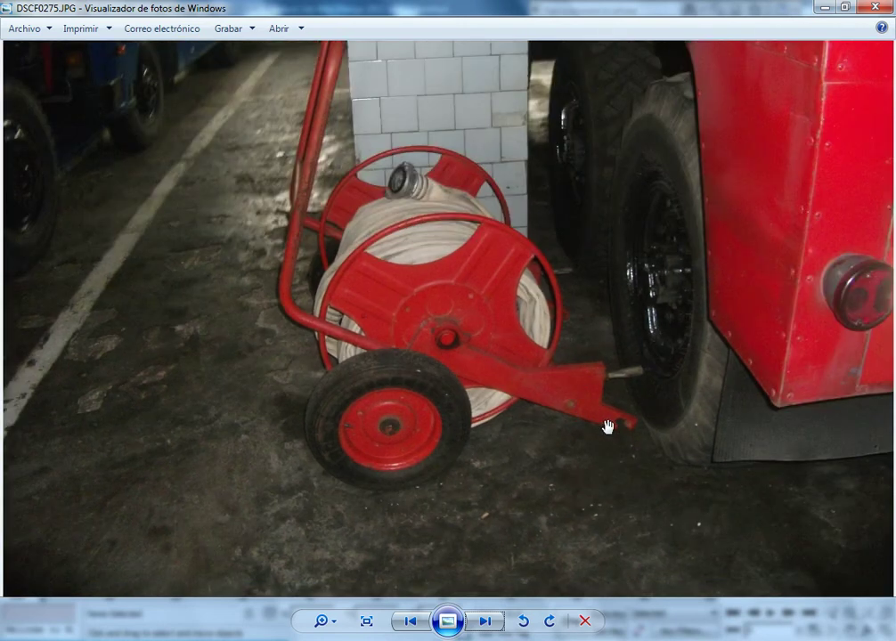
{"action": "left_click", "coordinate": [487, 622]}
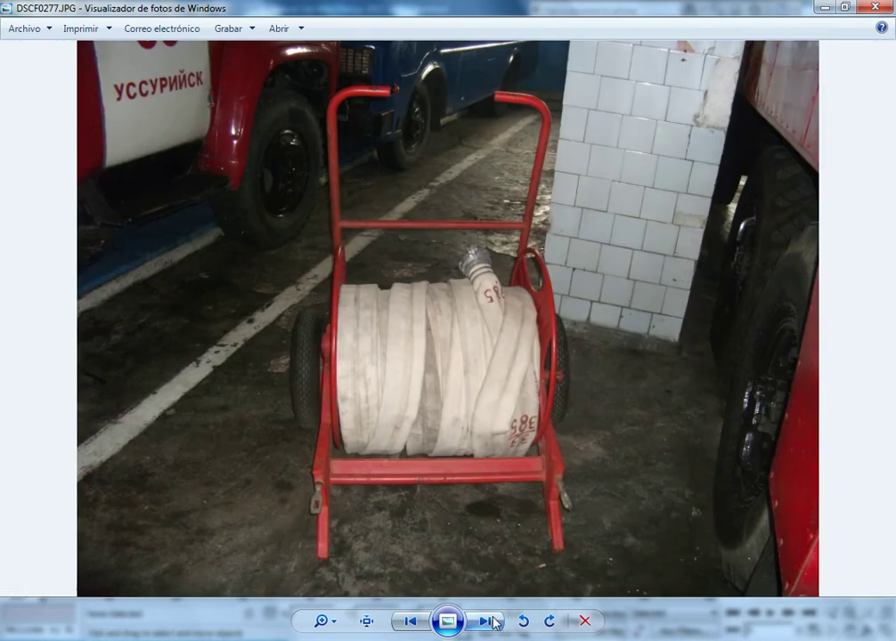
{"action": "left_click", "coordinate": [492, 622]}
{"action": "left_click", "coordinate": [492, 623]}
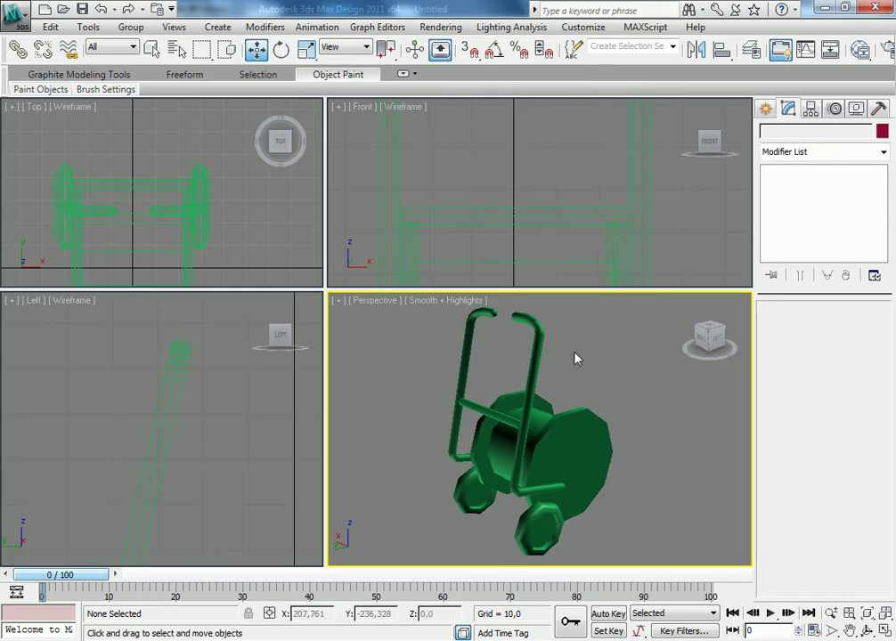
- Set the side view's shading to Smooth + Edged Faces through Viewport Configuration
{"action": "left_click", "coordinate": [274, 386]}
{"action": "mouse_move", "coordinate": [275, 386]}
{"action": "middle_mouse_down"}
{"action": "mouse_move", "coordinate": [250, 504]}
{"action": "mouse_move", "coordinate": [250, 480]}
{"action": "mouse_move", "coordinate": [214, 480]}
{"action": "mouse_move", "coordinate": [91, 374]}
{"action": "middle_mouse_up"}
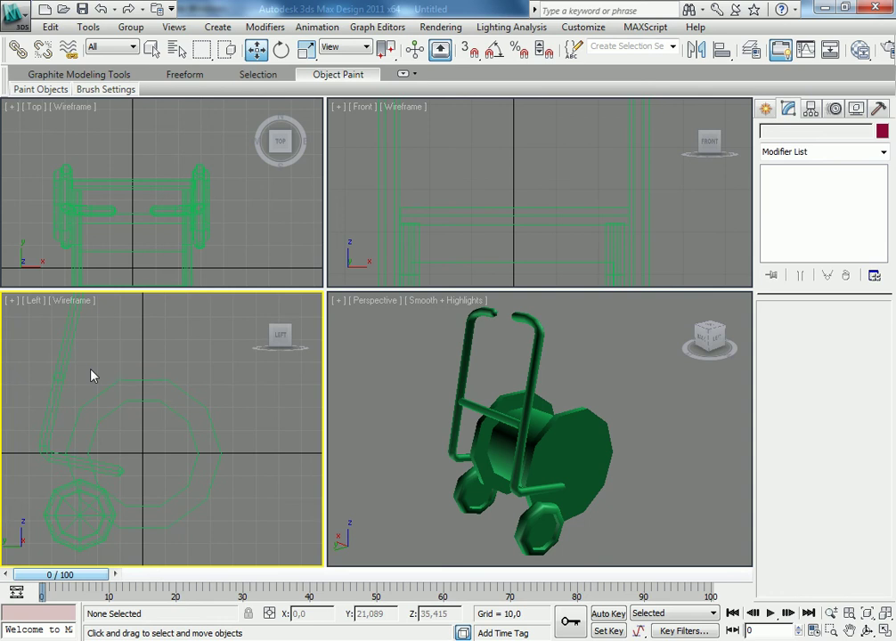
{"action": "left_click", "coordinate": [11, 307]}
{"action": "left_click", "coordinate": [225, 409]}
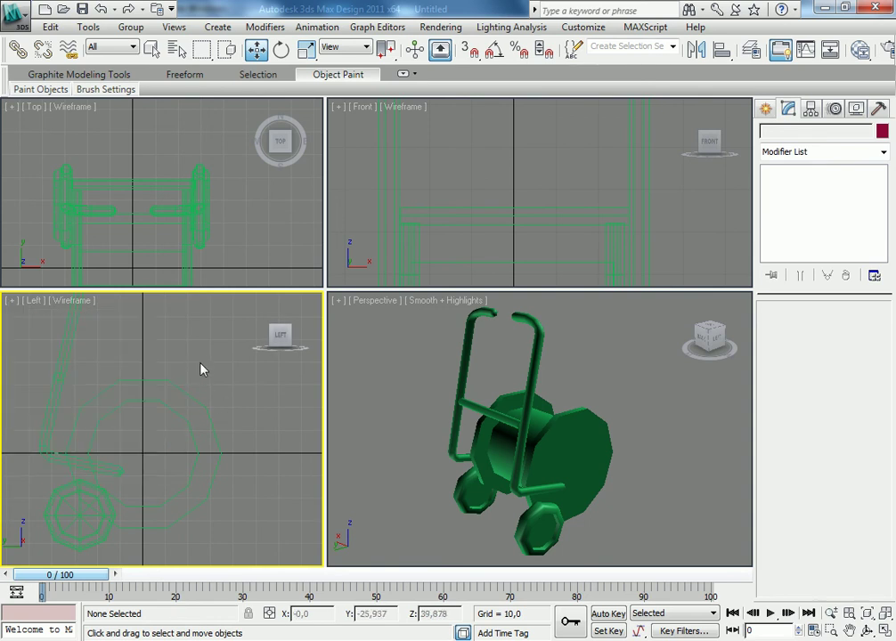
{"action": "left_click", "coordinate": [13, 306]}
{"action": "left_click", "coordinate": [76, 466]}
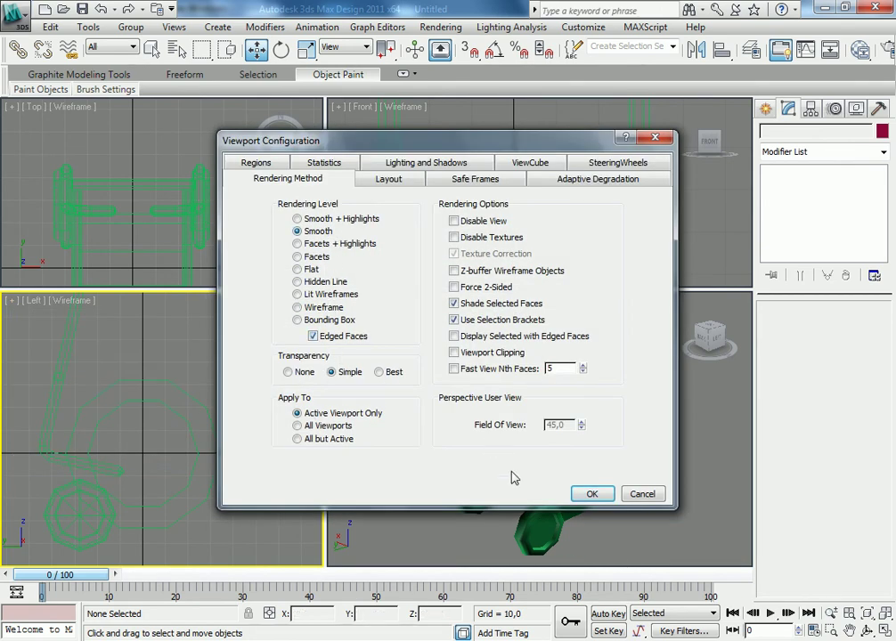
{"action": "left_click", "coordinate": [592, 494]}
{"action": "middle_click_drag", "start_coordinate": [206, 474], "coordinate": [260, 359]}
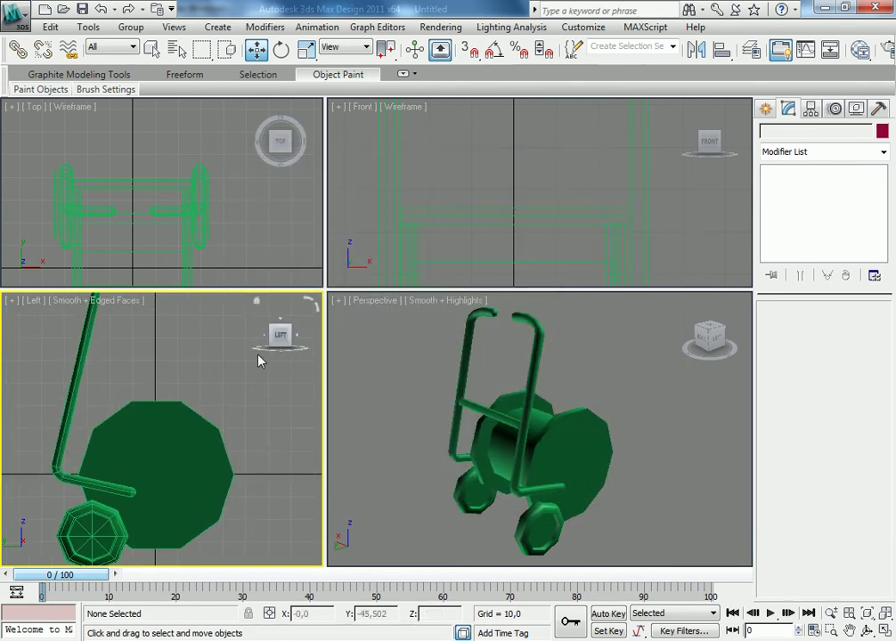
{"action": "middle_click", "coordinate": [263, 238]}
- Apply Smooth + Edged Faces to all viewports and show the Create panel's Standard Primitives
{"action": "left_click", "coordinate": [12, 303]}
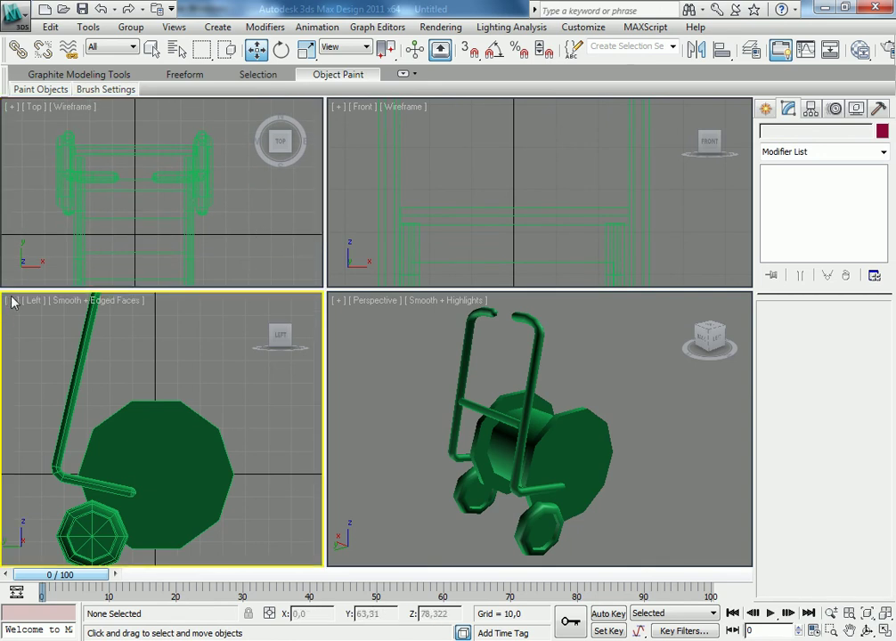
{"action": "left_click", "coordinate": [11, 303]}
{"action": "left_click", "coordinate": [54, 461]}
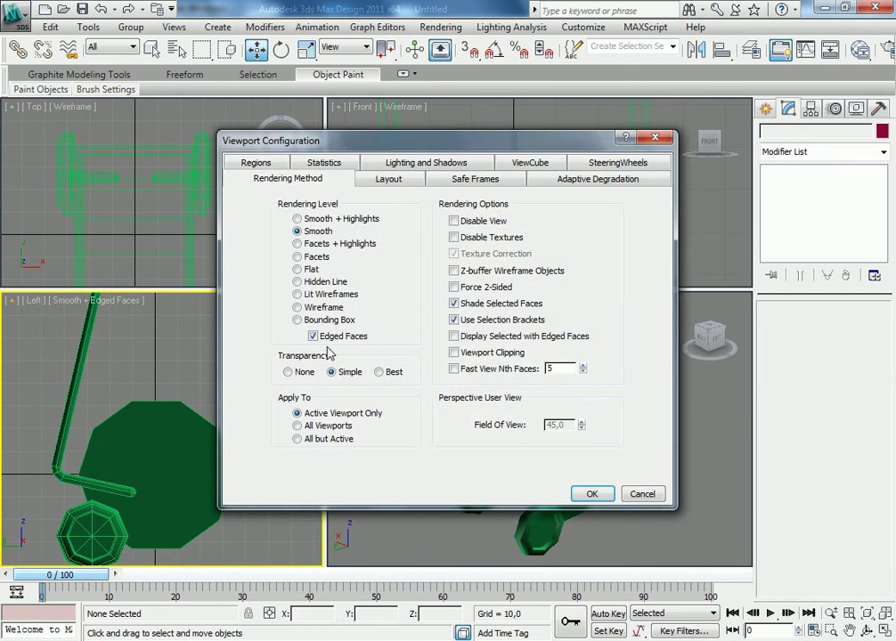
{"action": "left_click", "coordinate": [591, 494]}
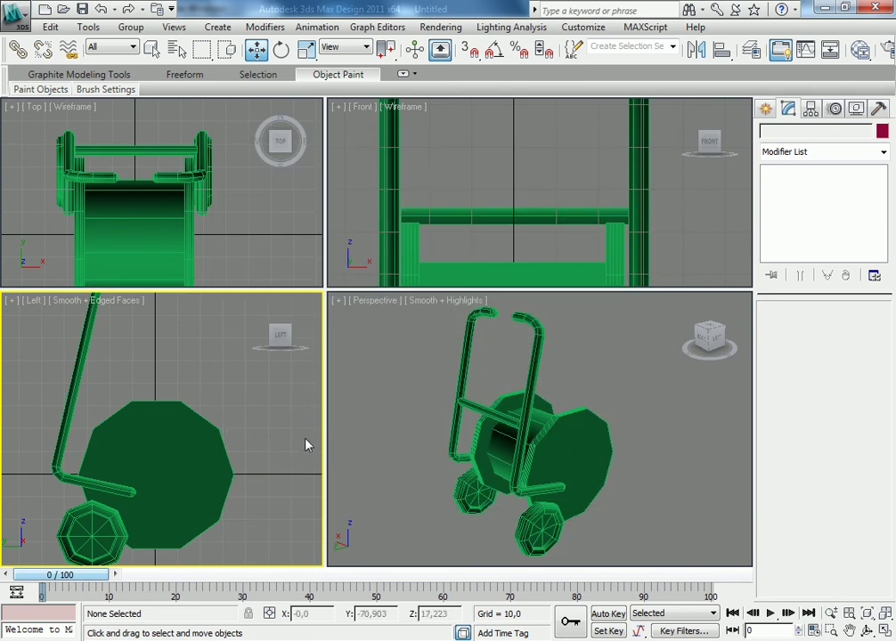
{"action": "left_click", "coordinate": [240, 194]}
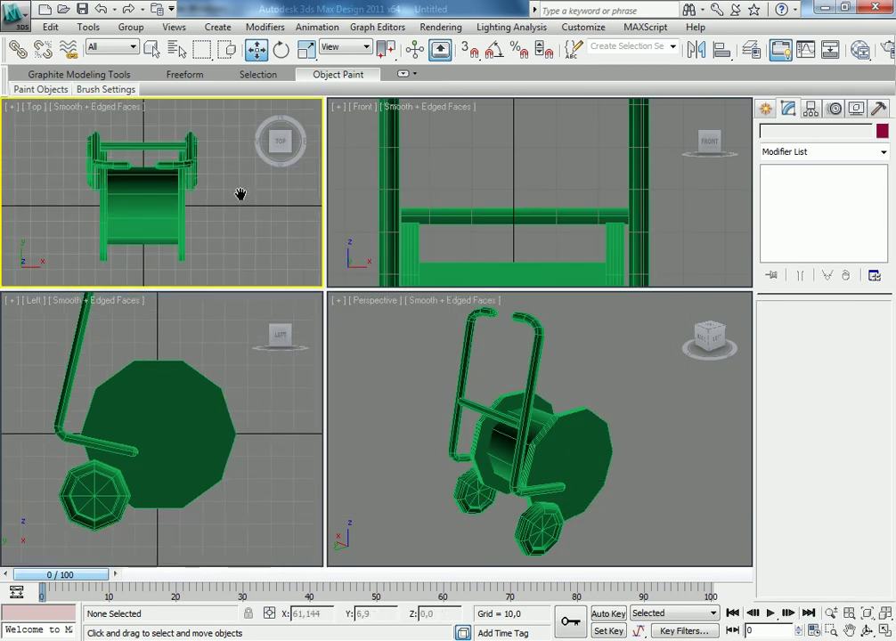
{"action": "left_click", "coordinate": [466, 194]}
{"action": "scroll", "coordinate": [500, 210], "scroll_direction": "down", "scroll_amount": 3}
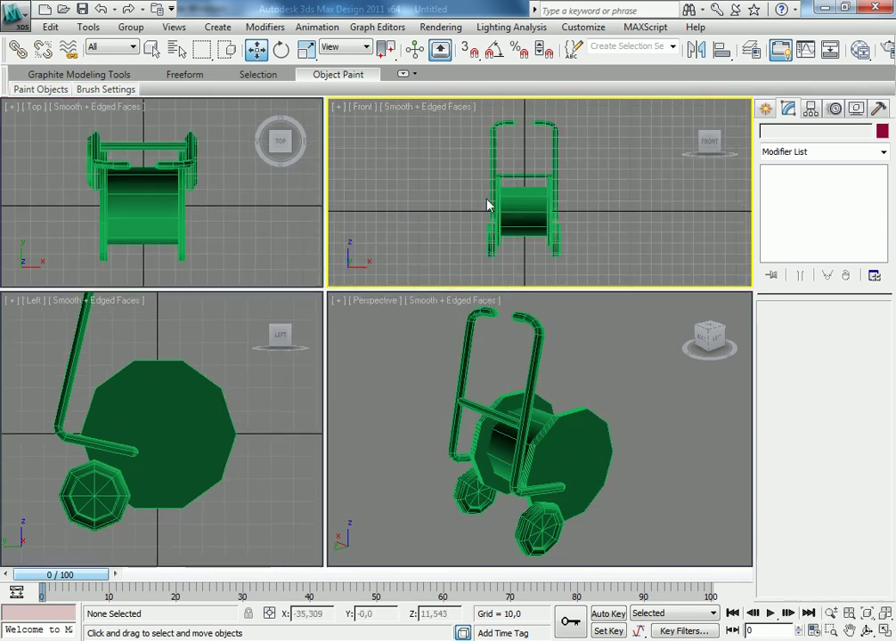
{"action": "left_click", "coordinate": [772, 110]}
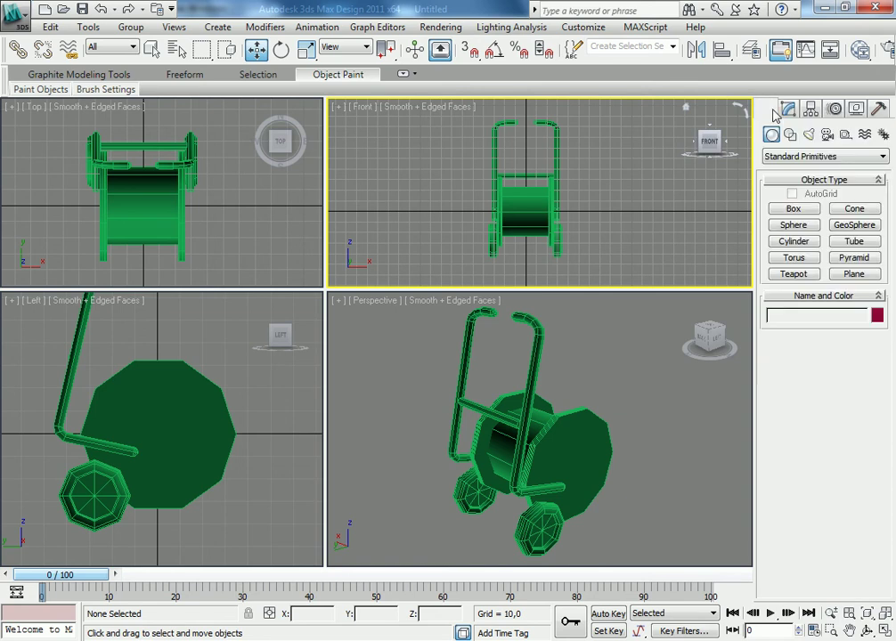
- Draw a thin Plane below the drum in the Left view with its segments reduced to 1
{"action": "left_click", "coordinate": [855, 275]}
{"action": "left_click", "coordinate": [274, 463]}
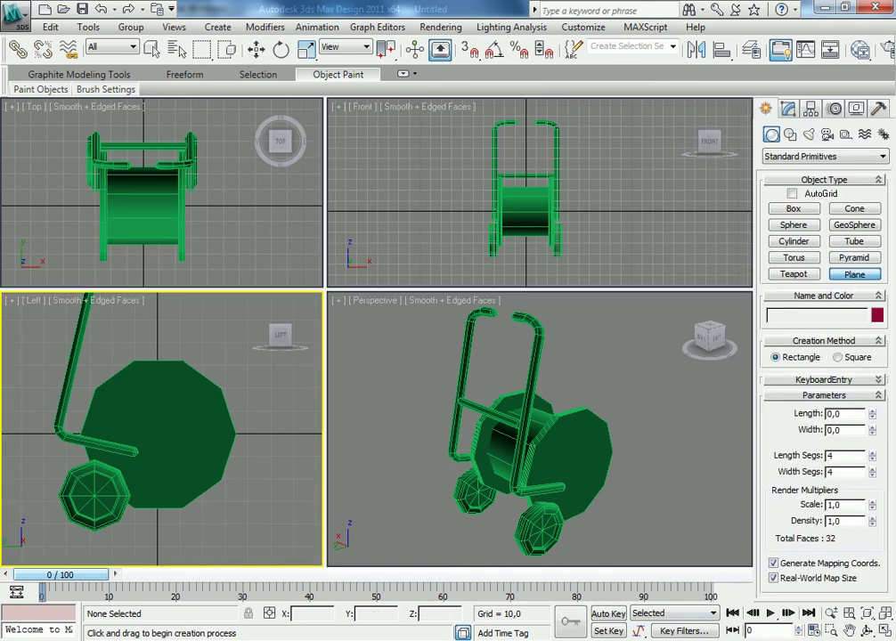
{"action": "left_click", "coordinate": [623, 346]}
{"action": "left_click", "coordinate": [638, 255]}
{"action": "scroll", "coordinate": [176, 429], "scroll_direction": "up", "scroll_amount": 1}
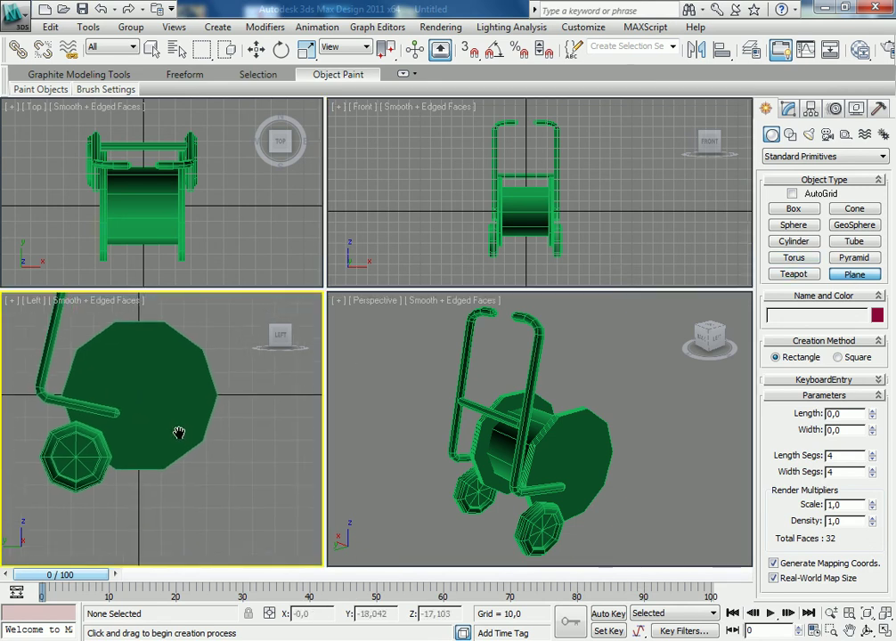
{"action": "scroll", "coordinate": [150, 456], "scroll_direction": "down", "scroll_amount": 3}
{"action": "left_click_drag", "start_coordinate": [121, 455], "coordinate": [197, 463]}
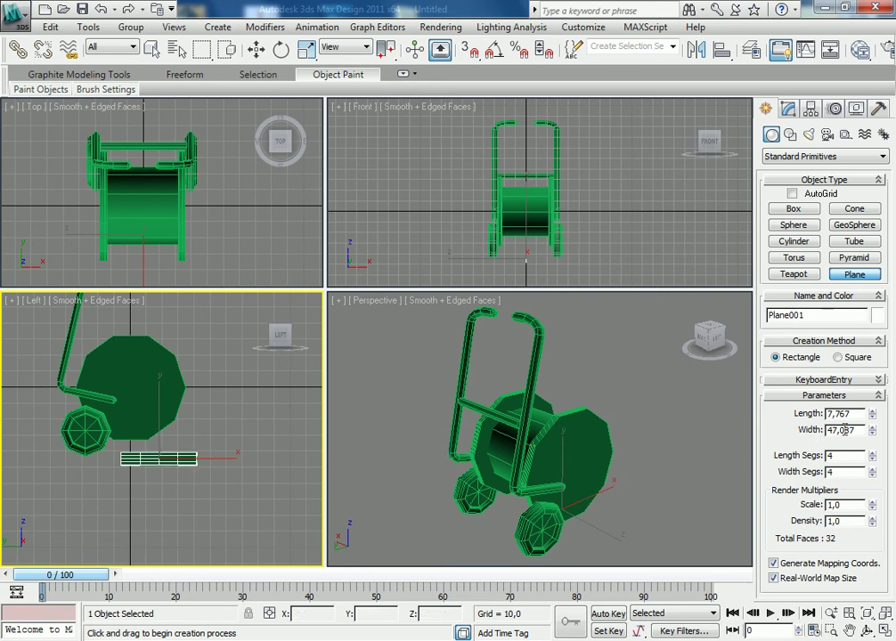
{"action": "left_click_drag", "start_coordinate": [873, 460], "coordinate": [873, 465]}
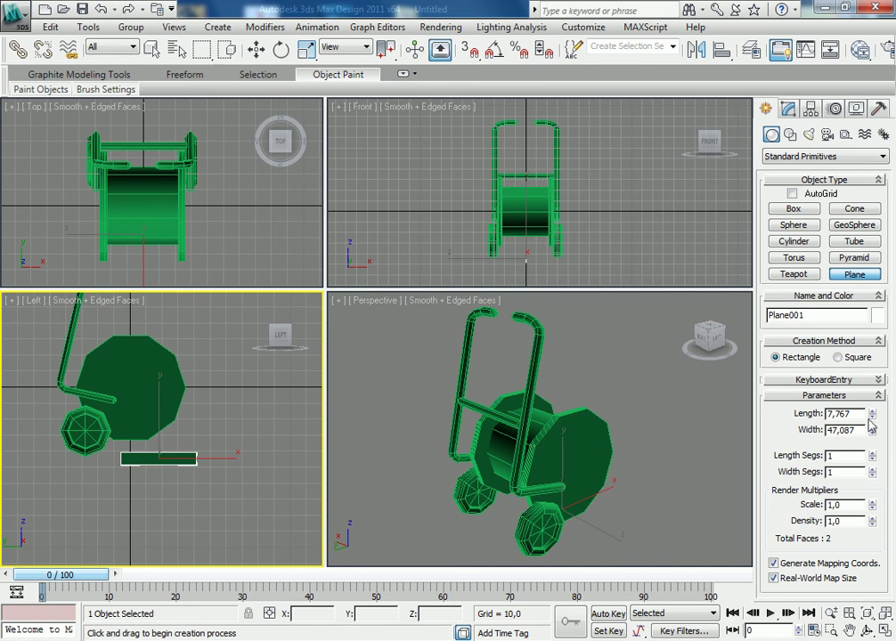
{"action": "key", "text": "w"}
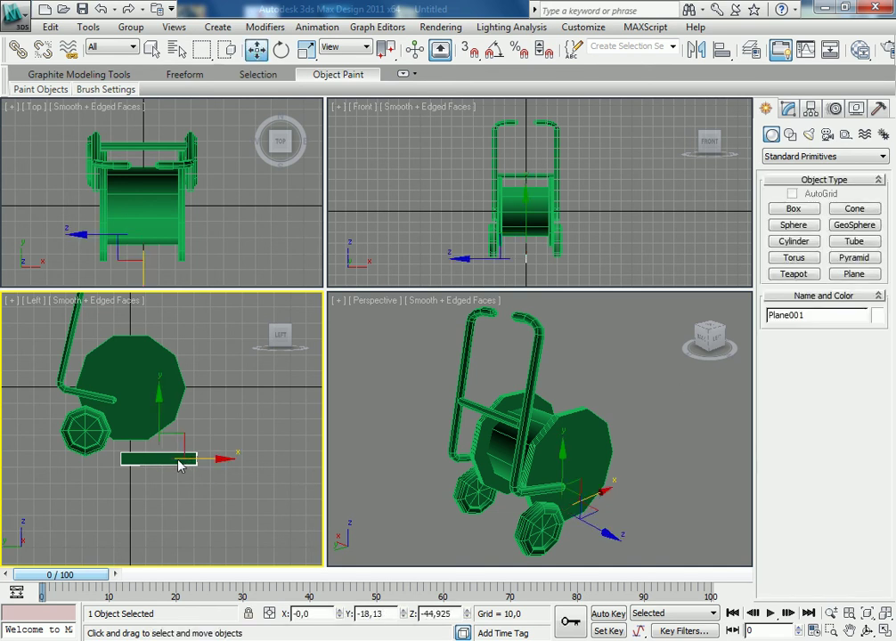
- Convert the plane to Editable Poly and move its four vertices up onto the drum
{"action": "right_click", "coordinate": [179, 462]}
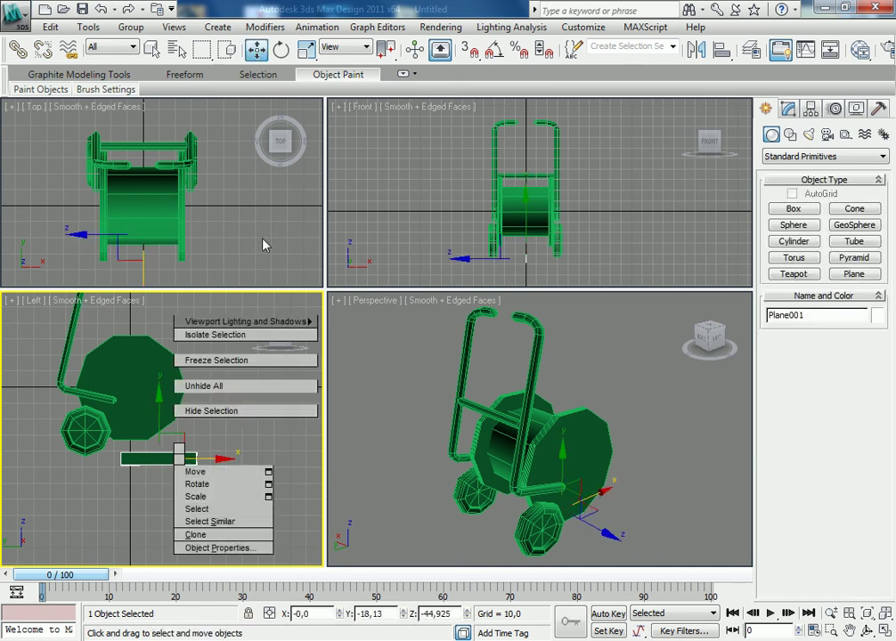
{"action": "mouse_move", "coordinate": [214, 598]}
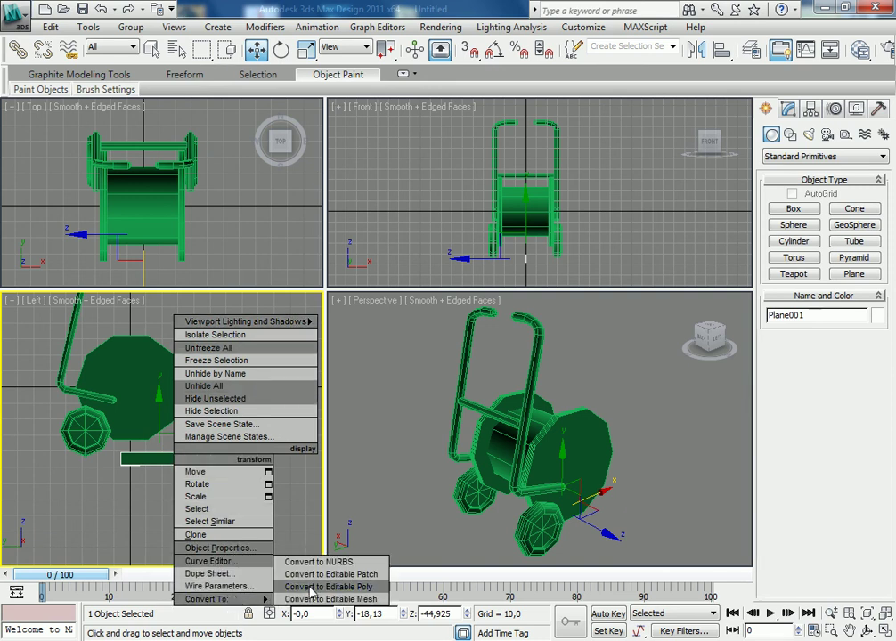
{"action": "left_click", "coordinate": [311, 587]}
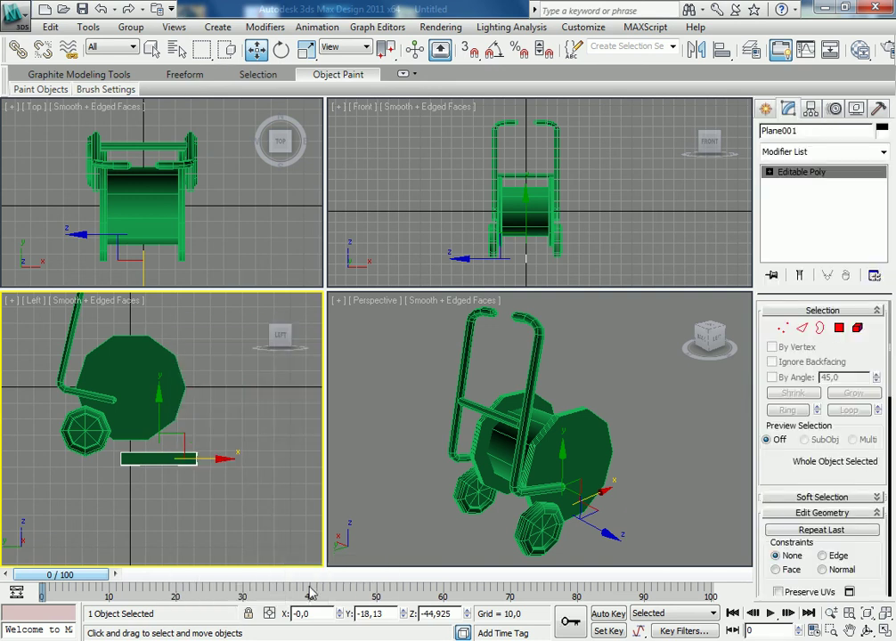
{"action": "left_click", "coordinate": [782, 327]}
{"action": "scroll", "coordinate": [204, 474], "scroll_direction": "up", "scroll_amount": 4}
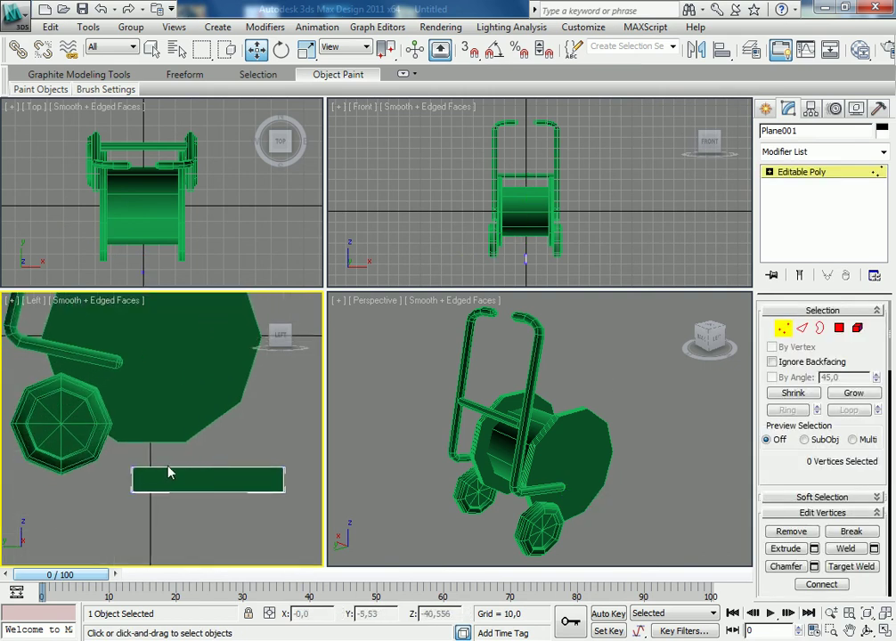
{"action": "left_click_drag", "start_coordinate": [303, 528], "coordinate": [125, 459]}
{"action": "middle_click_drag", "start_coordinate": [269, 492], "coordinate": [250, 496]}
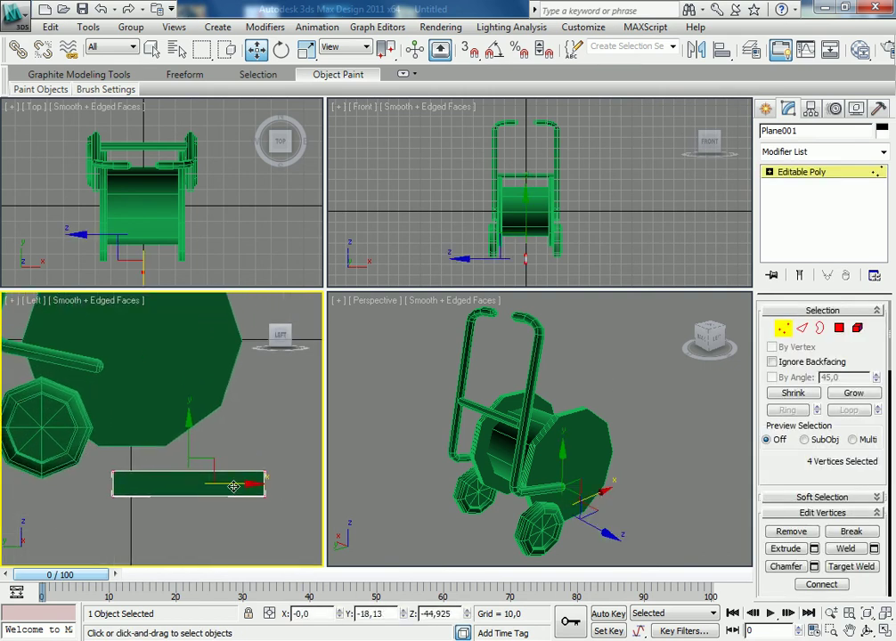
{"action": "left_click_drag", "start_coordinate": [208, 459], "coordinate": [209, 399]}
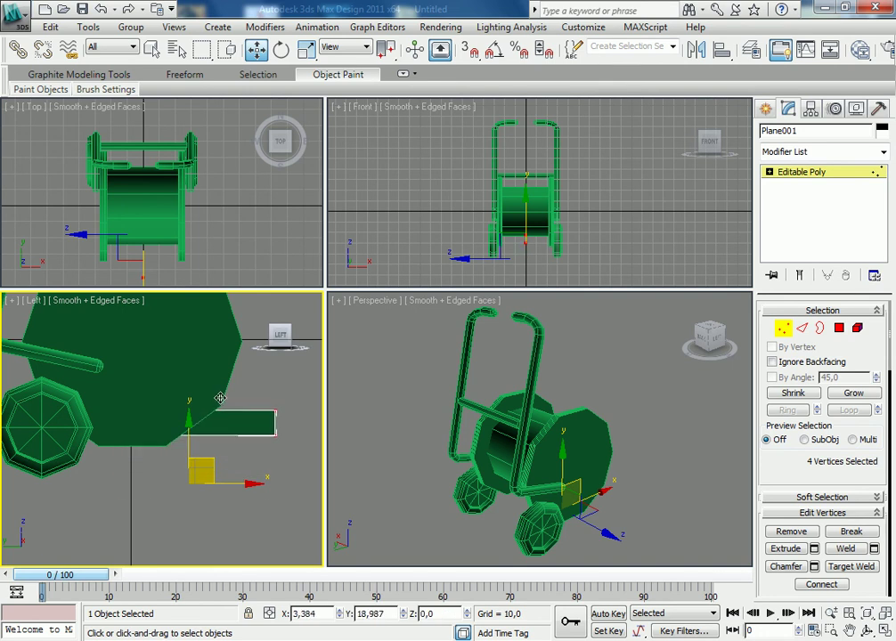
{"action": "middle_click_drag", "start_coordinate": [189, 257], "coordinate": [189, 222]}
- Shift the strip beside the drum, tilt it along the frame, and move it into place
{"action": "mouse_move", "coordinate": [170, 184]}
{"action": "left_mouse_down"}
{"action": "mouse_move", "coordinate": [103, 148]}
{"action": "mouse_move", "coordinate": [105, 157]}
{"action": "left_mouse_up"}
{"action": "middle_click_drag", "start_coordinate": [200, 424], "coordinate": [202, 460]}
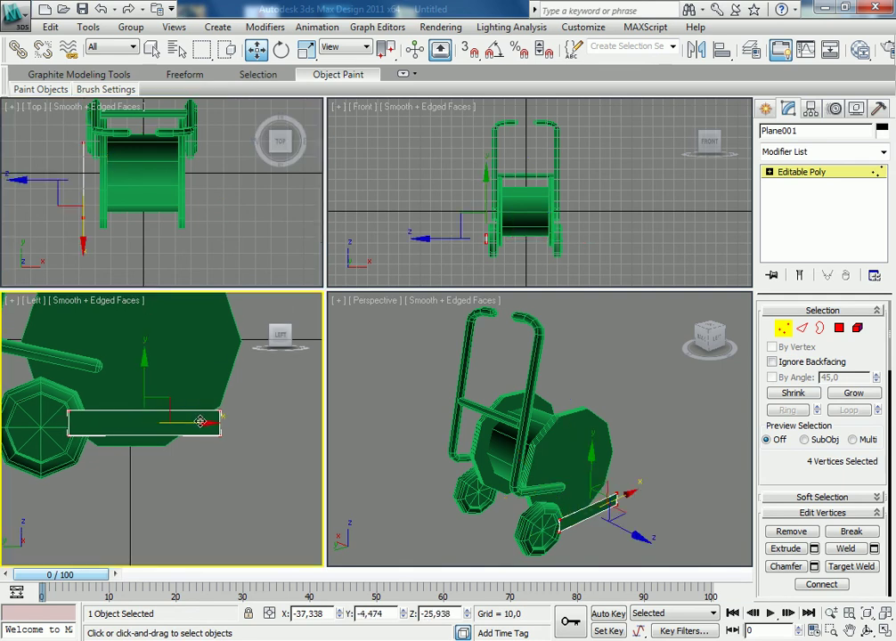
{"action": "mouse_move", "coordinate": [280, 334]}
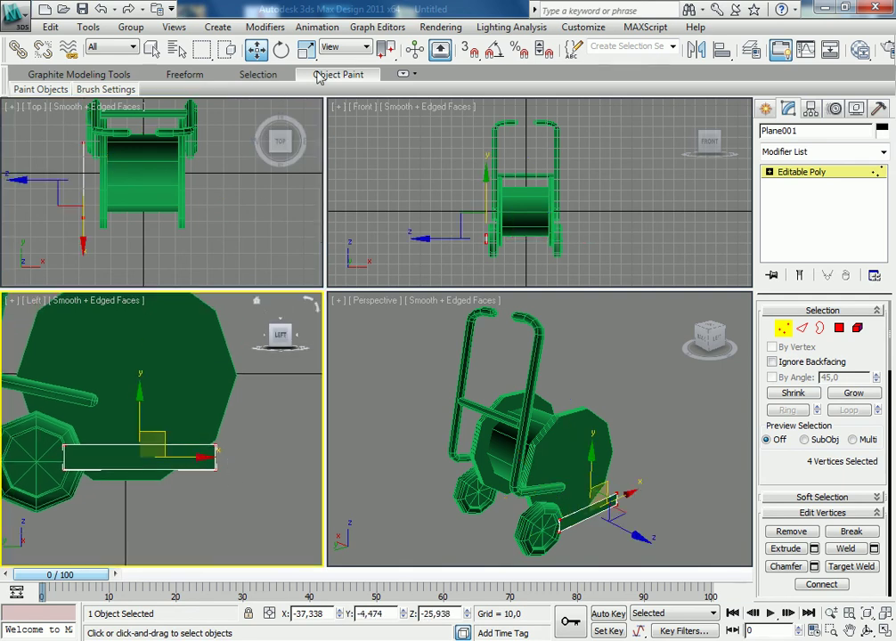
{"action": "left_click", "coordinate": [281, 50]}
{"action": "left_click_drag", "start_coordinate": [178, 421], "coordinate": [156, 343]}
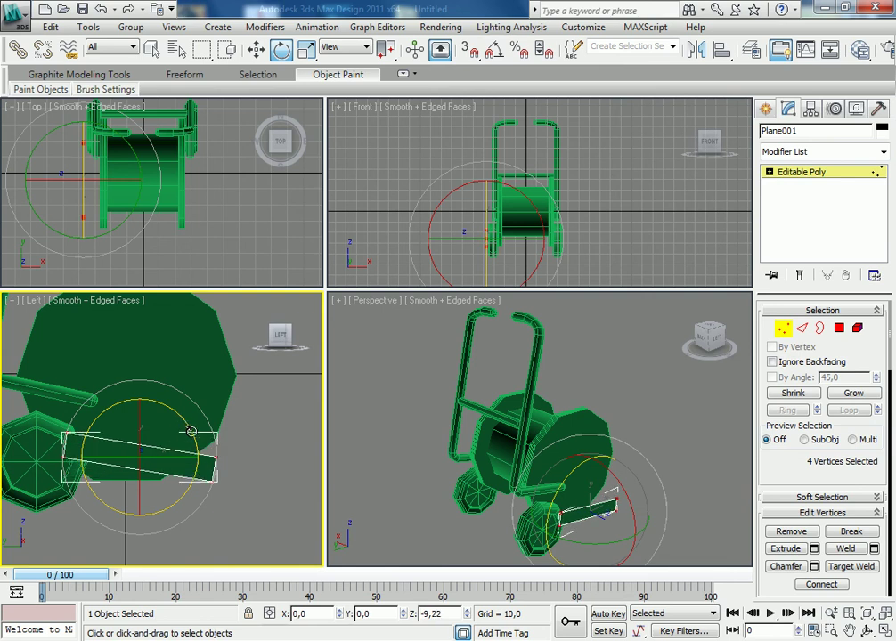
{"action": "left_click", "coordinate": [251, 51]}
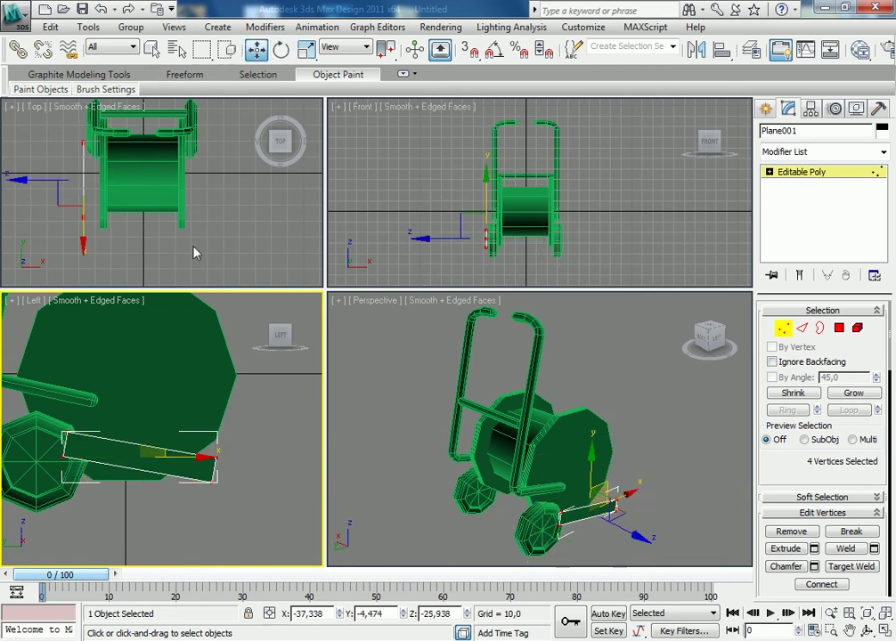
{"action": "mouse_move", "coordinate": [164, 443]}
{"action": "left_mouse_down"}
{"action": "mouse_move", "coordinate": [211, 424]}
{"action": "mouse_move", "coordinate": [213, 402]}
{"action": "left_mouse_up"}
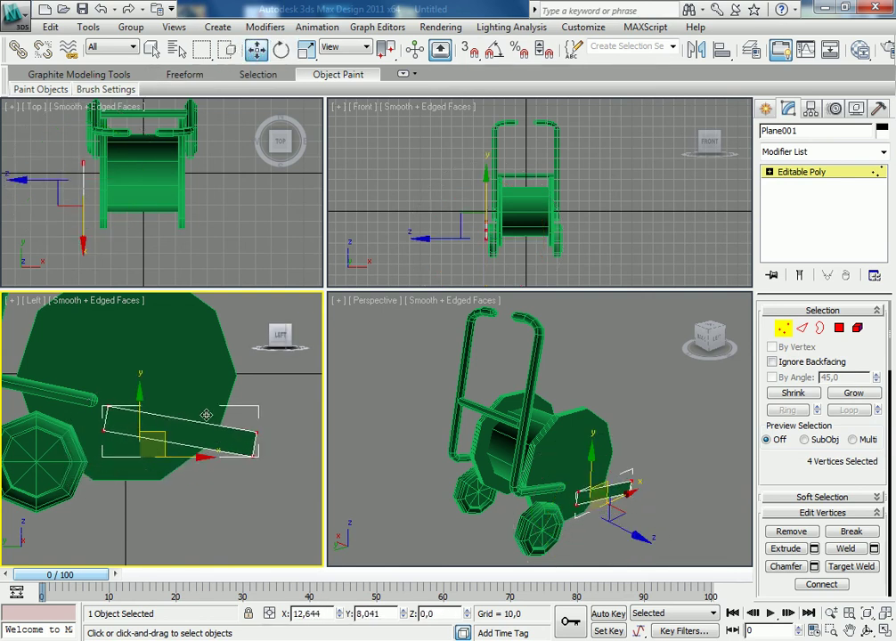
{"action": "left_click", "coordinate": [277, 486]}
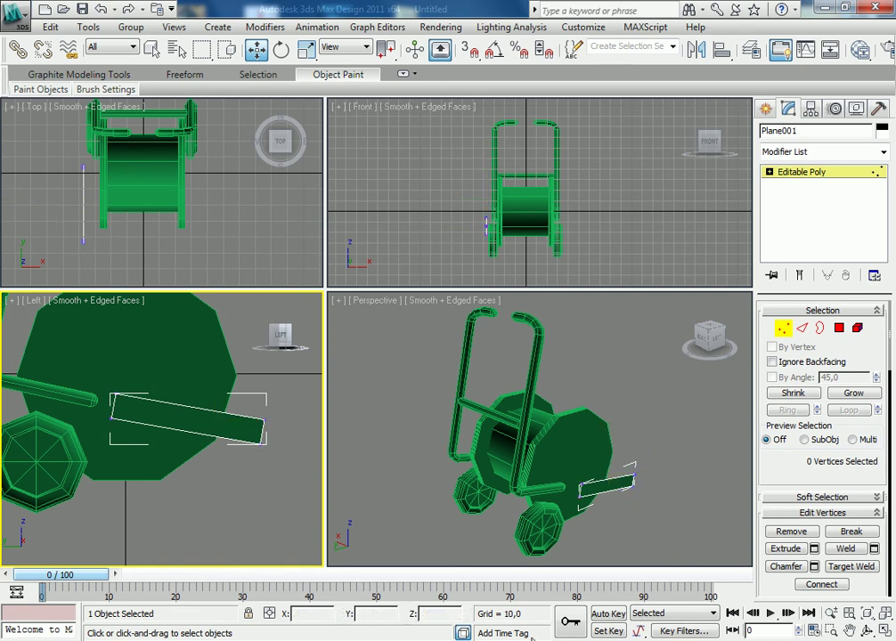
{"action": "key", "text": "alt+Tab"}
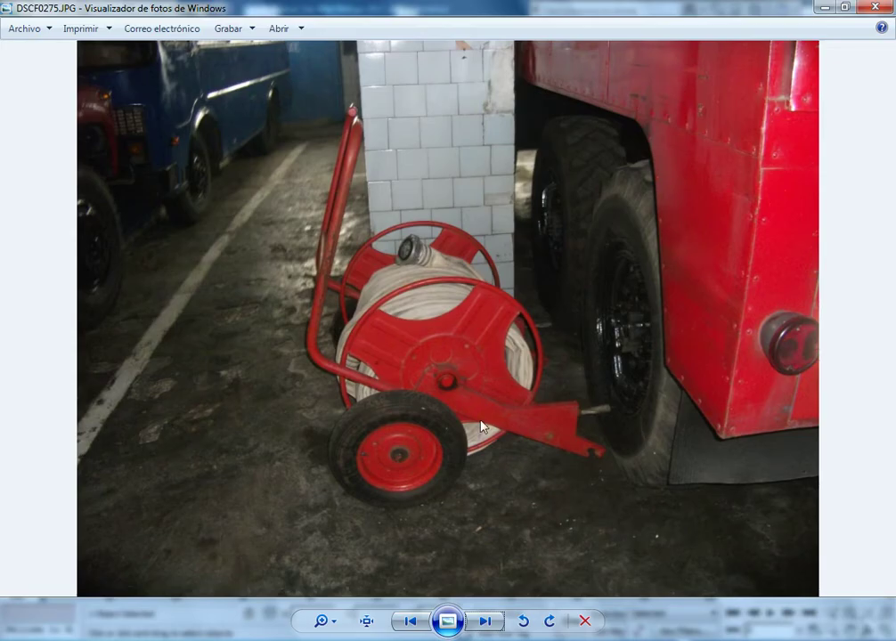
{"action": "scroll", "coordinate": [482, 427], "scroll_direction": "up", "scroll_amount": 2}
{"action": "scroll", "coordinate": [471, 419], "scroll_direction": "up", "scroll_amount": 1}
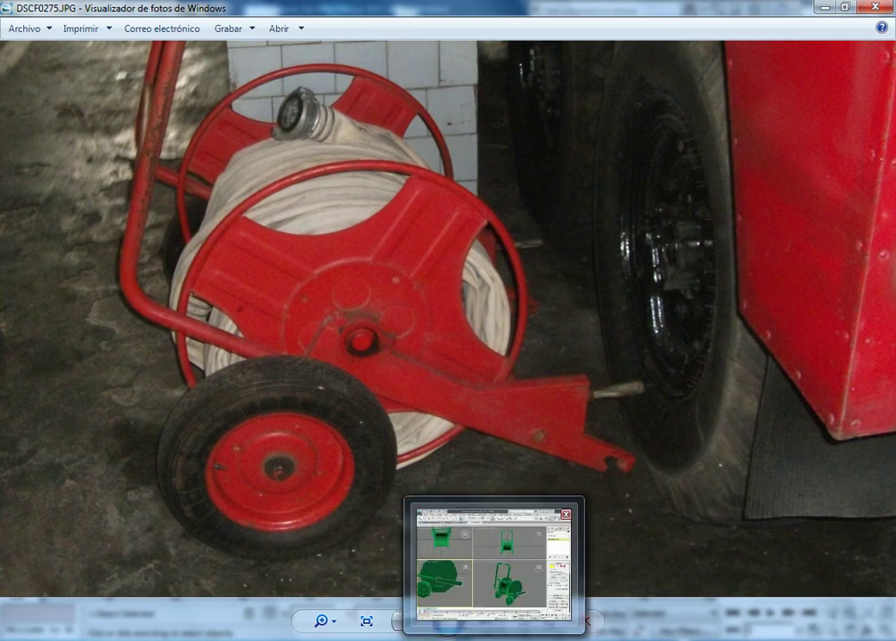
{"action": "mouse_move", "coordinate": [493, 624]}
{"action": "left_click", "coordinate": [491, 550]}
{"action": "mouse_move", "coordinate": [178, 428]}
{"action": "middle_mouse_down"}
{"action": "mouse_move", "coordinate": [178, 374]}
{"action": "mouse_move", "coordinate": [188, 410]}
{"action": "middle_mouse_up"}
- Rotate the bar's four vertices counter-clockwise into a downward slope and nudge it down-left
{"action": "key", "text": "e"}
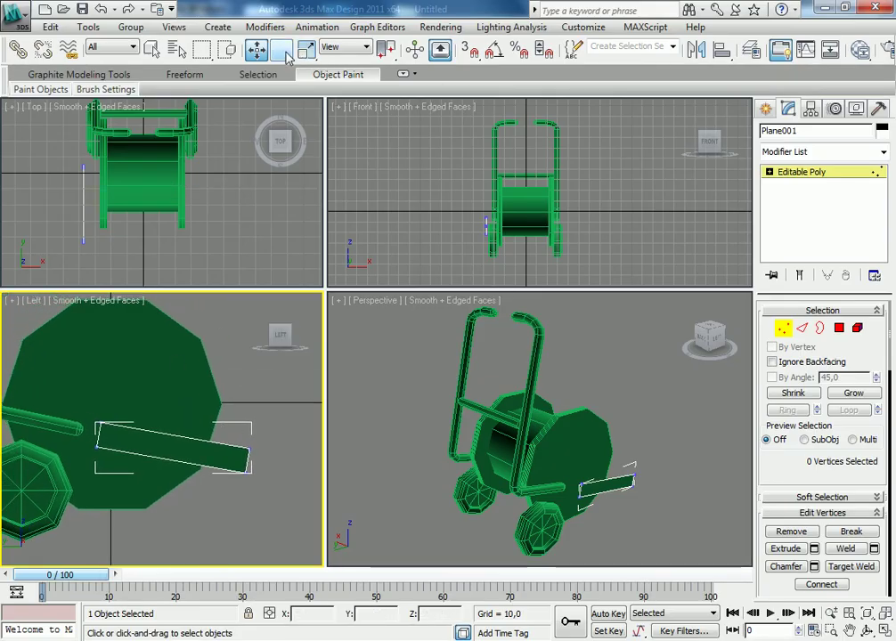
{"action": "left_click_drag", "start_coordinate": [271, 507], "coordinate": [85, 415]}
{"action": "left_click_drag", "start_coordinate": [210, 454], "coordinate": [225, 426]}
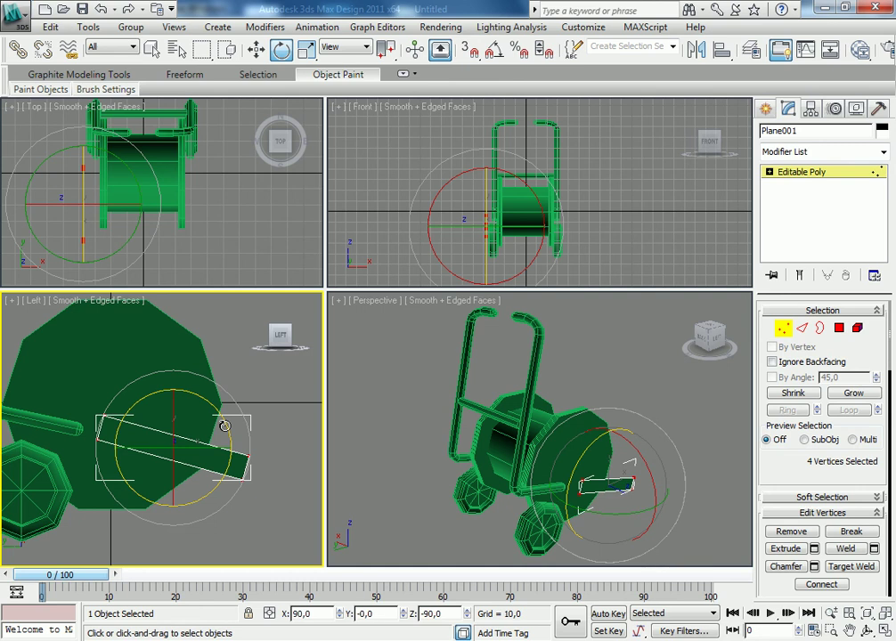
{"action": "left_click", "coordinate": [256, 50]}
{"action": "left_click_drag", "start_coordinate": [193, 421], "coordinate": [189, 427]}
{"action": "left_click", "coordinate": [243, 445]}
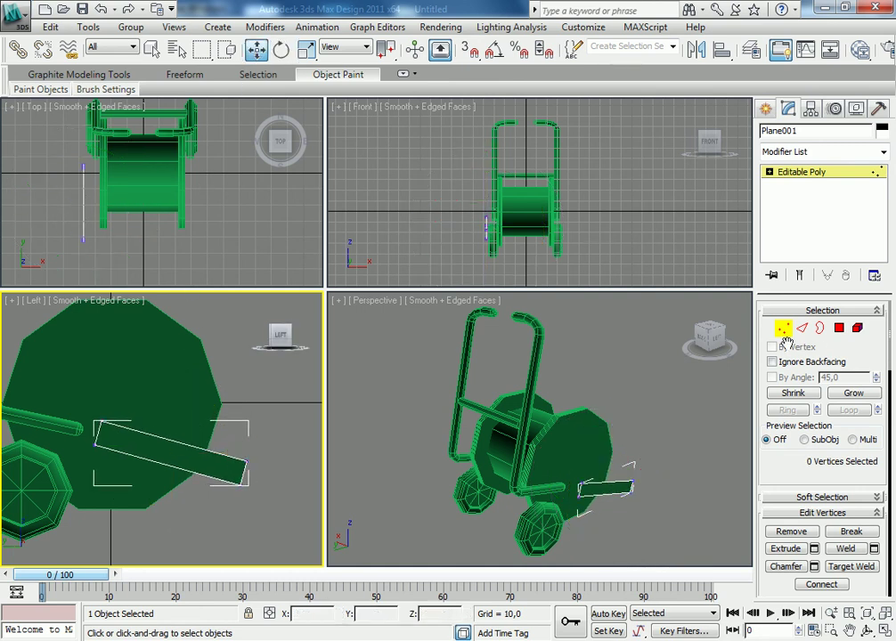
- Move the bar's right end edge outward, right and up, at Edge level
{"action": "left_click", "coordinate": [801, 328]}
{"action": "left_click", "coordinate": [247, 472]}
{"action": "middle_click_drag", "start_coordinate": [241, 455], "coordinate": [189, 432]}
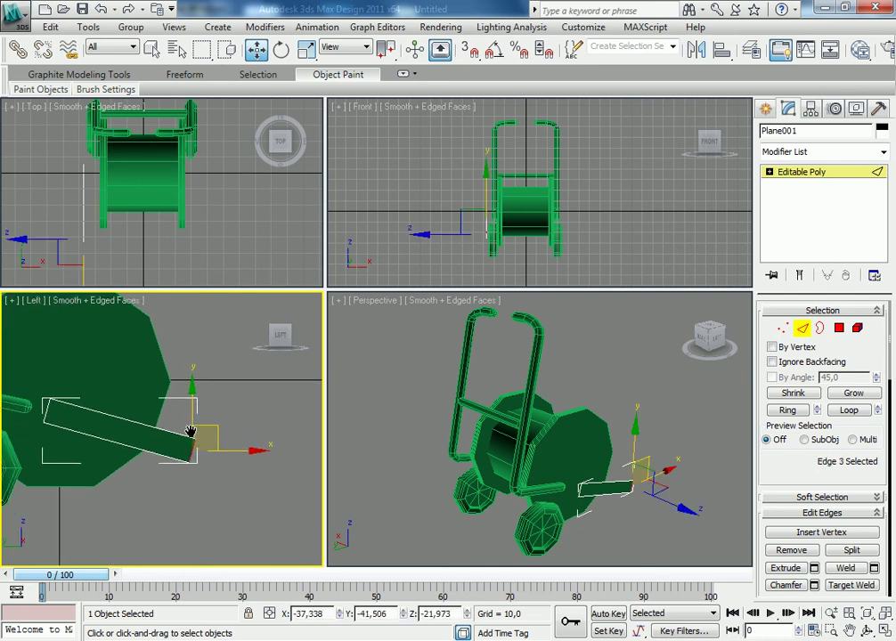
{"action": "scroll", "coordinate": [189, 432], "scroll_direction": "down", "scroll_amount": 2}
{"action": "scroll", "coordinate": [190, 432], "scroll_direction": "down", "scroll_amount": 2}
{"action": "mouse_move", "coordinate": [215, 434]}
{"action": "left_mouse_down"}
{"action": "mouse_move", "coordinate": [230, 424]}
{"action": "mouse_move", "coordinate": [222, 440]}
{"action": "left_mouse_up"}
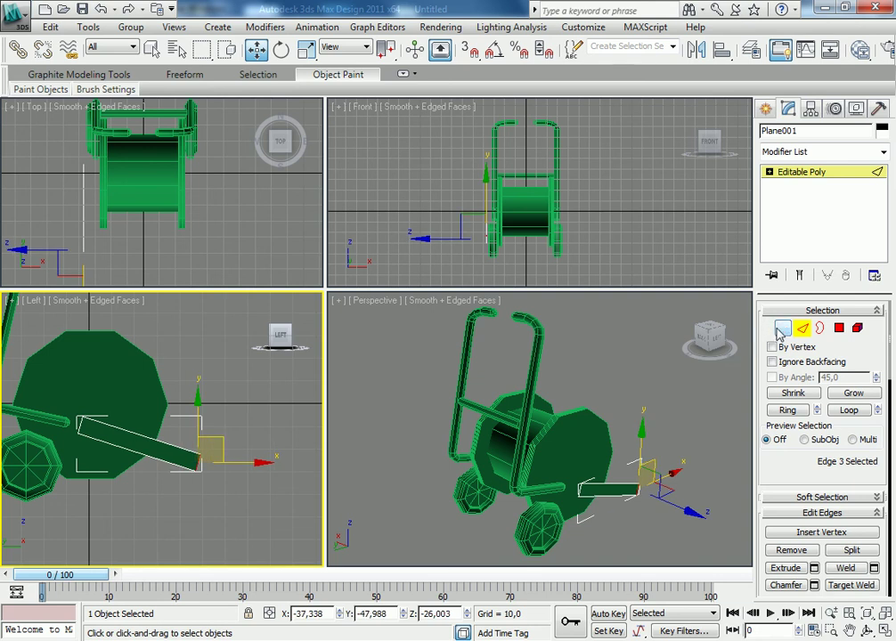
- Check the right-end vertex, then select both end edges of the bar
{"action": "left_click", "coordinate": [781, 330]}
{"action": "scroll", "coordinate": [193, 473], "scroll_direction": "up", "scroll_amount": 2}
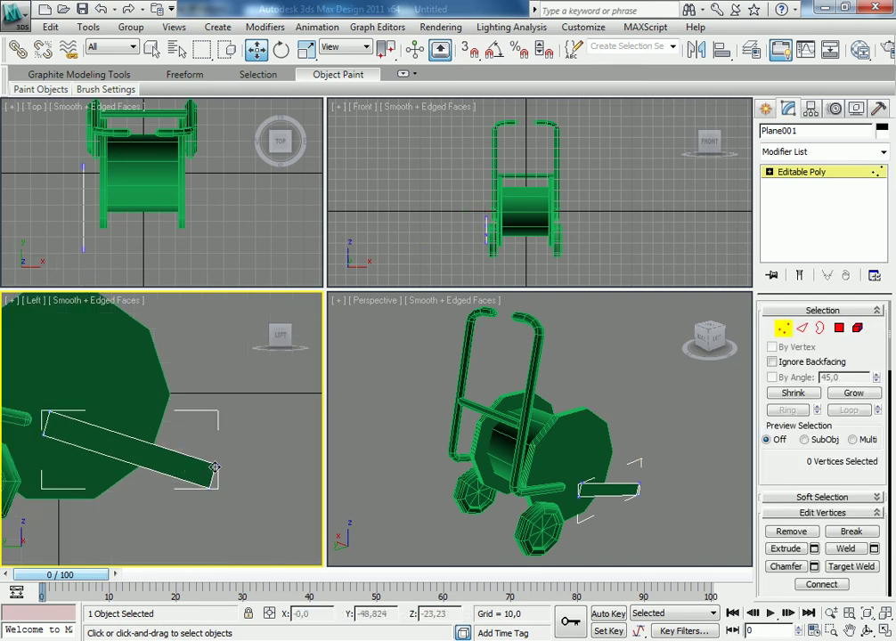
{"action": "left_click", "coordinate": [214, 467]}
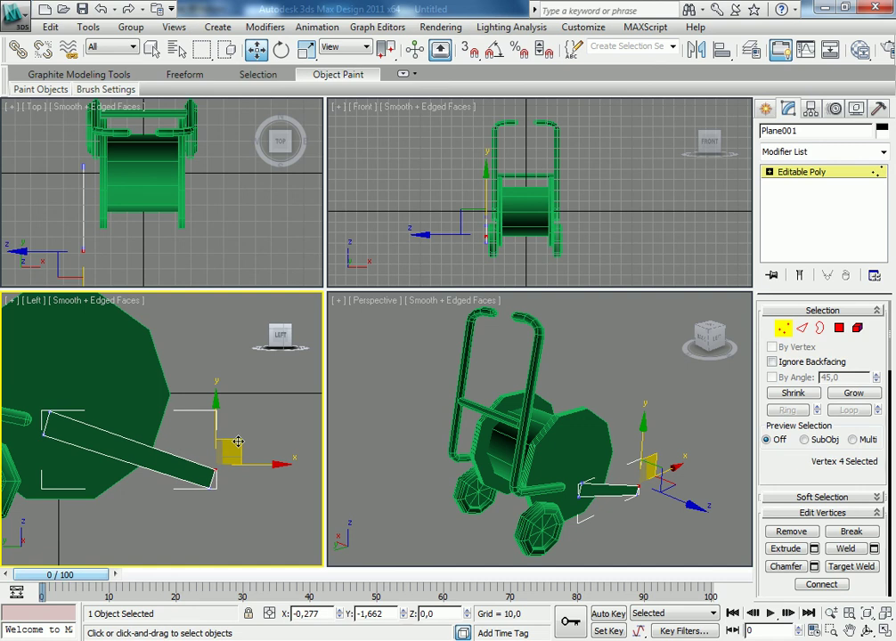
{"action": "left_click", "coordinate": [212, 423]}
{"action": "left_click", "coordinate": [802, 328]}
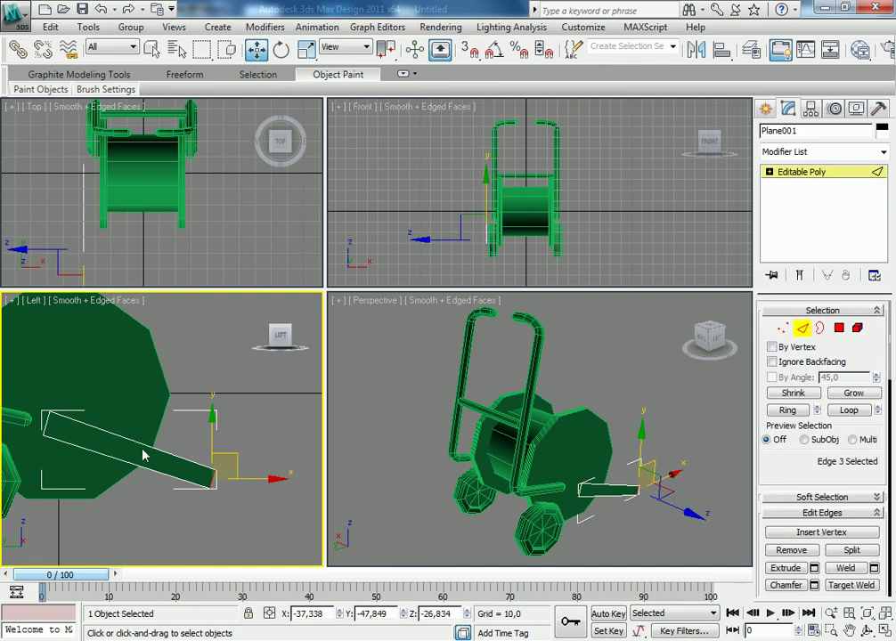
{"action": "left_click", "coordinate": [45, 421]}
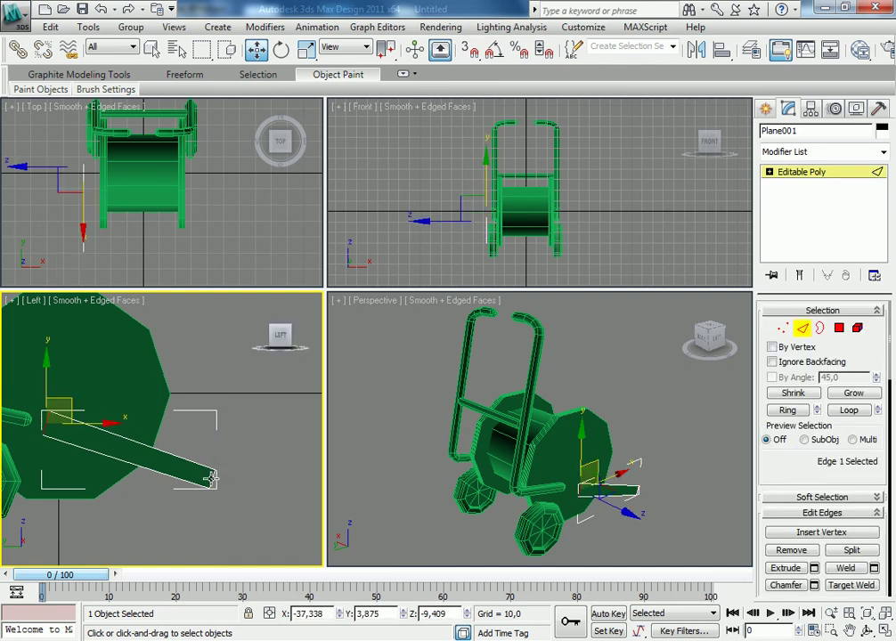
{"action": "left_click", "coordinate": [212, 479]}
- Connect the bar's long edges twice, sliding the new cross edges to split it into three sections
{"action": "scroll", "coordinate": [808, 473], "scroll_direction": "down", "scroll_amount": 5}
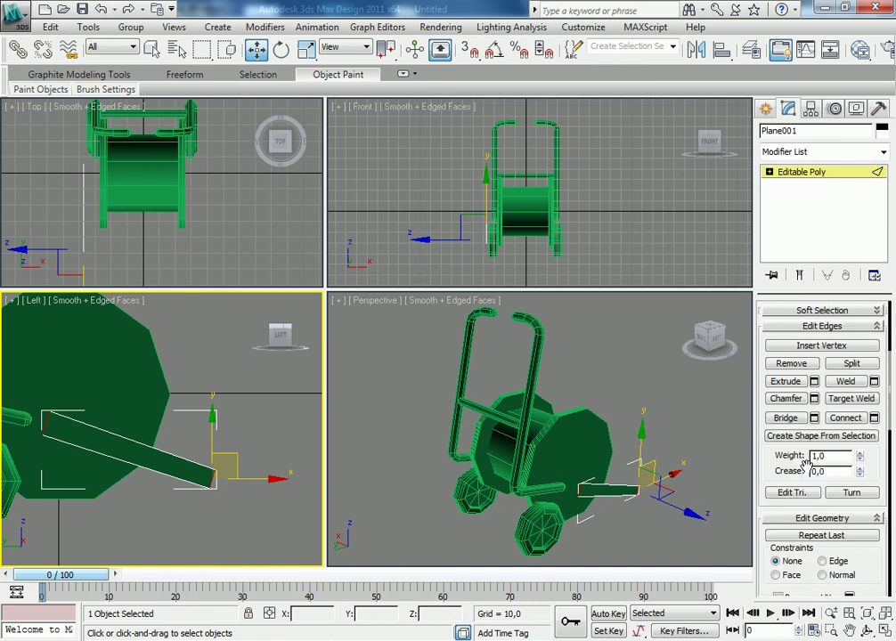
{"action": "left_click", "coordinate": [853, 423]}
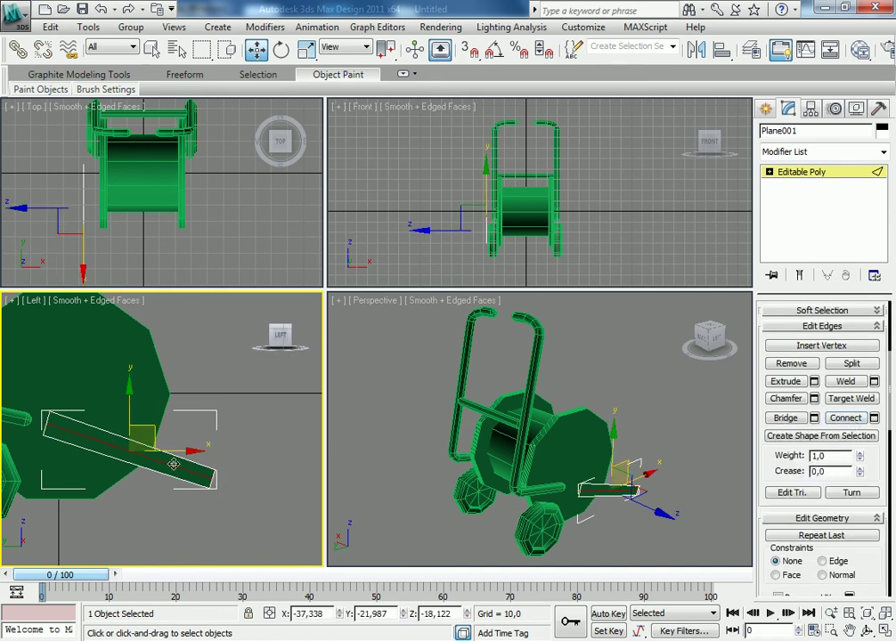
{"action": "left_click_drag", "start_coordinate": [174, 464], "coordinate": [98, 445]}
{"action": "double_click", "coordinate": [114, 471]}
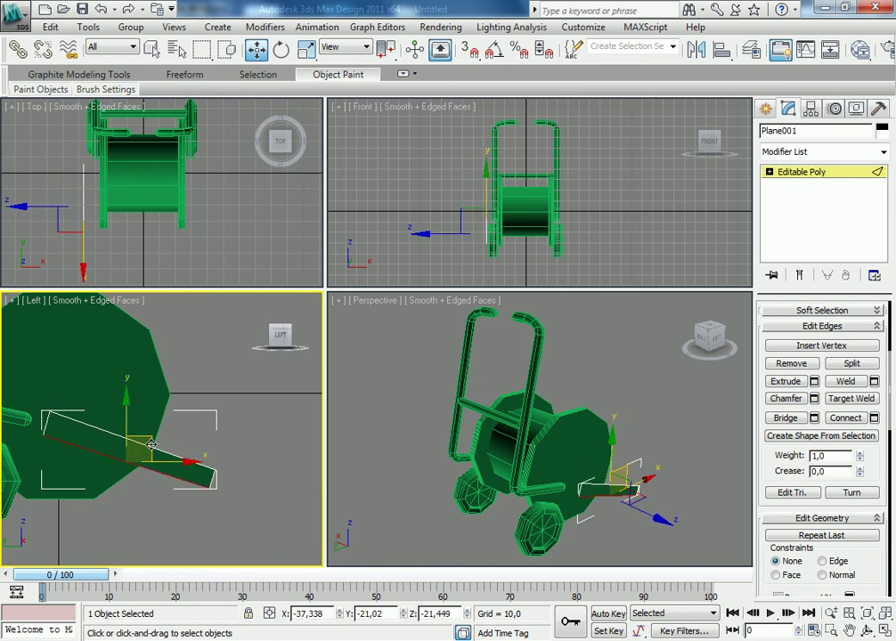
{"action": "left_click", "coordinate": [844, 421]}
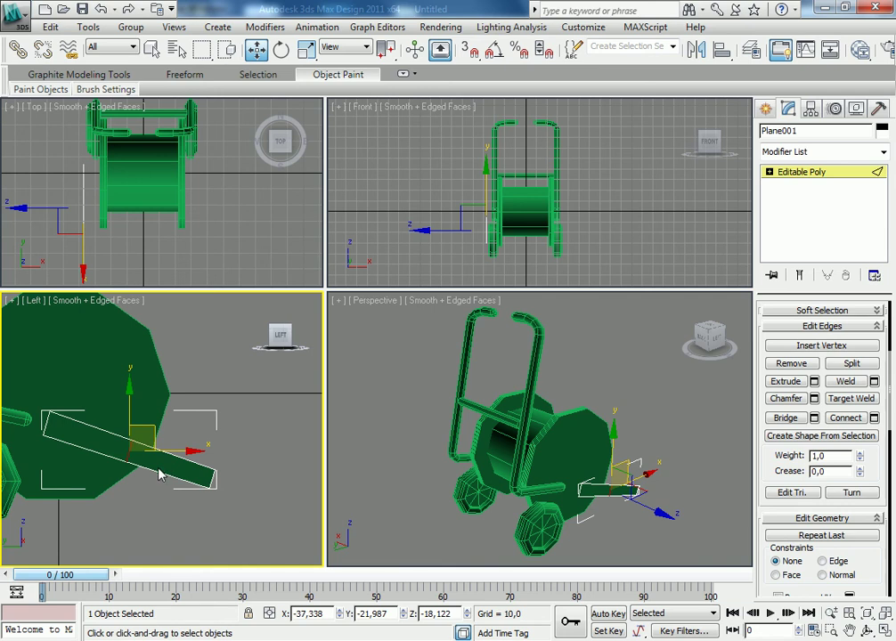
{"action": "left_click_drag", "start_coordinate": [160, 475], "coordinate": [156, 473]}
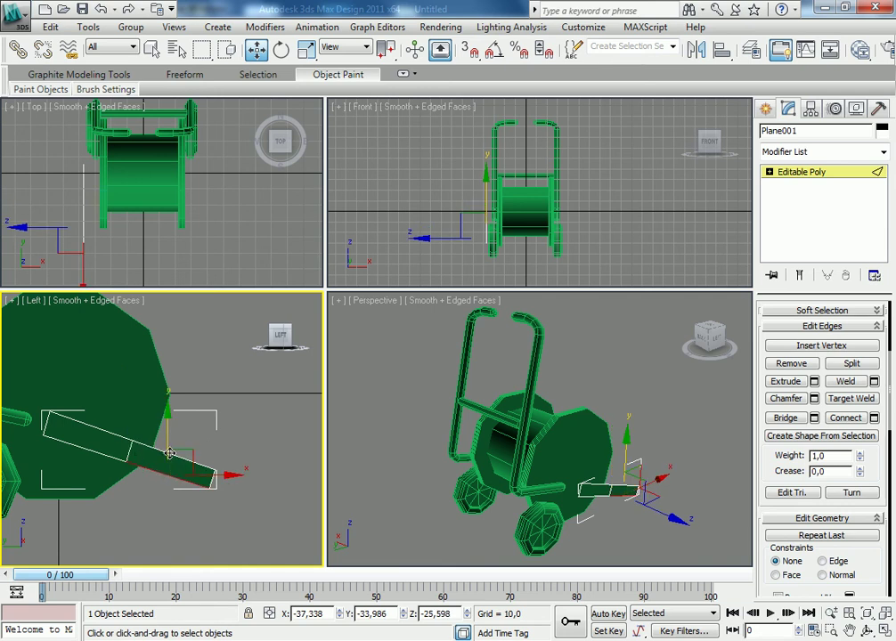
{"action": "left_click", "coordinate": [846, 419]}
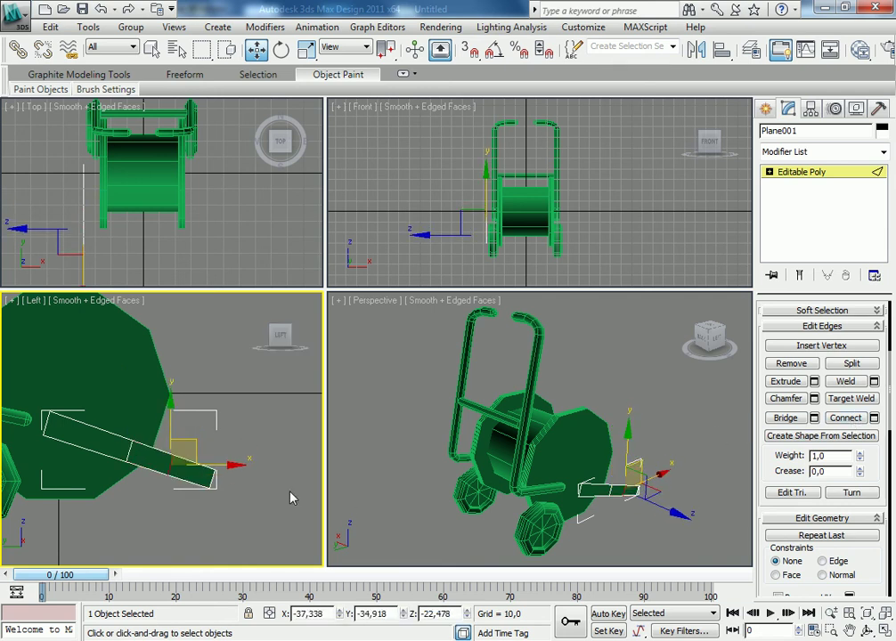
- Switch Plane001 to Vertex level and pan the side view around the bar
{"action": "scroll", "coordinate": [229, 391], "scroll_direction": "up", "scroll_amount": 2}
{"action": "scroll", "coordinate": [194, 361], "scroll_direction": "up", "scroll_amount": 2}
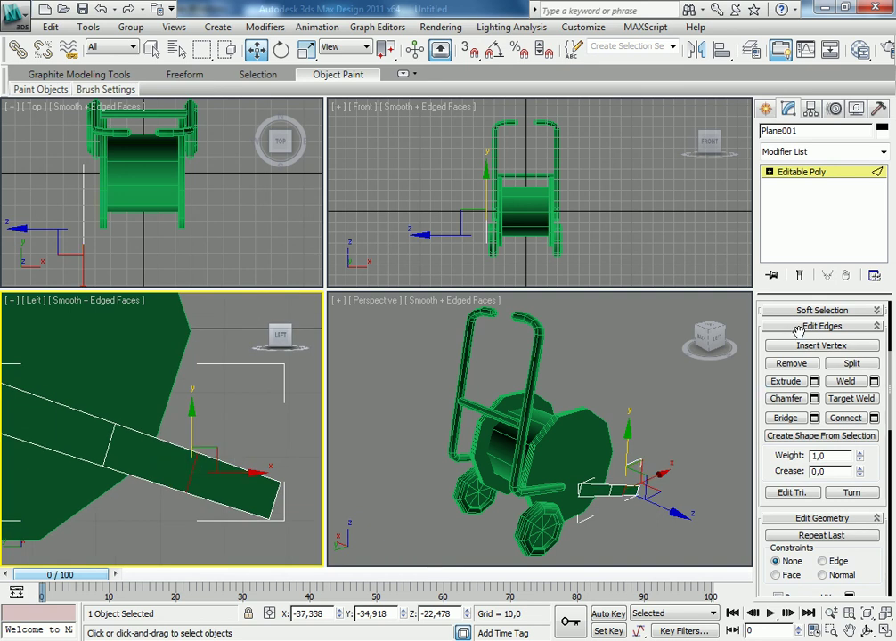
{"action": "scroll", "coordinate": [802, 357], "scroll_direction": "up", "scroll_amount": 5}
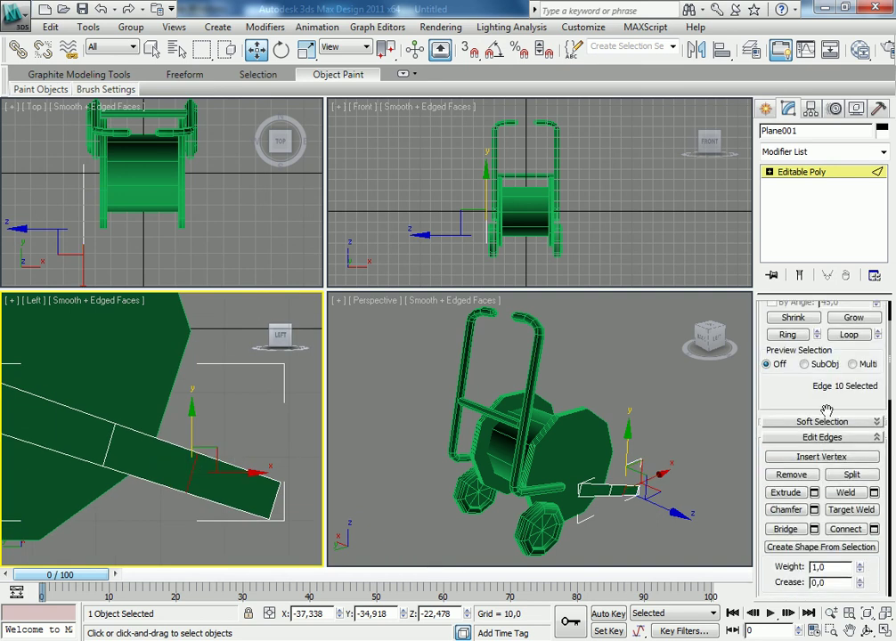
{"action": "left_click", "coordinate": [782, 330]}
{"action": "scroll", "coordinate": [204, 419], "scroll_direction": "down", "scroll_amount": 2}
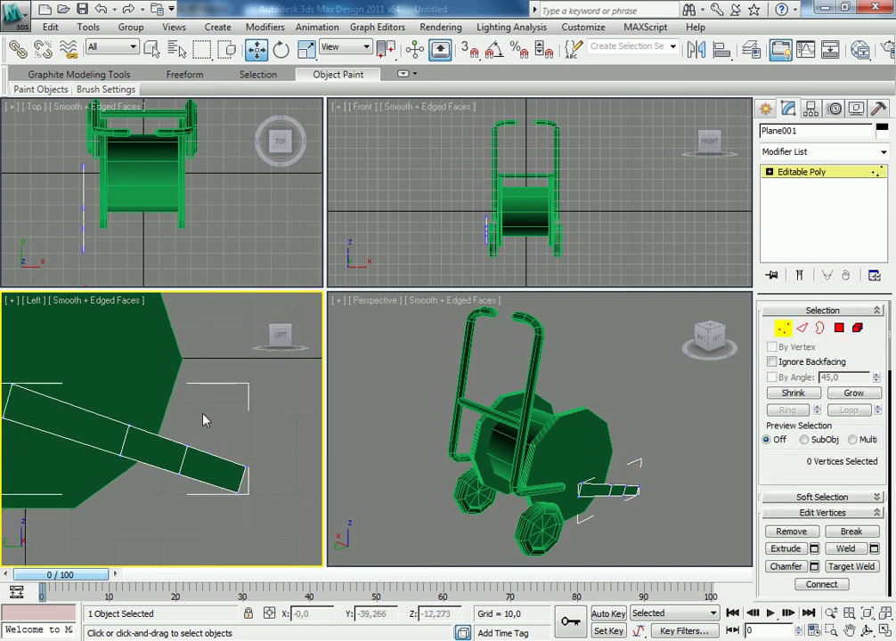
{"action": "middle_click_drag", "start_coordinate": [204, 420], "coordinate": [174, 416]}
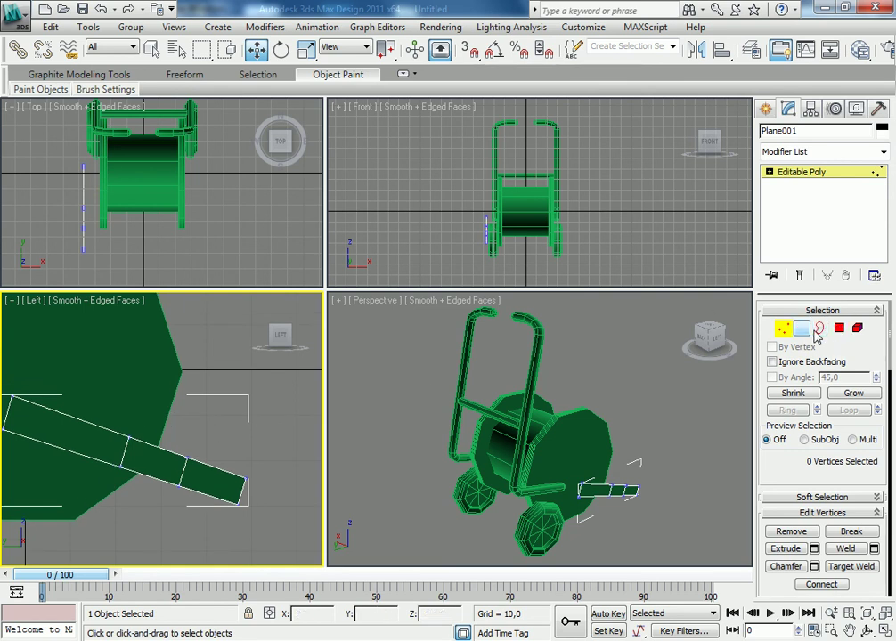
- Pull an upper edge of the bar up into a new face, checking the reference photo
{"action": "key", "text": "2"}
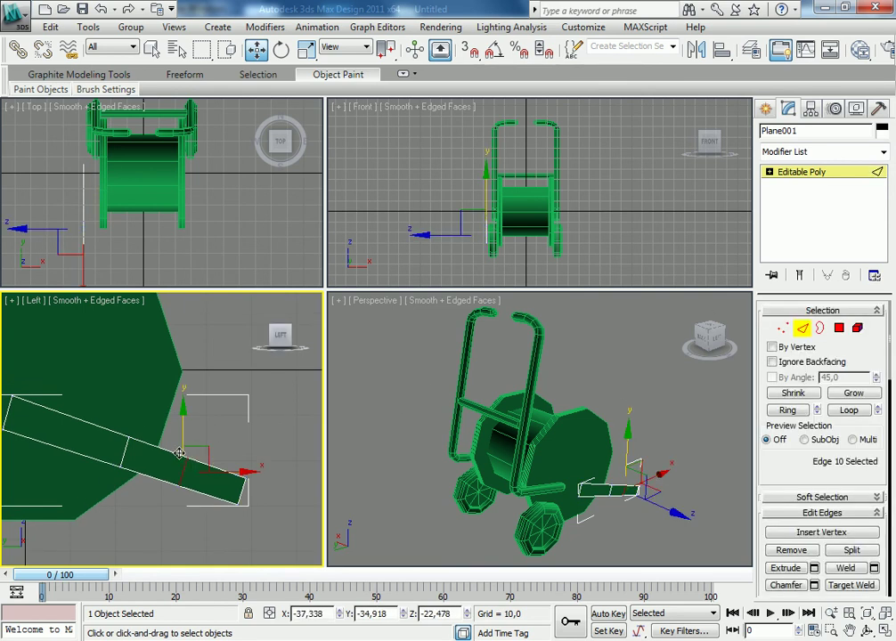
{"action": "left_click", "coordinate": [178, 453]}
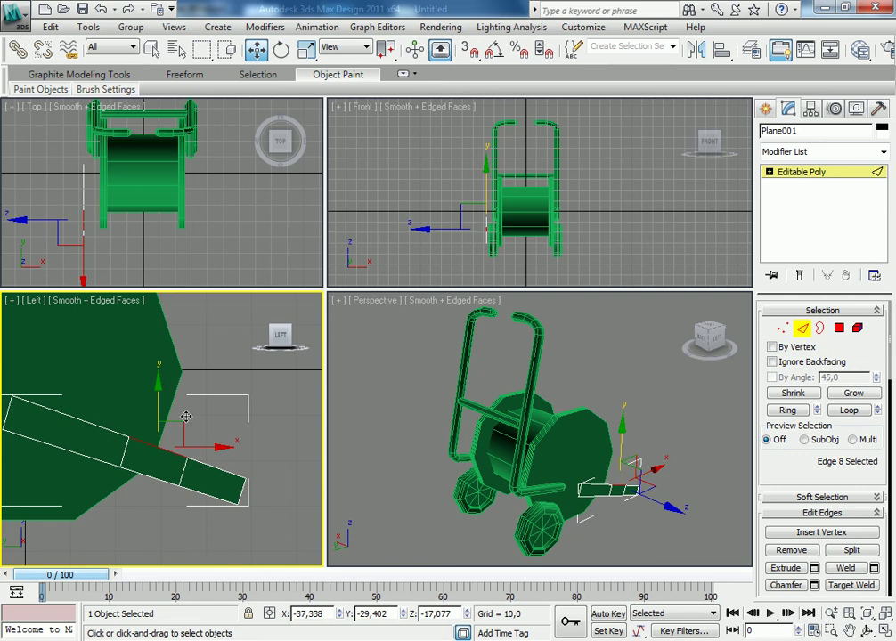
{"action": "left_click_drag", "start_coordinate": [187, 427], "coordinate": [194, 400], "text": "shift"}
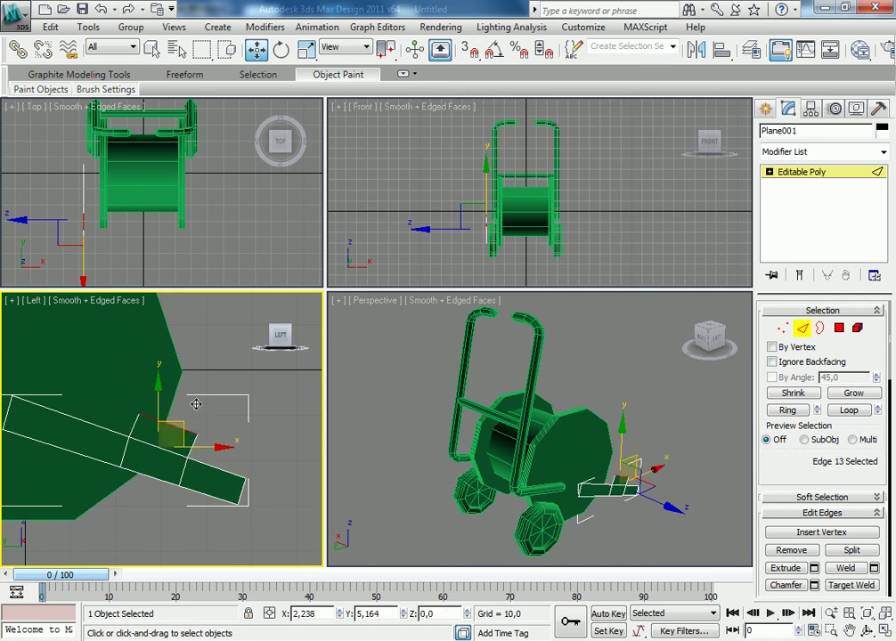
{"action": "key", "text": "alt+Tab"}
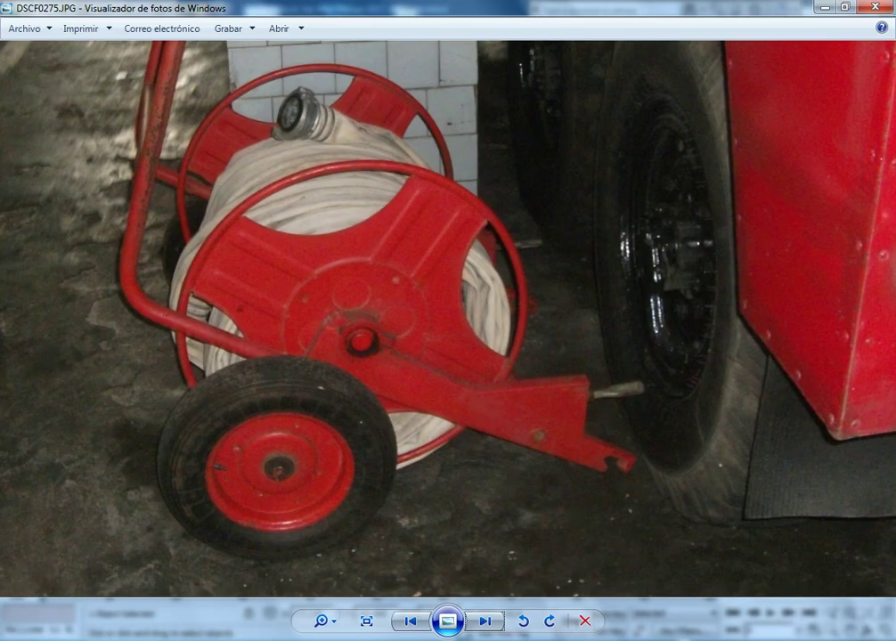
{"action": "key", "text": "alt+Tab"}
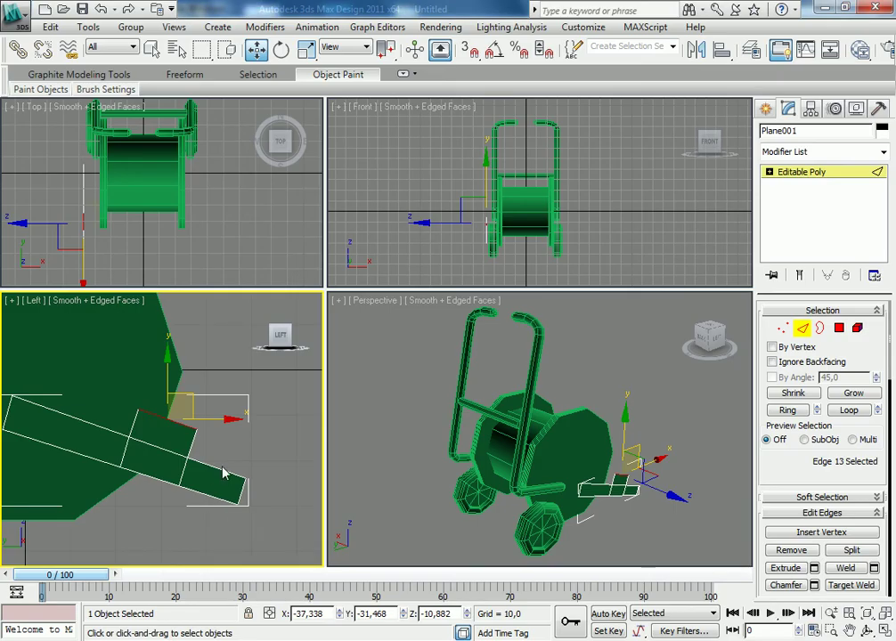
- Move the bar's right-end vertex down-left and select the vertices around the new face and bar middle
{"action": "left_click", "coordinate": [782, 329]}
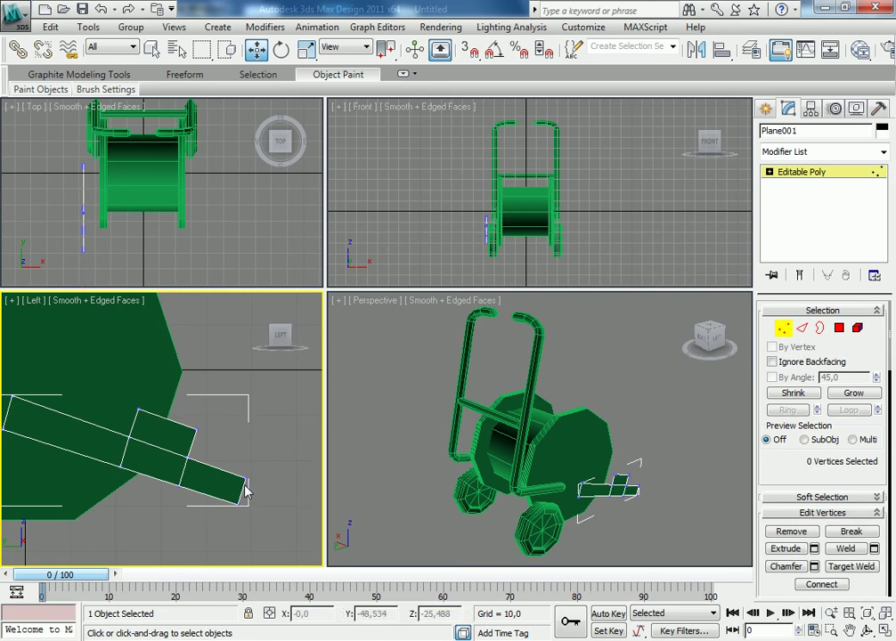
{"action": "left_click", "coordinate": [249, 482]}
{"action": "left_click_drag", "start_coordinate": [270, 454], "coordinate": [240, 464]}
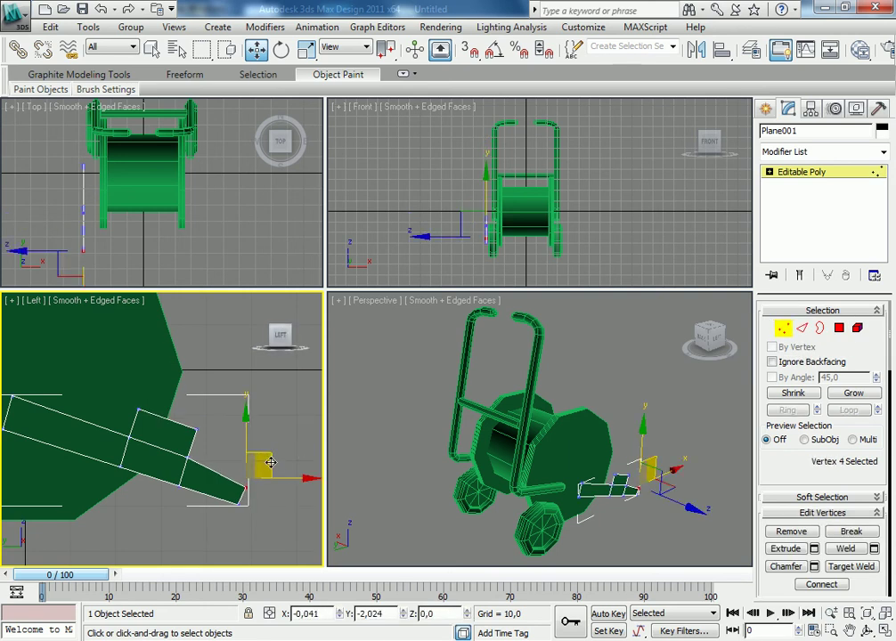
{"action": "mouse_move", "coordinate": [182, 460]}
{"action": "left_mouse_down", "text": "ctrl"}
{"action": "mouse_move", "coordinate": [227, 452]}
{"action": "mouse_move", "coordinate": [212, 436]}
{"action": "left_mouse_up", "text": "ctrl"}
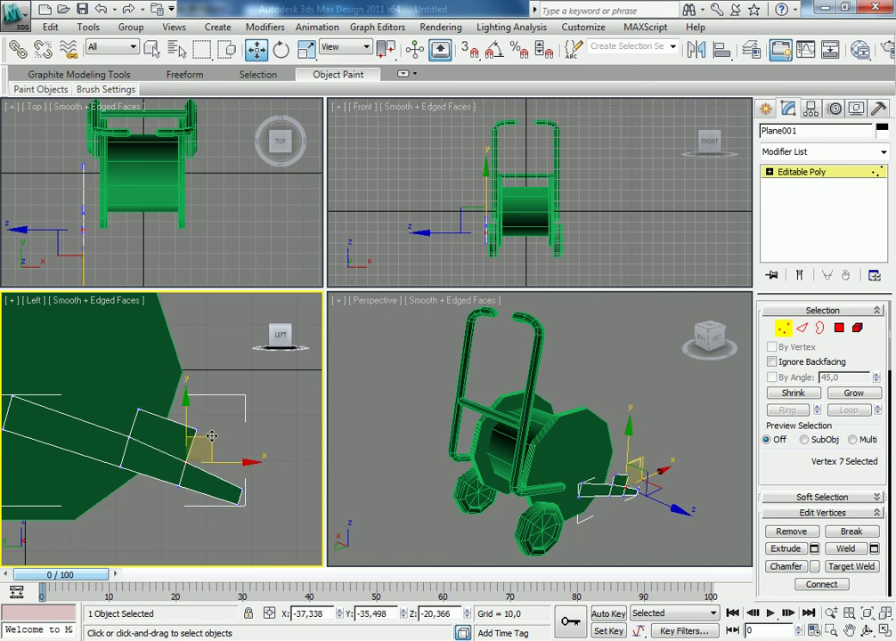
{"action": "mouse_move", "coordinate": [125, 401]}
{"action": "left_mouse_down"}
{"action": "mouse_move", "coordinate": [152, 420]}
{"action": "mouse_move", "coordinate": [159, 403]}
{"action": "mouse_move", "coordinate": [140, 431]}
{"action": "left_mouse_up"}
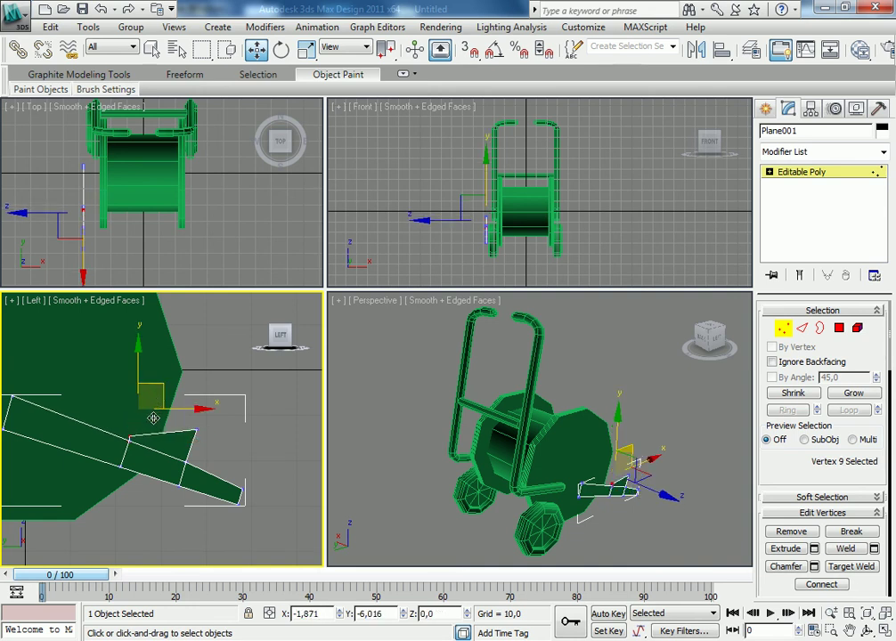
- Nudge the bracket vertex, add its neighbour, and Collapse the two into a single point
{"action": "left_click_drag", "start_coordinate": [140, 431], "coordinate": [140, 427]}
{"action": "scroll", "coordinate": [139, 430], "scroll_direction": "up", "scroll_amount": 3}
{"action": "scroll", "coordinate": [106, 454], "scroll_direction": "up", "scroll_amount": 3}
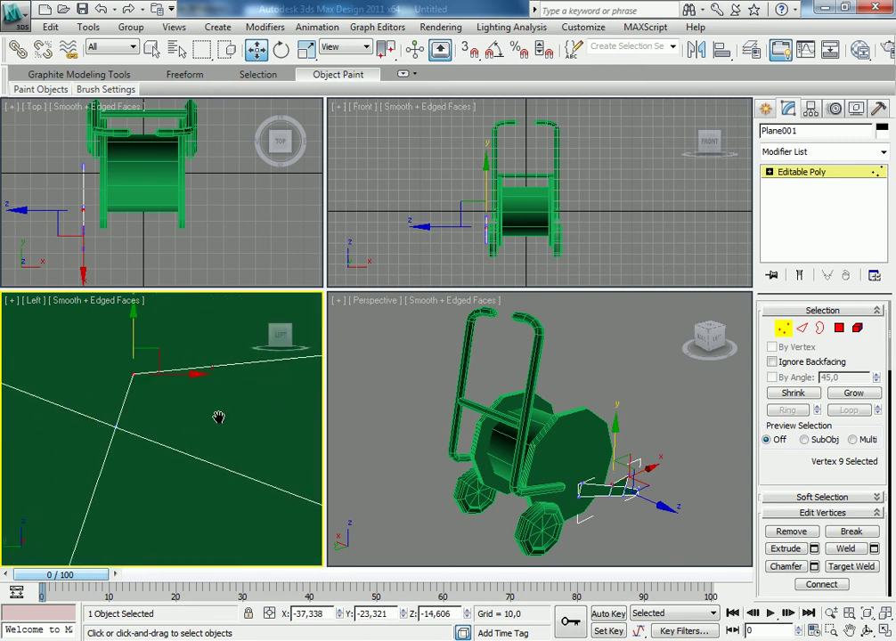
{"action": "left_click", "coordinate": [125, 434], "text": "ctrl"}
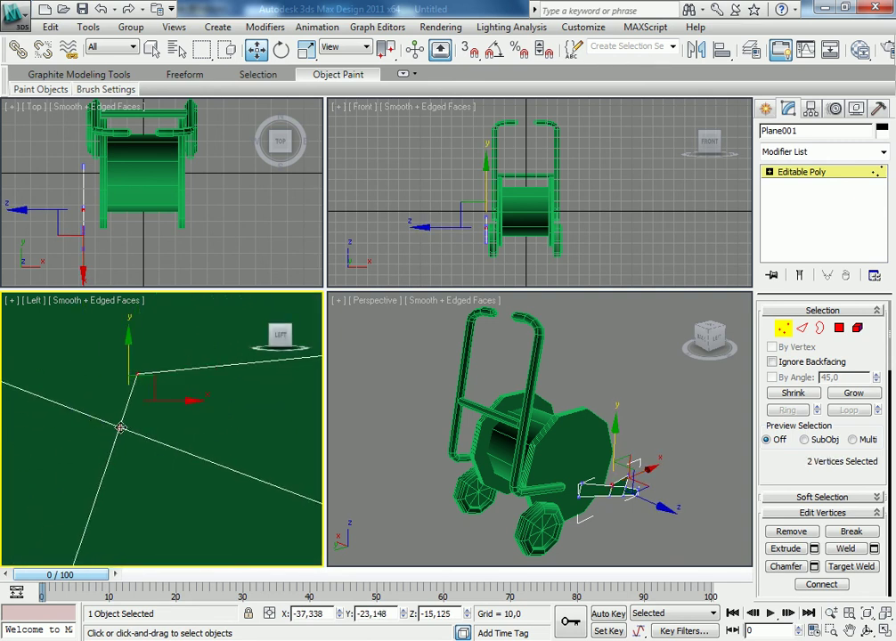
{"action": "scroll", "coordinate": [791, 477], "scroll_direction": "down", "scroll_amount": 3}
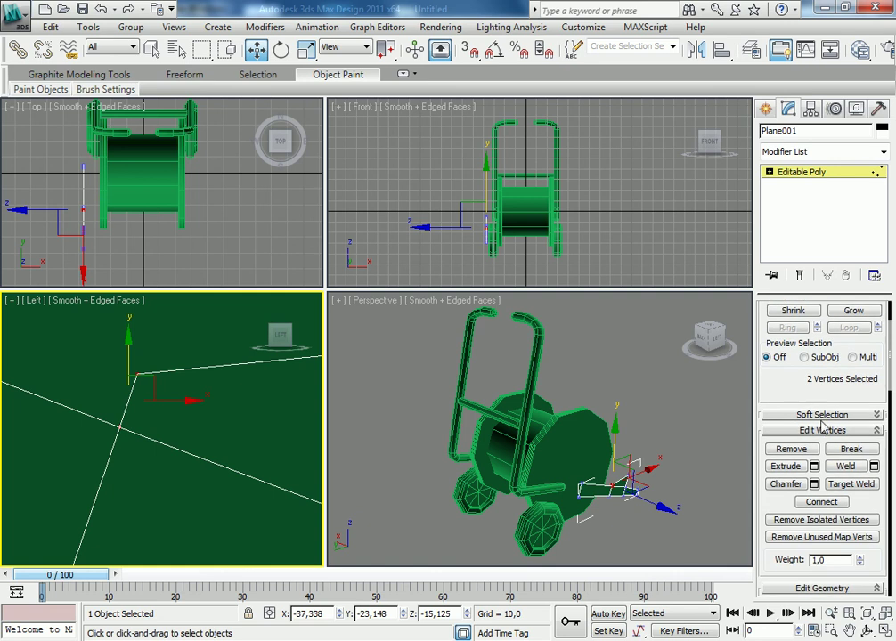
{"action": "scroll", "coordinate": [814, 487], "scroll_direction": "down", "scroll_amount": 3}
{"action": "scroll", "coordinate": [815, 495], "scroll_direction": "down", "scroll_amount": 2}
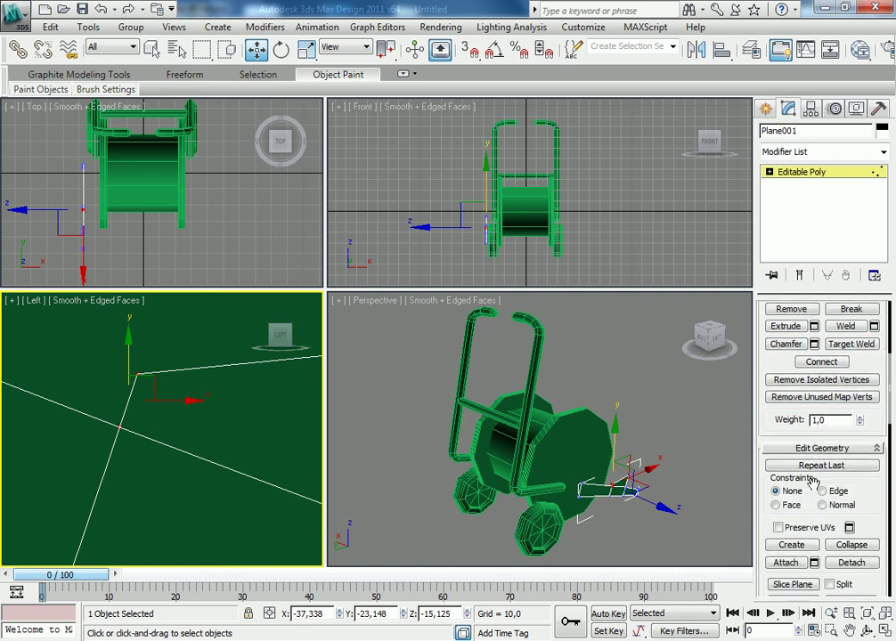
{"action": "scroll", "coordinate": [837, 501], "scroll_direction": "down", "scroll_amount": 1}
{"action": "left_click", "coordinate": [852, 524]}
- Compare the reshaped bracket against the hose-reel reference photo
{"action": "scroll", "coordinate": [200, 381], "scroll_direction": "up", "scroll_amount": 2}
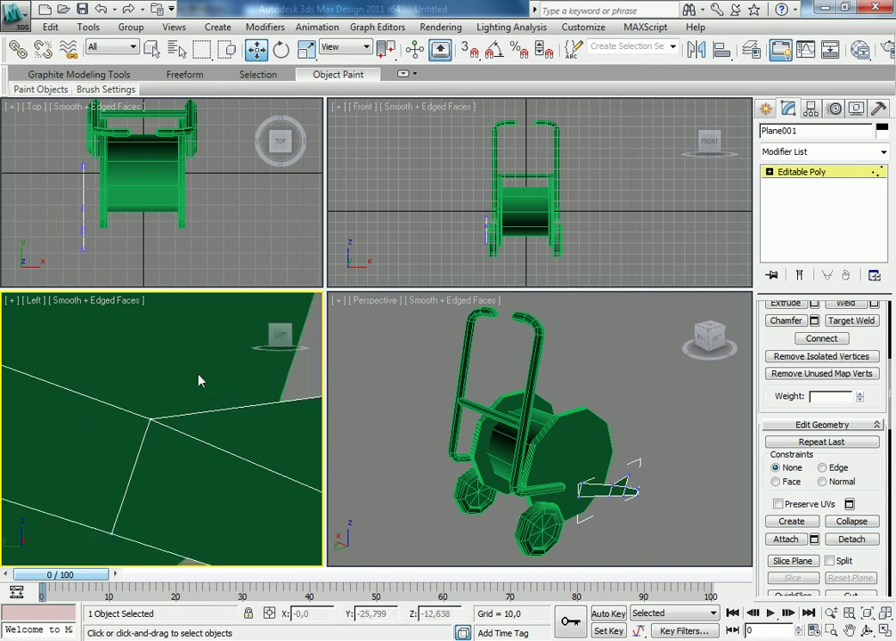
{"action": "scroll", "coordinate": [192, 397], "scroll_direction": "down", "scroll_amount": 3}
{"action": "scroll", "coordinate": [216, 419], "scroll_direction": "down", "scroll_amount": 2}
{"action": "scroll", "coordinate": [221, 425], "scroll_direction": "up", "scroll_amount": 2}
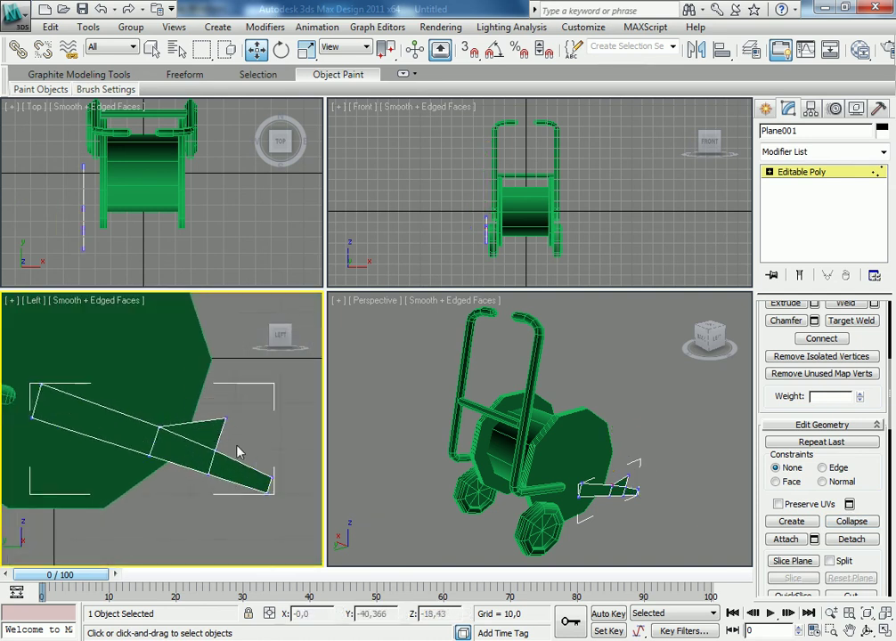
{"action": "key", "text": "alt+Tab"}
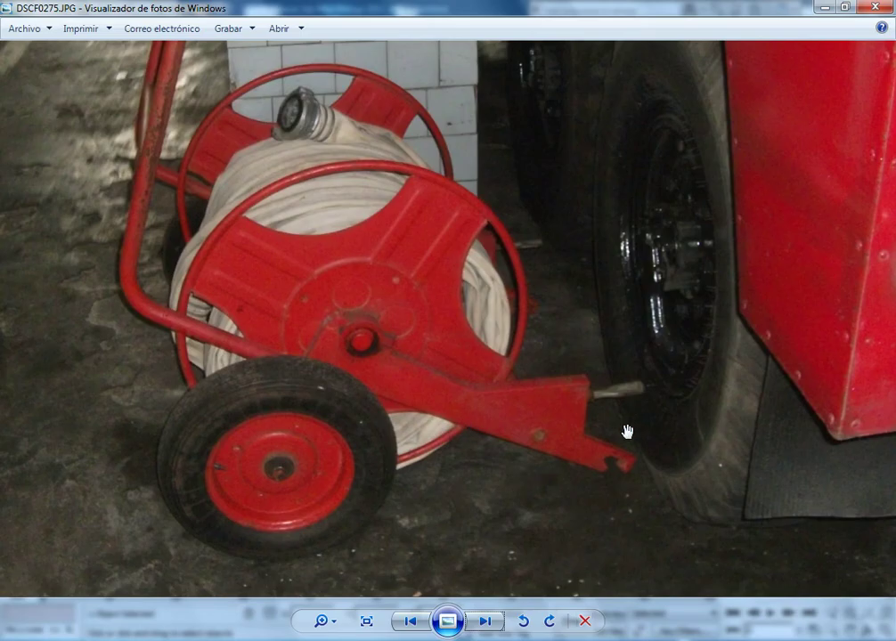
{"action": "key", "text": "alt+Tab"}
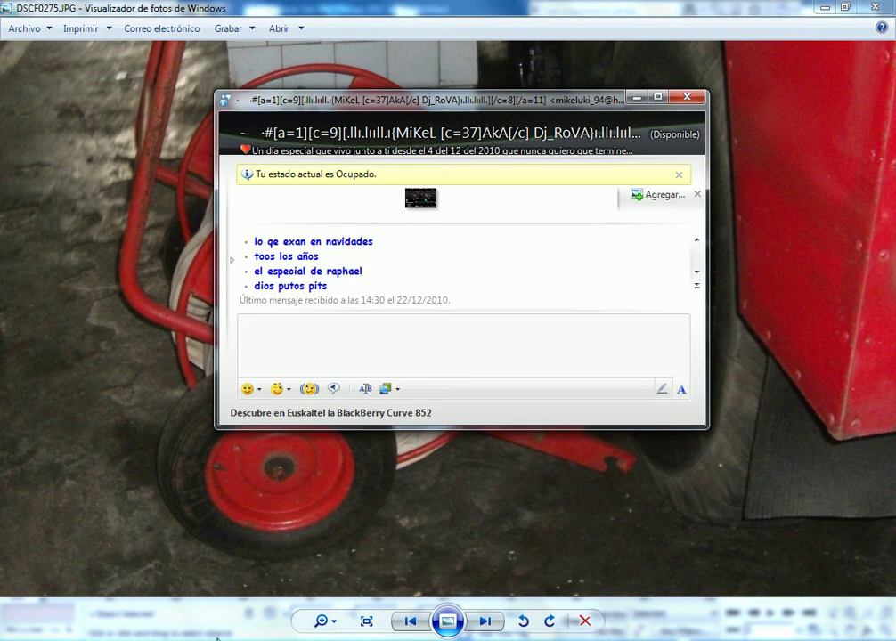
{"action": "key", "text": "alt+Tab"}
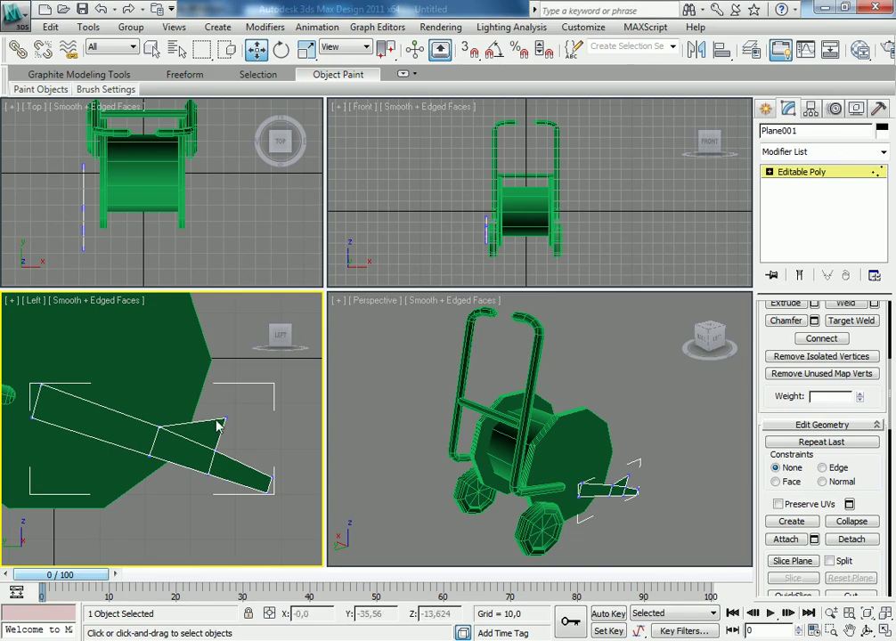
- Move the wedge-tip vertex down-left and raise the top-left corner vertex slightly
{"action": "middle_click_drag", "start_coordinate": [229, 434], "coordinate": [236, 451]}
{"action": "left_click", "coordinate": [233, 436]}
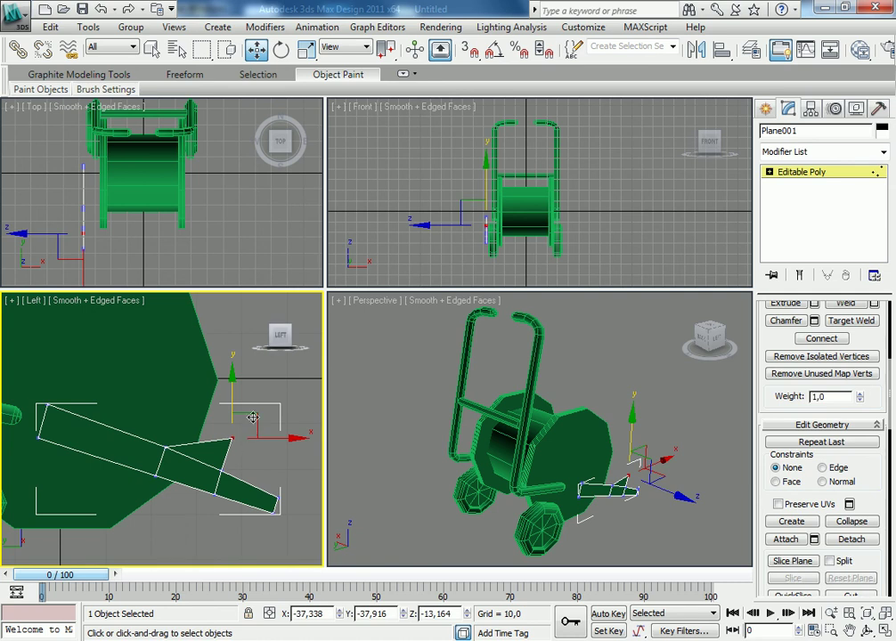
{"action": "left_click_drag", "start_coordinate": [253, 416], "coordinate": [261, 472]}
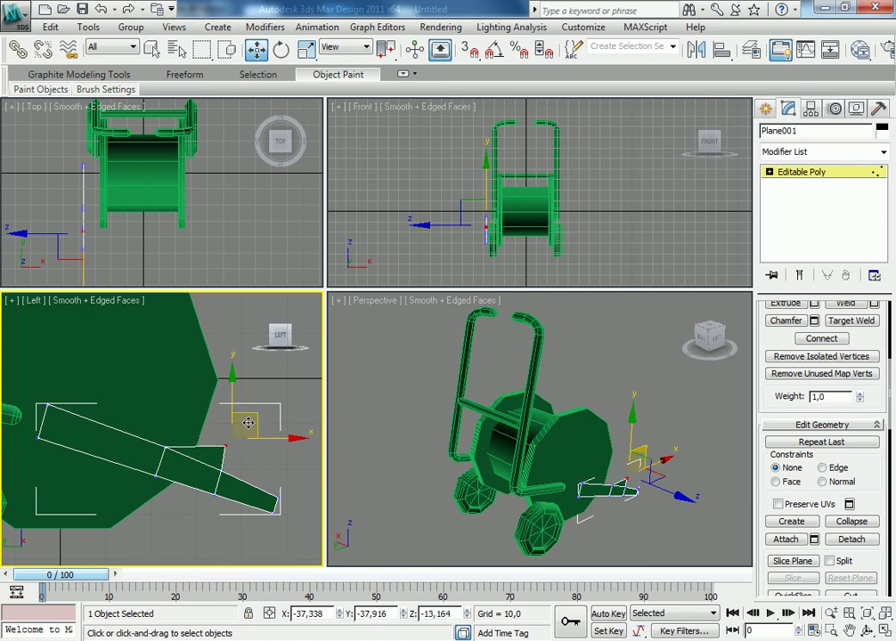
{"action": "left_click", "coordinate": [49, 404]}
{"action": "left_click", "coordinate": [49, 406]}
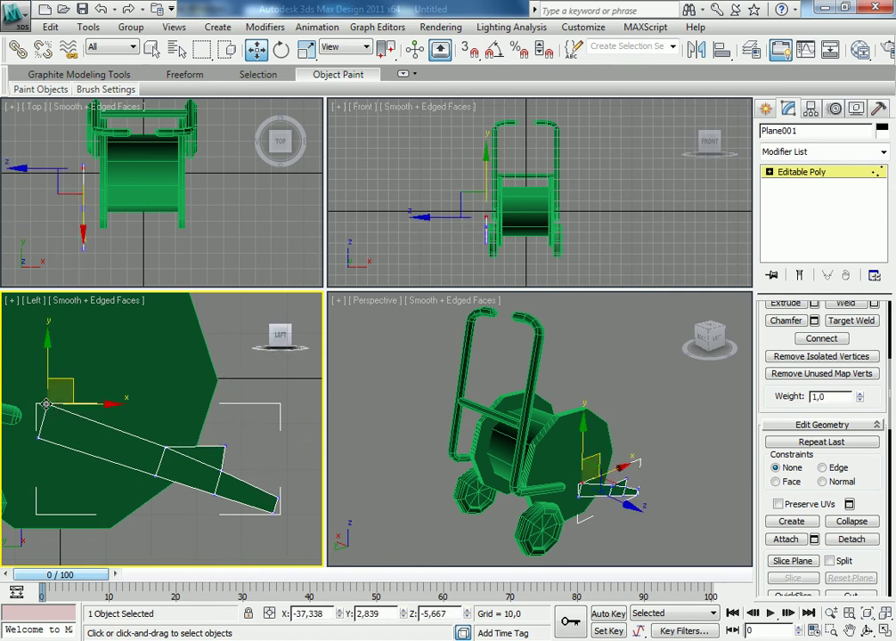
{"action": "left_click_drag", "start_coordinate": [71, 385], "coordinate": [71, 374]}
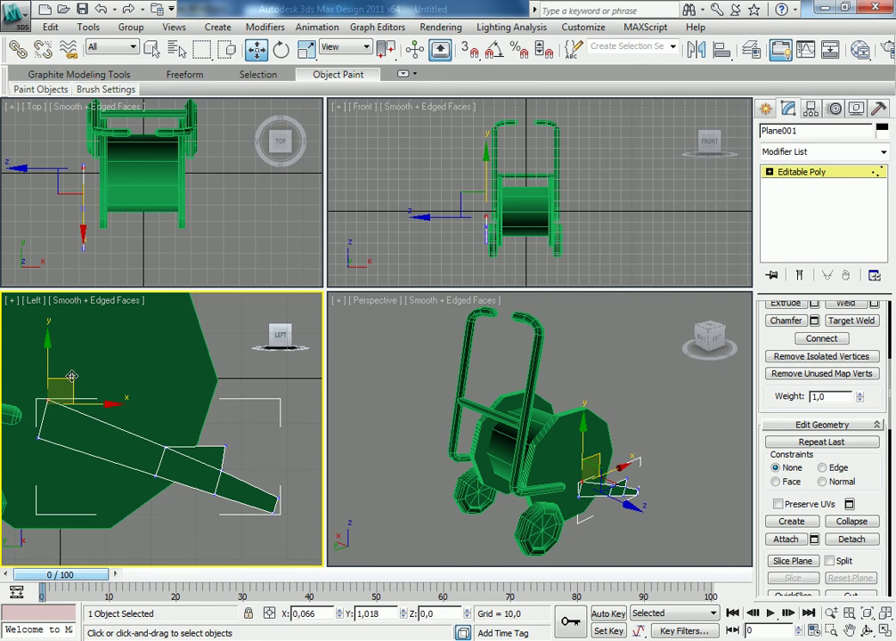
- Orbit the Perspective view to a side view of the bracket
{"action": "left_click", "coordinate": [252, 420]}
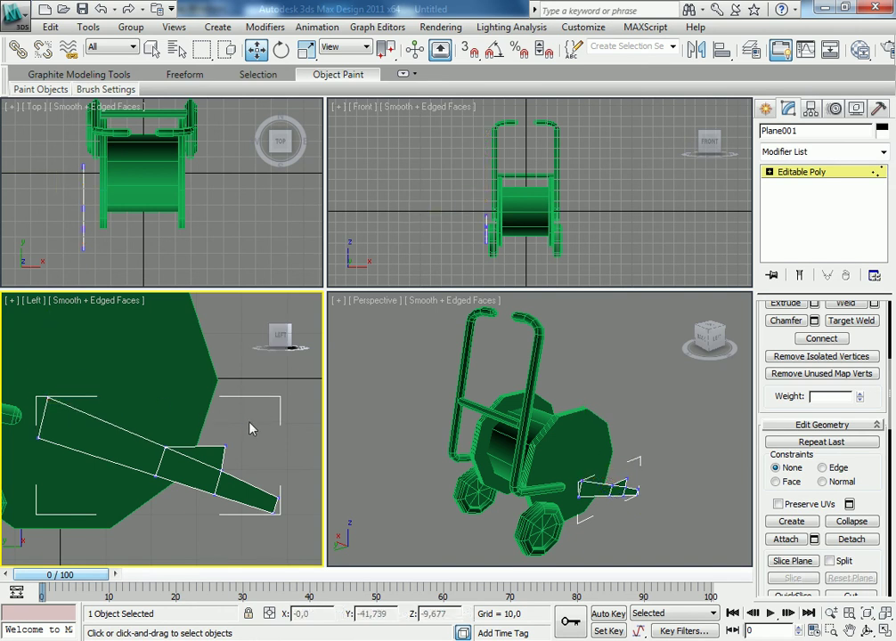
{"action": "left_click", "coordinate": [670, 475]}
{"action": "mouse_move", "coordinate": [672, 475]}
{"action": "middle_mouse_down", "text": "alt"}
{"action": "mouse_move", "coordinate": [640, 450]}
{"action": "mouse_move", "coordinate": [499, 476]}
{"action": "mouse_move", "coordinate": [590, 435]}
{"action": "middle_mouse_up", "text": "alt"}
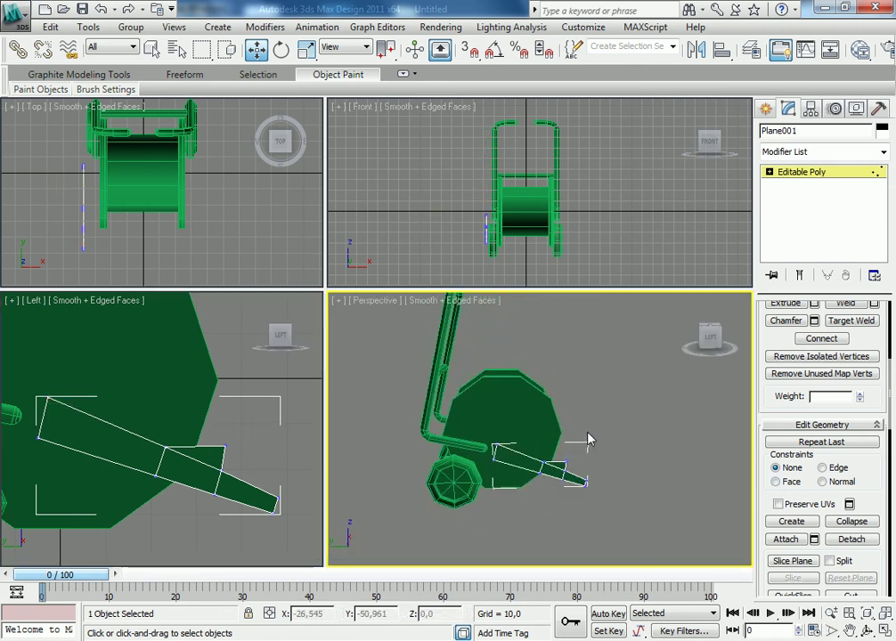
{"action": "scroll", "coordinate": [875, 348], "scroll_direction": "up", "scroll_amount": 3}
{"action": "scroll", "coordinate": [828, 367], "scroll_direction": "up", "scroll_amount": 2}
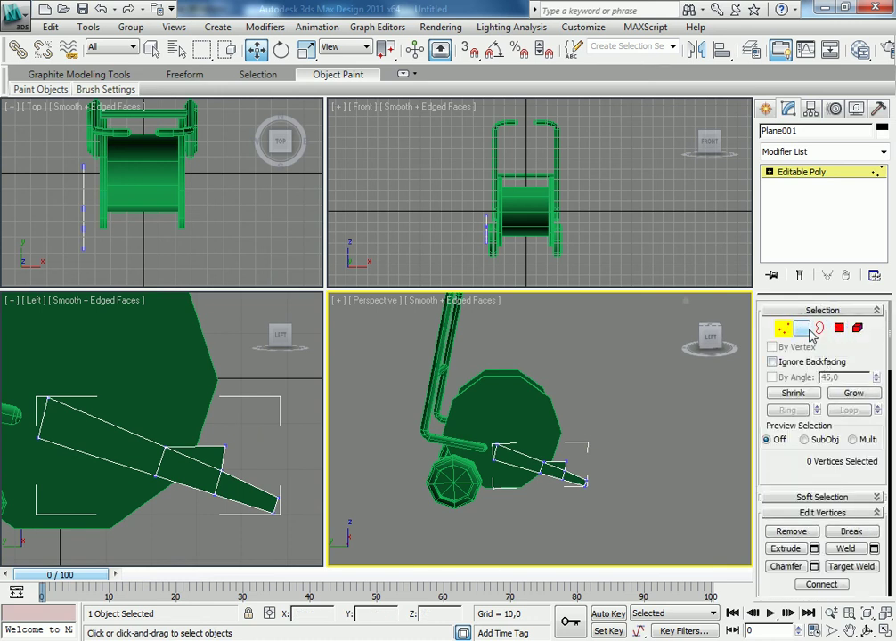
- Select the bracket plane's open border at Border level and extend it outward
{"action": "left_click", "coordinate": [802, 328]}
{"action": "left_click", "coordinate": [820, 327]}
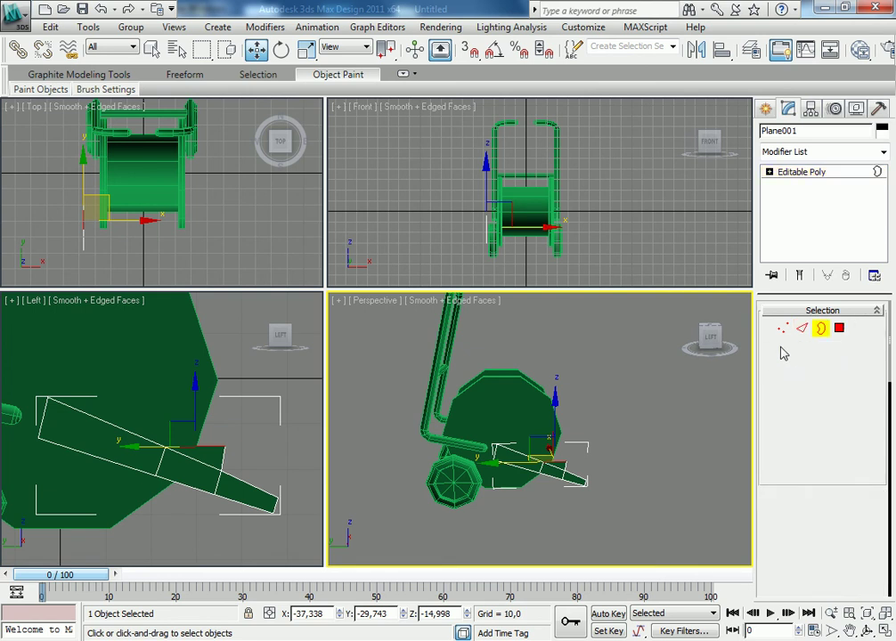
{"action": "left_click", "coordinate": [223, 455]}
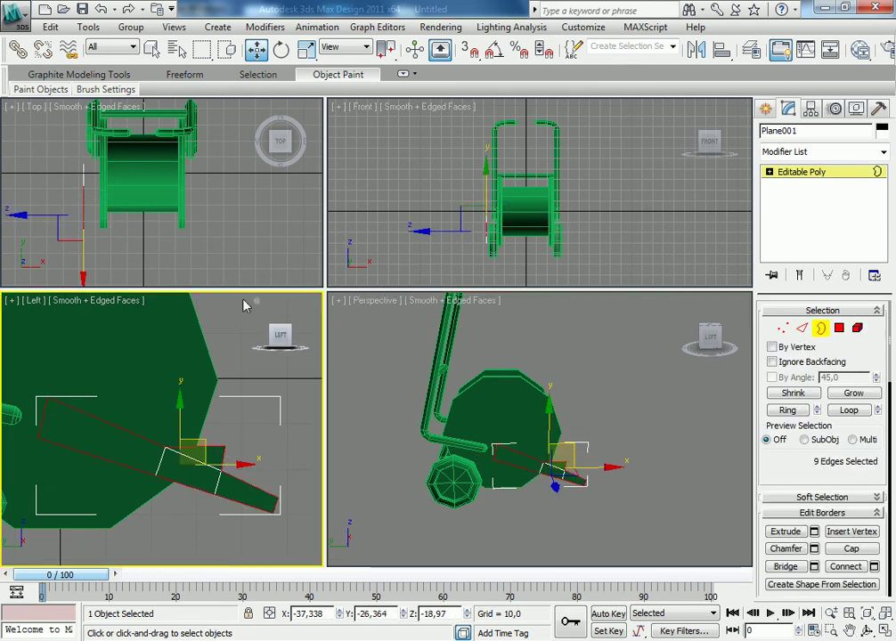
{"action": "scroll", "coordinate": [193, 233], "scroll_direction": "up", "scroll_amount": 1}
{"action": "scroll", "coordinate": [157, 201], "scroll_direction": "up", "scroll_amount": 2}
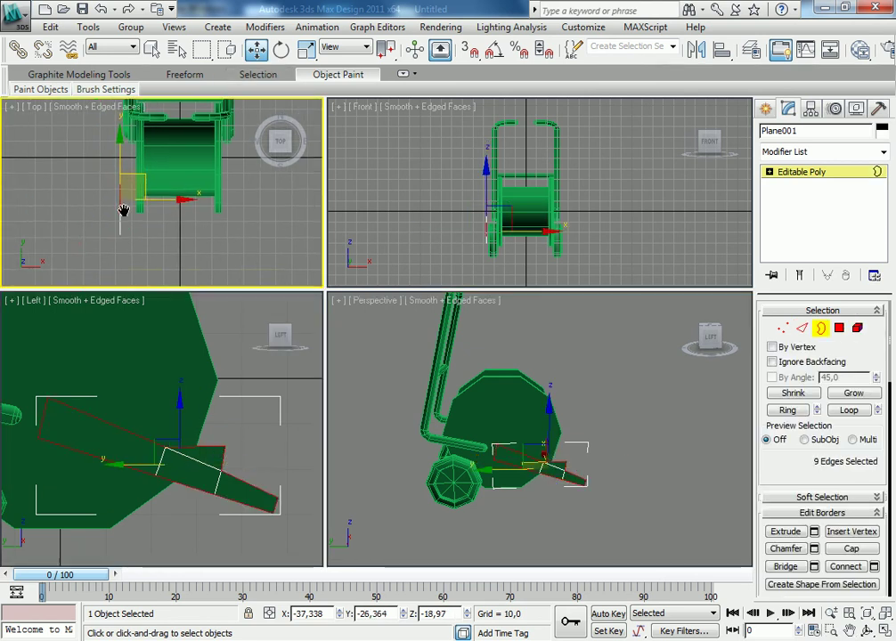
{"action": "scroll", "coordinate": [158, 201], "scroll_direction": "up", "scroll_amount": 2}
{"action": "scroll", "coordinate": [158, 201], "scroll_direction": "up", "scroll_amount": 2}
{"action": "left_click_drag", "start_coordinate": [163, 202], "coordinate": [170, 203], "text": "shift"}
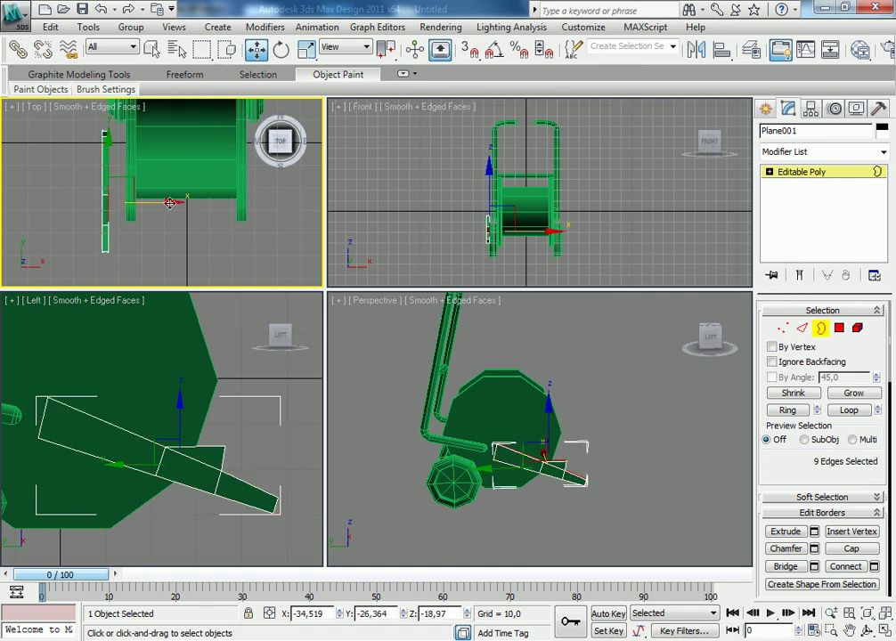
- Collapse the selected border to one point, removing the pointed triangular fin
{"action": "left_click", "coordinate": [280, 50]}
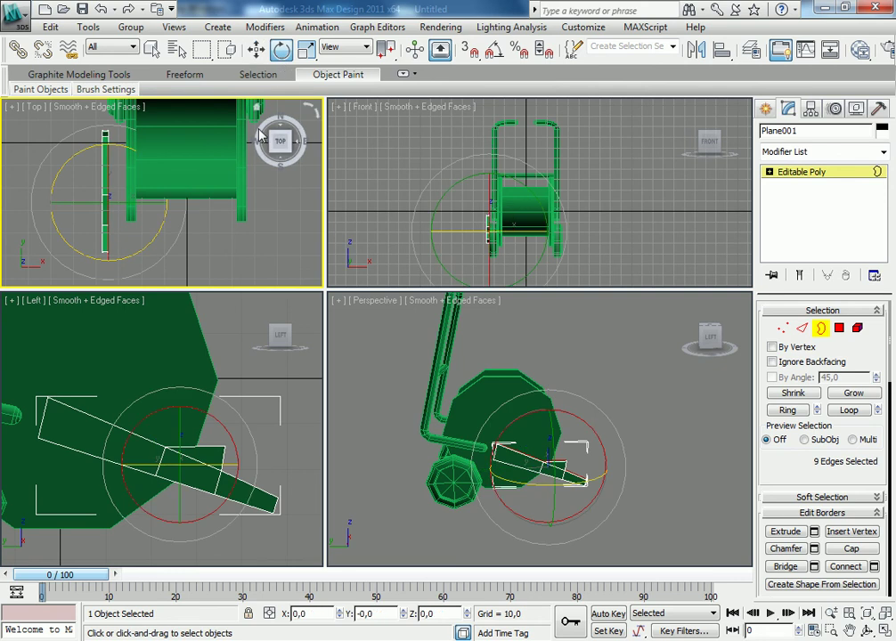
{"action": "left_click", "coordinate": [304, 49]}
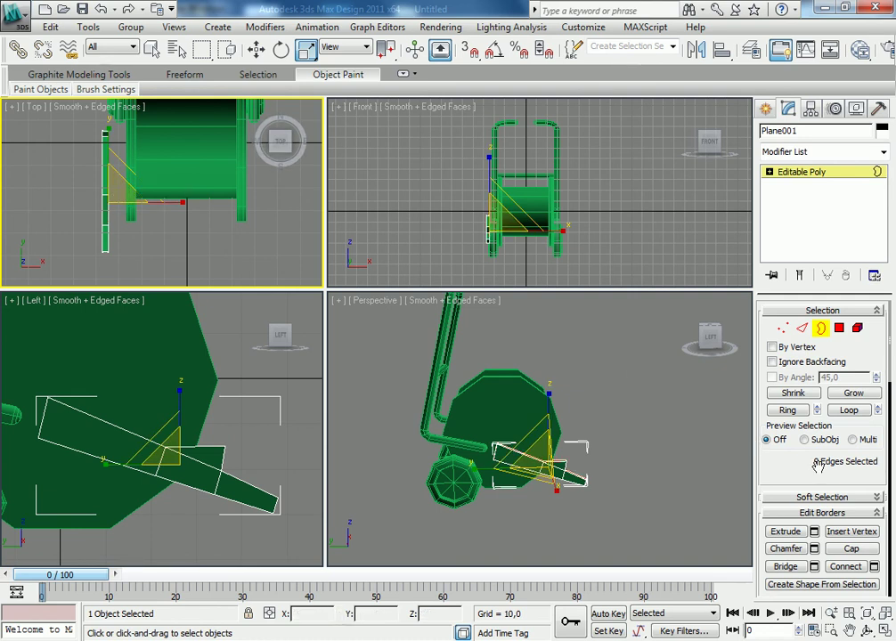
{"action": "scroll", "coordinate": [837, 419], "scroll_direction": "down", "scroll_amount": 2}
{"action": "scroll", "coordinate": [820, 481], "scroll_direction": "down", "scroll_amount": 3}
{"action": "scroll", "coordinate": [799, 517], "scroll_direction": "down", "scroll_amount": 1}
{"action": "scroll", "coordinate": [837, 526], "scroll_direction": "down", "scroll_amount": 4}
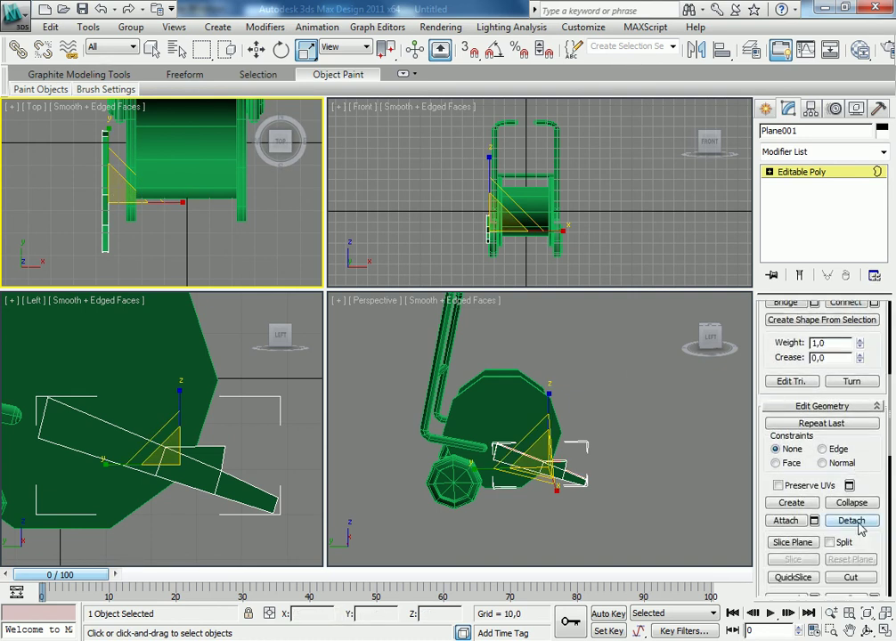
{"action": "left_click", "coordinate": [868, 504]}
- Orbit the Perspective view to see the whole reel, wheel and handle
{"action": "middle_click_drag", "start_coordinate": [640, 495], "coordinate": [462, 481], "text": "alt"}
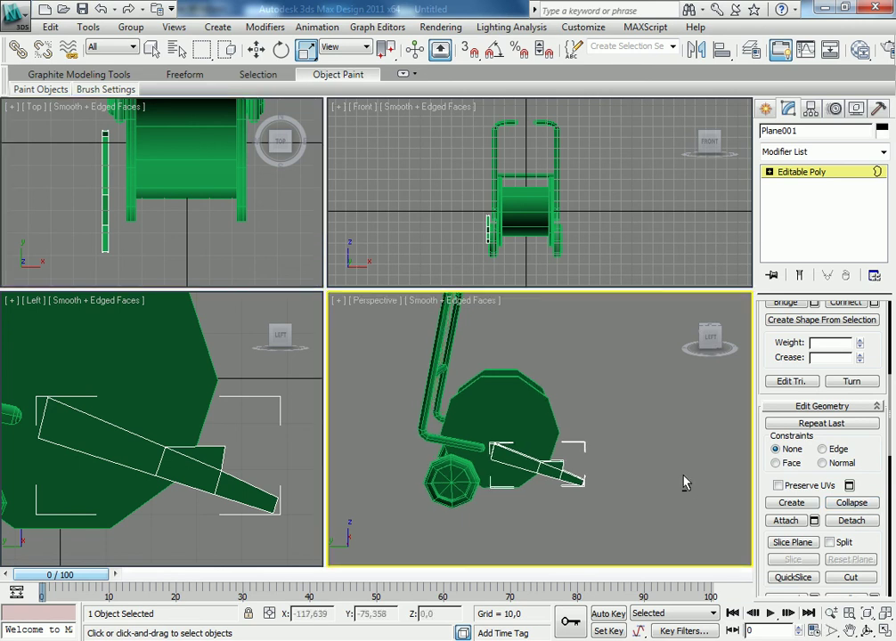
{"action": "scroll", "coordinate": [456, 429], "scroll_direction": "up", "scroll_amount": 3}
{"action": "scroll", "coordinate": [499, 457], "scroll_direction": "up", "scroll_amount": 3}
{"action": "scroll", "coordinate": [444, 457], "scroll_direction": "up", "scroll_amount": 2}
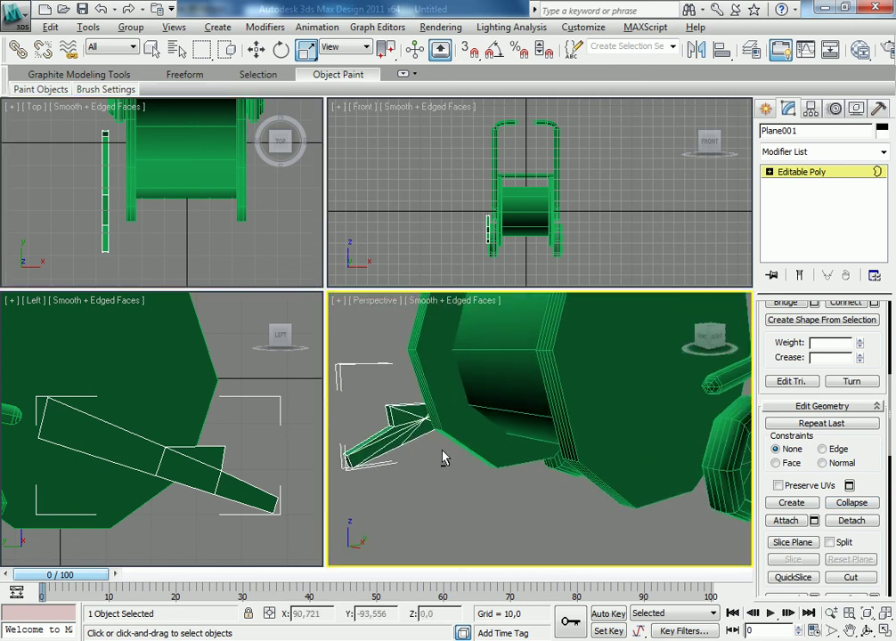
{"action": "scroll", "coordinate": [592, 487], "scroll_direction": "up", "scroll_amount": 2}
{"action": "scroll", "coordinate": [593, 488], "scroll_direction": "down", "scroll_amount": 5}
{"action": "middle_click_drag", "start_coordinate": [653, 470], "coordinate": [602, 480], "text": "alt"}
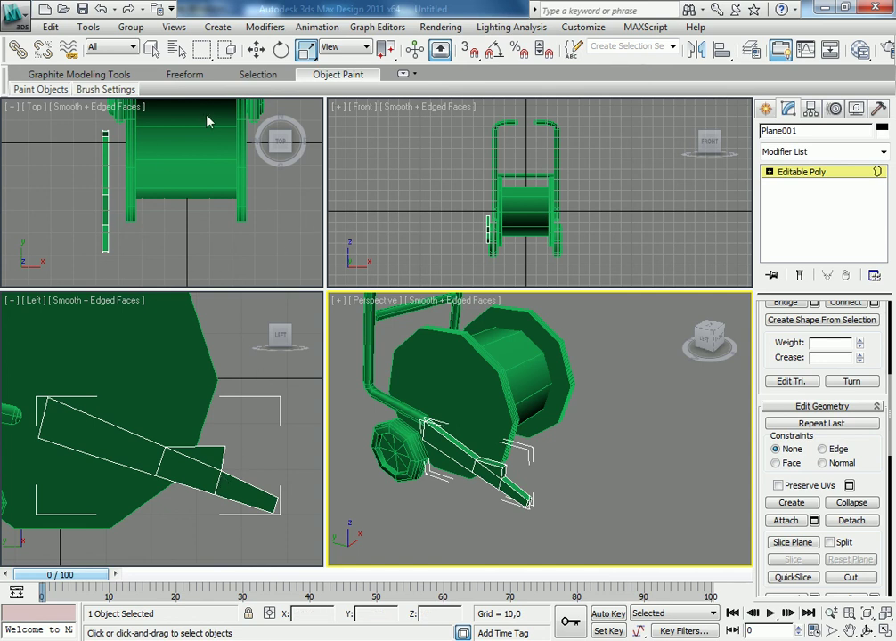
- Activate Select and Move in the Top viewport and return to object level
{"action": "left_click", "coordinate": [256, 49]}
{"action": "right_click", "coordinate": [78, 159]}
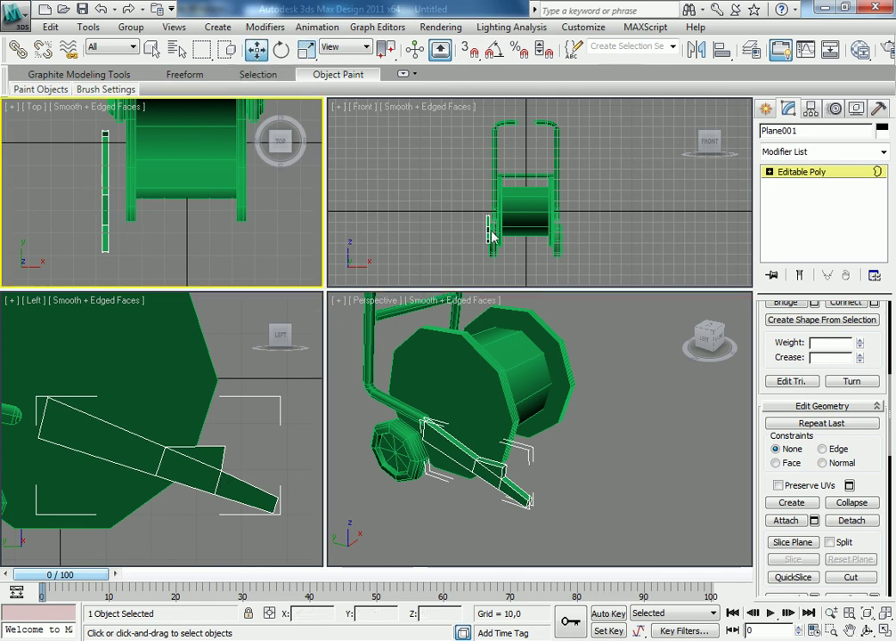
{"action": "scroll", "coordinate": [862, 348], "scroll_direction": "up", "scroll_amount": 2}
{"action": "scroll", "coordinate": [862, 427], "scroll_direction": "up", "scroll_amount": 3}
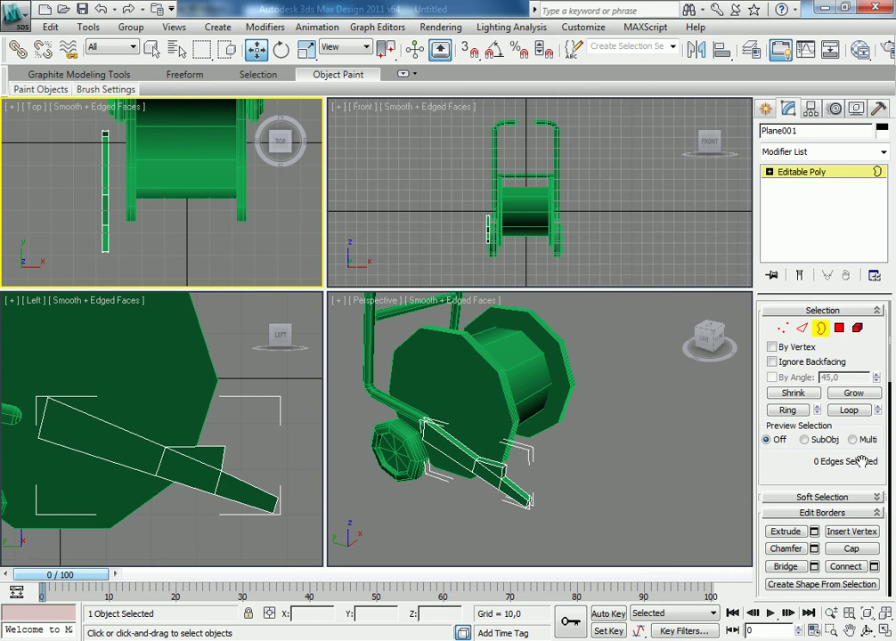
{"action": "left_click", "coordinate": [821, 331]}
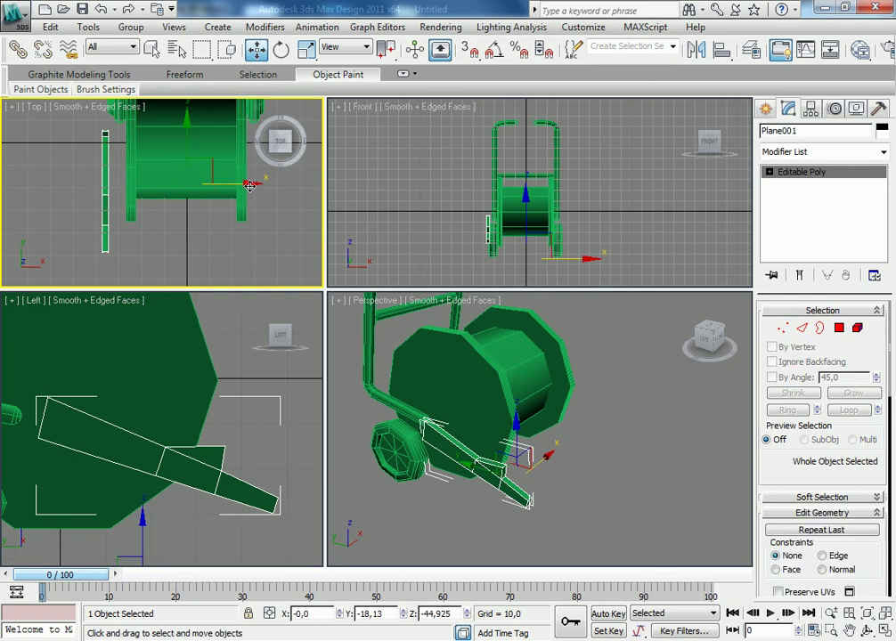
- Nudge Plane001 along X and Shift-drag a clone, Plane002, to the drum's other side
{"action": "left_click_drag", "start_coordinate": [251, 184], "coordinate": [266, 184]}
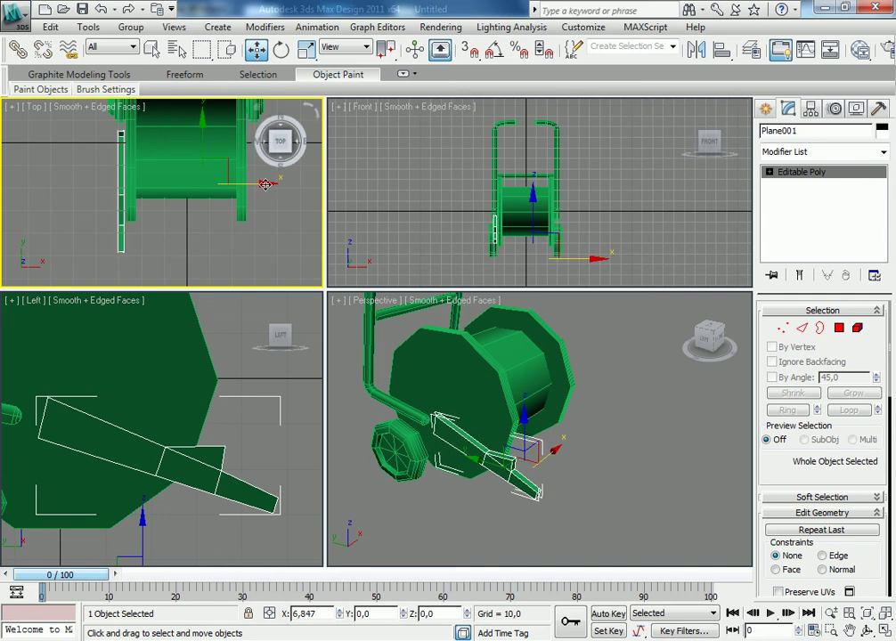
{"action": "middle_click_drag", "start_coordinate": [261, 184], "coordinate": [145, 188]}
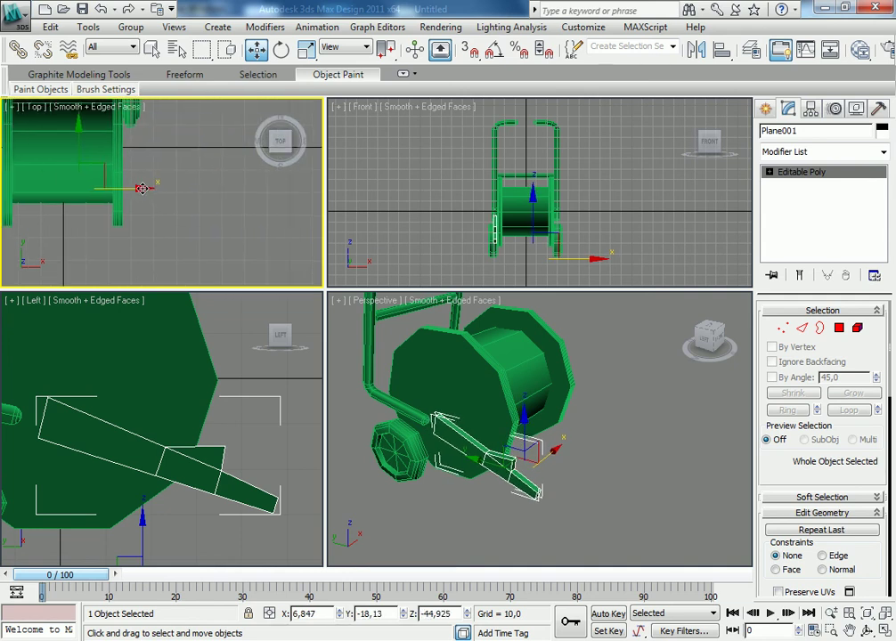
{"action": "left_click_drag", "start_coordinate": [141, 188], "coordinate": [273, 188], "text": "shift"}
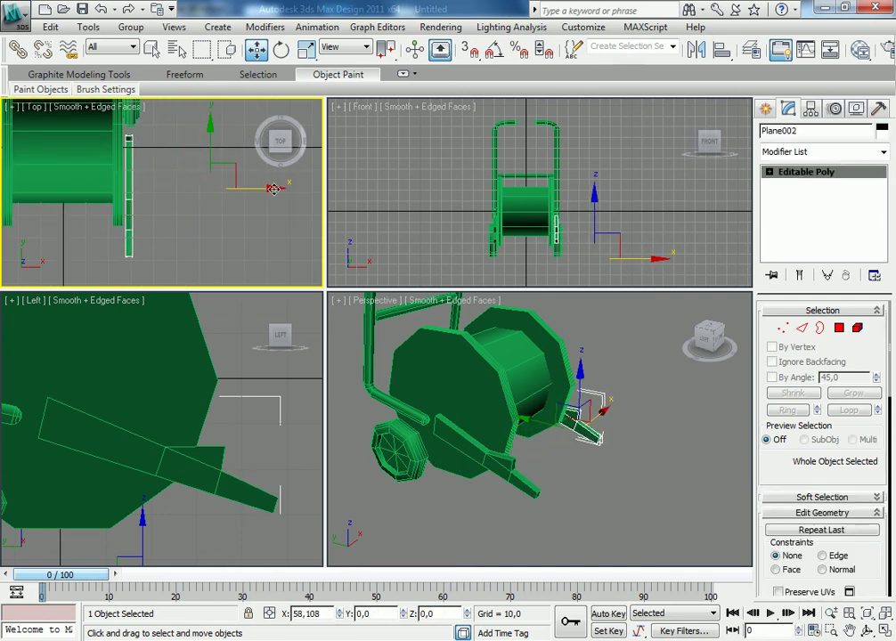
{"action": "left_click", "coordinate": [449, 394]}
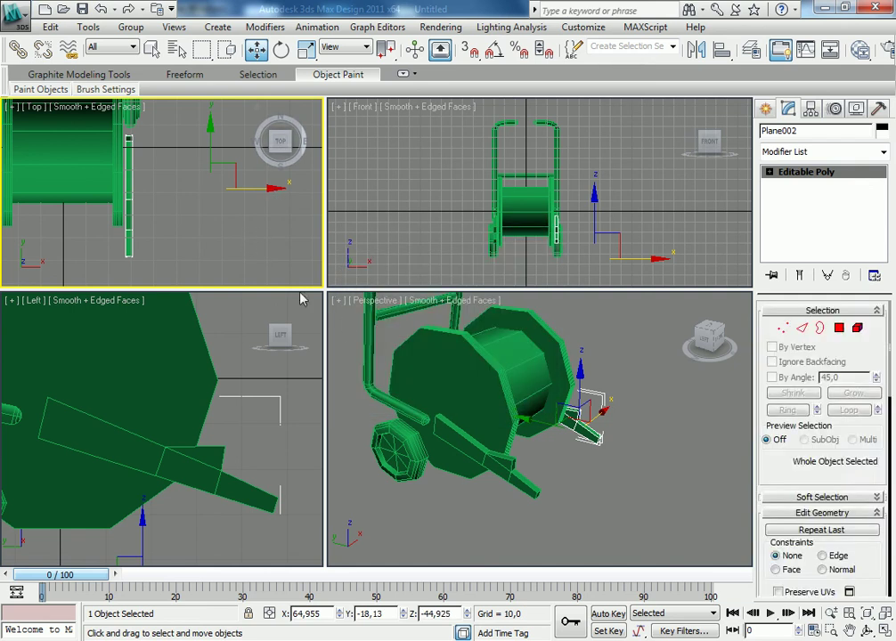
- Nudge Plane002 slightly left to align with the first bracket
{"action": "scroll", "coordinate": [154, 228], "scroll_direction": "up", "scroll_amount": 5}
{"action": "middle_click_drag", "start_coordinate": [154, 228], "coordinate": [212, 226]}
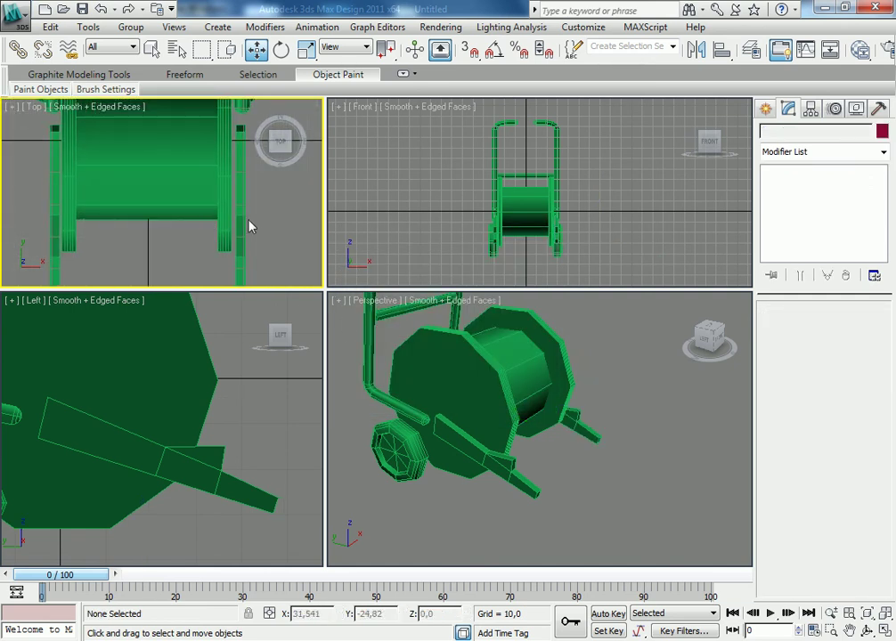
{"action": "left_click", "coordinate": [248, 225]}
{"action": "scroll", "coordinate": [230, 186], "scroll_direction": "down", "scroll_amount": 2}
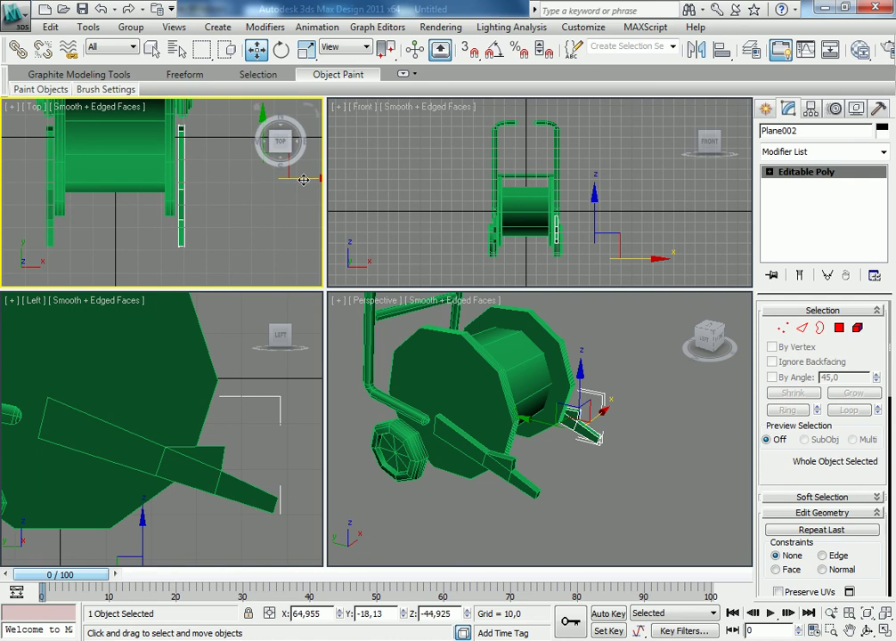
{"action": "left_click_drag", "start_coordinate": [306, 178], "coordinate": [306, 179]}
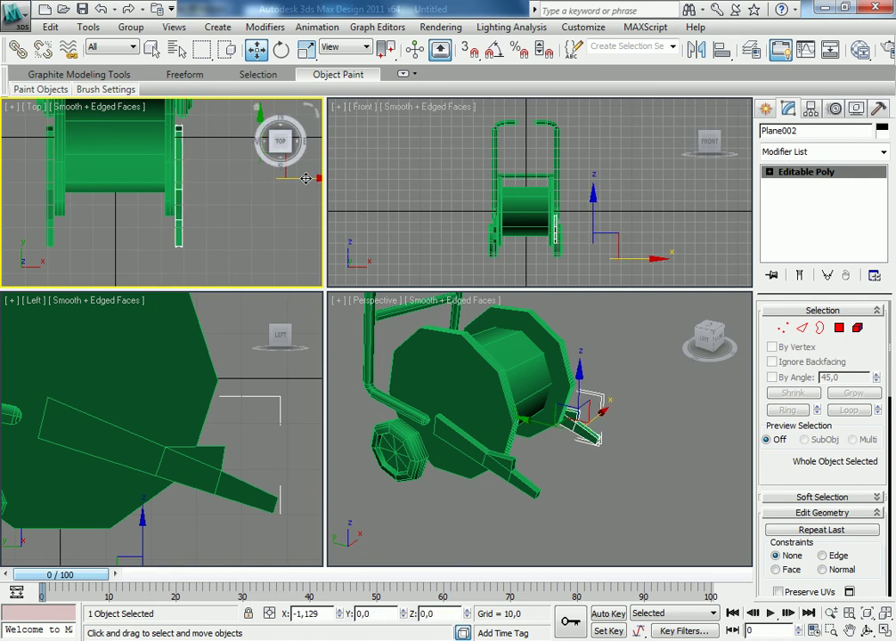
{"action": "left_click", "coordinate": [254, 228]}
{"action": "mouse_move", "coordinate": [248, 229]}
{"action": "middle_mouse_down", "text": "alt"}
{"action": "mouse_move", "coordinate": [191, 227]}
{"action": "mouse_move", "coordinate": [280, 149]}
{"action": "mouse_move", "coordinate": [400, 83]}
{"action": "mouse_move", "coordinate": [171, 173]}
{"action": "mouse_move", "coordinate": [164, 190]}
{"action": "middle_mouse_up", "text": "alt"}
- Orbit the Perspective view around the cart so it fills the view from the side
{"action": "left_click", "coordinate": [280, 140]}
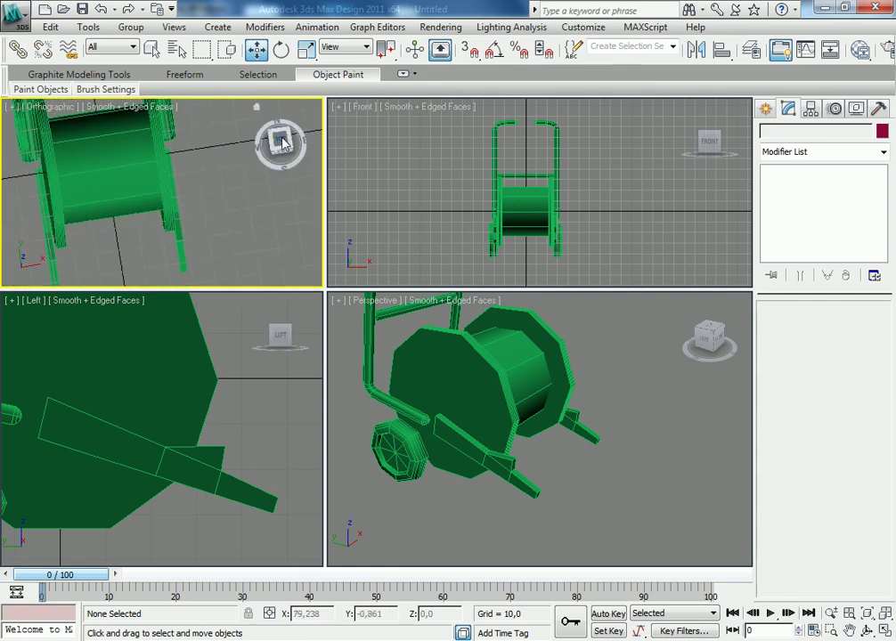
{"action": "mouse_move", "coordinate": [574, 443]}
{"action": "middle_mouse_down", "text": "alt"}
{"action": "mouse_move", "coordinate": [592, 454]}
{"action": "mouse_move", "coordinate": [554, 487]}
{"action": "mouse_move", "coordinate": [583, 458]}
{"action": "mouse_move", "coordinate": [608, 499]}
{"action": "mouse_move", "coordinate": [586, 516]}
{"action": "mouse_move", "coordinate": [486, 522]}
{"action": "mouse_move", "coordinate": [451, 478]}
{"action": "mouse_move", "coordinate": [352, 470]}
{"action": "mouse_move", "coordinate": [326, 480]}
{"action": "mouse_move", "coordinate": [324, 494]}
{"action": "middle_mouse_up", "text": "alt"}
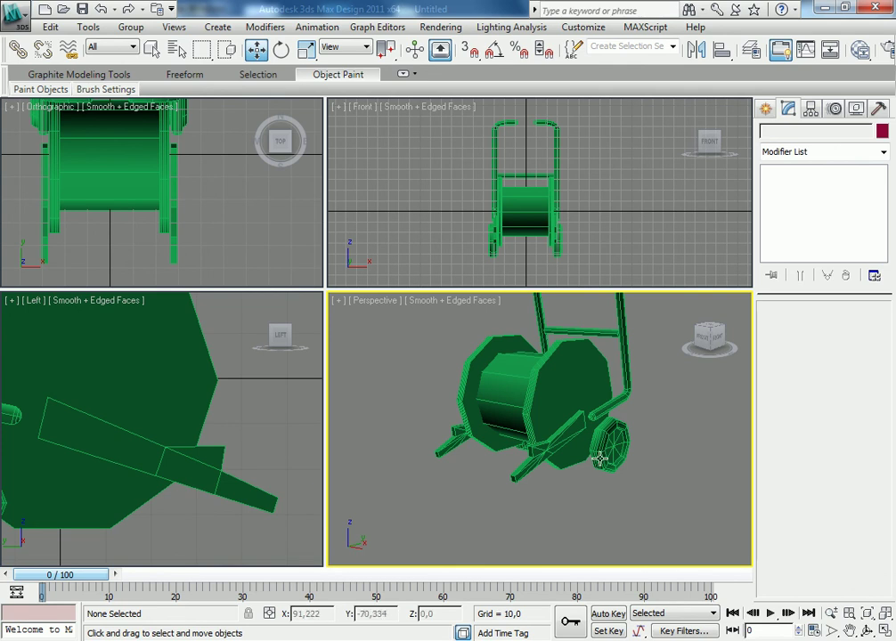
{"action": "mouse_move", "coordinate": [600, 457]}
{"action": "middle_mouse_down", "text": "alt"}
{"action": "mouse_move", "coordinate": [684, 470]}
{"action": "mouse_move", "coordinate": [392, 467]}
{"action": "middle_mouse_up", "text": "alt"}
{"action": "scroll", "coordinate": [576, 463], "scroll_direction": "down", "scroll_amount": 2}
{"action": "scroll", "coordinate": [576, 472], "scroll_direction": "down", "scroll_amount": 3}
{"action": "scroll", "coordinate": [587, 490], "scroll_direction": "down", "scroll_amount": 1}
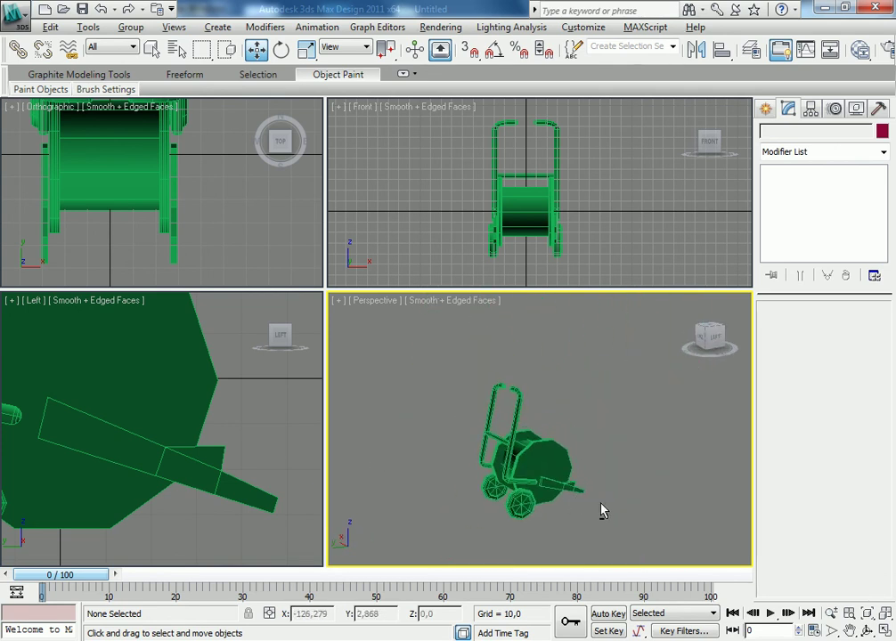
{"action": "middle_click_drag", "start_coordinate": [571, 434], "coordinate": [584, 394], "text": "alt"}
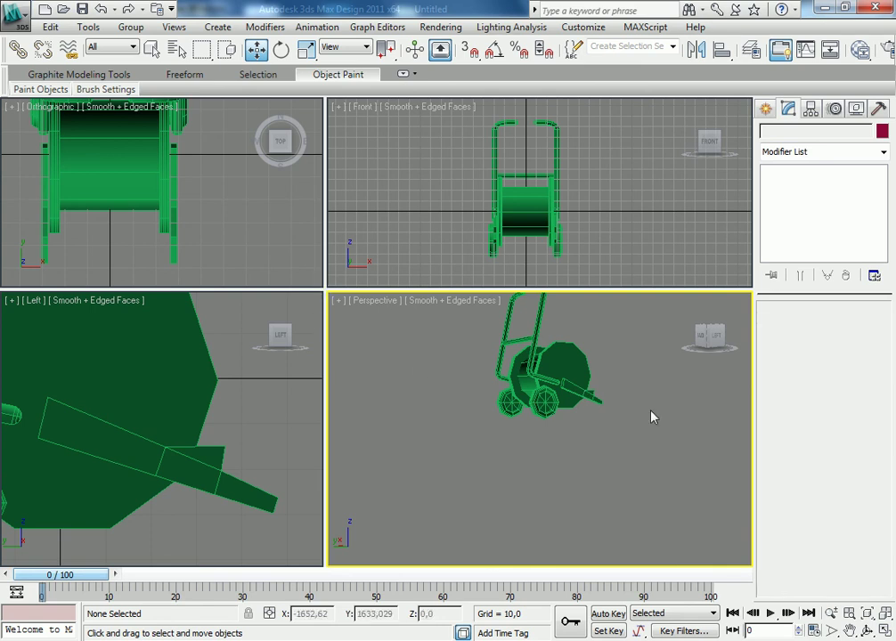
- Maximize the Perspective viewport and orbit to frame the cart from the front
{"action": "left_click", "coordinate": [884, 630]}
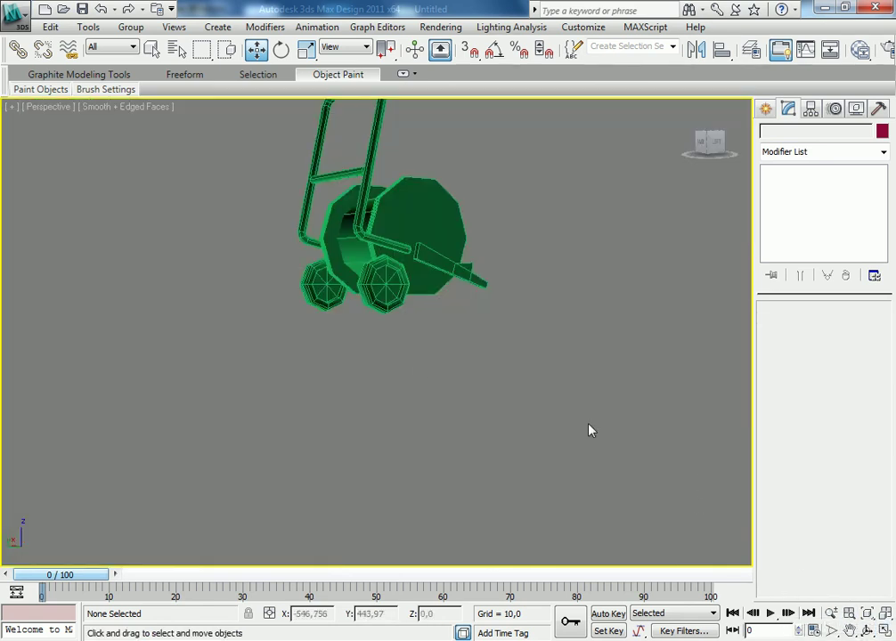
{"action": "scroll", "coordinate": [442, 346], "scroll_direction": "up", "scroll_amount": 3}
{"action": "scroll", "coordinate": [521, 301], "scroll_direction": "down", "scroll_amount": 2}
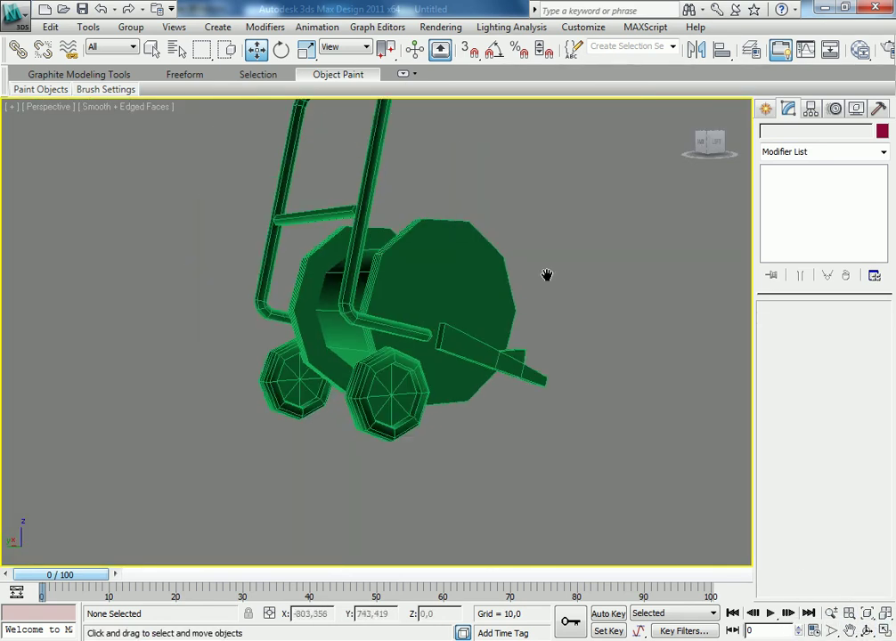
{"action": "middle_click_drag", "start_coordinate": [546, 275], "coordinate": [592, 232], "text": "alt"}
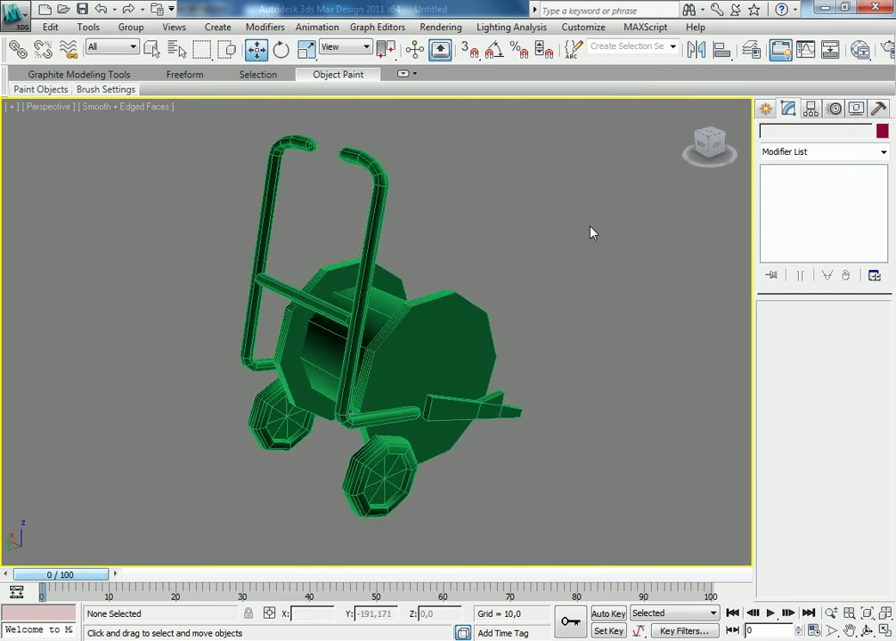
{"action": "left_click_drag", "start_coordinate": [703, 50], "coordinate": [642, 50]}
- Render the Perspective view of the green cart on black, then close the render window
{"action": "left_click", "coordinate": [857, 53]}
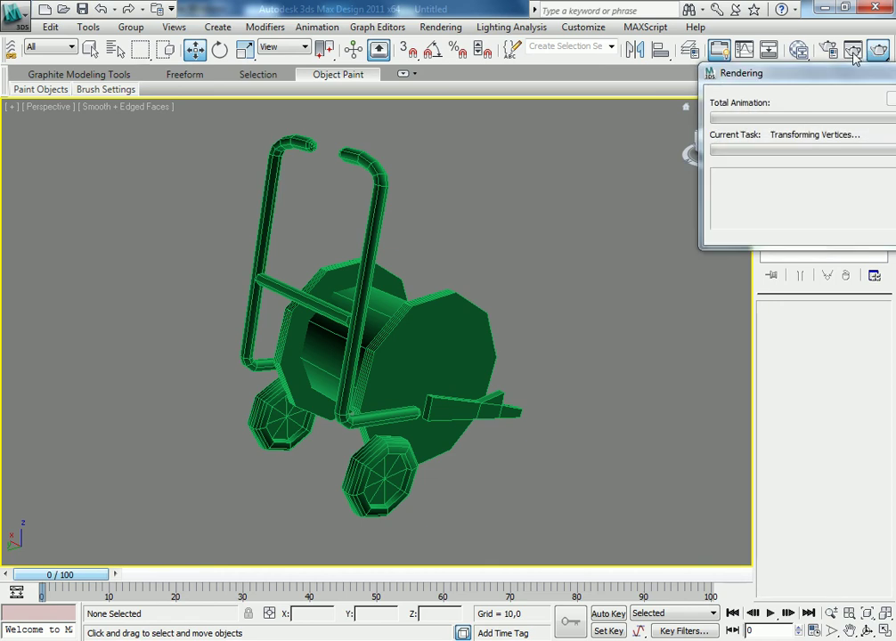
{"action": "mouse_move", "coordinate": [584, 140]}
{"action": "left_mouse_down"}
{"action": "mouse_move", "coordinate": [561, 95]}
{"action": "mouse_move", "coordinate": [552, 43]}
{"action": "left_mouse_up"}
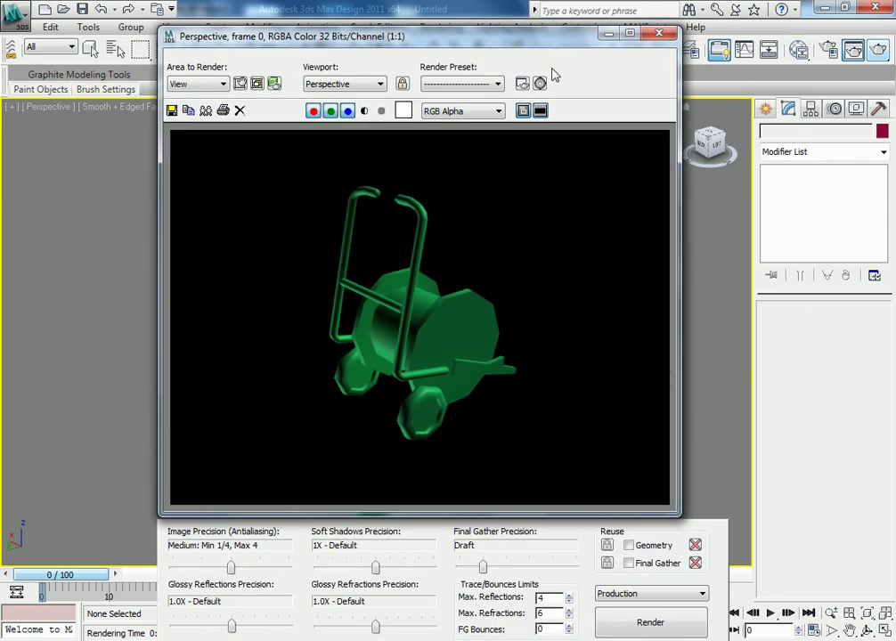
{"action": "left_click", "coordinate": [659, 33]}
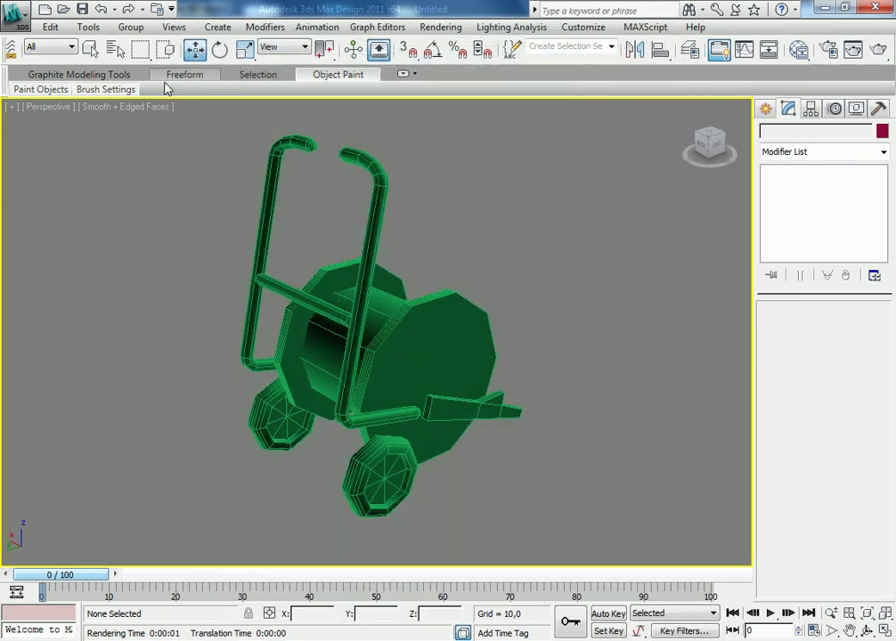
- Export the scene to Escritorio as Fire with the 3D Studio (*.3DS) type and confirm options
{"action": "left_click", "coordinate": [17, 16]}
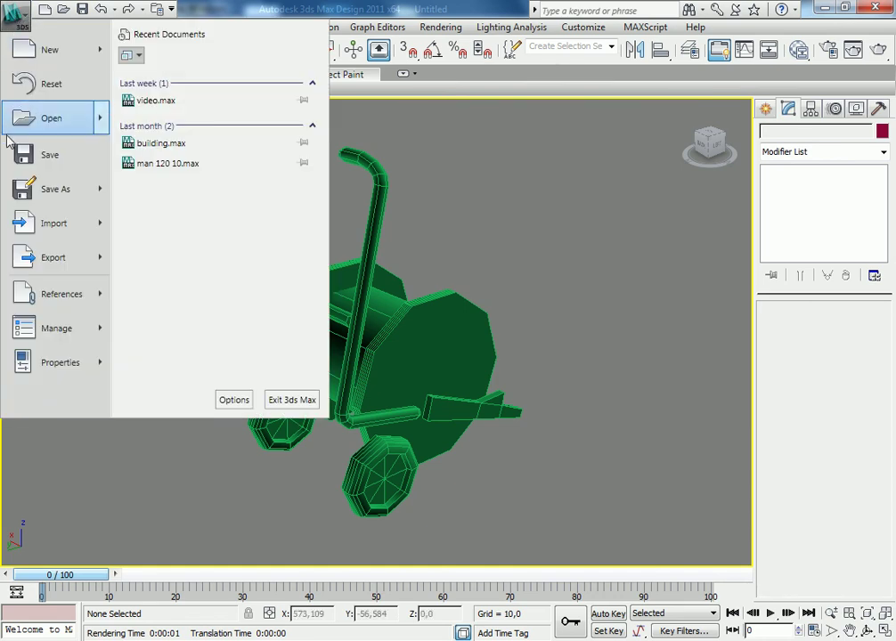
{"action": "mouse_move", "coordinate": [53, 257]}
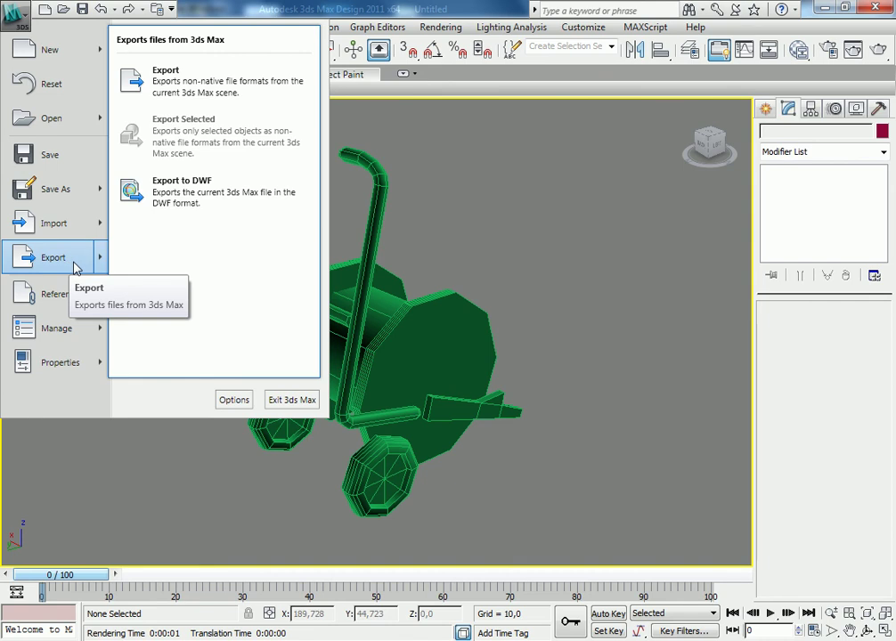
{"action": "left_click", "coordinate": [75, 265]}
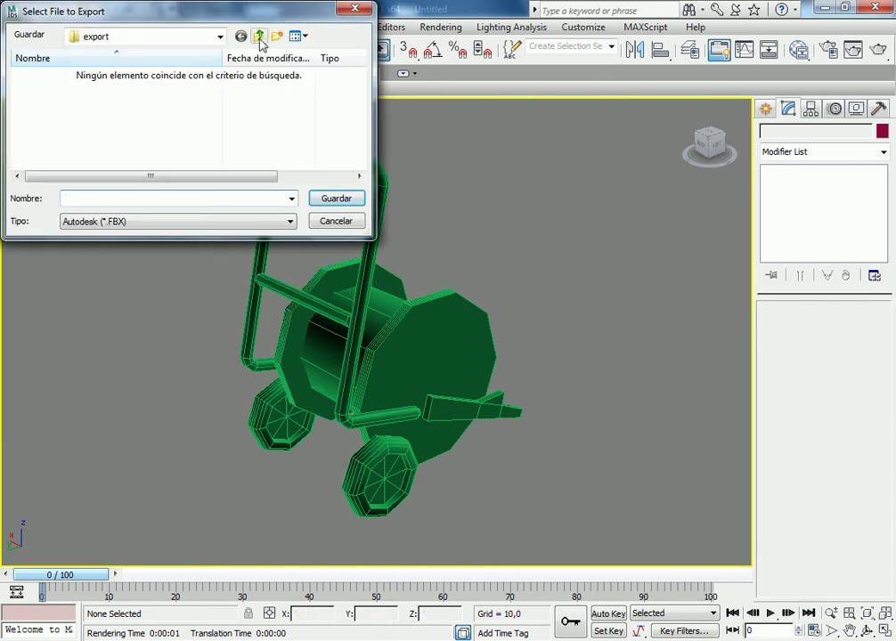
{"action": "left_click", "coordinate": [259, 37]}
{"action": "left_click", "coordinate": [259, 37]}
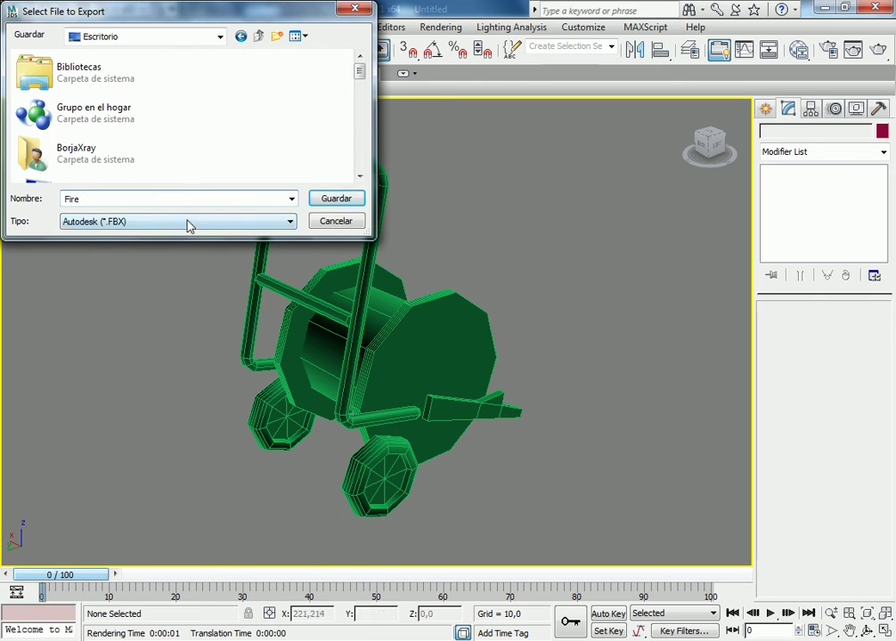
{"action": "left_click", "coordinate": [187, 224]}
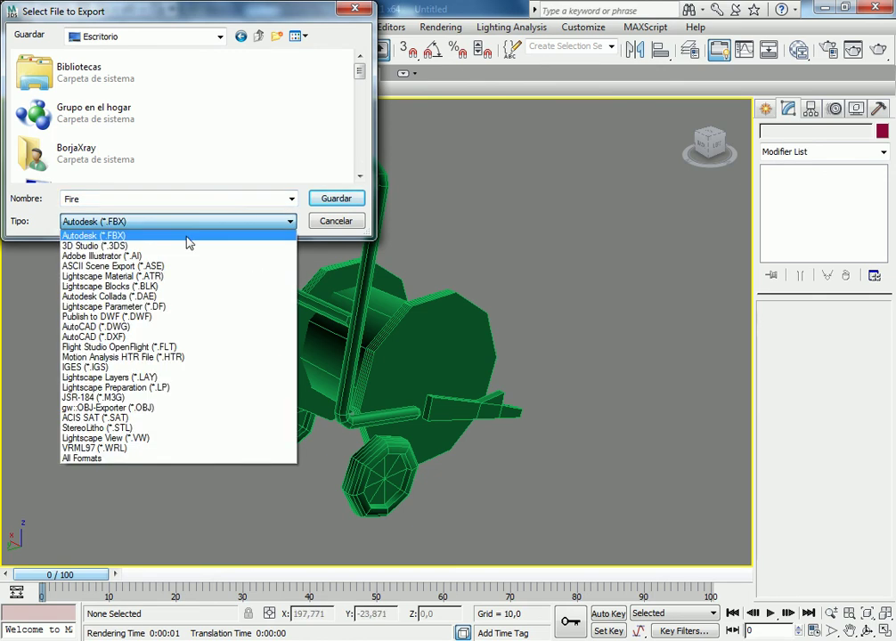
{"action": "left_click", "coordinate": [131, 247]}
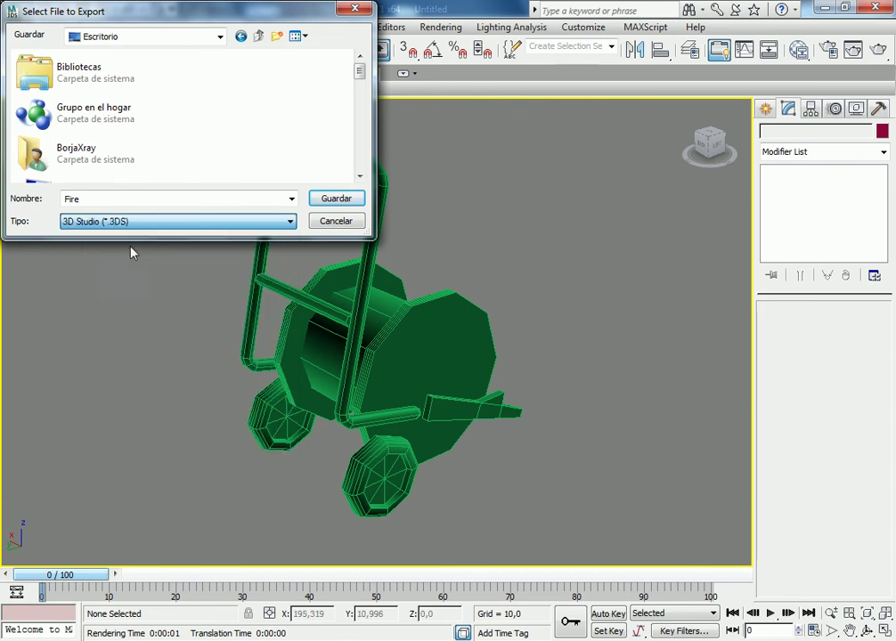
{"action": "left_click", "coordinate": [337, 197]}
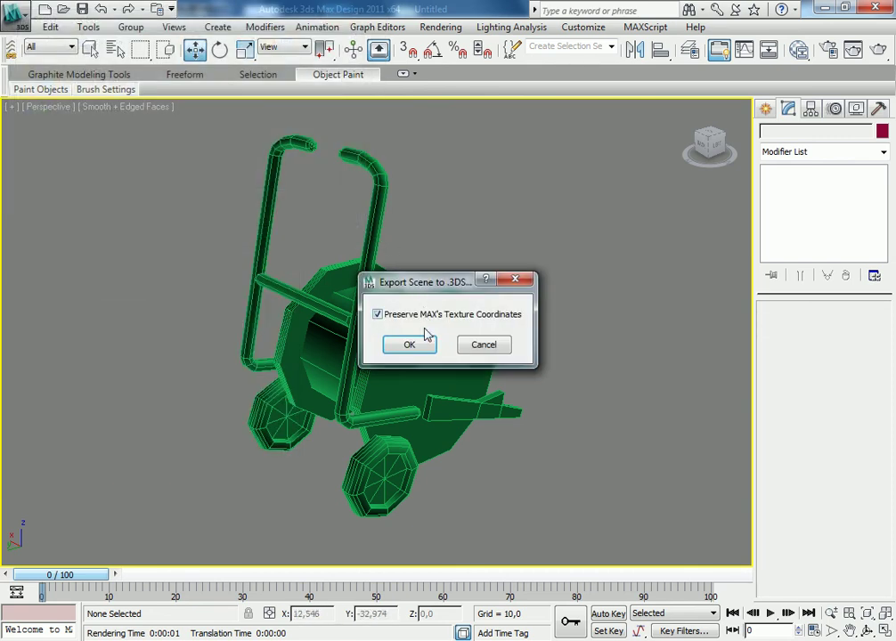
{"action": "left_click", "coordinate": [410, 344]}
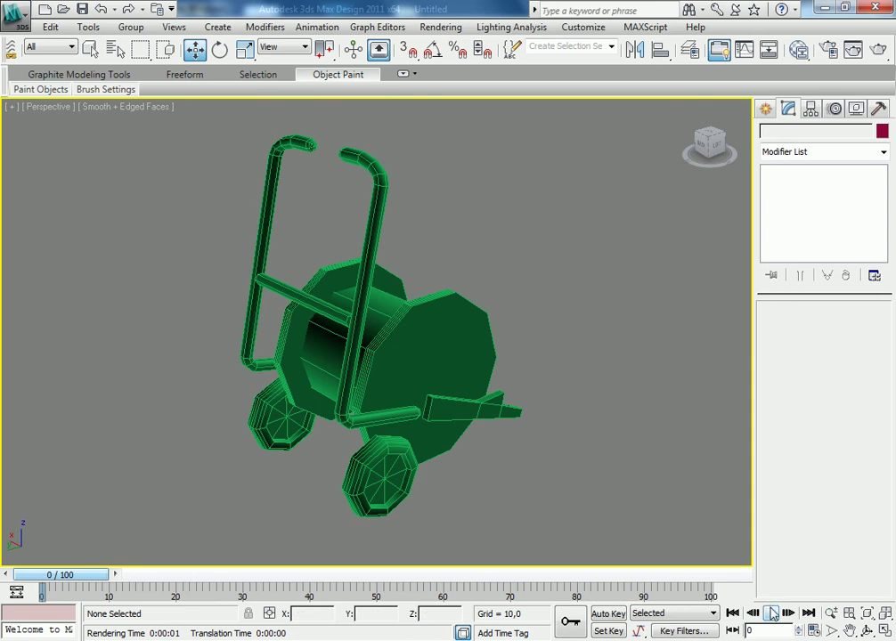